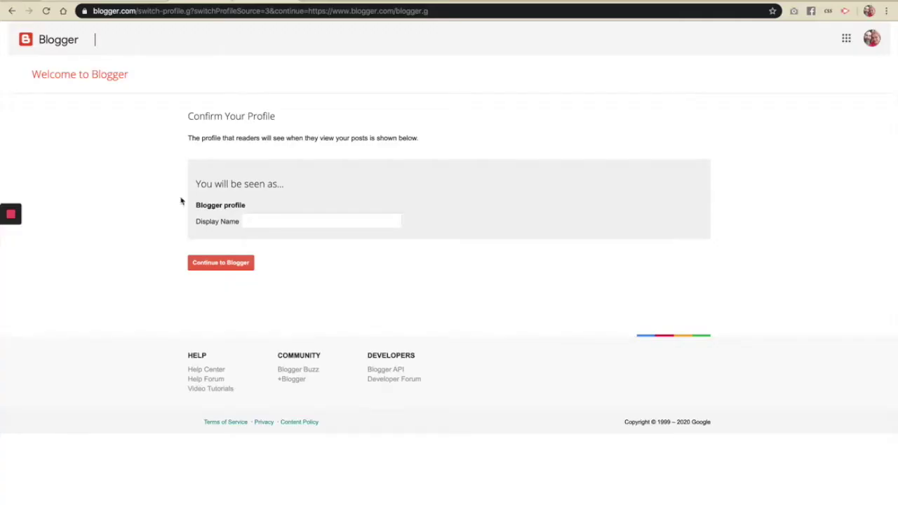
Enter a display name for the Blogger profile and continue to Blogger
{"action": "left_click", "coordinate": [247, 222]}
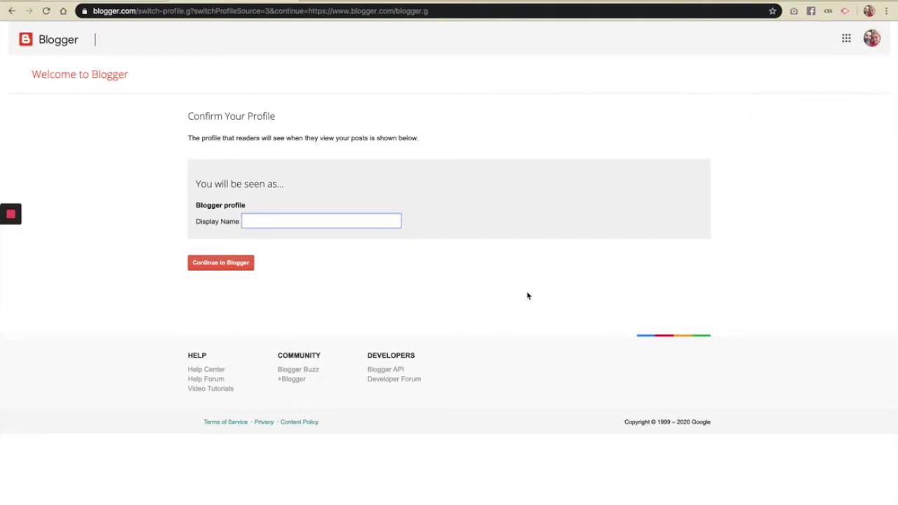
{"action": "type", "text": "Mayim"}
{"action": "left_click", "coordinate": [219, 264]}
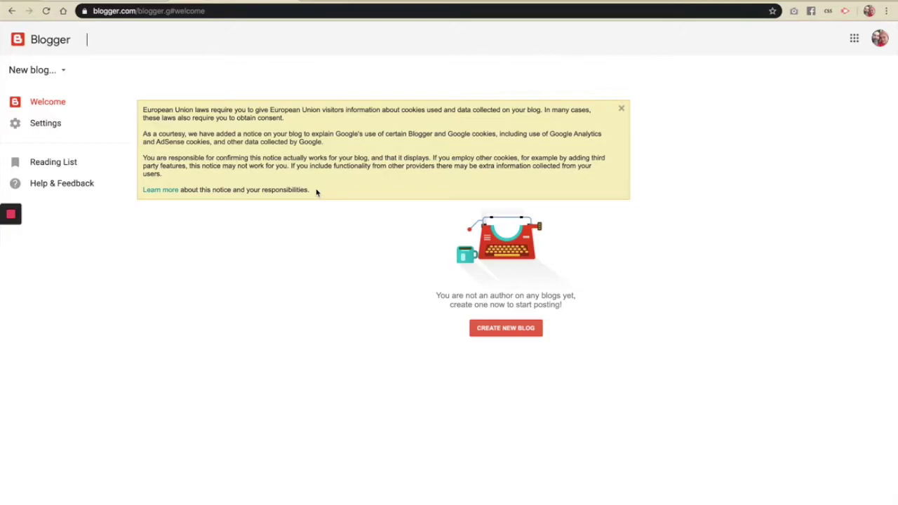
Start creating a new blog and title it "Learn Biblical Hebrew"
{"action": "left_click", "coordinate": [493, 330]}
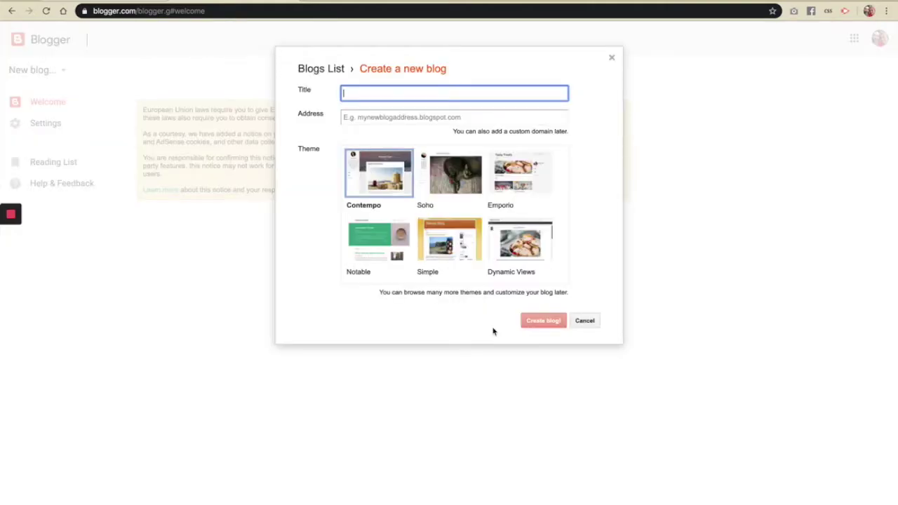
{"action": "type", "text": "Hebrew with Ma"}
{"action": "key", "text": "ctrl+a"}
{"action": "type", "text": "Learn Biblical Hbbrew"}
Try hebrew.blogspot.com and mayim.blogspot.com as the new blog's address
{"action": "left_click", "coordinate": [508, 119]}
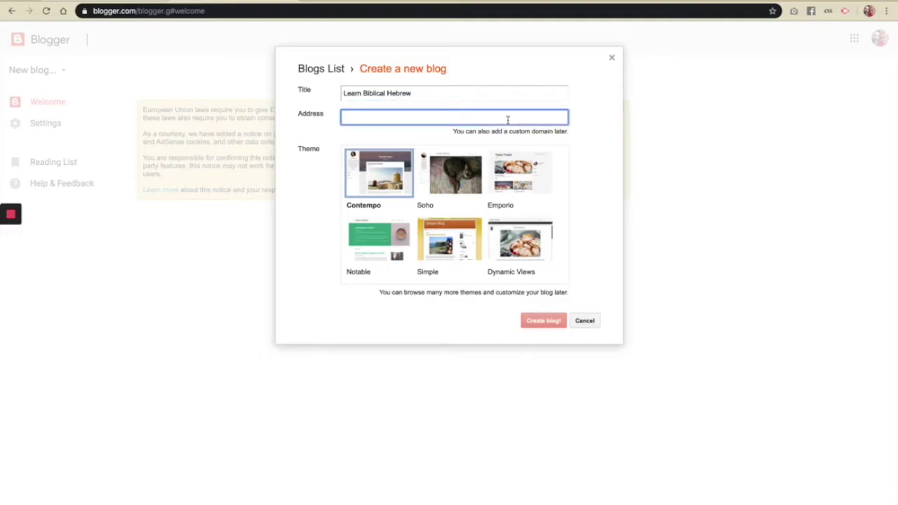
{"action": "type", "text": "hebrew"}
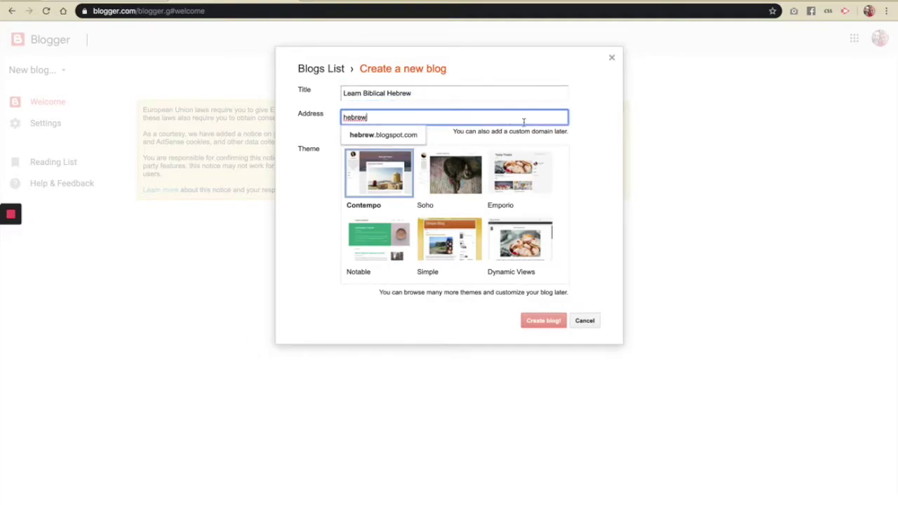
{"action": "left_click", "coordinate": [394, 137]}
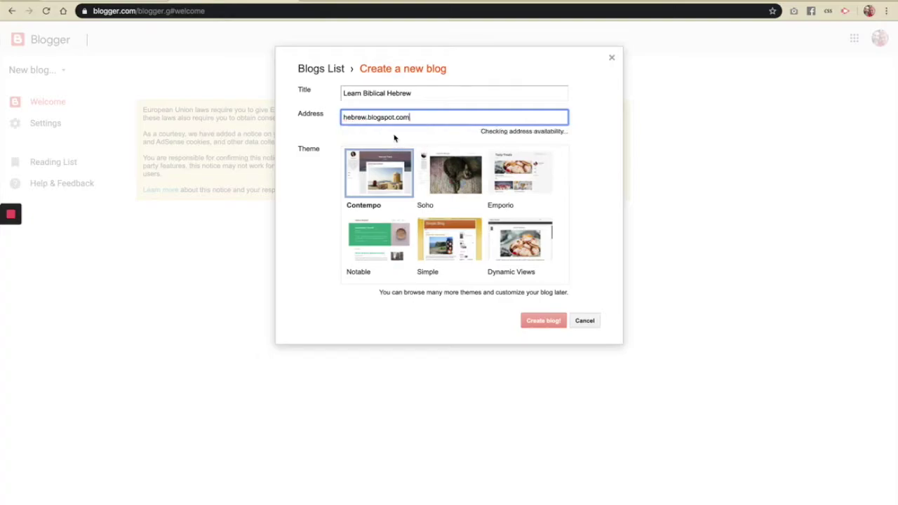
{"action": "double_click", "coordinate": [358, 117]}
{"action": "type", "text": "mayim"}
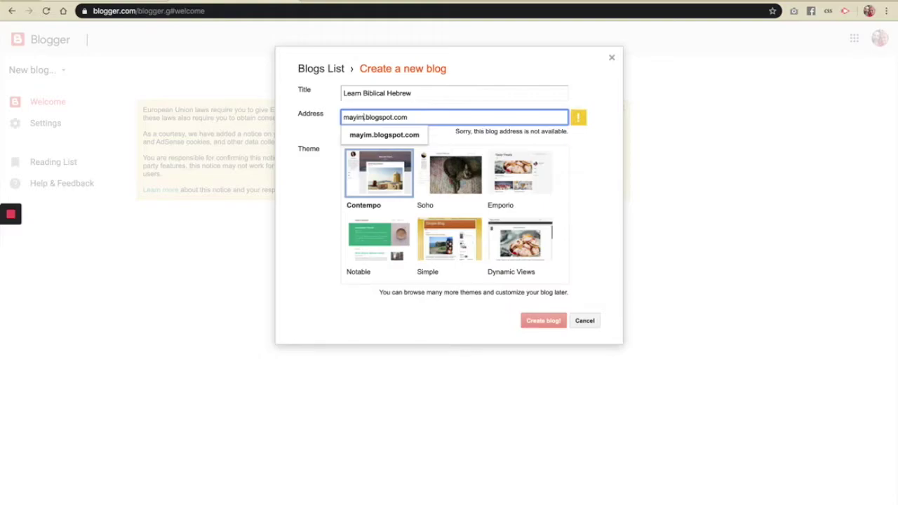
Change the new blog's address to hebrewmayim.blogspot.com
{"action": "key", "text": "BackSpace"}
{"action": "key", "text": "BackSpace"}
{"action": "key", "text": "BackSpace"}
{"action": "key", "text": "BackSpace"}
{"action": "key", "text": "BackSpace"}
{"action": "type", "text": "hebrewmayim"}
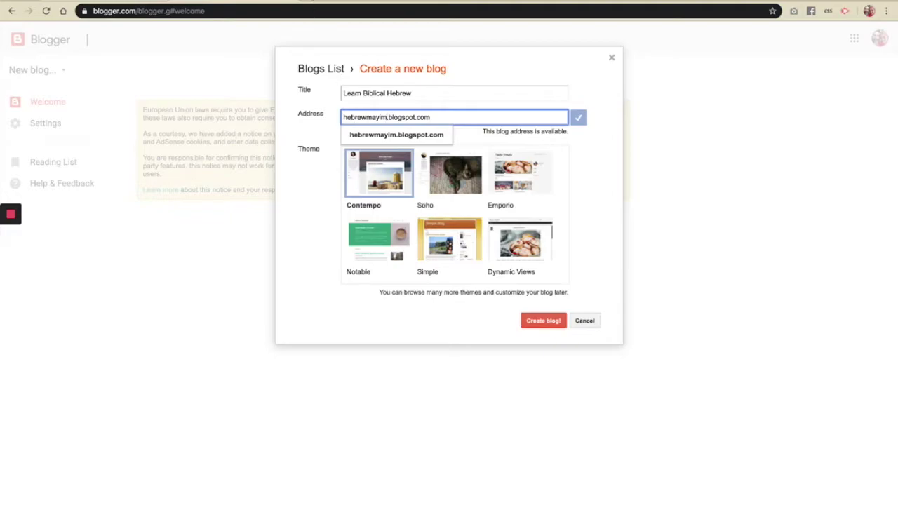
{"action": "double_click", "coordinate": [353, 118]}
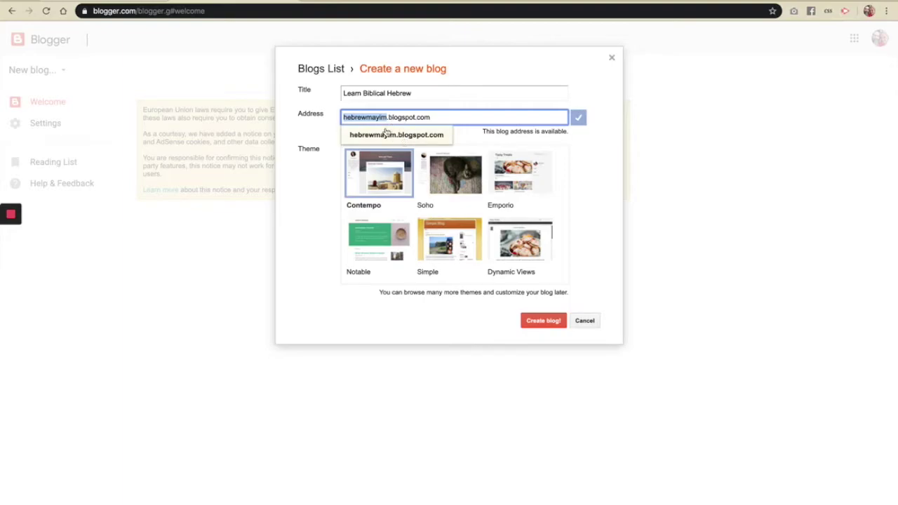
{"action": "left_click", "coordinate": [368, 119]}
{"action": "double_click", "coordinate": [367, 120]}
{"action": "left_click", "coordinate": [446, 118]}
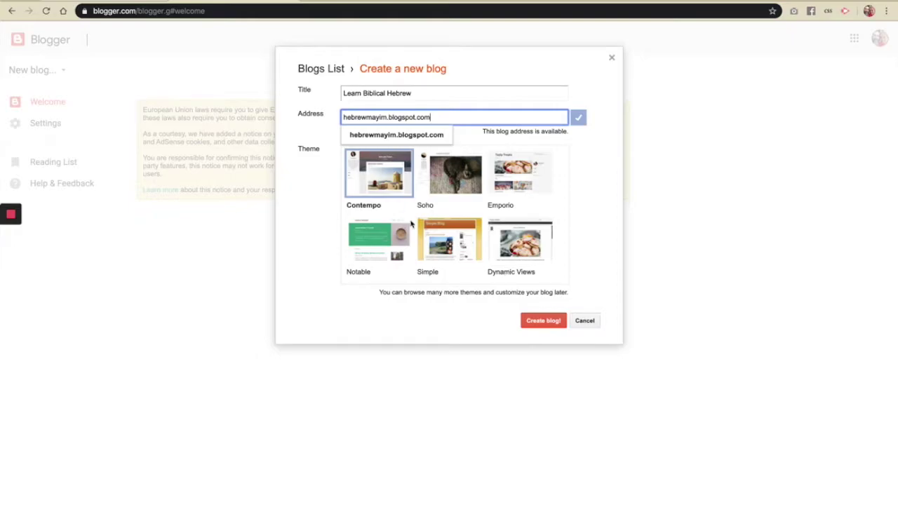
Look through the available themes, choose Ethereal, and create the blog
{"action": "scroll", "coordinate": [537, 222], "scroll_direction": "down", "scroll_amount": 3}
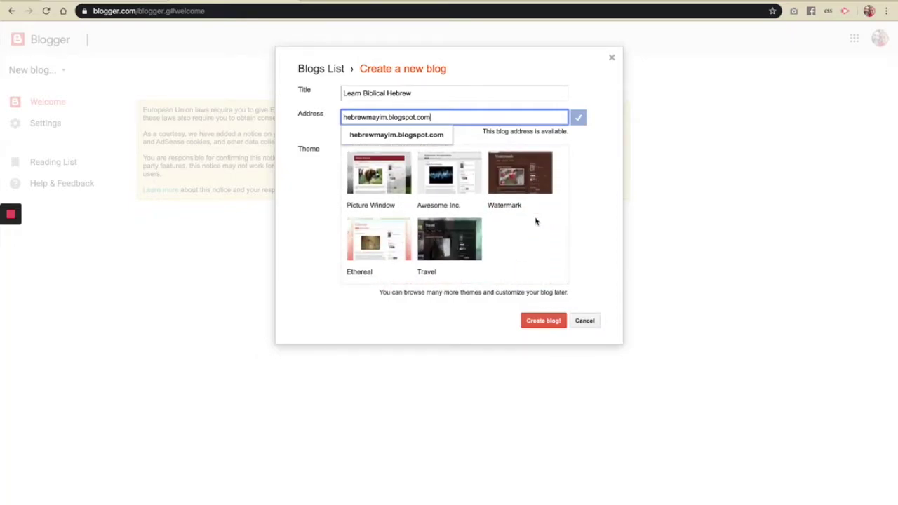
{"action": "scroll", "coordinate": [535, 222], "scroll_direction": "up", "scroll_amount": 3}
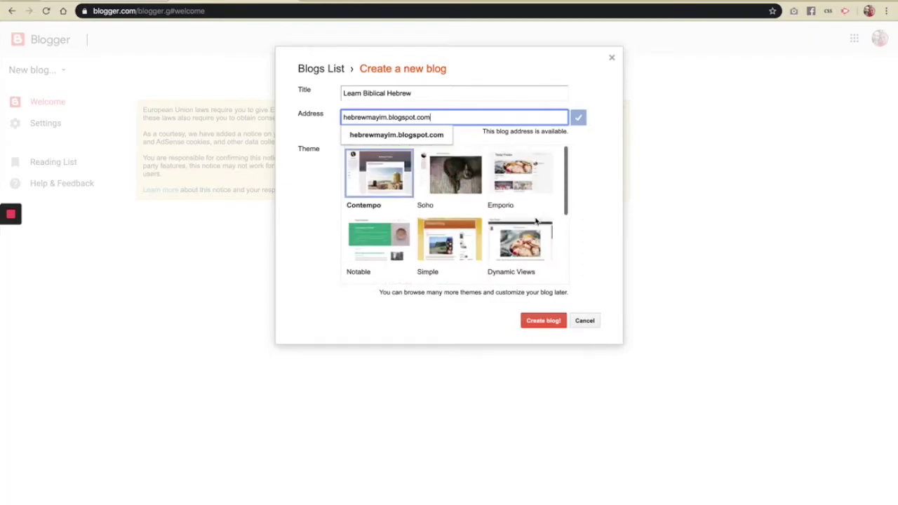
{"action": "scroll", "coordinate": [472, 220], "scroll_direction": "down", "scroll_amount": 1}
{"action": "scroll", "coordinate": [472, 220], "scroll_direction": "down", "scroll_amount": 1}
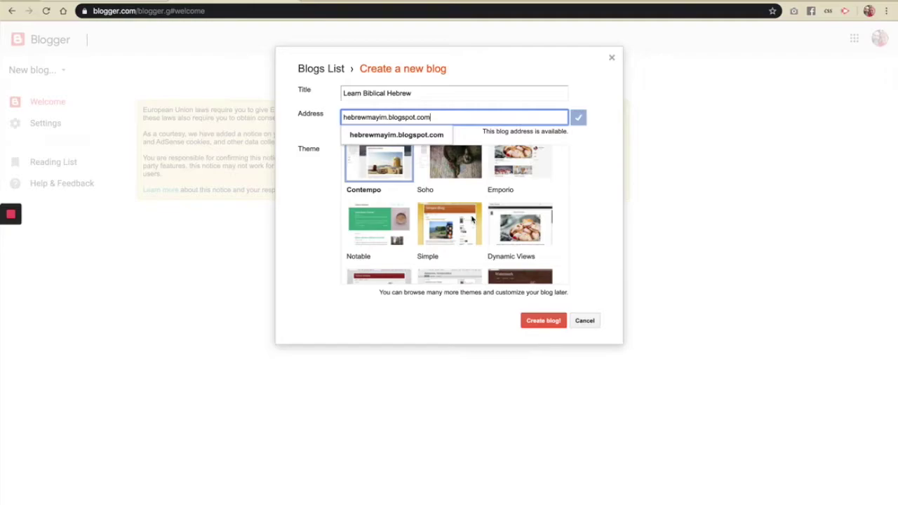
{"action": "scroll", "coordinate": [472, 219], "scroll_direction": "down", "scroll_amount": 5}
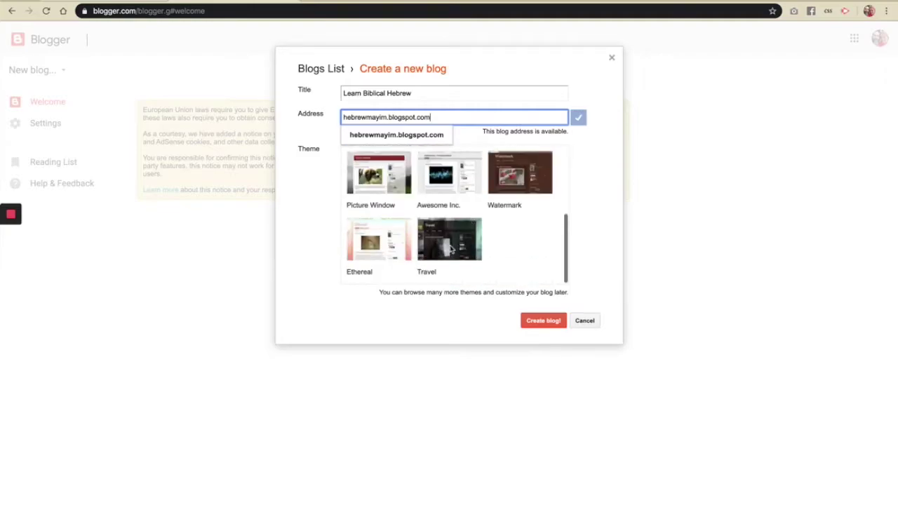
{"action": "left_click", "coordinate": [362, 242]}
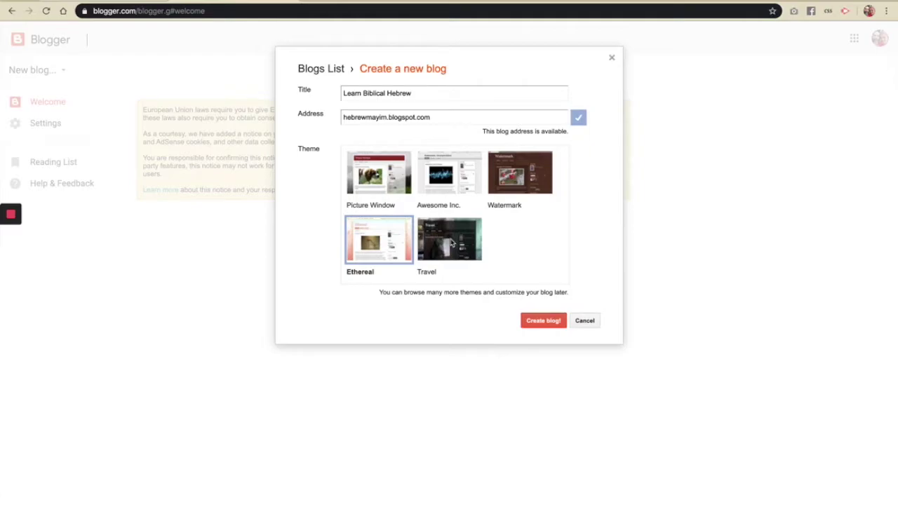
{"action": "left_click", "coordinate": [530, 322]}
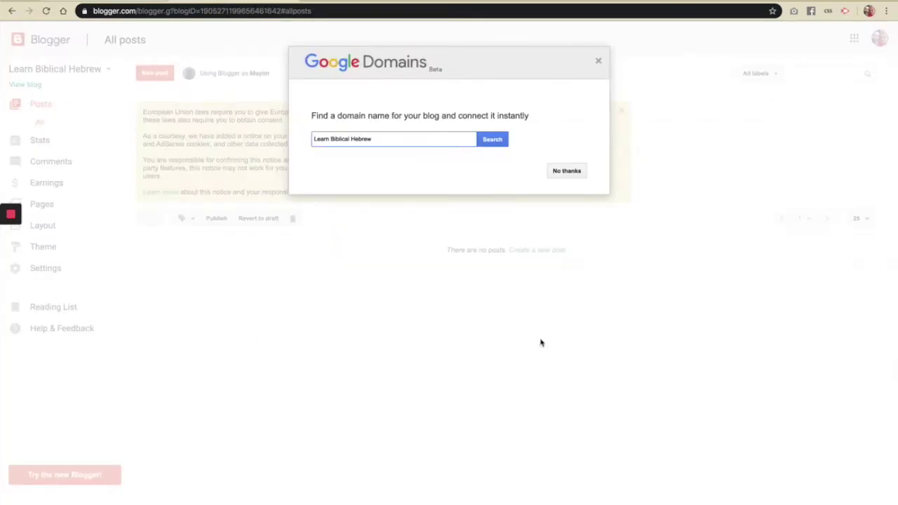
Dismiss the Google Domains offer without searching for a domain name
{"action": "double_click", "coordinate": [392, 137]}
{"action": "triple_click", "coordinate": [393, 138]}
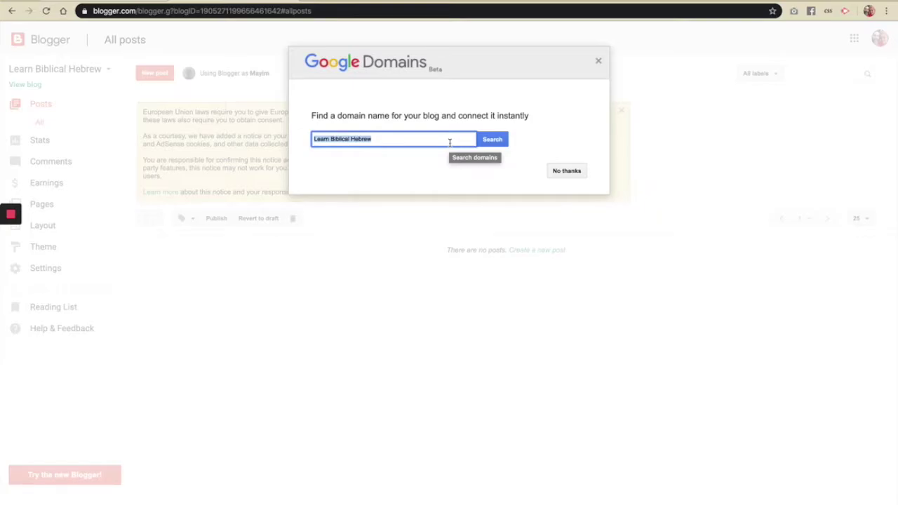
{"action": "left_click", "coordinate": [598, 63]}
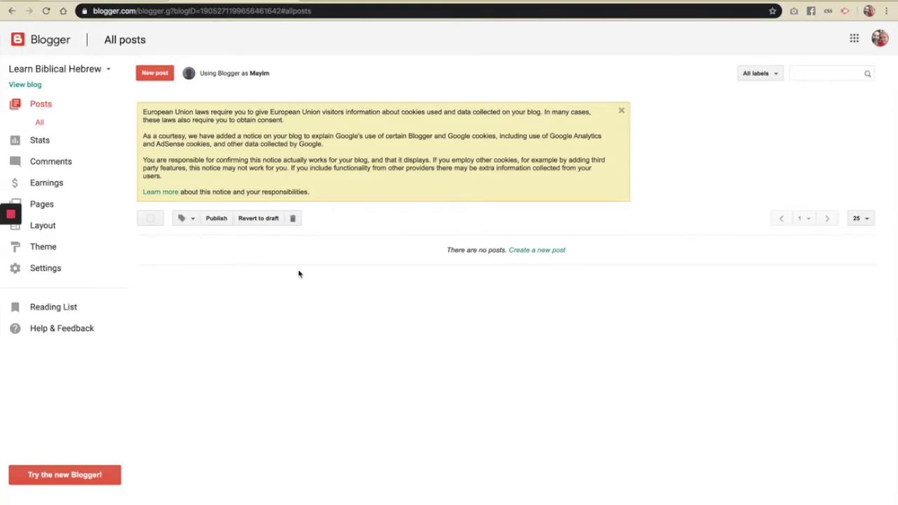
Add a new page to the blog and title it "About"
{"action": "left_click", "coordinate": [41, 204]}
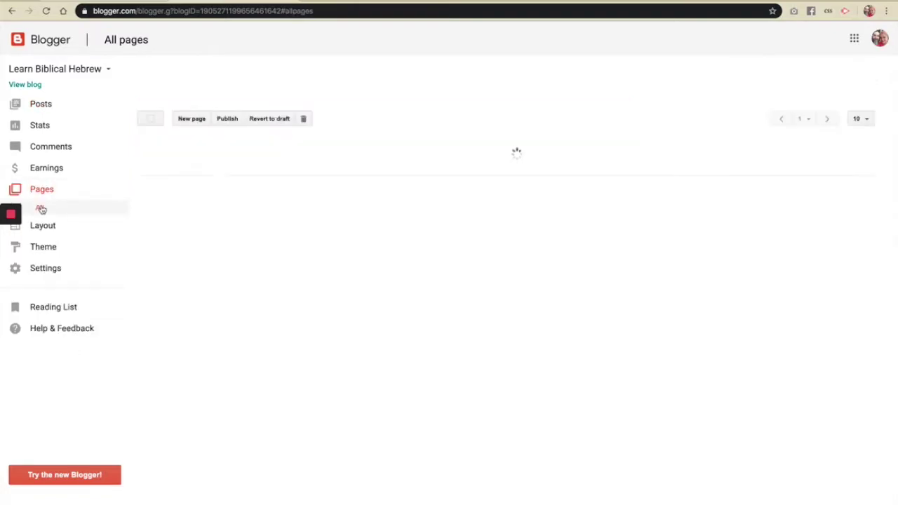
{"action": "left_click", "coordinate": [185, 221]}
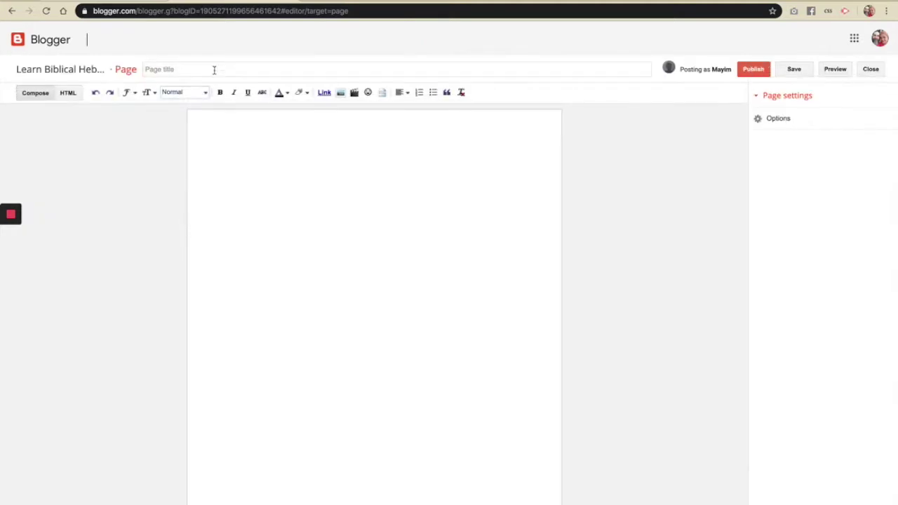
{"action": "left_click", "coordinate": [211, 71]}
{"action": "type", "text": "About"}
{"action": "key", "text": "Tab"}
Write "Use this page to tell about yourself and why you started this website." in the About page's body
{"action": "left_click", "coordinate": [294, 166]}
{"action": "type", "text": "Use this page to tell about your"}
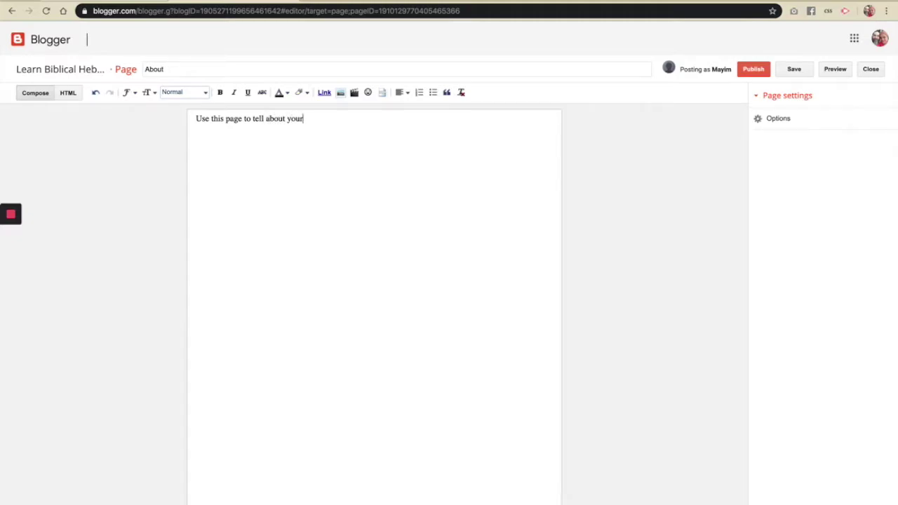
{"action": "type", "text": "self and why you "}
{"action": "type", "text": "stra"}
{"action": "key", "text": "BackSpace"}
{"action": "key", "text": "BackSpace"}
{"action": "type", "text": "arted this website."}
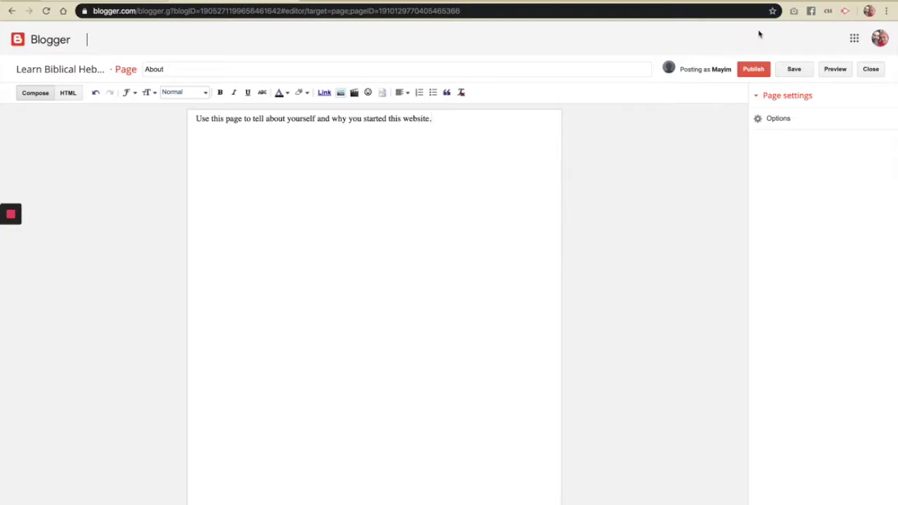
Extend the About page's sentence with "and why people should read it and subscribe to it." and publish the page
{"action": "type", "text": " A"}
{"action": "key", "text": "BackSpace"}
{"action": "key", "text": "BackSpace"}
{"action": "key", "text": "BackSpace"}
{"action": "type", "text": "and why people should "}
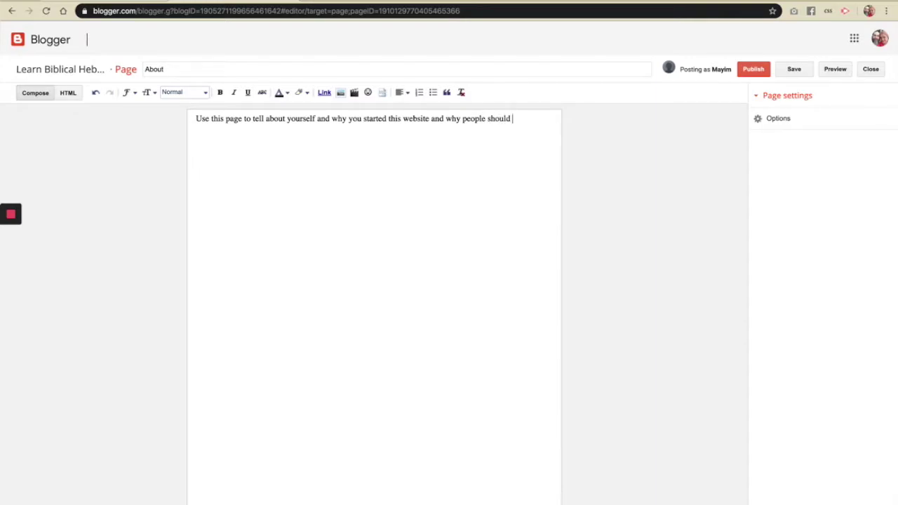
{"action": "type", "text": "read it and subscribe to it."}
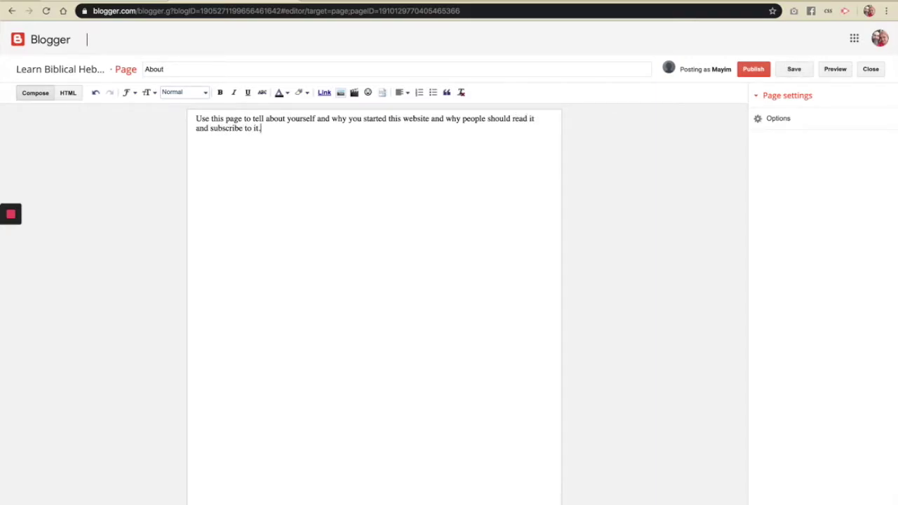
{"action": "left_click", "coordinate": [747, 70]}
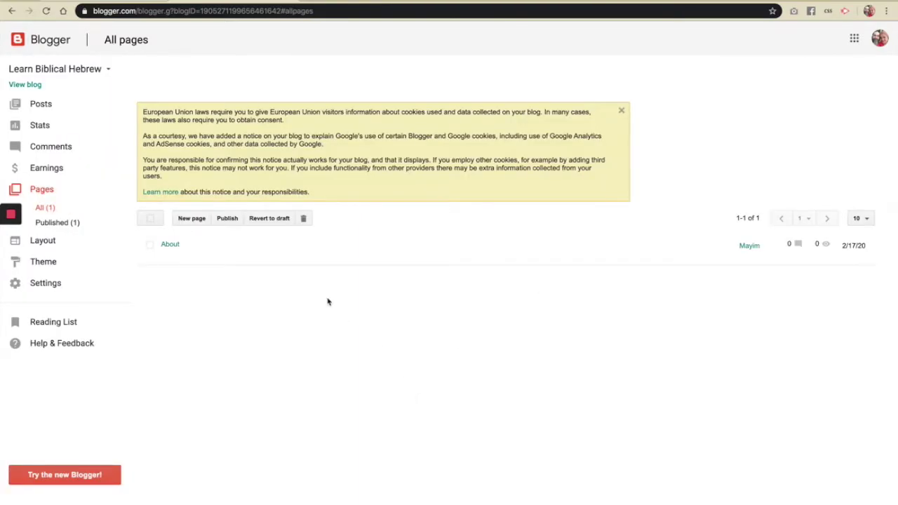
Add another new page to the blog and title it "Hebrew Lessons"
{"action": "left_click", "coordinate": [188, 220]}
{"action": "left_click", "coordinate": [208, 66]}
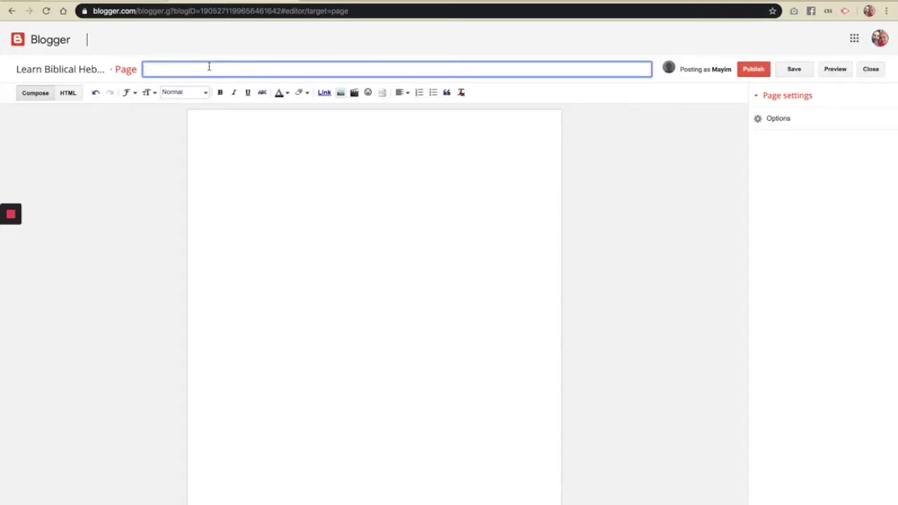
{"action": "type", "text": "Les"}
{"action": "type", "text": "Hebrew"}
Write the body text "This page is like a Products or Services page. It's basically whatever you offer to your site visitors."
{"action": "left_click", "coordinate": [267, 198]}
{"action": "type", "text": "This page is lik"}
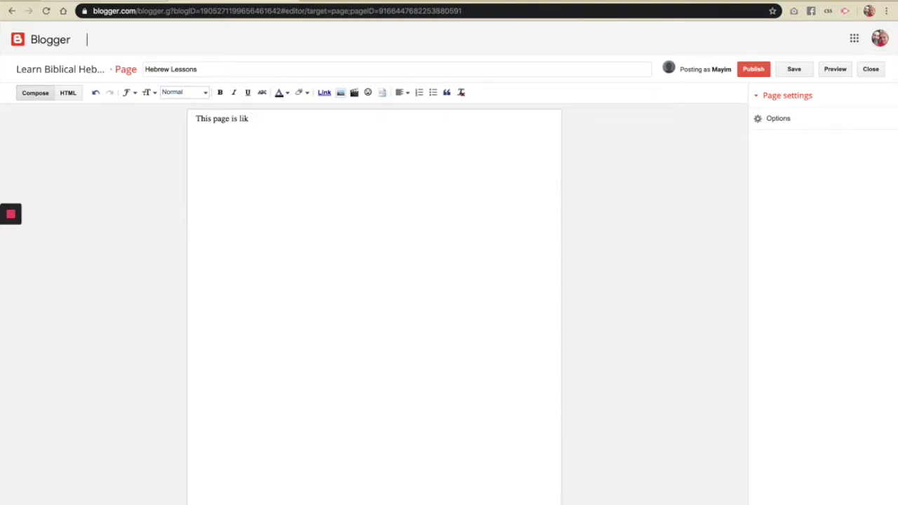
{"action": "type", "text": "kee a Products or Services page. It's basically whatever you"}
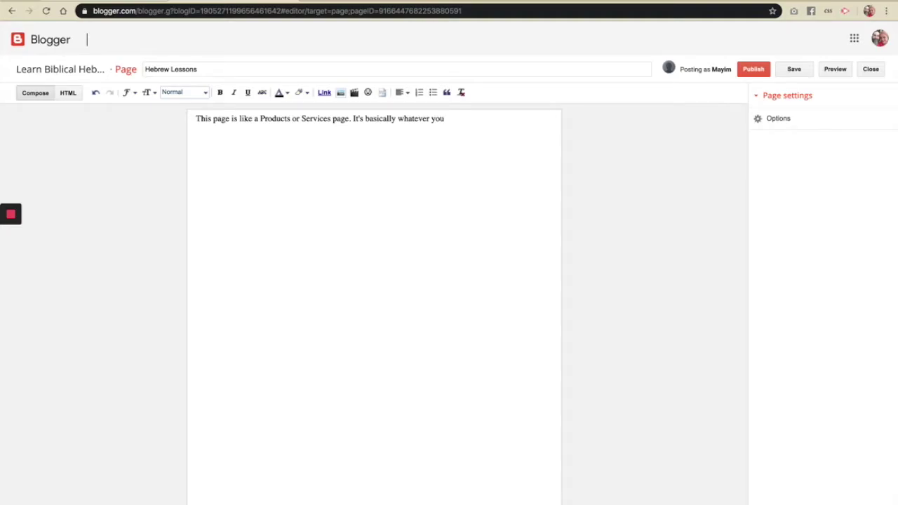
{"action": "type", "text": "r to your site visitors."}
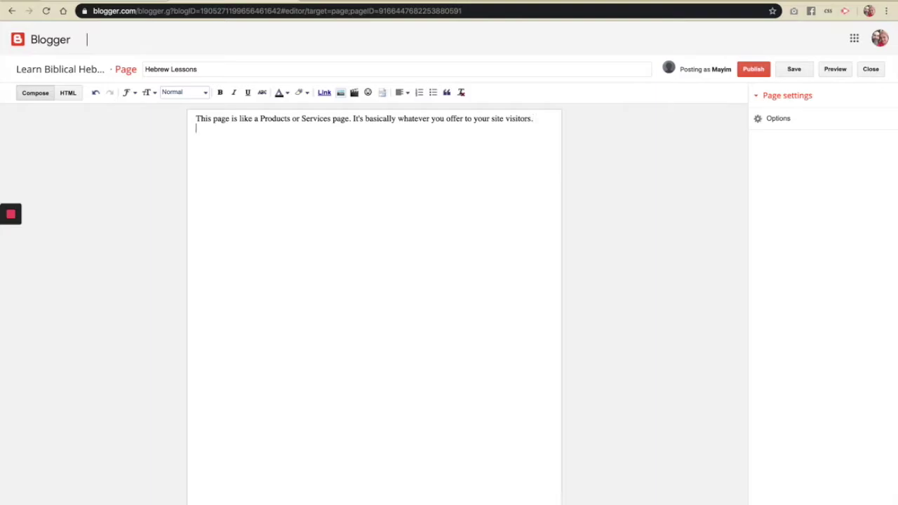
Start adding images to the Hebrew Lessons page and review the album archive, blog, phone, and webcam sources before returning to file upload
{"action": "left_click", "coordinate": [341, 93]}
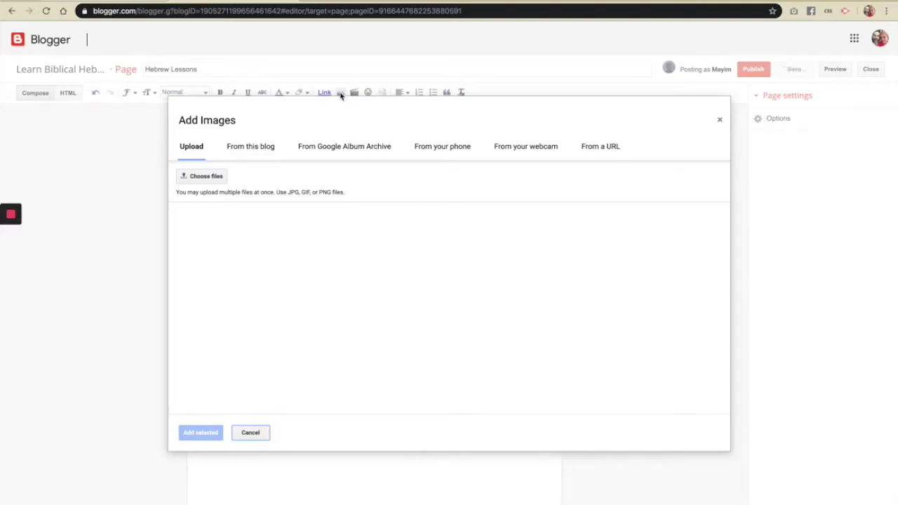
{"action": "left_click", "coordinate": [377, 148]}
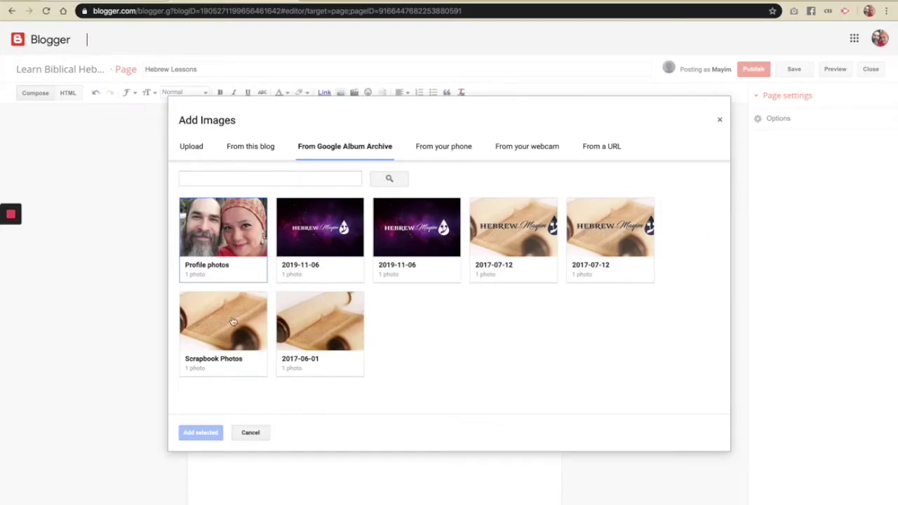
{"action": "left_click", "coordinate": [258, 149]}
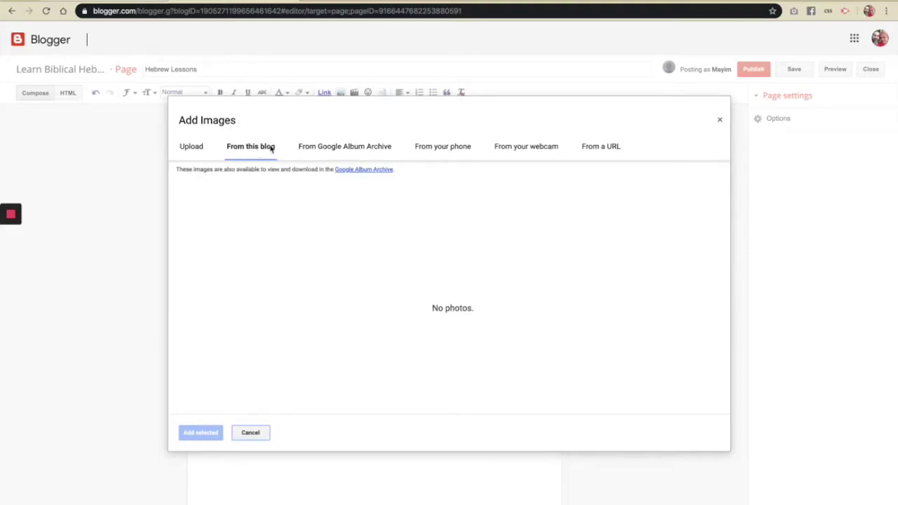
{"action": "left_click", "coordinate": [444, 147]}
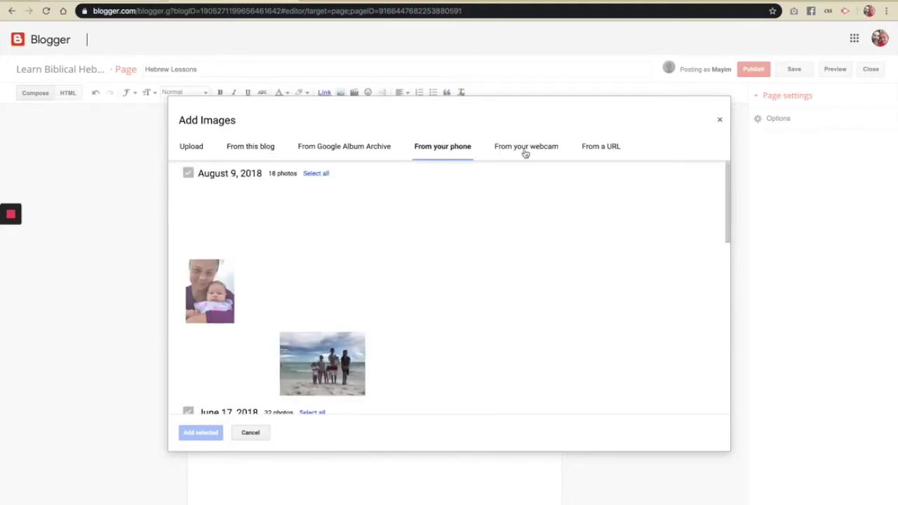
{"action": "left_click", "coordinate": [525, 150]}
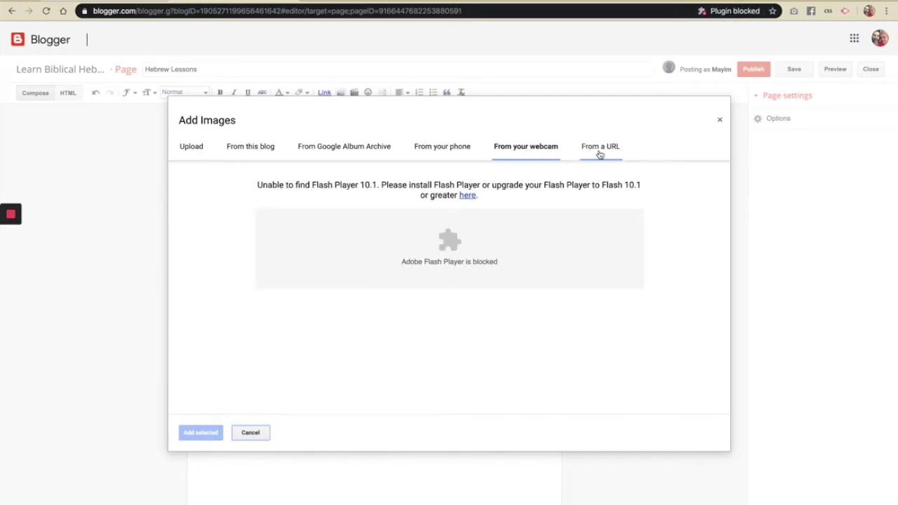
{"action": "left_click", "coordinate": [190, 147]}
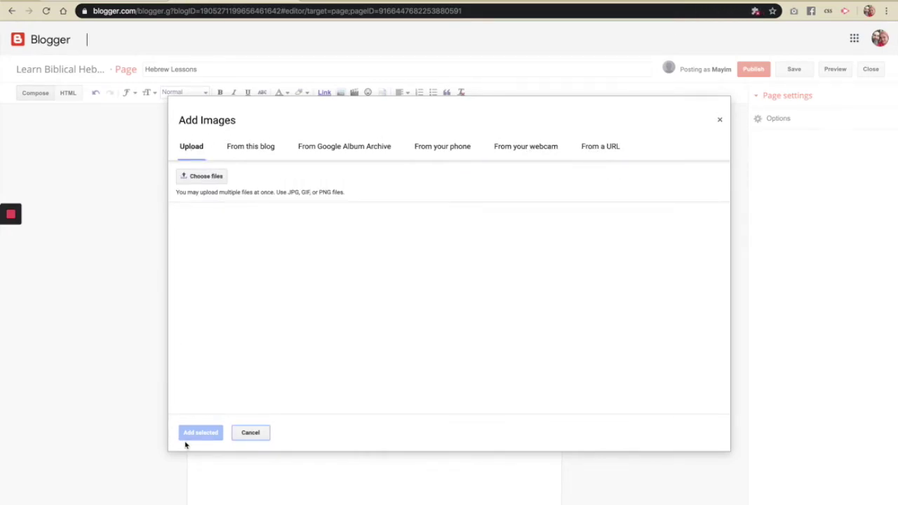
Close the image dialog, start adding a video from YouTube, search for "hebrew" and browse the results
{"action": "left_click", "coordinate": [257, 434]}
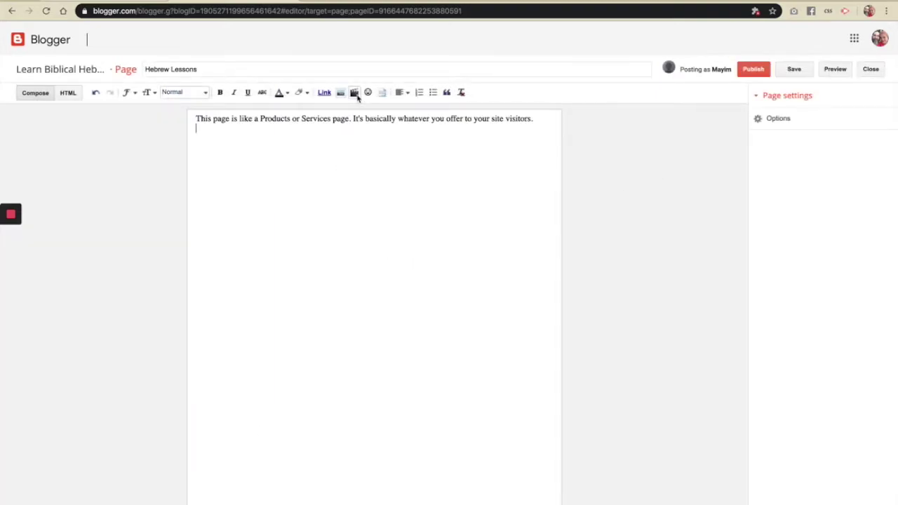
{"action": "left_click", "coordinate": [354, 93]}
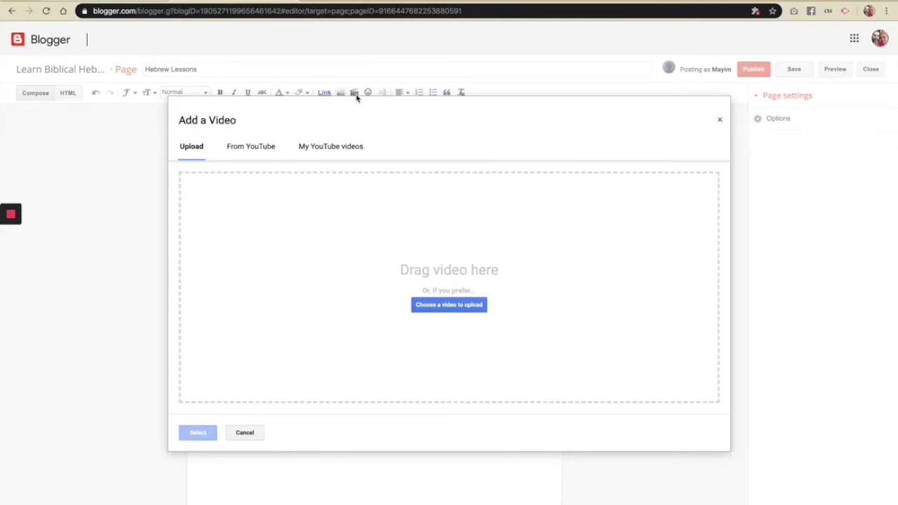
{"action": "left_click", "coordinate": [254, 149]}
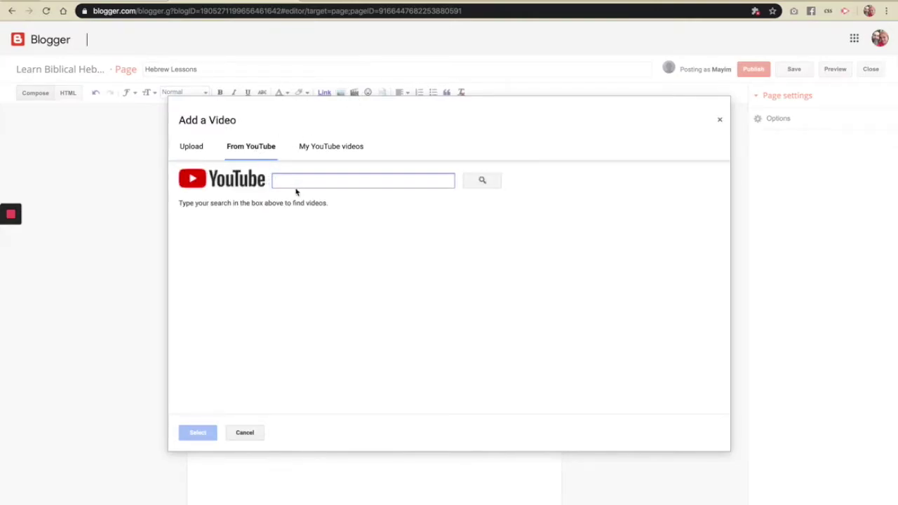
{"action": "type", "text": "hebrew"}
{"action": "key", "text": "Return"}
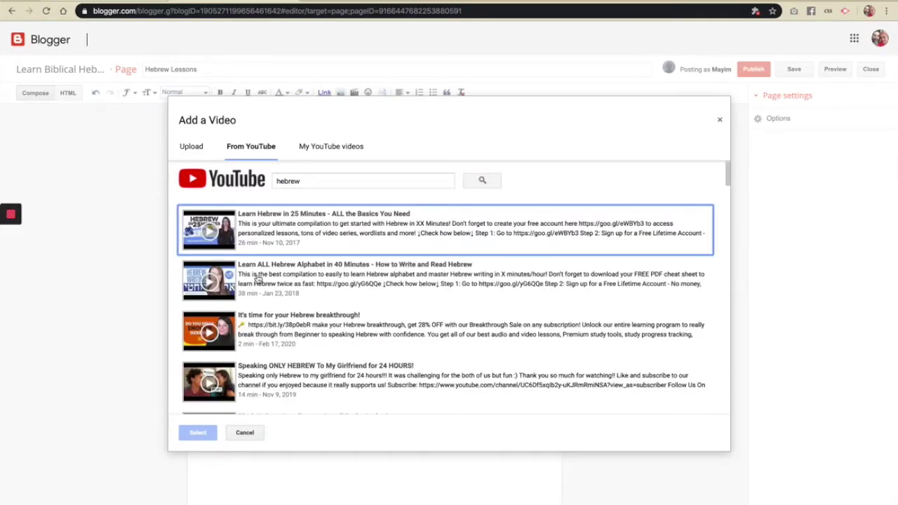
{"action": "scroll", "coordinate": [259, 321], "scroll_direction": "down", "scroll_amount": 6}
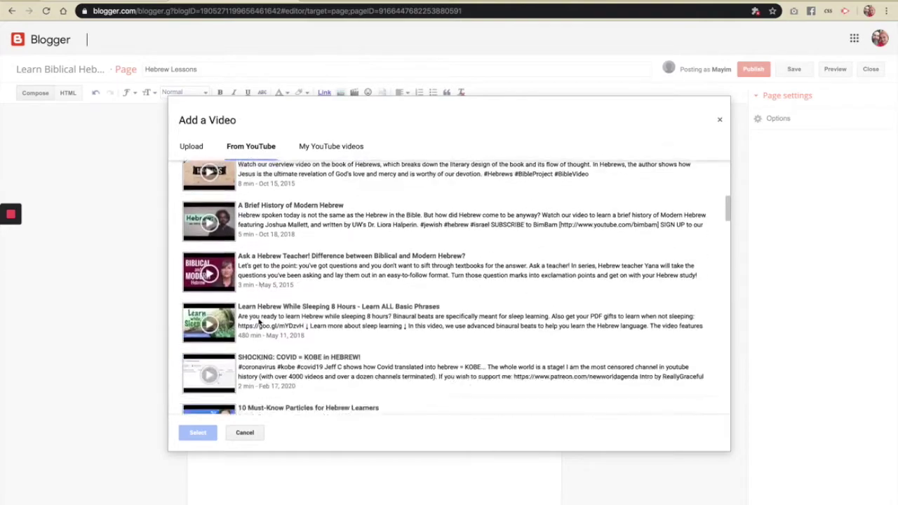
{"action": "scroll", "coordinate": [259, 322], "scroll_direction": "down", "scroll_amount": 8}
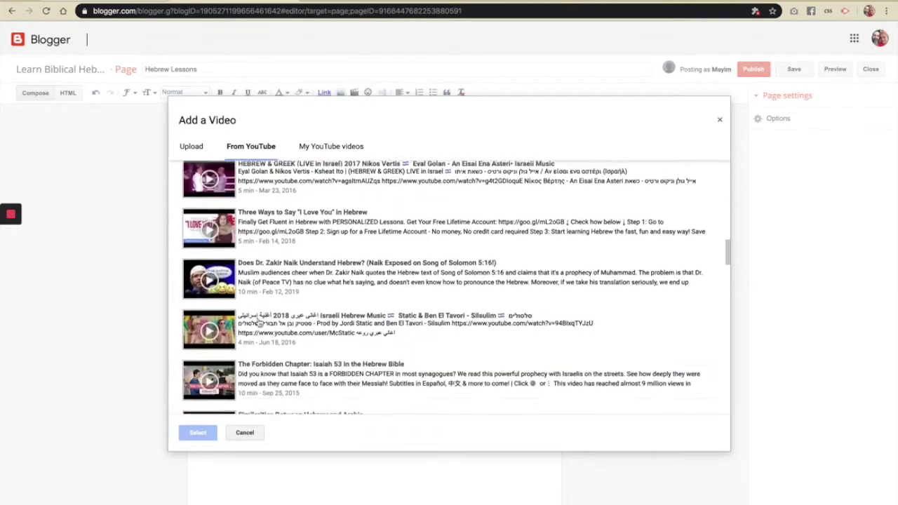
{"action": "scroll", "coordinate": [259, 322], "scroll_direction": "down", "scroll_amount": 6}
{"action": "scroll", "coordinate": [259, 321], "scroll_direction": "up", "scroll_amount": 5}
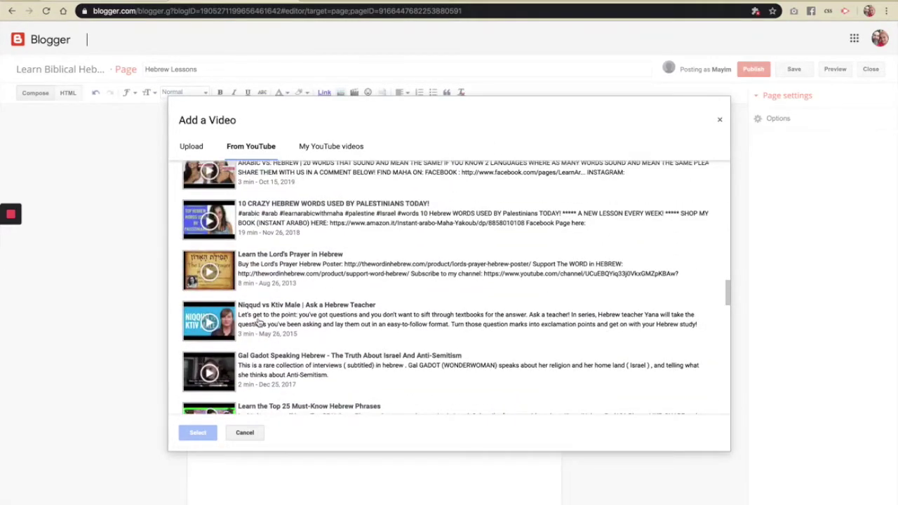
{"action": "scroll", "coordinate": [259, 322], "scroll_direction": "up", "scroll_amount": 9}
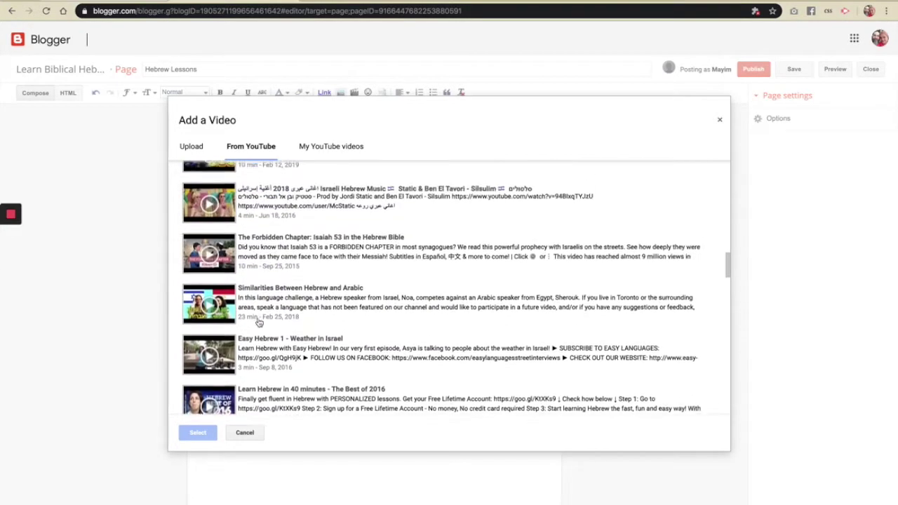
{"action": "scroll", "coordinate": [258, 322], "scroll_direction": "up", "scroll_amount": 1}
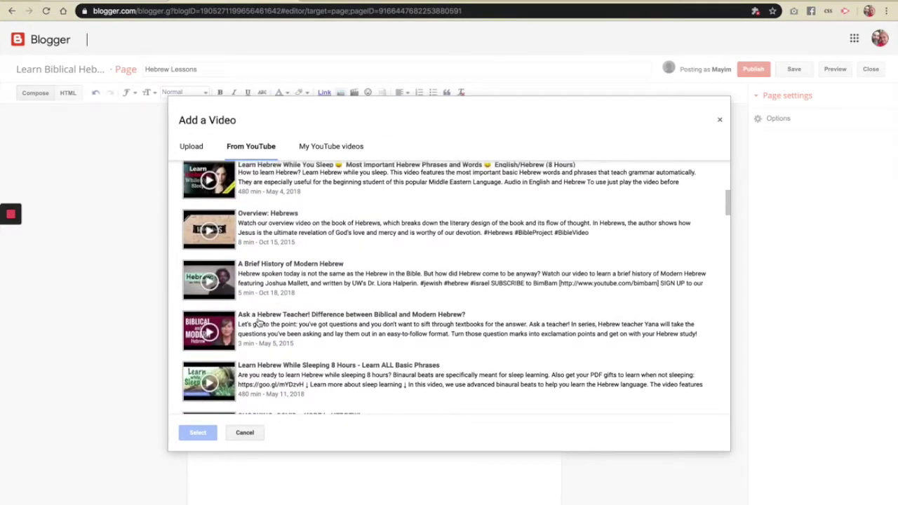
{"action": "scroll", "coordinate": [259, 322], "scroll_direction": "up", "scroll_amount": 5}
Search YouTube for "alef-bet" and insert the "Aleph-Bet Video" into the Hebrew Lessons page
{"action": "left_click", "coordinate": [315, 180]}
{"action": "type", "text": "for chi"}
{"action": "key", "text": "ctrl+a"}
{"action": "type", "text": "alef-b"}
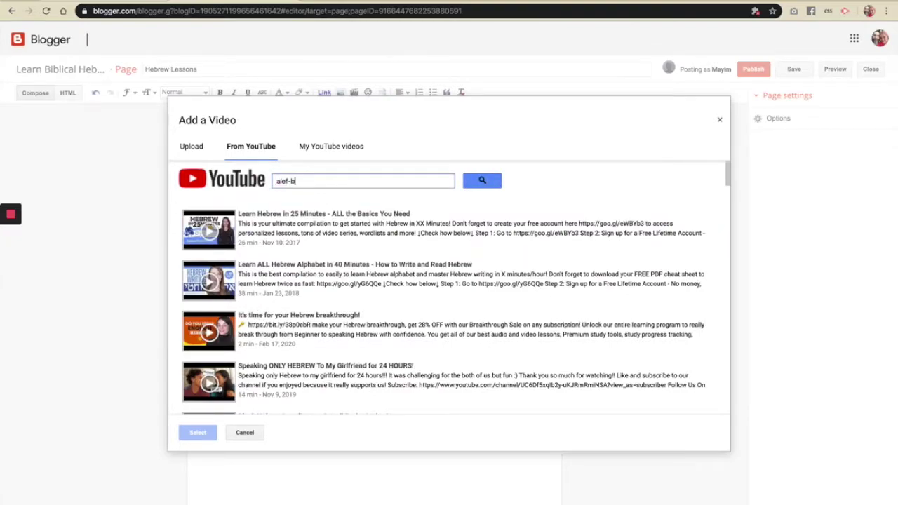
{"action": "type", "text": "et"}
{"action": "key", "text": "Return"}
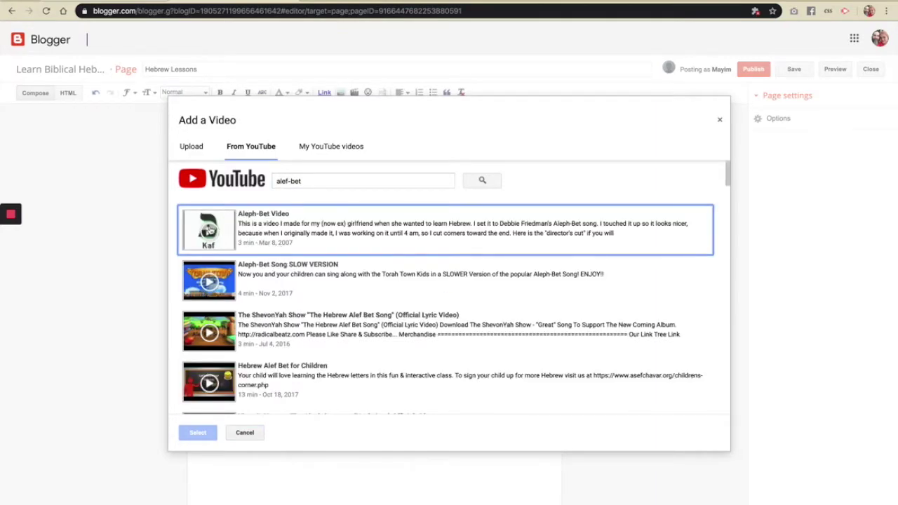
{"action": "left_click", "coordinate": [263, 232]}
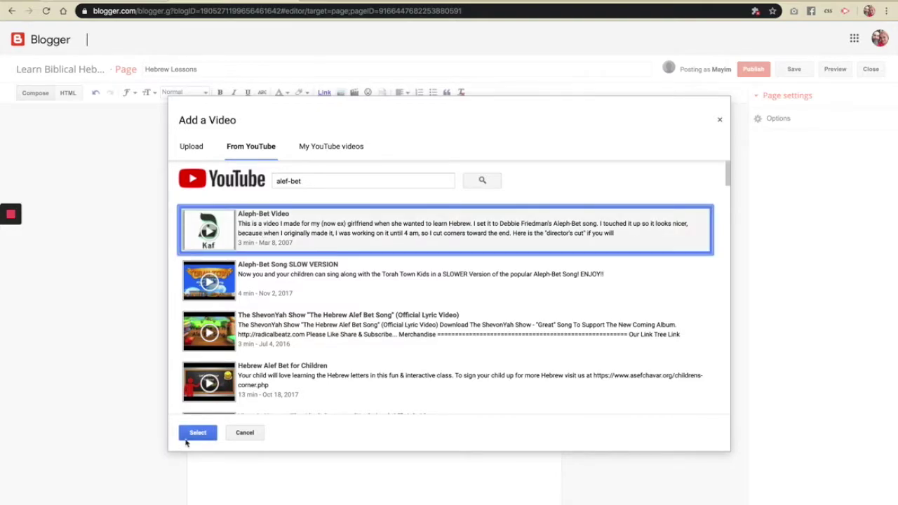
{"action": "left_click", "coordinate": [197, 433]}
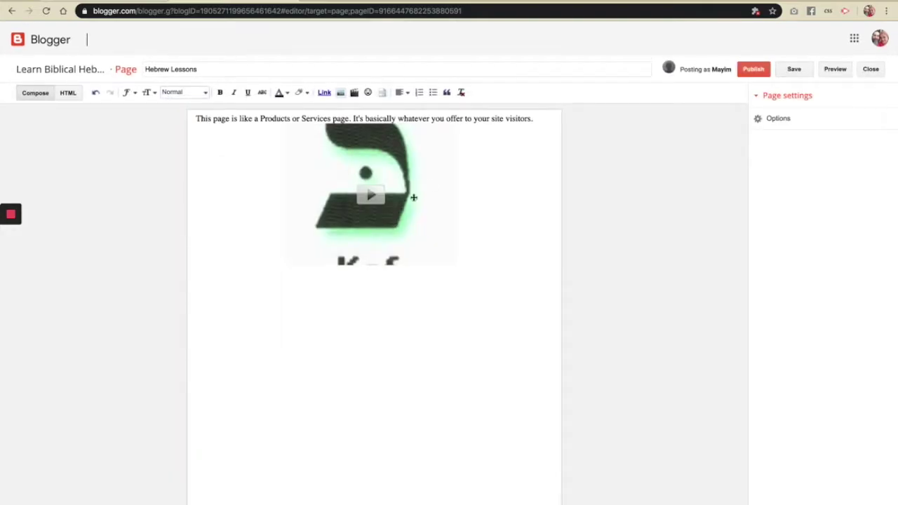
Add a blank line between the text and the video, and publish the Hebrew Lessons page
{"action": "left_click", "coordinate": [390, 191]}
{"action": "left_click", "coordinate": [540, 119]}
{"action": "key", "text": "Return"}
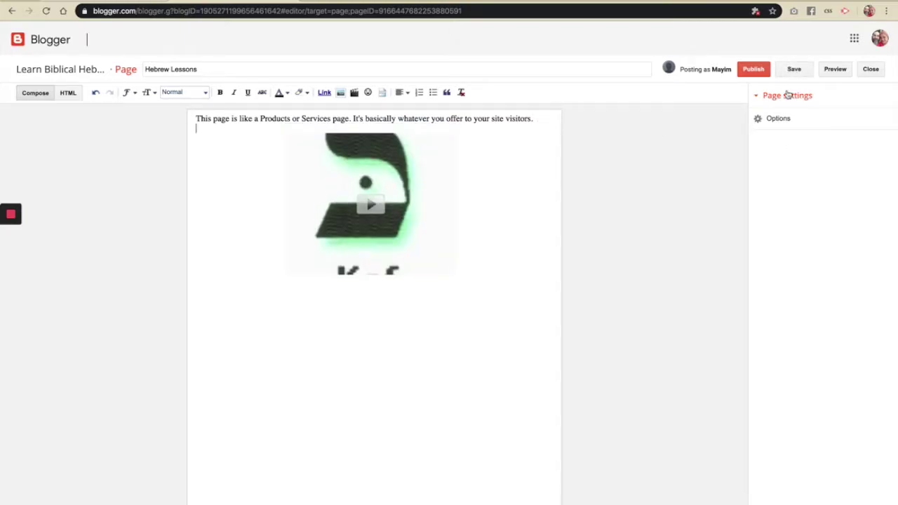
{"action": "left_click", "coordinate": [753, 70]}
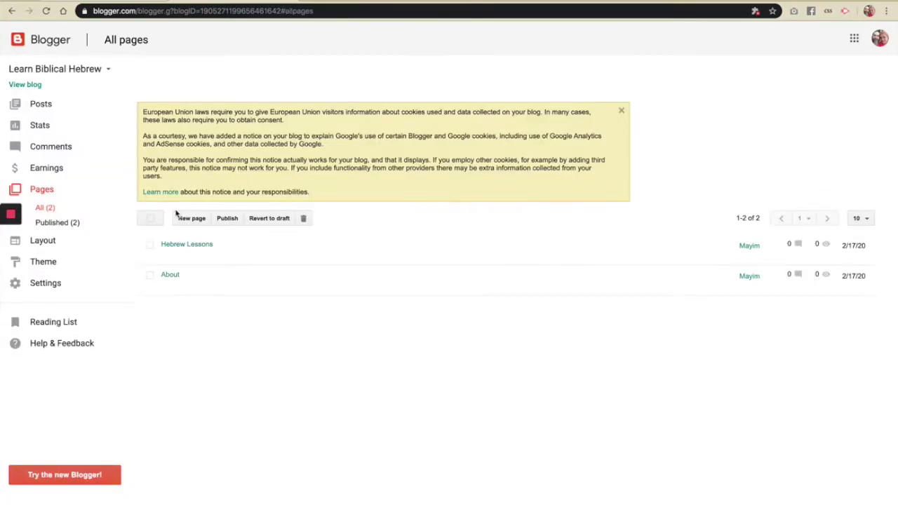
Open the About page for editing and insert the picture from the Profile photos album in Google Album Archive above the text
{"action": "left_click", "coordinate": [170, 275]}
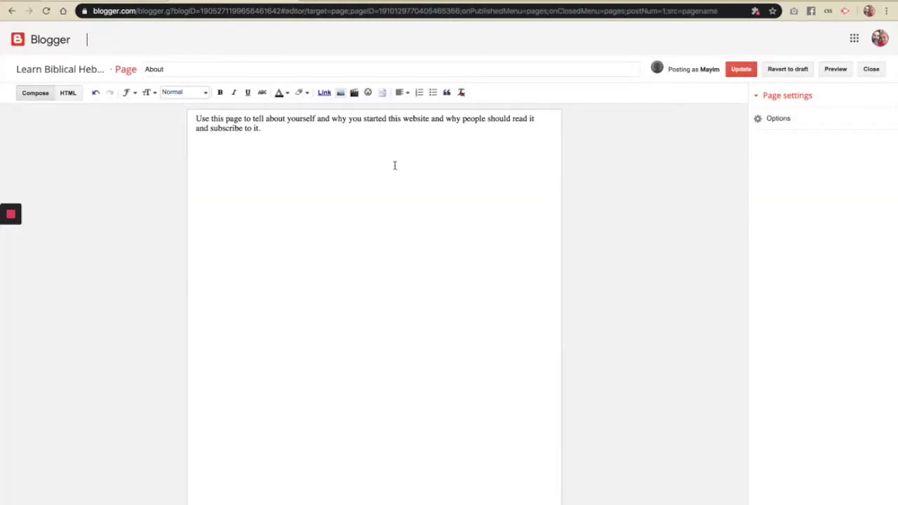
{"action": "left_click", "coordinate": [197, 119]}
{"action": "key", "text": "Return"}
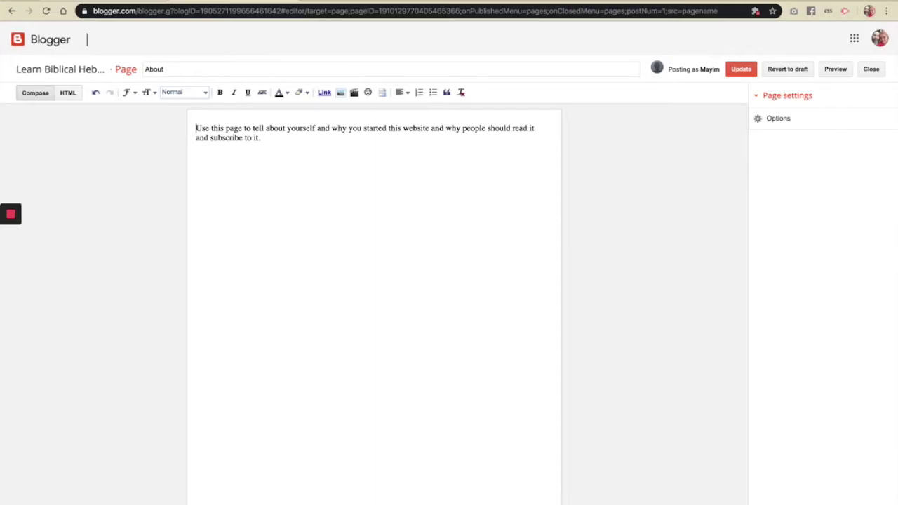
{"action": "left_click", "coordinate": [340, 92]}
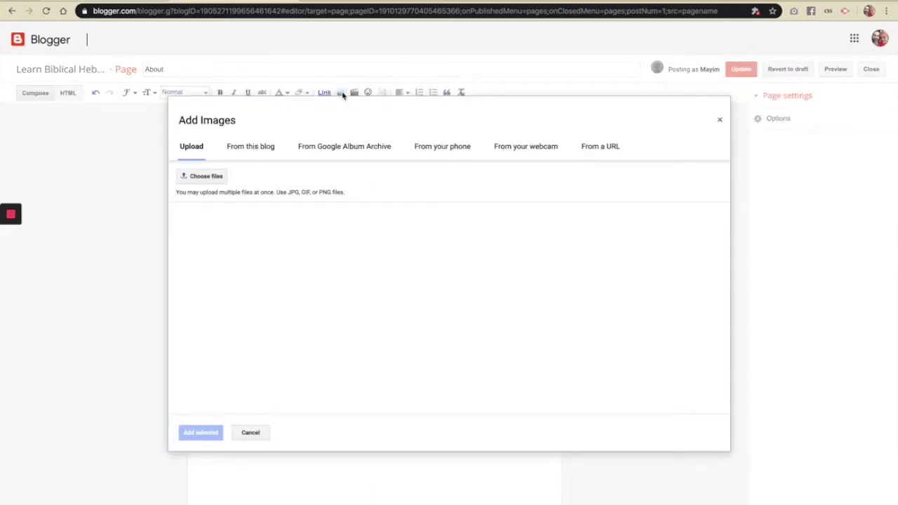
{"action": "left_click", "coordinate": [340, 149]}
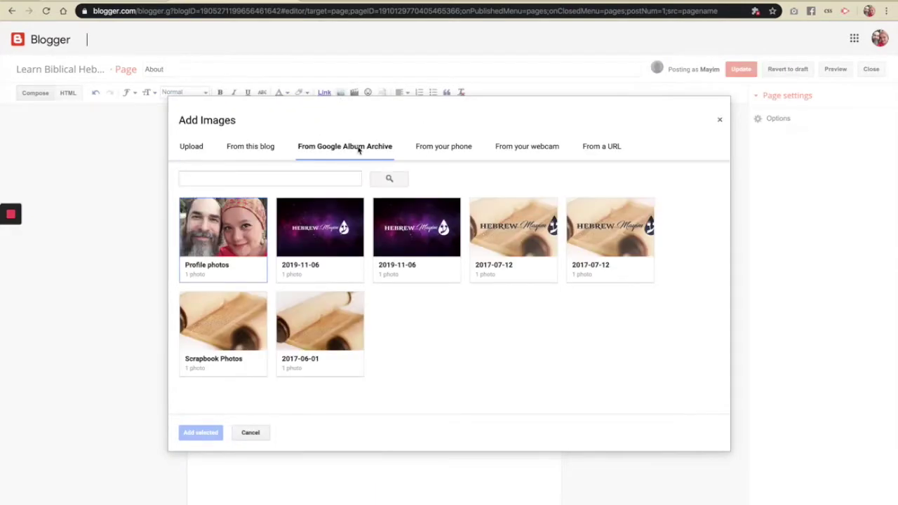
{"action": "left_click", "coordinate": [223, 237]}
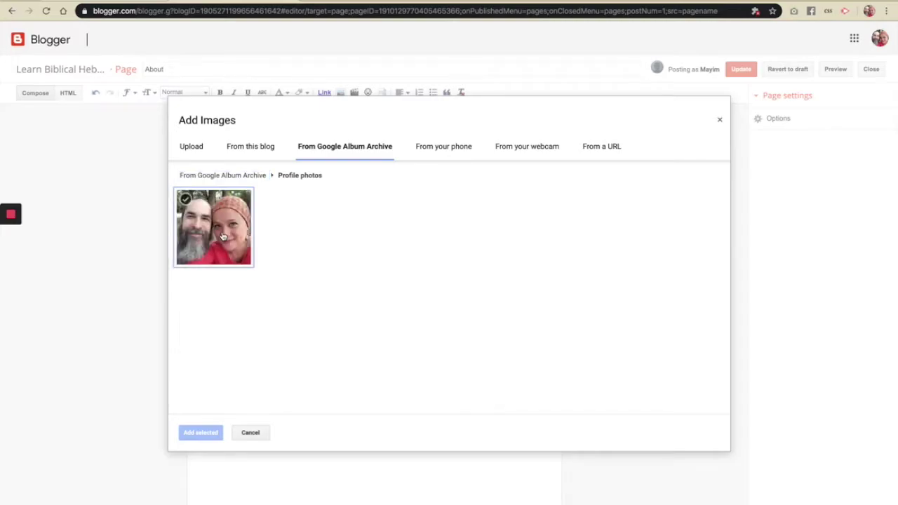
{"action": "left_click", "coordinate": [218, 251]}
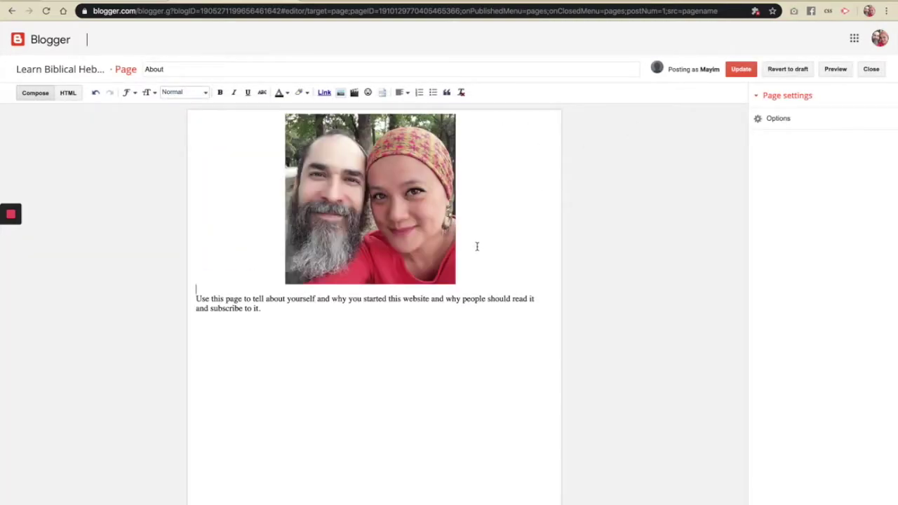
Align the About page's photo to the right of the text and set its size to Small
{"action": "left_click", "coordinate": [396, 210]}
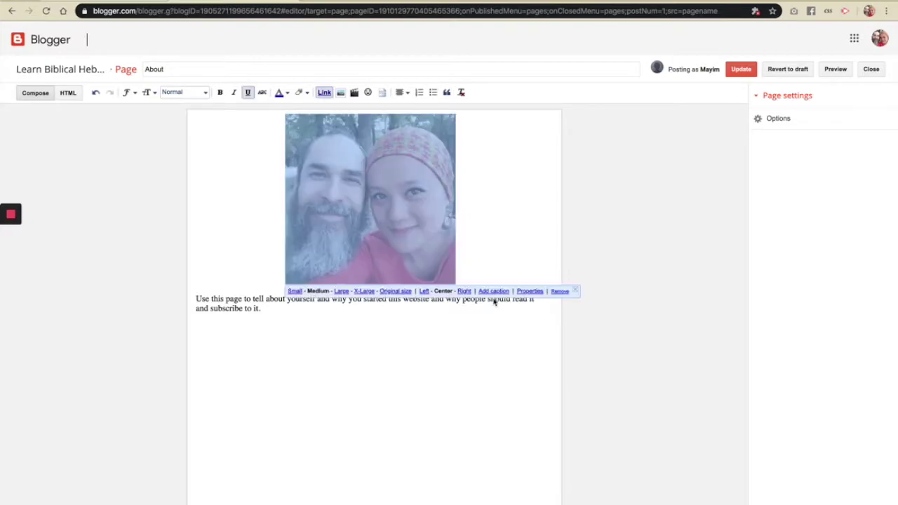
{"action": "left_click", "coordinate": [464, 291]}
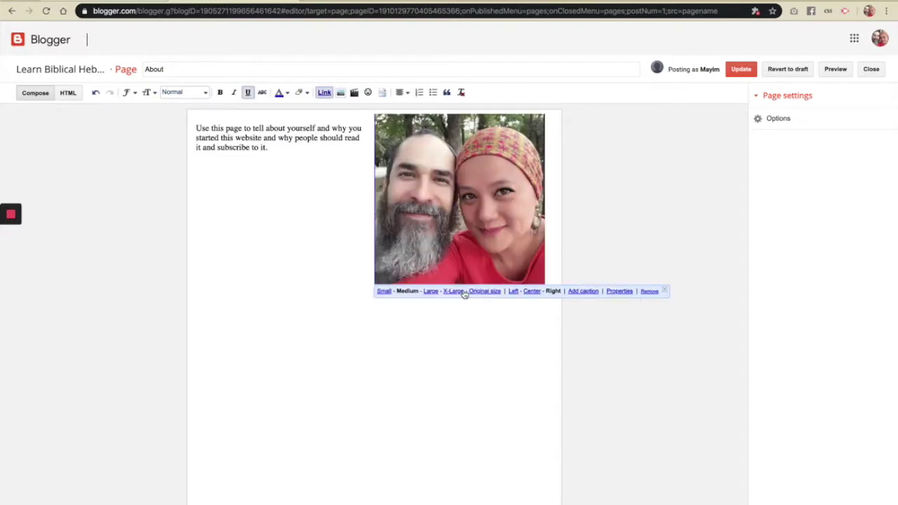
{"action": "left_click", "coordinate": [480, 216]}
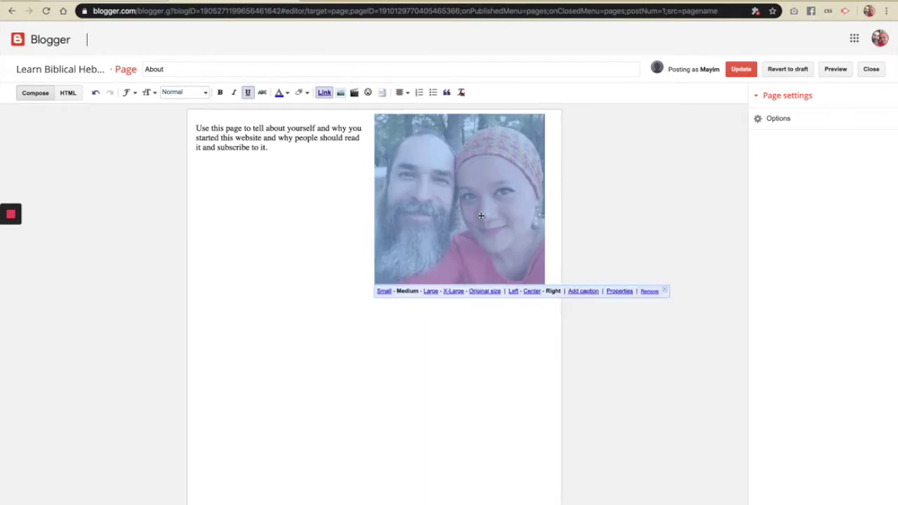
{"action": "left_click", "coordinate": [430, 292]}
{"action": "left_click", "coordinate": [342, 334]}
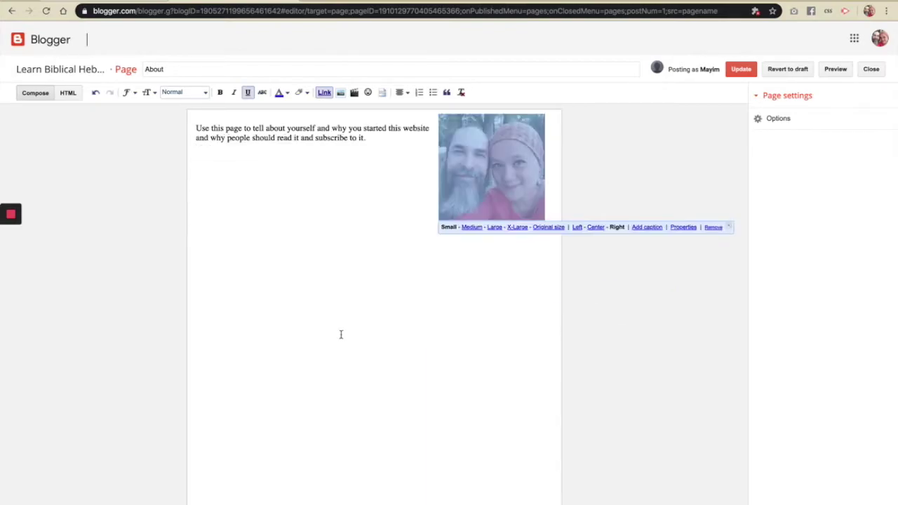
Try the center and right alignments on the small photo and settle on left alignment
{"action": "left_click", "coordinate": [596, 228]}
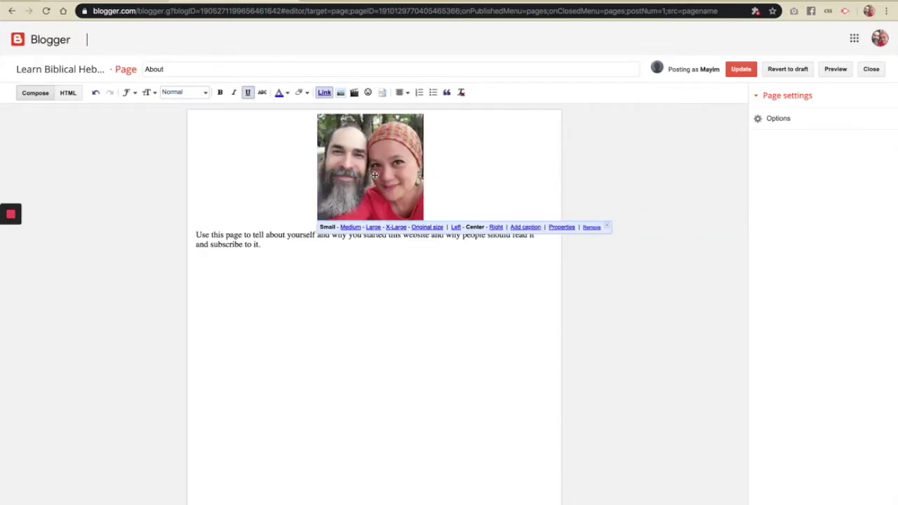
{"action": "left_click", "coordinate": [221, 235]}
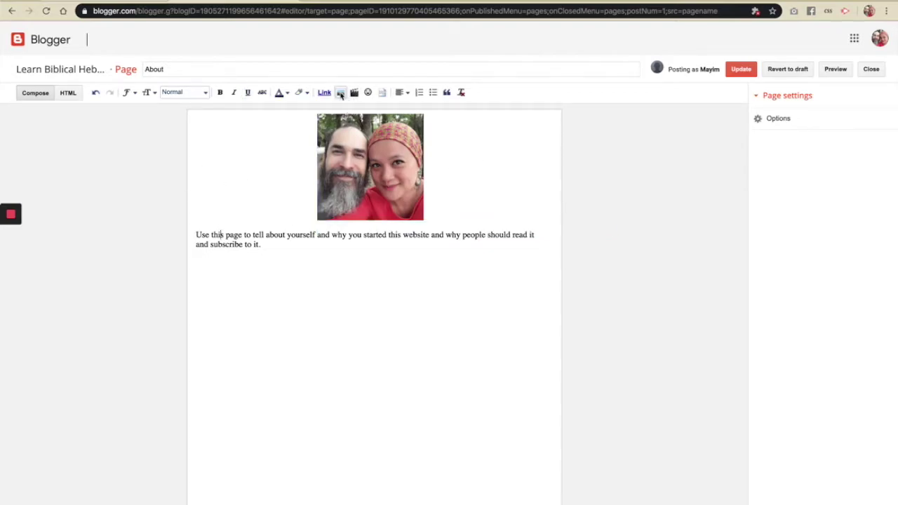
{"action": "left_click", "coordinate": [348, 181]}
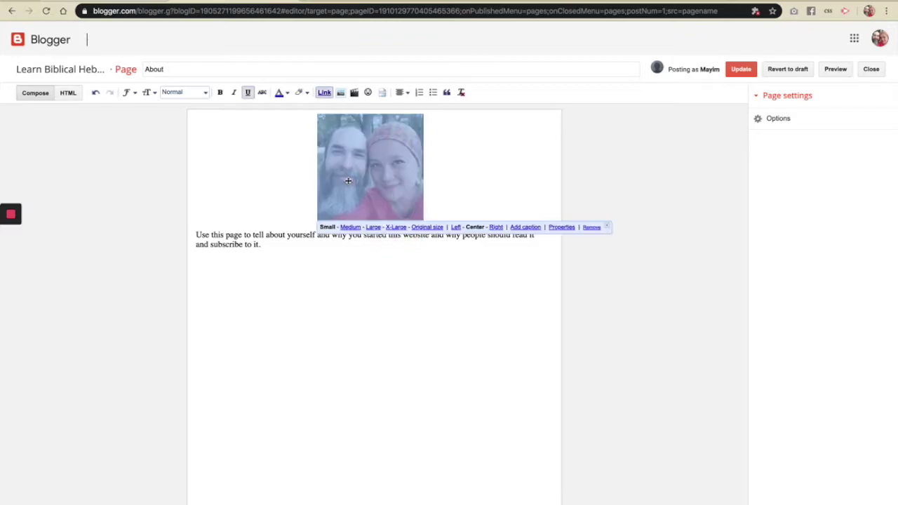
{"action": "left_click", "coordinate": [496, 227]}
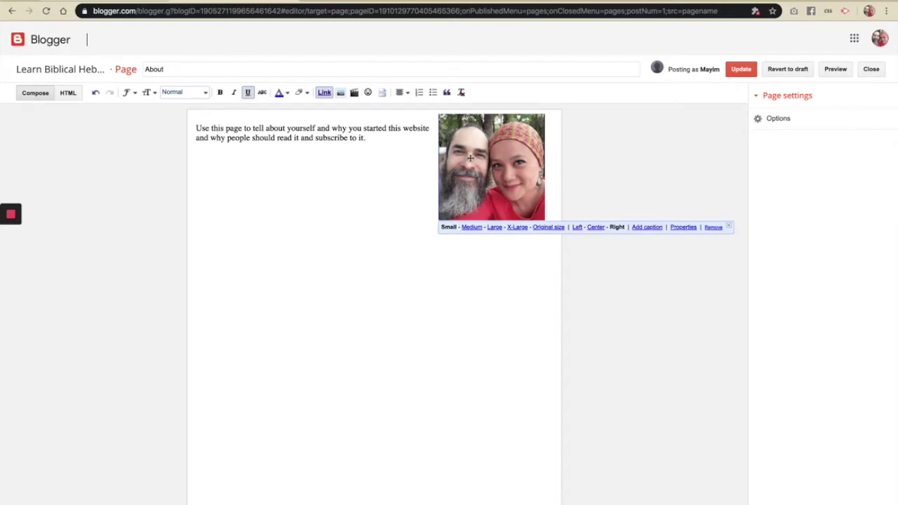
{"action": "left_click", "coordinate": [577, 227]}
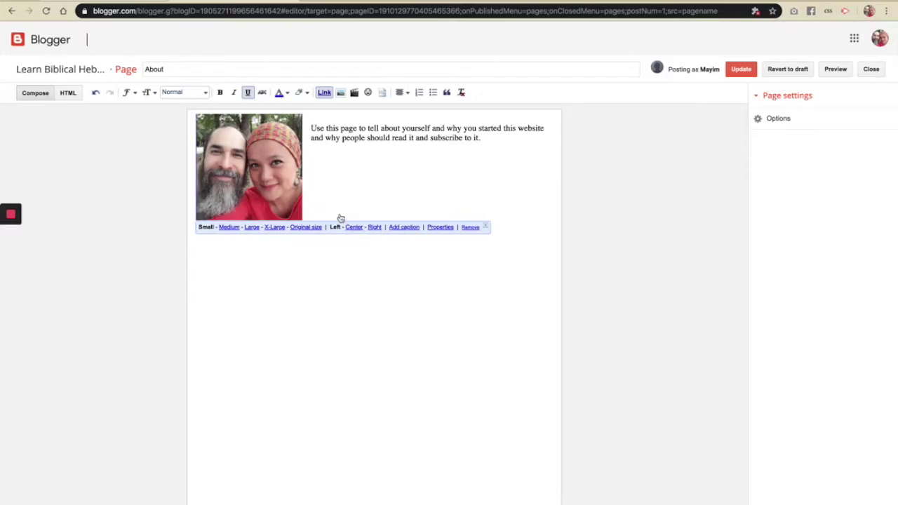
Copy the About page's sentence and paste it nine times after the original so the text wraps around the photo
{"action": "left_click", "coordinate": [494, 142]}
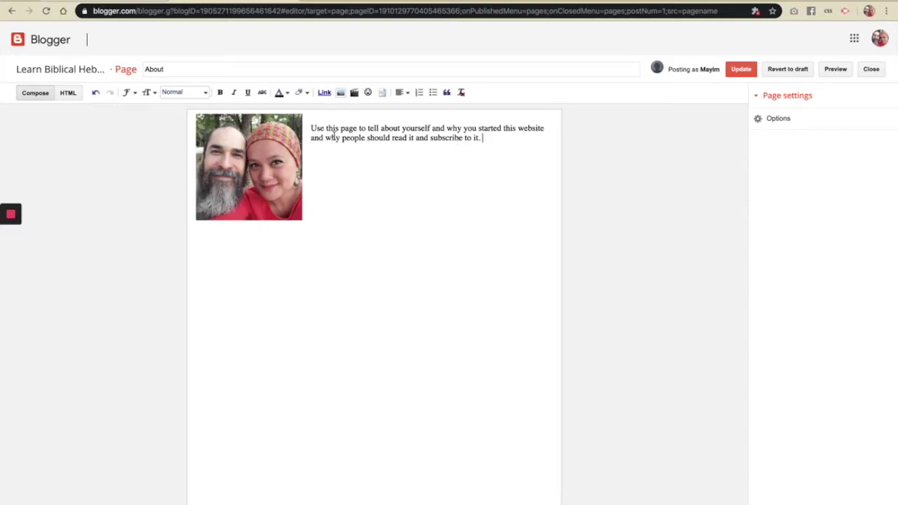
{"action": "left_click", "coordinate": [311, 129], "text": "shift"}
{"action": "key", "text": "ctrl+c"}
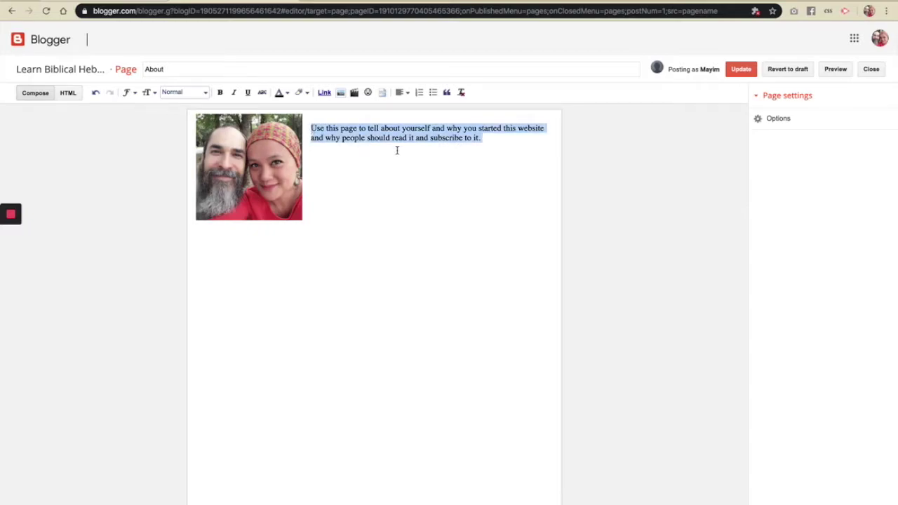
{"action": "left_click", "coordinate": [498, 138]}
{"action": "key", "text": "ctrl+v"}
{"action": "key", "text": "ctrl+v"}
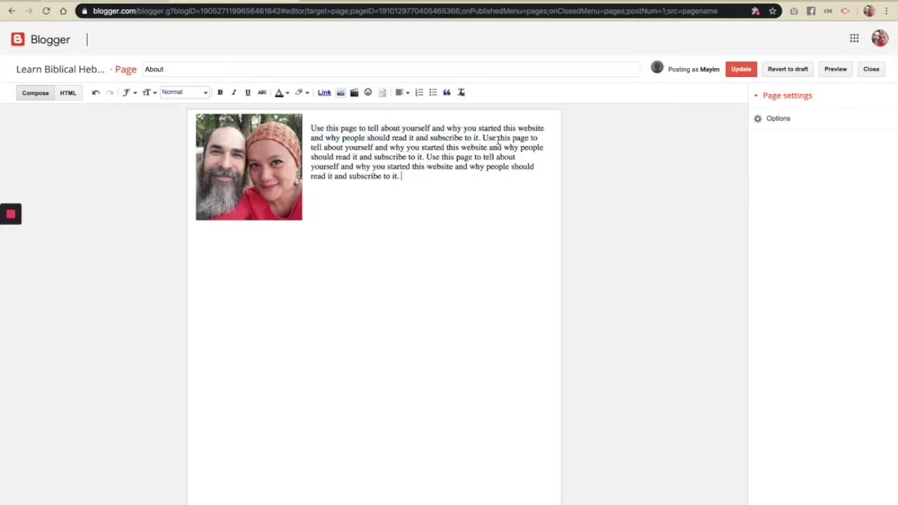
{"action": "key", "text": "ctrl+v"}
{"action": "key", "text": "ctrl+v"}
{"action": "key", "text": "ctrl+v"}
{"action": "key", "text": "ctrl+v"}
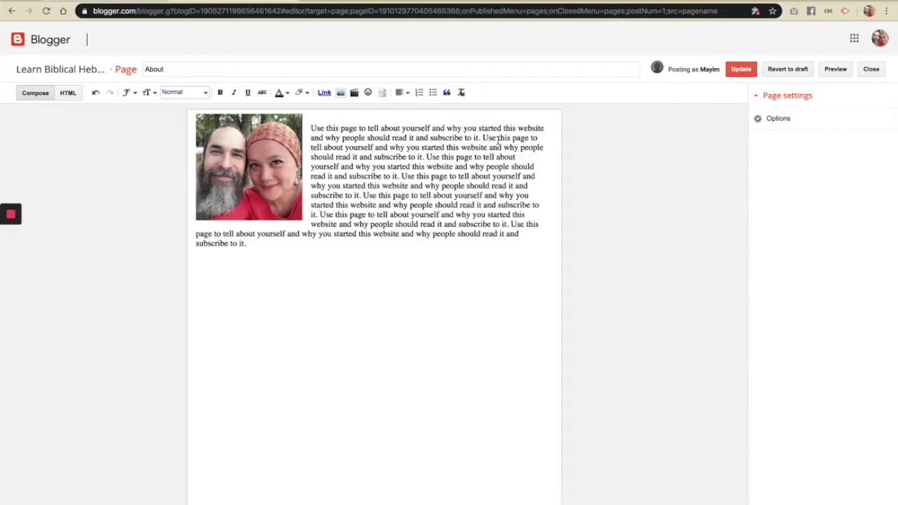
{"action": "key", "text": "ctrl+v"}
{"action": "key", "text": "ctrl+v"}
{"action": "key", "text": "ctrl+v"}
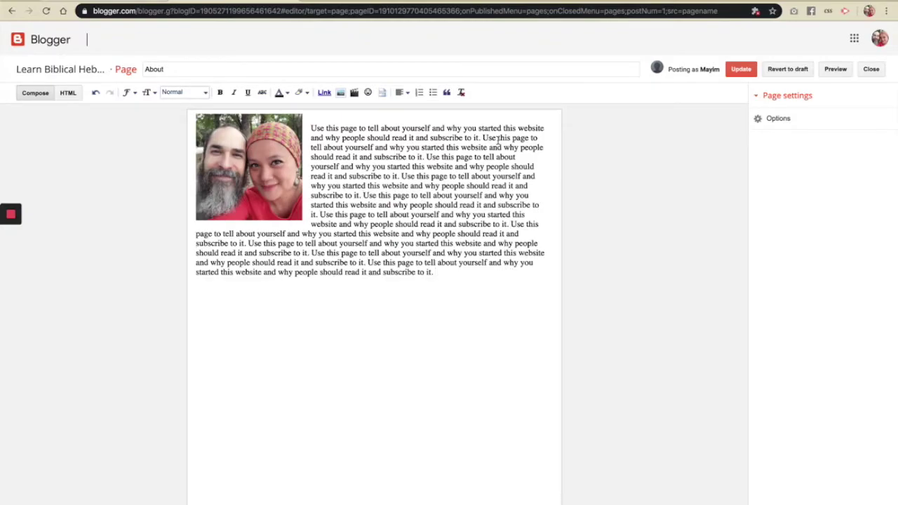
Paste the sentence as two new paragraphs of five and three copies, add one copy inside the first paragraph, and update the About page
{"action": "key", "text": "ctrl+v"}
{"action": "key", "text": "ctrl+v"}
{"action": "key", "text": "ctrl+v"}
{"action": "key", "text": "ctrl+v"}
{"action": "key", "text": "ctrl+v"}
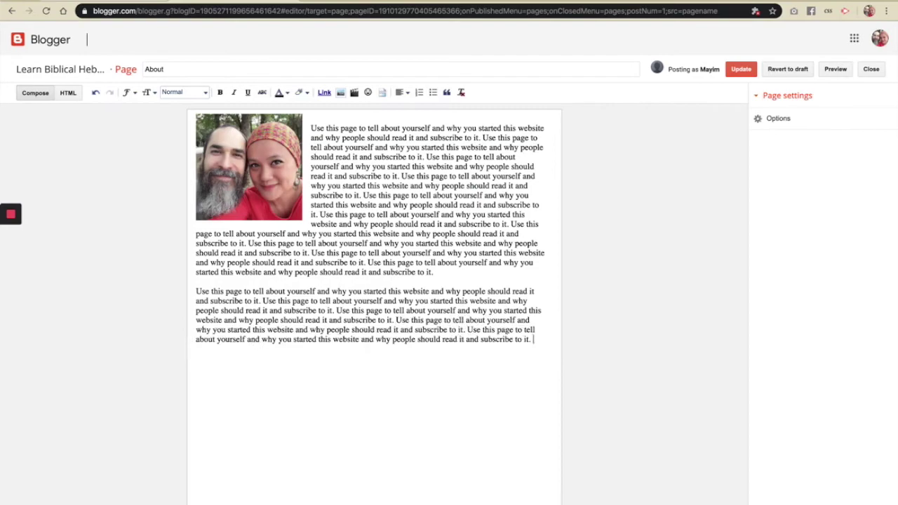
{"action": "key", "text": "ctrl+v"}
{"action": "key", "text": "ctrl+v"}
{"action": "key", "text": "ctrl+v"}
{"action": "left_click", "coordinate": [497, 138]}
{"action": "key", "text": "ctrl+v"}
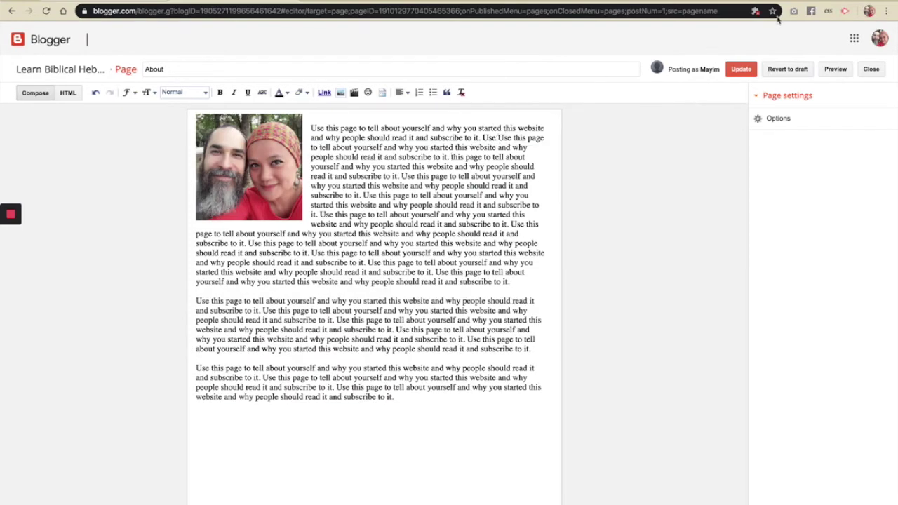
{"action": "left_click", "coordinate": [744, 68]}
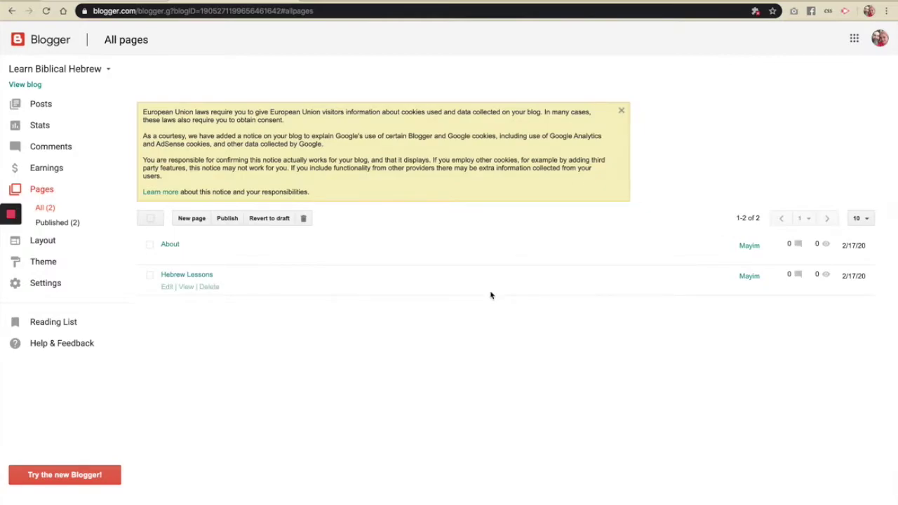
View the published blog, then return to the dashboard and open the blog's layout editor
{"action": "left_click", "coordinate": [28, 85]}
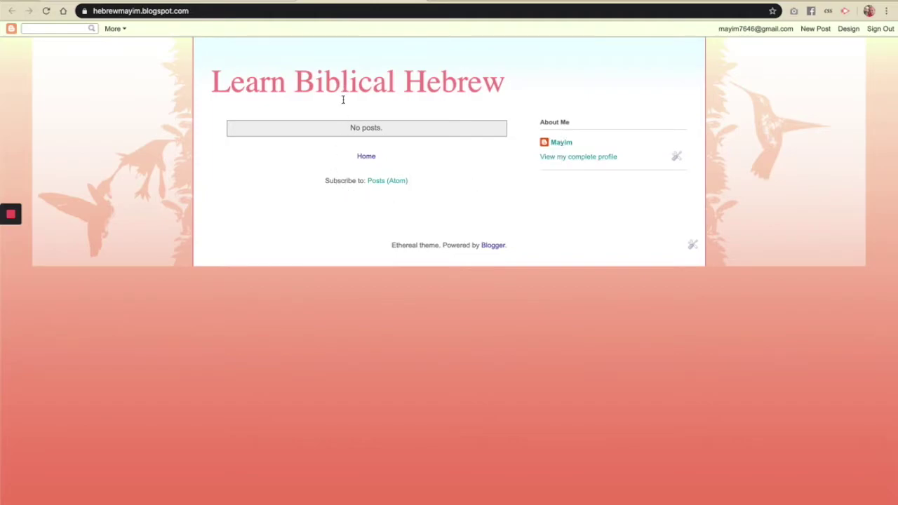
{"action": "left_click", "coordinate": [232, 2]}
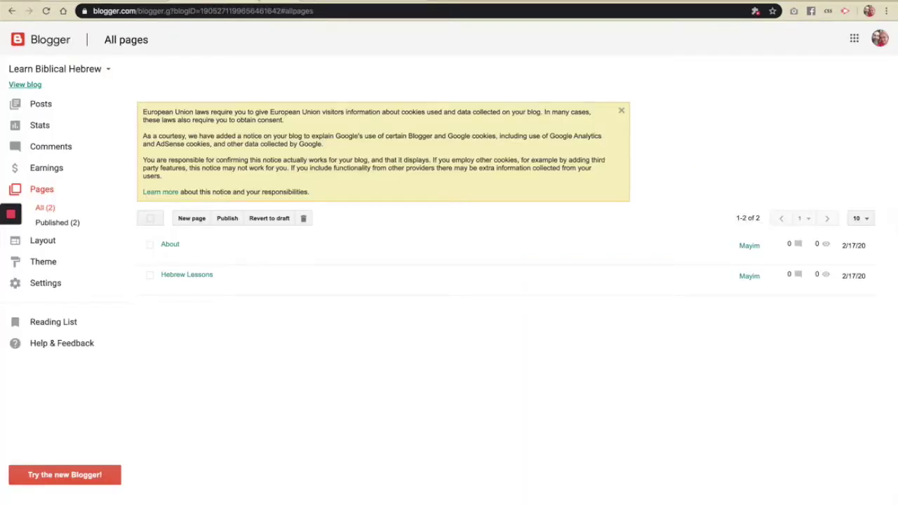
{"action": "left_click", "coordinate": [56, 262]}
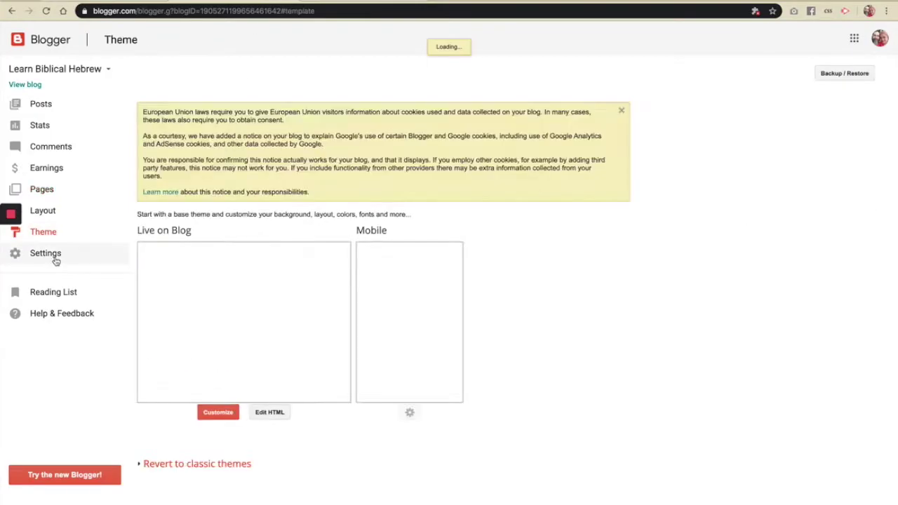
{"action": "left_click", "coordinate": [46, 213]}
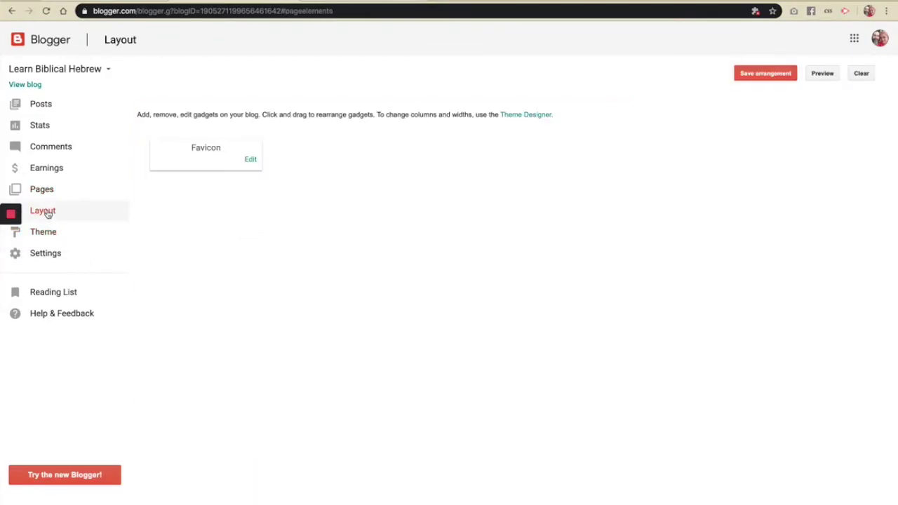
Examine the layout's sections from Navbar and Header through Main and the sidebar to the Footer
{"action": "scroll", "coordinate": [225, 296], "scroll_direction": "down", "scroll_amount": 3}
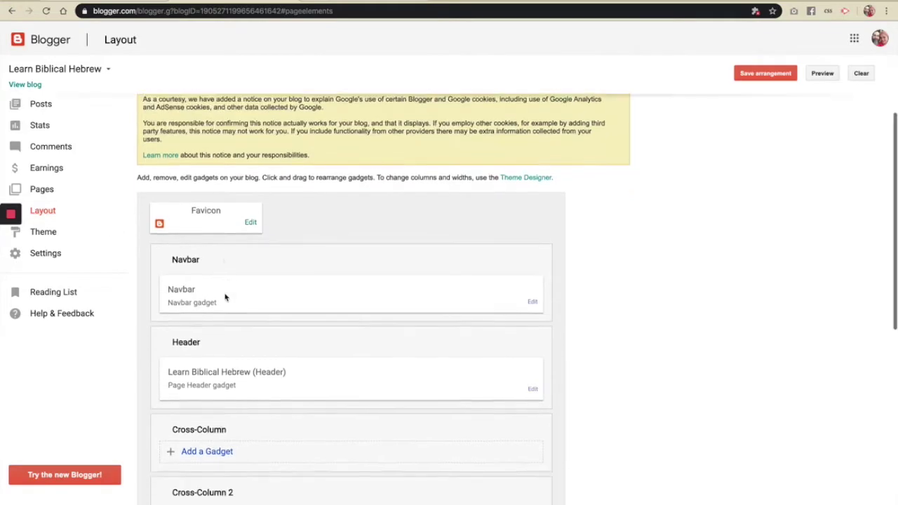
{"action": "scroll", "coordinate": [225, 297], "scroll_direction": "down", "scroll_amount": 2}
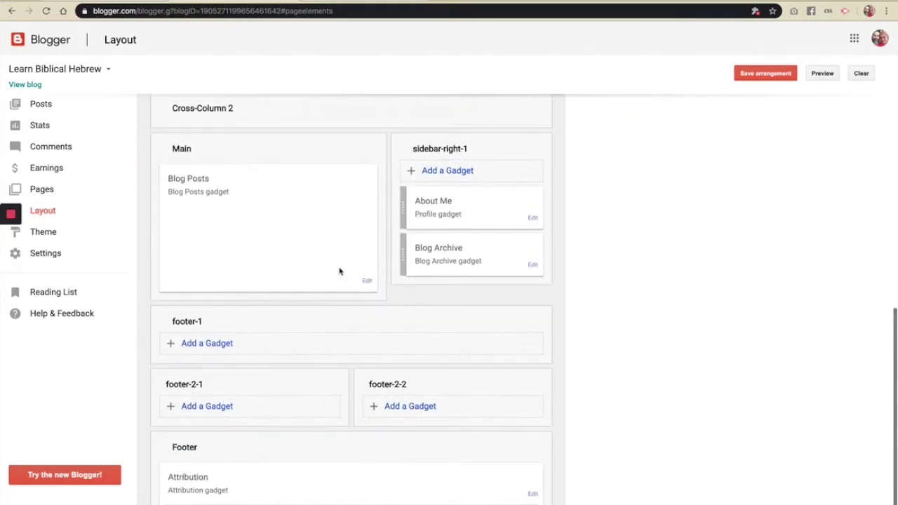
{"action": "scroll", "coordinate": [294, 345], "scroll_direction": "down", "scroll_amount": 1}
{"action": "scroll", "coordinate": [294, 345], "scroll_direction": "up", "scroll_amount": 10}
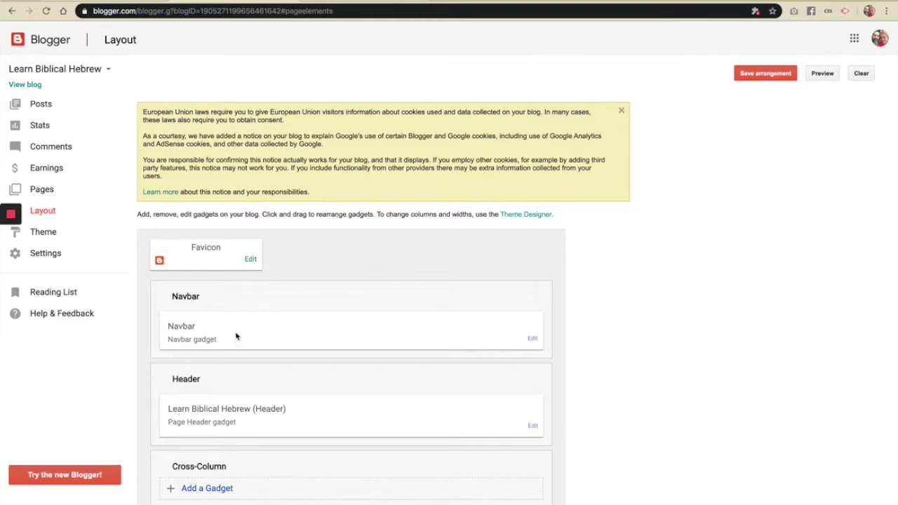
{"action": "scroll", "coordinate": [194, 305], "scroll_direction": "down", "scroll_amount": 2}
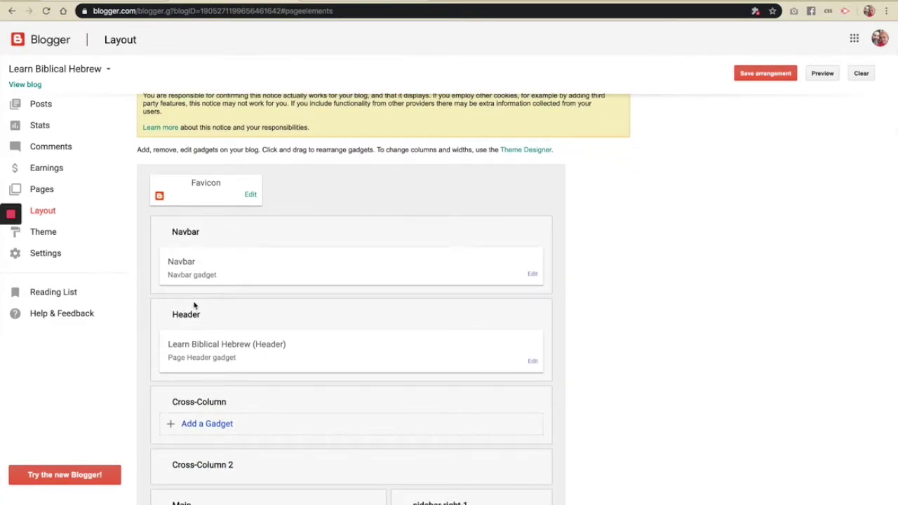
{"action": "scroll", "coordinate": [195, 305], "scroll_direction": "down", "scroll_amount": 7}
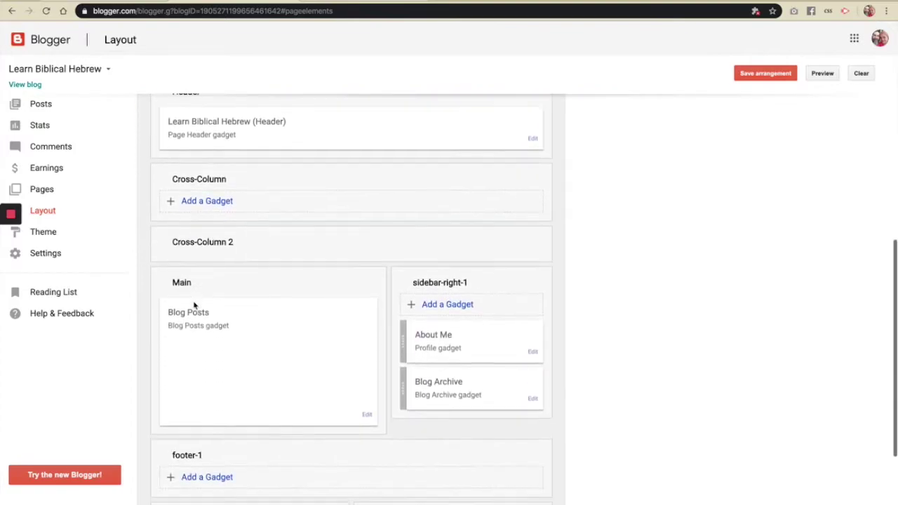
{"action": "scroll", "coordinate": [194, 305], "scroll_direction": "down", "scroll_amount": 4}
{"action": "scroll", "coordinate": [194, 305], "scroll_direction": "up", "scroll_amount": 8}
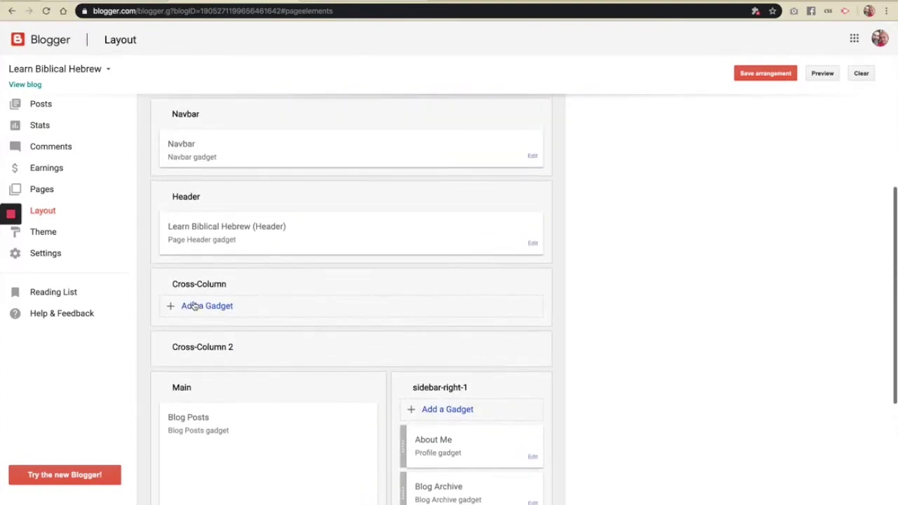
{"action": "scroll", "coordinate": [194, 305], "scroll_direction": "up", "scroll_amount": 3}
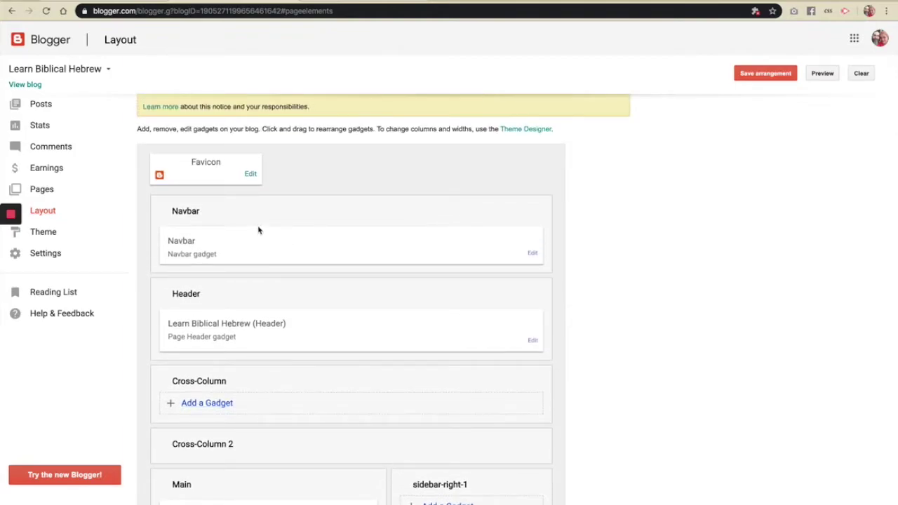
Add a Pages gadget to the Cross-Column section beneath the header
{"action": "left_click", "coordinate": [206, 403]}
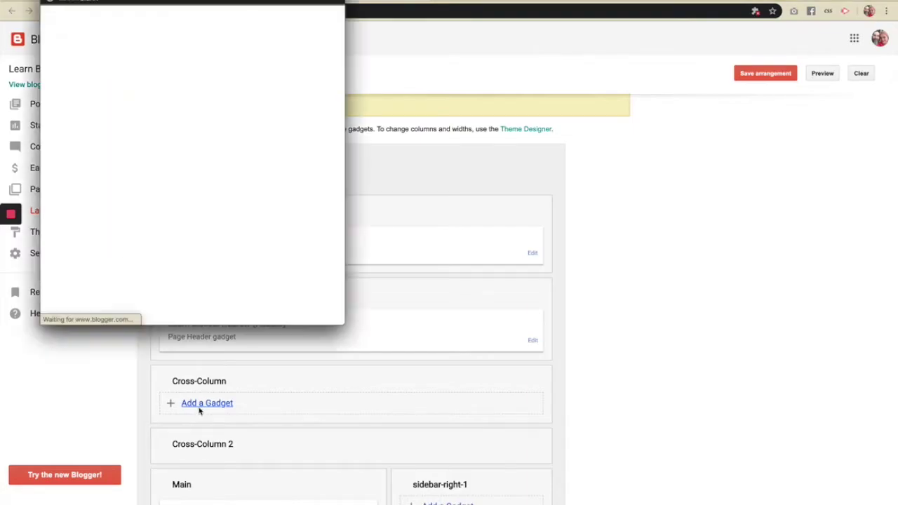
{"action": "scroll", "coordinate": [184, 195], "scroll_direction": "down", "scroll_amount": 3}
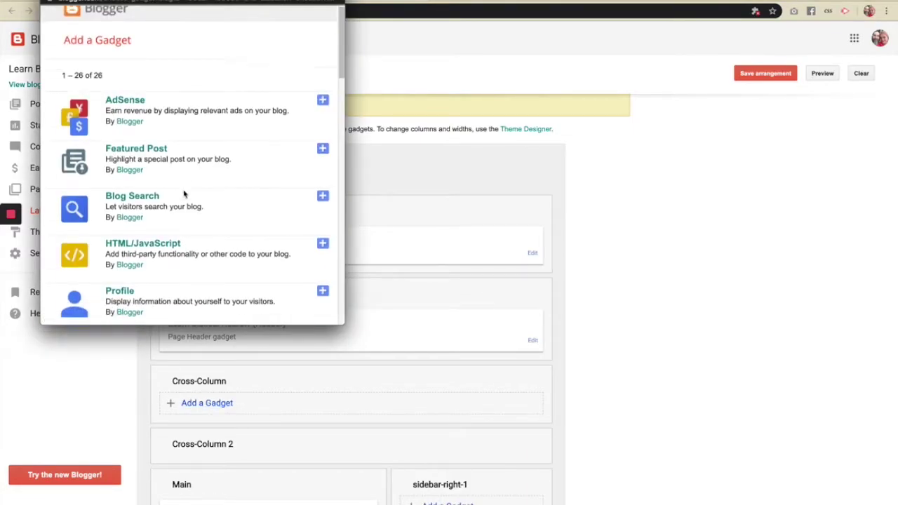
{"action": "scroll", "coordinate": [185, 194], "scroll_direction": "down", "scroll_amount": 4}
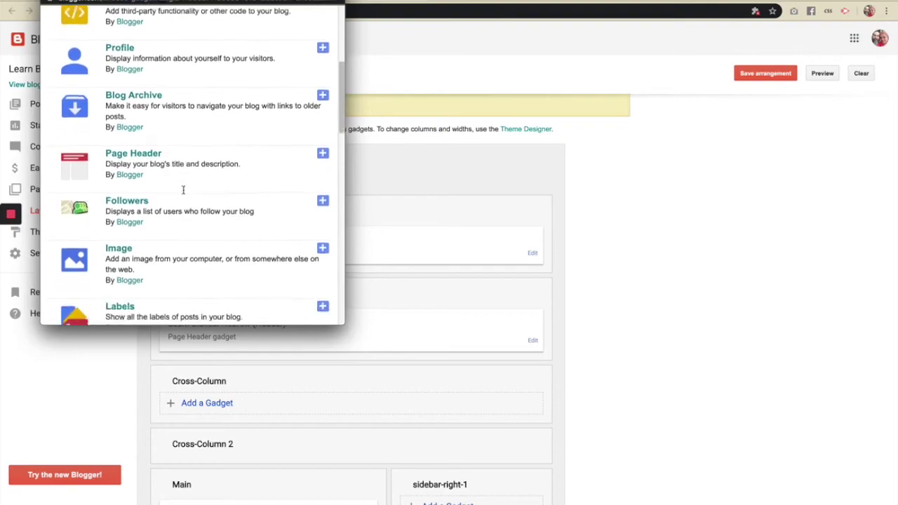
{"action": "scroll", "coordinate": [184, 194], "scroll_direction": "down", "scroll_amount": 1}
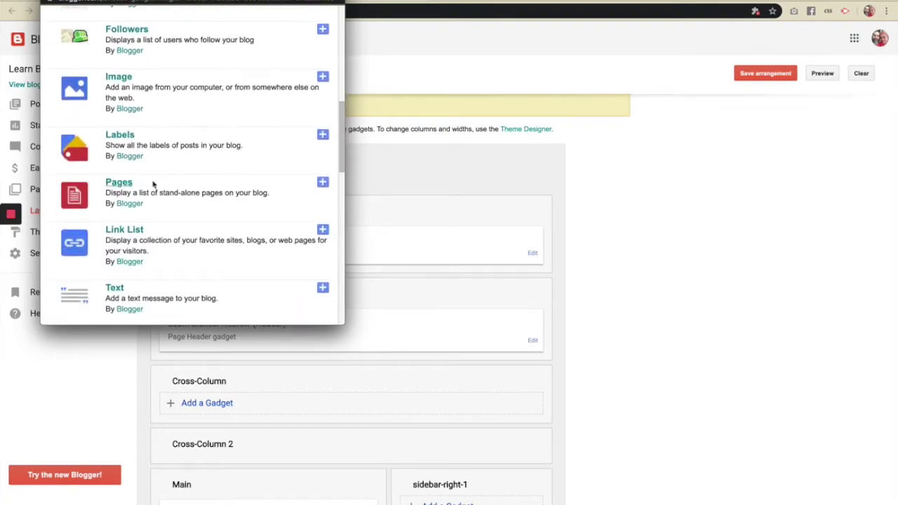
{"action": "left_click", "coordinate": [322, 182]}
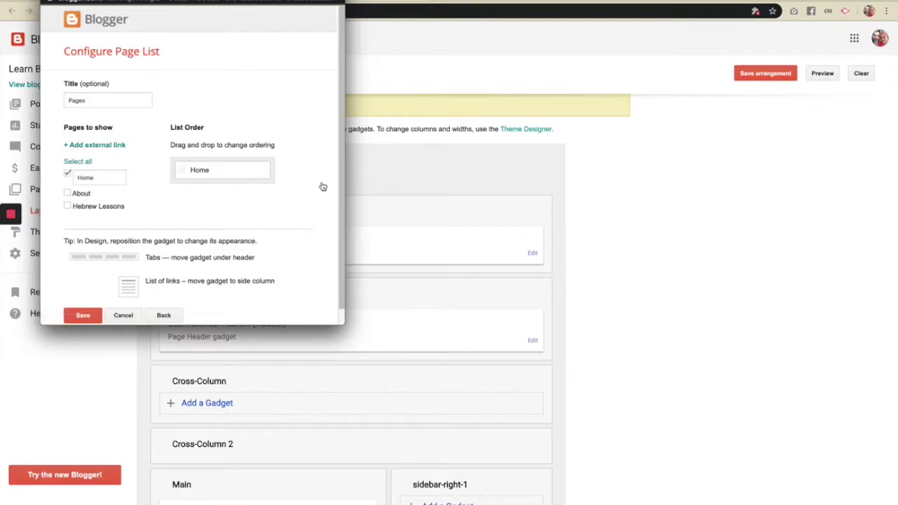
Include About and Hebrew Lessons alongside Home in the page list, keep the title Pages, and save the gadget
{"action": "left_click", "coordinate": [87, 100]}
{"action": "left_click_drag", "start_coordinate": [87, 100], "coordinate": [57, 104]}
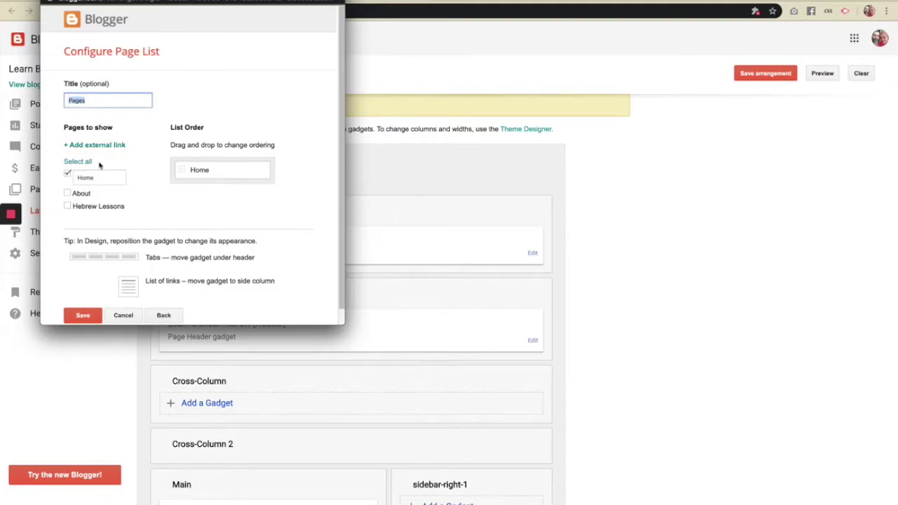
{"action": "left_click", "coordinate": [67, 193]}
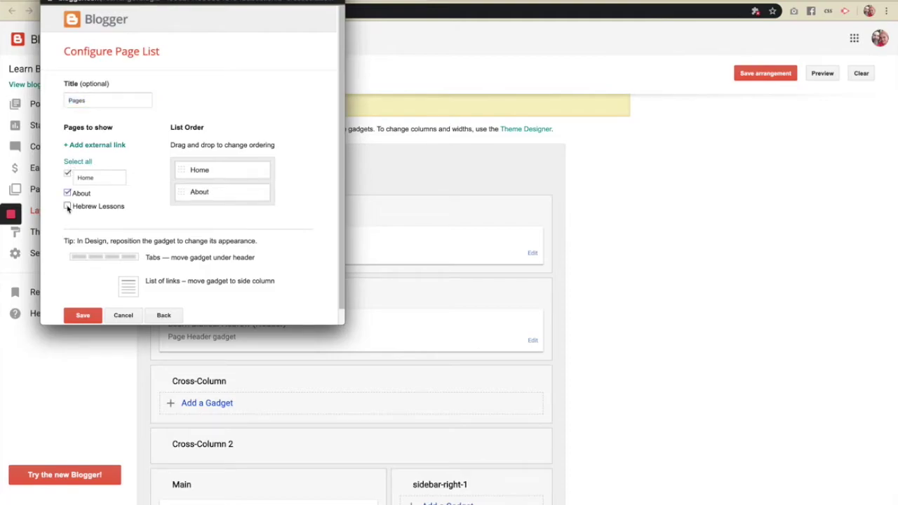
{"action": "left_click", "coordinate": [68, 206]}
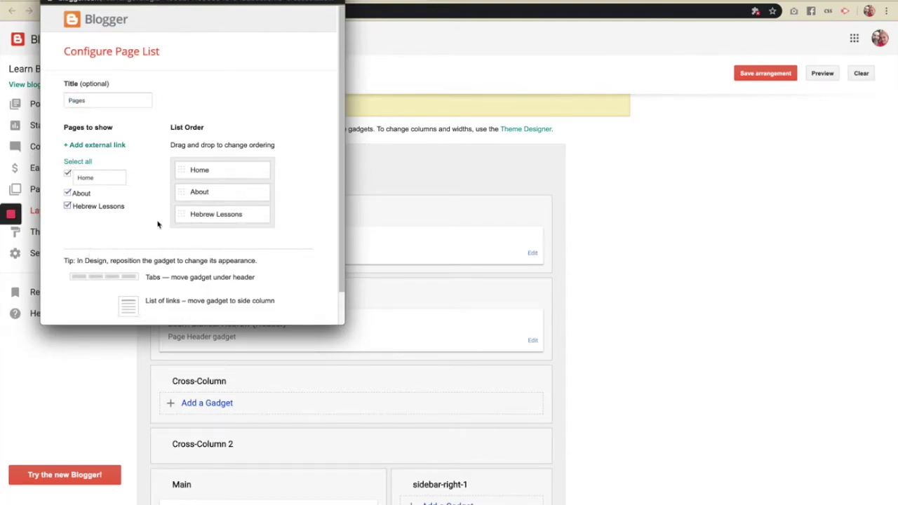
{"action": "scroll", "coordinate": [157, 223], "scroll_direction": "down", "scroll_amount": 1}
{"action": "left_click", "coordinate": [82, 299]}
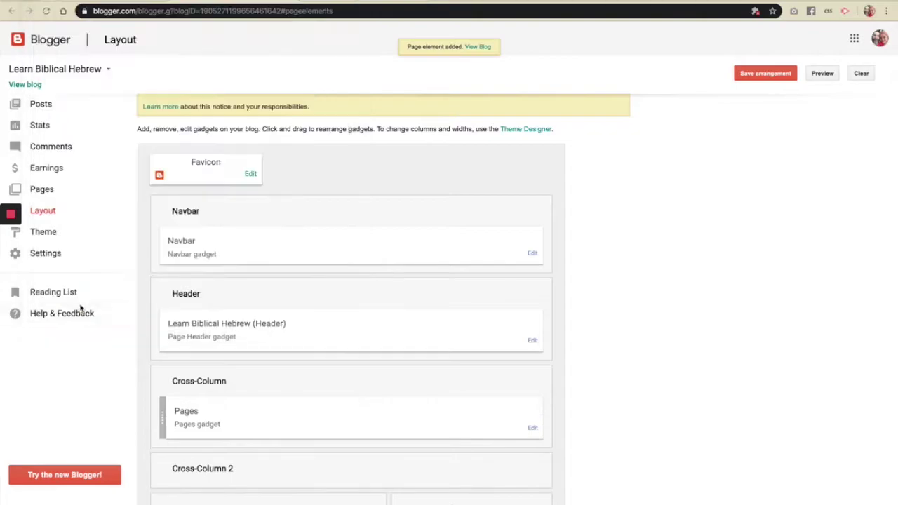
Save the layout arrangement, preview the blog with its page tabs, and return to the layout editor
{"action": "left_click", "coordinate": [742, 78]}
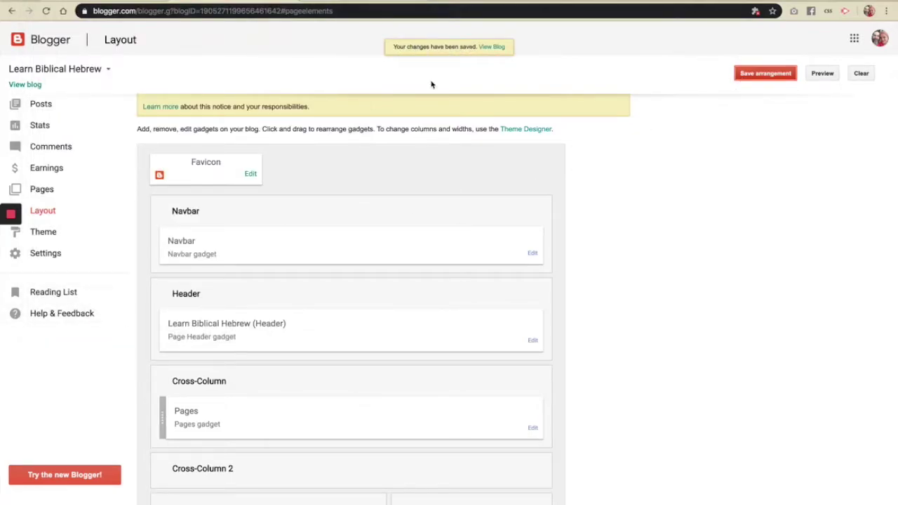
{"action": "left_click", "coordinate": [778, 74]}
{"action": "left_click", "coordinate": [819, 75]}
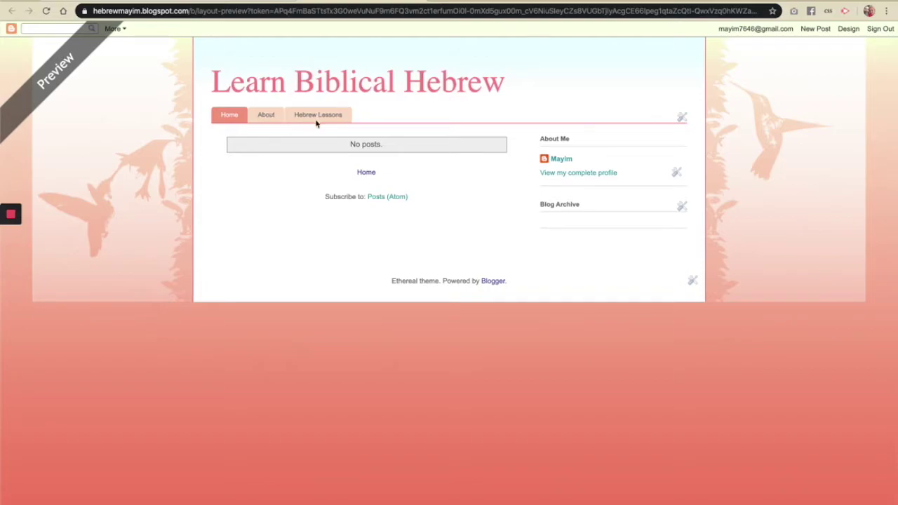
{"action": "left_click", "coordinate": [421, 3]}
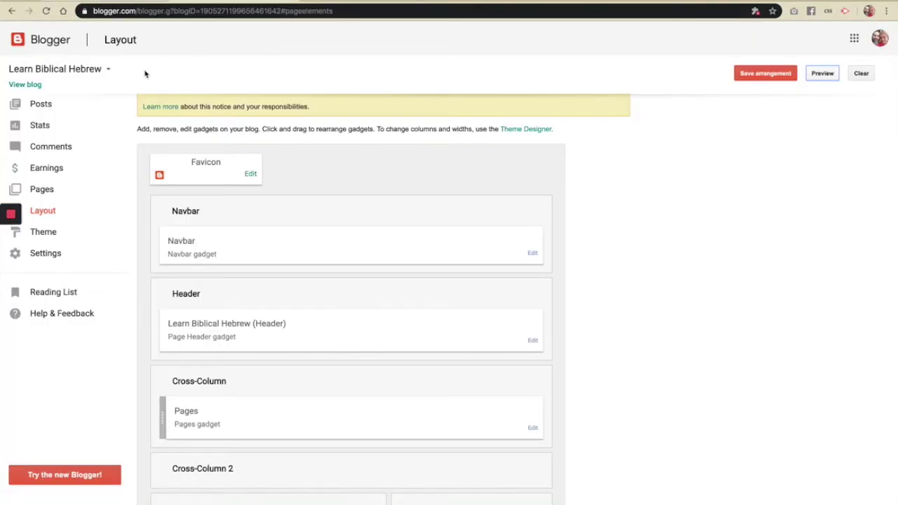
Open the live blog and check the contents of its About and Hebrew Lessons pages
{"action": "left_click", "coordinate": [25, 84]}
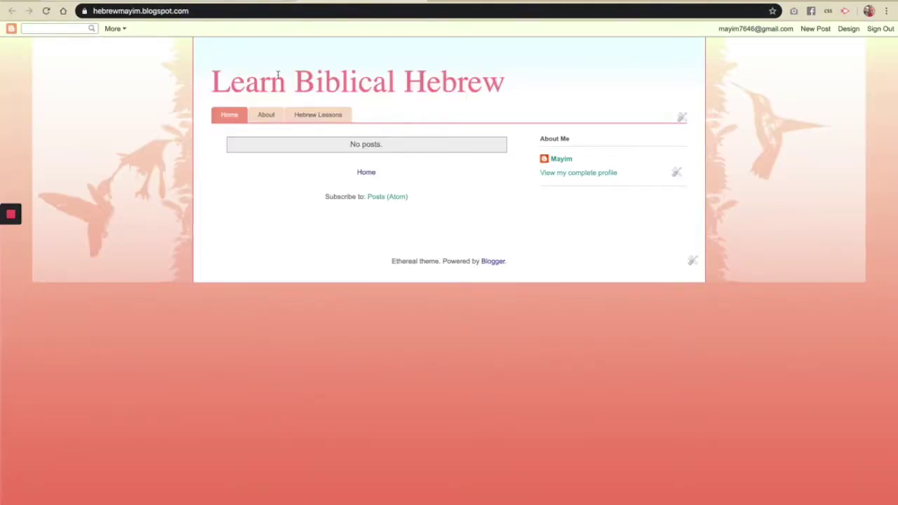
{"action": "left_click", "coordinate": [267, 116]}
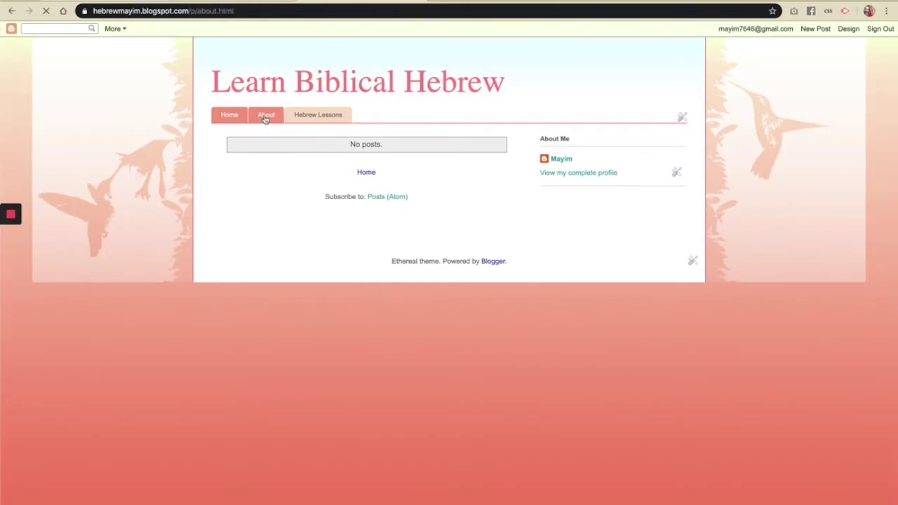
{"action": "scroll", "coordinate": [316, 203], "scroll_direction": "down", "scroll_amount": 3}
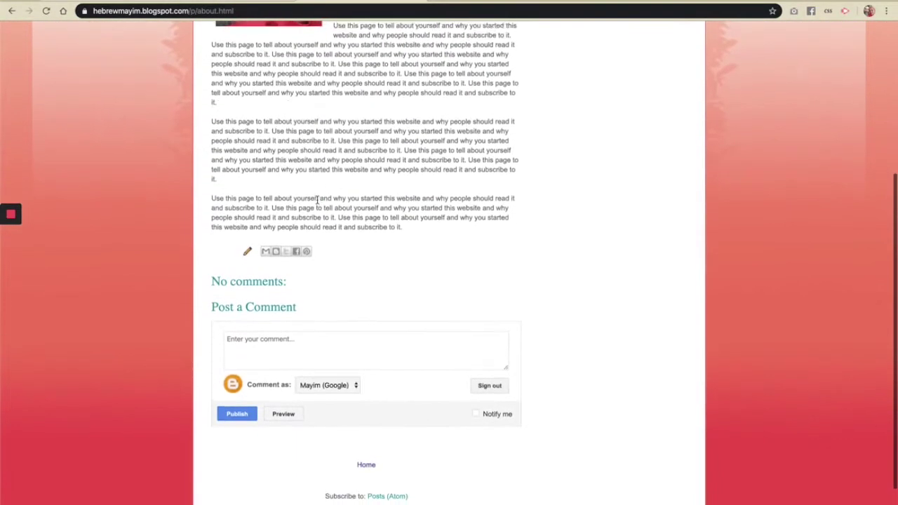
{"action": "scroll", "coordinate": [309, 204], "scroll_direction": "up", "scroll_amount": 3}
{"action": "left_click", "coordinate": [330, 117]}
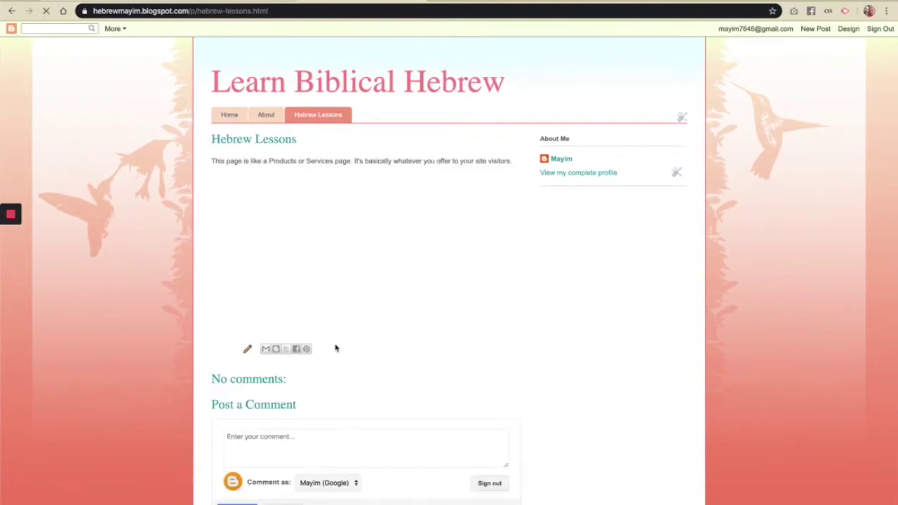
{"action": "scroll", "coordinate": [335, 348], "scroll_direction": "down", "scroll_amount": 3}
{"action": "scroll", "coordinate": [335, 348], "scroll_direction": "up", "scroll_amount": 3}
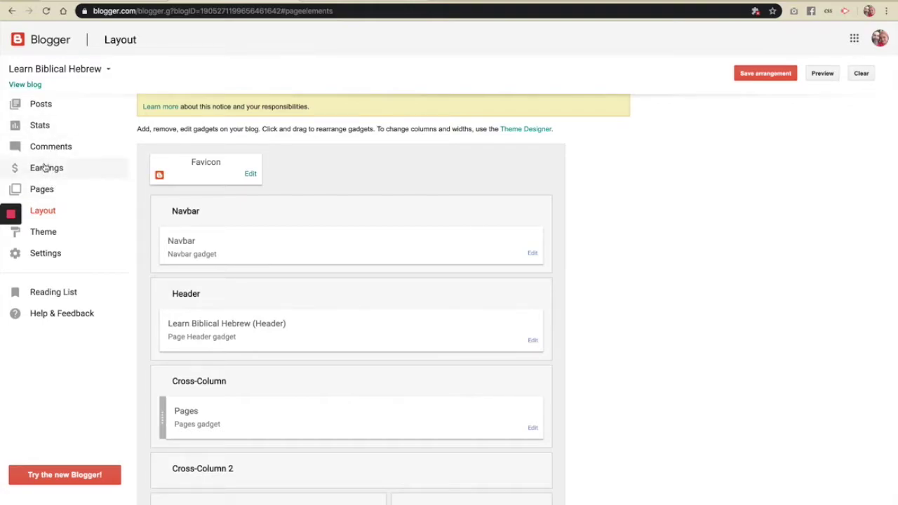
Create a new blog post titled "Test 1" and place the cursor in its body
{"action": "left_click", "coordinate": [40, 104]}
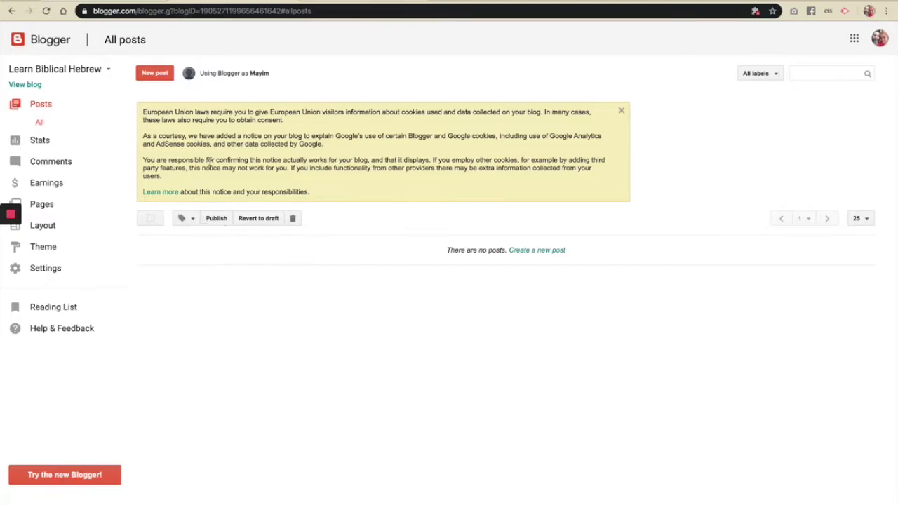
{"action": "left_click", "coordinate": [159, 74]}
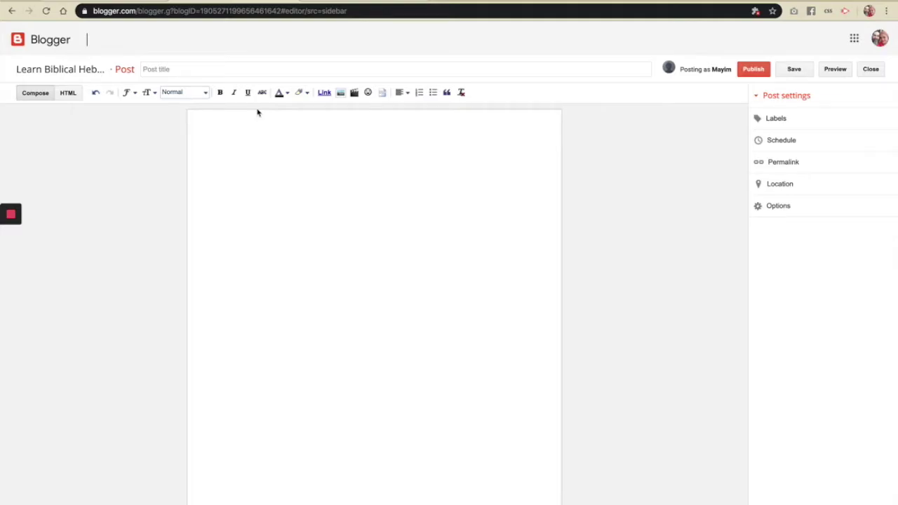
{"action": "left_click", "coordinate": [223, 68]}
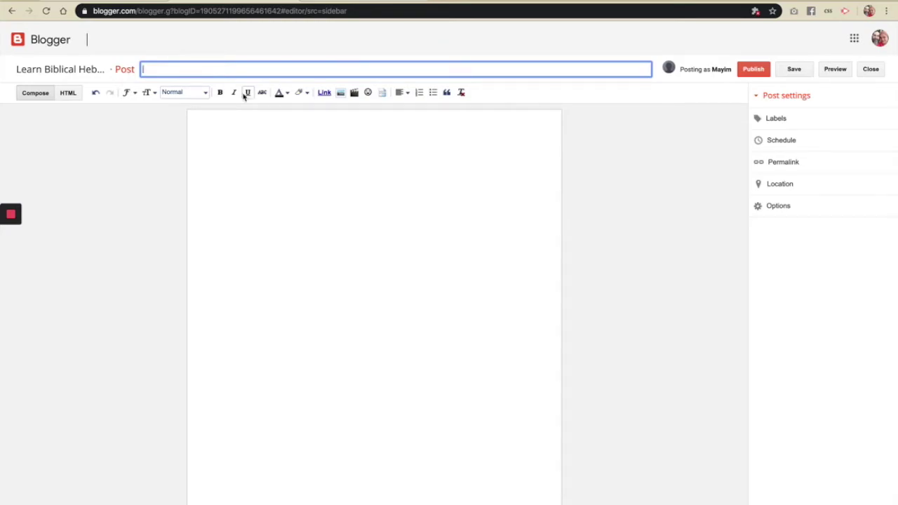
{"action": "type", "text": "Test 1"}
{"action": "left_click", "coordinate": [469, 197]}
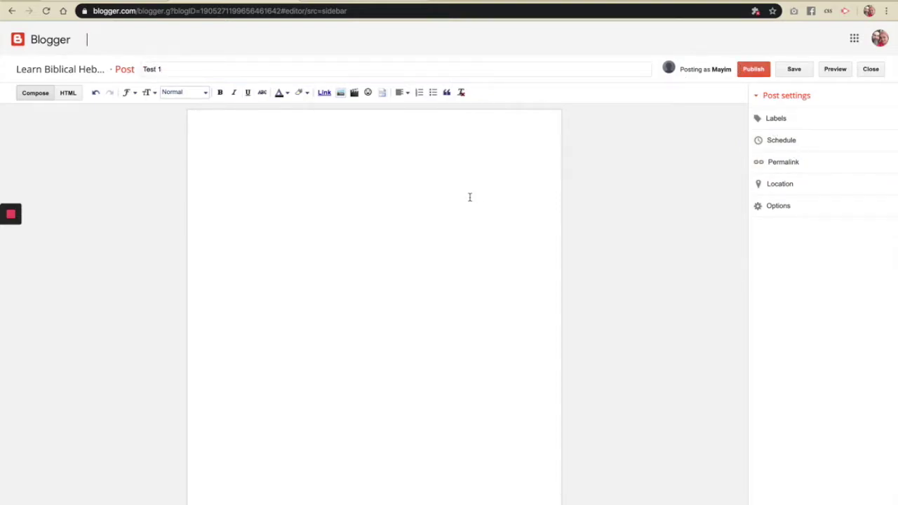
Enter "Test 1" in the post body and duplicate it until the line holds it seven times
{"action": "type", "text": "Test 1"}
{"action": "key", "text": "super+a"}
{"action": "key", "text": "Right"}
{"action": "key", "text": "super+a"}
{"action": "key", "text": "super+c"}
{"action": "key", "text": "Right"}
{"action": "key", "text": "super+v"}
{"action": "key", "text": "super+v"}
{"action": "key", "text": "super+v"}
{"action": "key", "text": "super+v"}
{"action": "key", "text": "super+v"}
{"action": "key", "text": "super+v"}
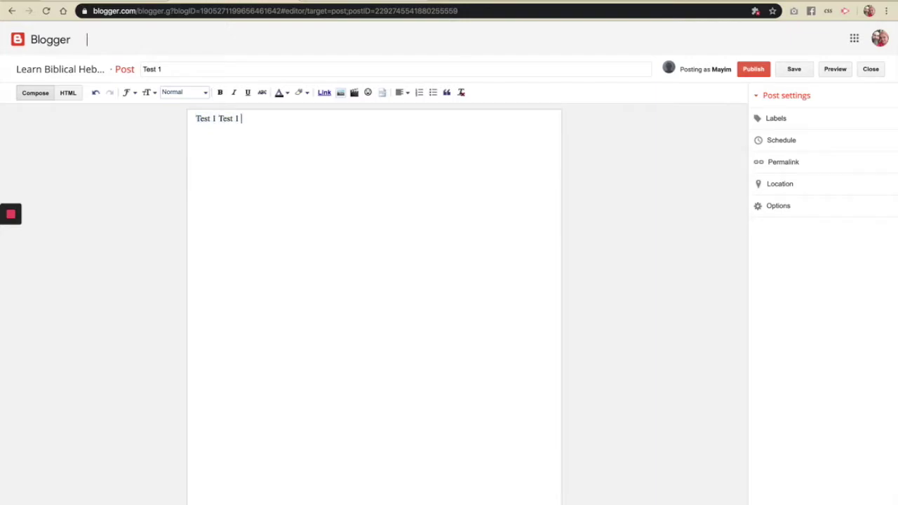
Copy the whole line of "Test 1" text and repeat it to build the first body paragraph
{"action": "key", "text": "super+a"}
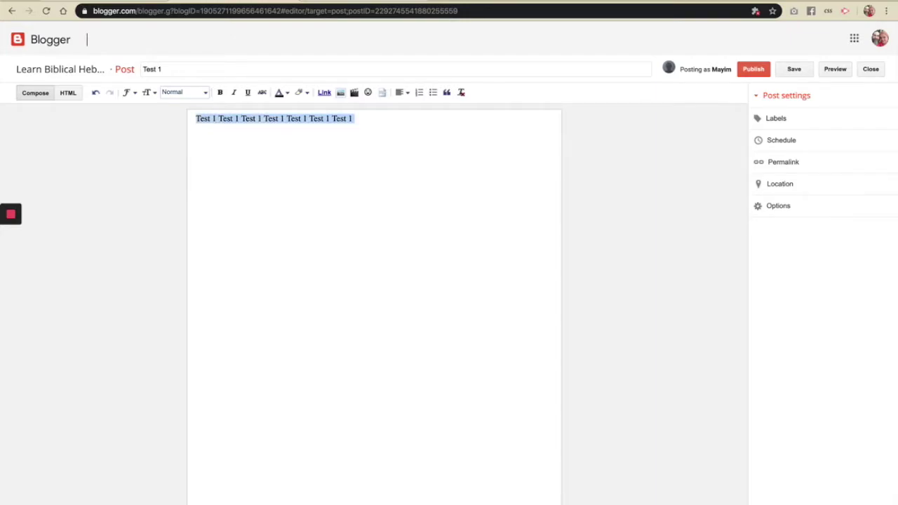
{"action": "key", "text": "super+c"}
{"action": "key", "text": "Right"}
{"action": "key", "text": "super+v"}
{"action": "key", "text": "super+v"}
{"action": "key", "text": "super+v"}
{"action": "key", "text": "super+v"}
{"action": "key", "text": "super+v"}
{"action": "key", "text": "super+a"}
{"action": "key", "text": "Right"}
{"action": "key", "text": "super+v"}
{"action": "key", "text": "super+v"}
Add three more paragraphs of the copied "Test 1" text to the body, separated by blank lines
{"action": "key", "text": "Return"}
{"action": "key", "text": "Return"}
{"action": "key", "text": "super+v"}
{"action": "key", "text": "super+v"}
{"action": "key", "text": "Return"}
{"action": "key", "text": "Return"}
{"action": "key", "text": "super+v"}
{"action": "key", "text": "super+v"}
{"action": "key", "text": "super+v"}
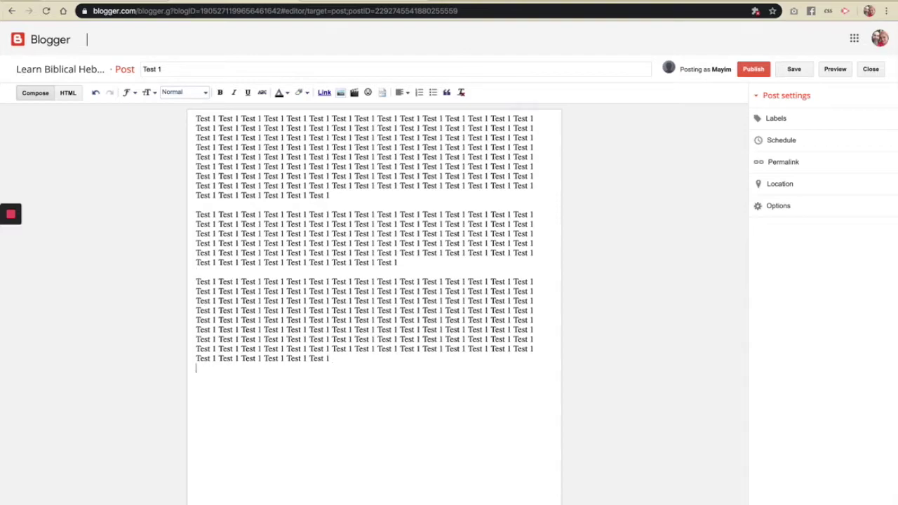
{"action": "key", "text": "Return"}
{"action": "key", "text": "super+v"}
{"action": "key", "text": "super+v"}
{"action": "key", "text": "super+v"}
{"action": "key", "text": "super+v"}
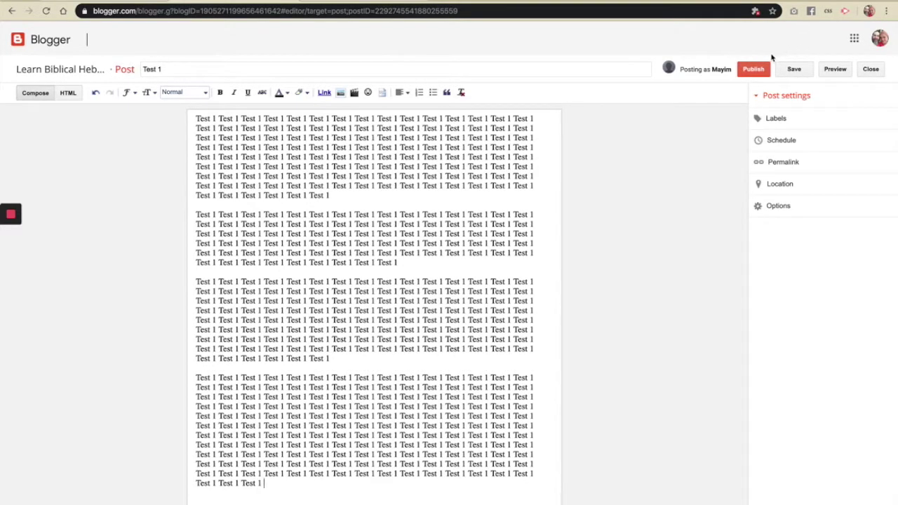
Label the post Biblical Hebrew, entering and removing the example labels Modern Hebrew, Alef-Bet, Numbers and Holidays before confirming
{"action": "left_click", "coordinate": [775, 119]}
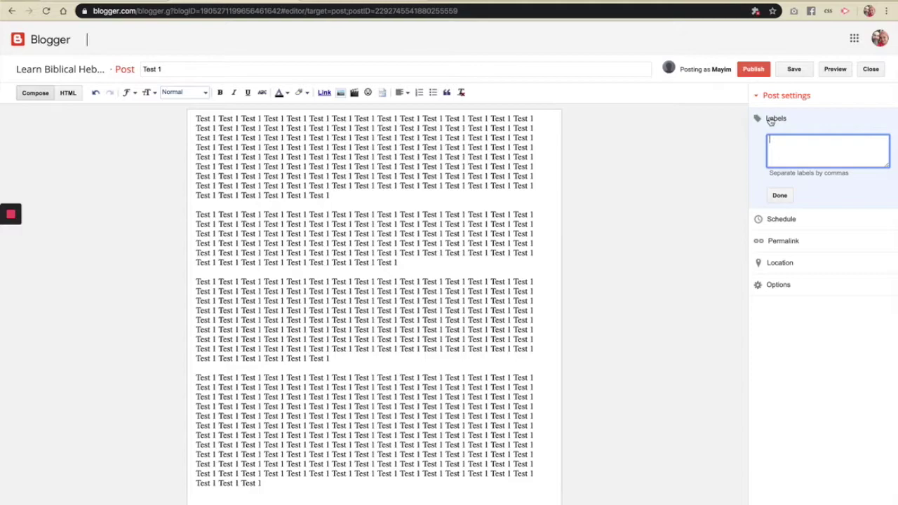
{"action": "type", "text": "biblic"}
{"action": "key", "text": "ctrl+a"}
{"action": "type", "text": "Biblical Hebrew, Modern Hebrew"}
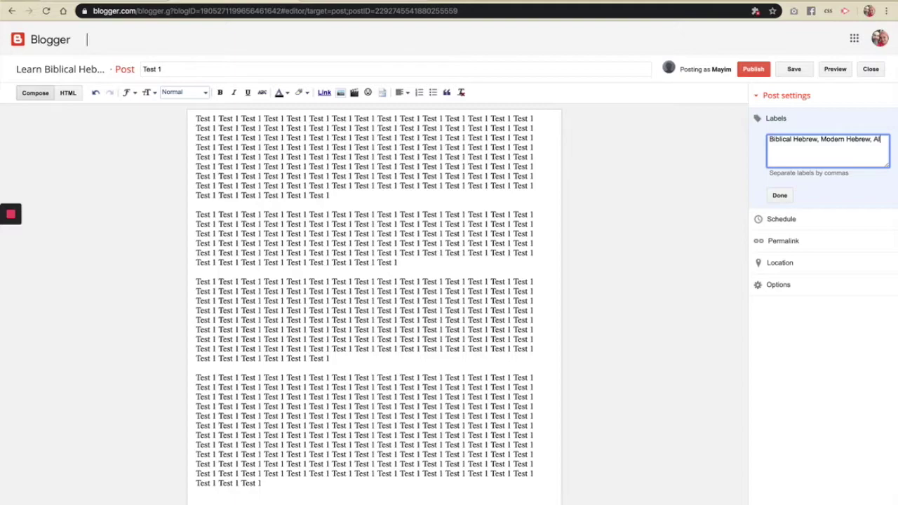
{"action": "type", "text": ", Alef-Bet, Numbers, Holidays"}
{"action": "left_click_drag", "start_coordinate": [822, 140], "coordinate": [859, 147]}
{"action": "key", "text": "BackSpace"}
{"action": "left_click", "coordinate": [779, 197]}
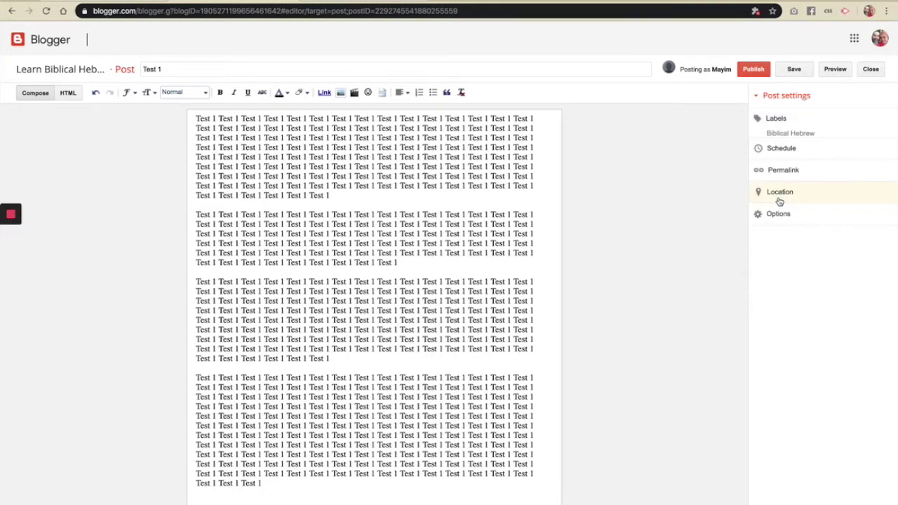
Review the post's schedule and permalink settings, and compare the permalink with the live Hebrew Lessons page's web address
{"action": "left_click", "coordinate": [784, 148]}
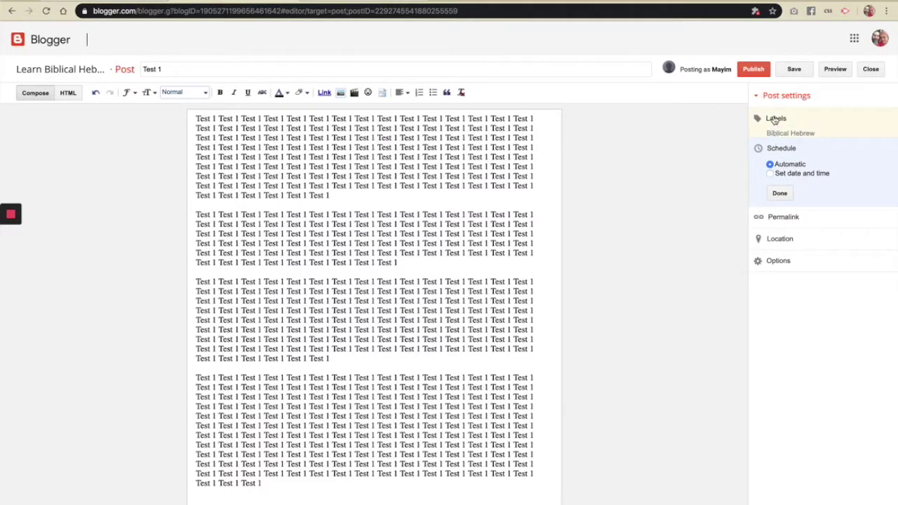
{"action": "left_click", "coordinate": [778, 217]}
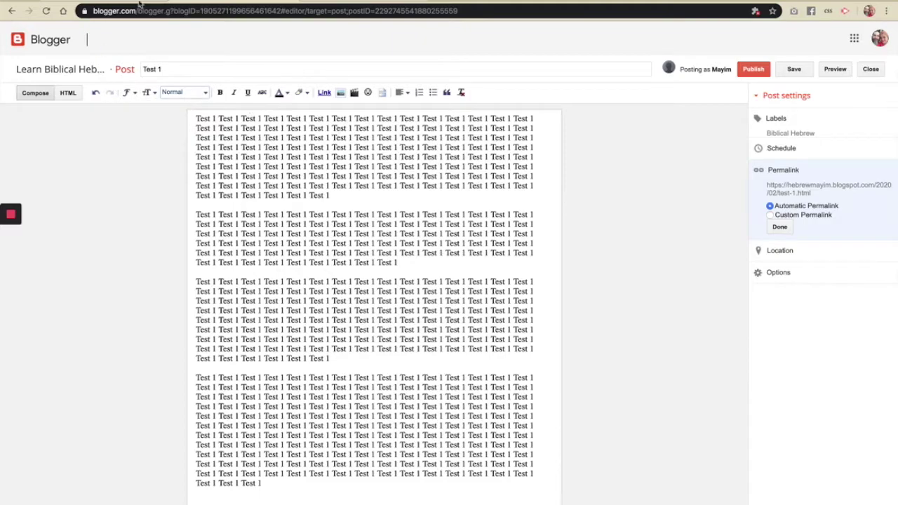
{"action": "left_click_drag", "start_coordinate": [110, 12], "coordinate": [207, 11]}
{"action": "left_click", "coordinate": [345, 1]}
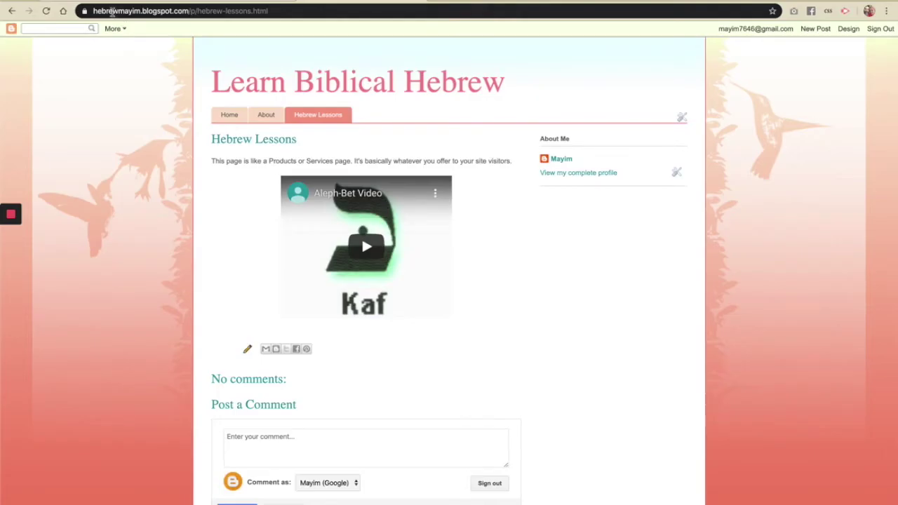
{"action": "left_click", "coordinate": [111, 12]}
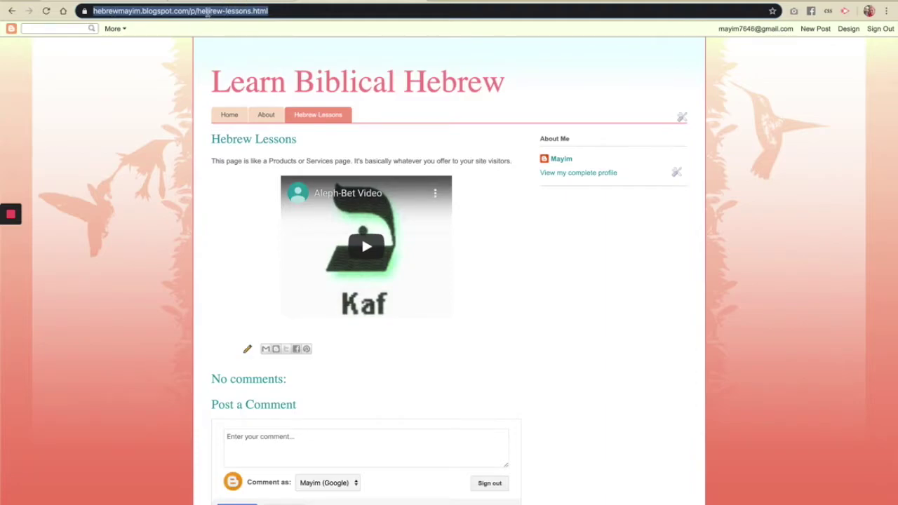
{"action": "left_click", "coordinate": [209, 11]}
{"action": "left_click_drag", "start_coordinate": [215, 11], "coordinate": [337, 9]}
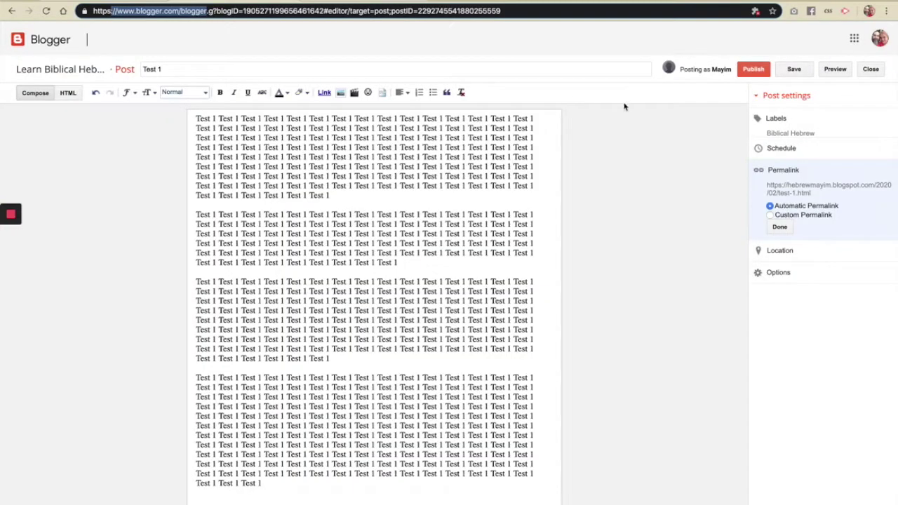
Give the post the custom permalink shalom-2020 and confirm it
{"action": "left_click", "coordinate": [771, 216]}
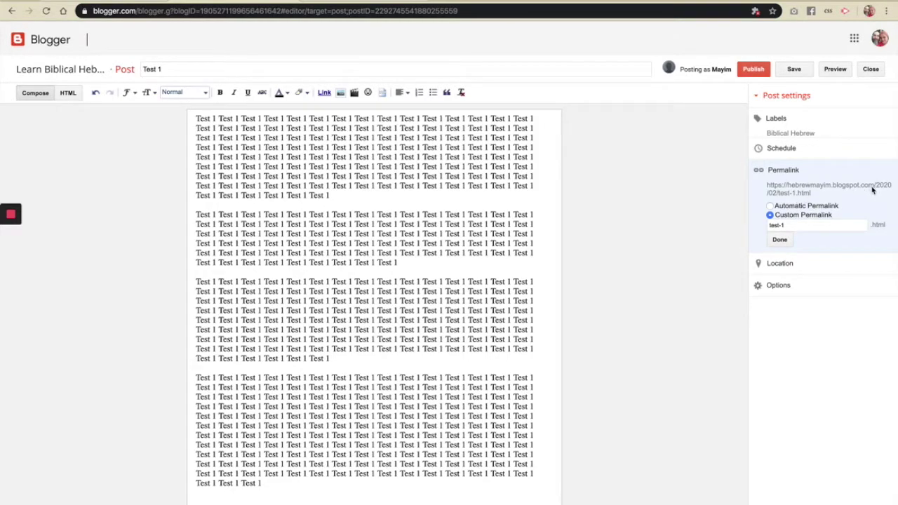
{"action": "double_click", "coordinate": [883, 186]}
{"action": "left_click", "coordinate": [774, 194]}
{"action": "left_click_drag", "start_coordinate": [775, 194], "coordinate": [798, 196]}
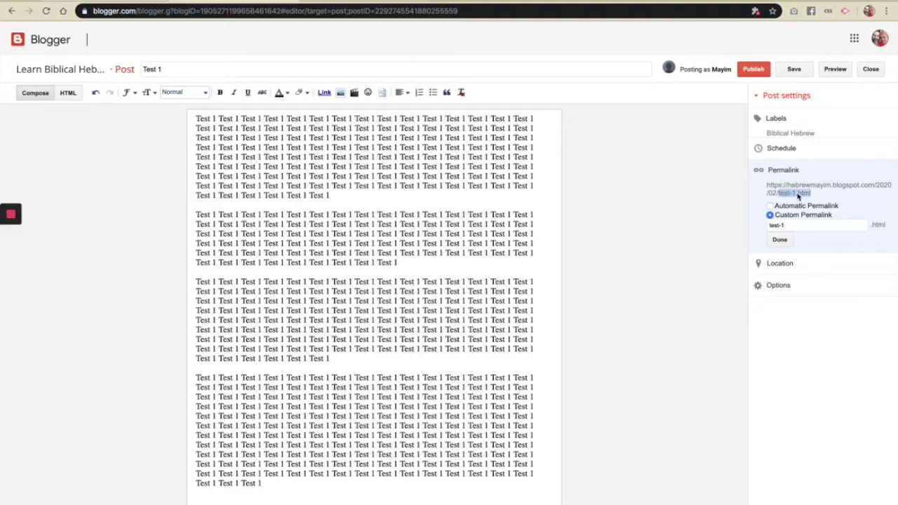
{"action": "left_click", "coordinate": [159, 69]}
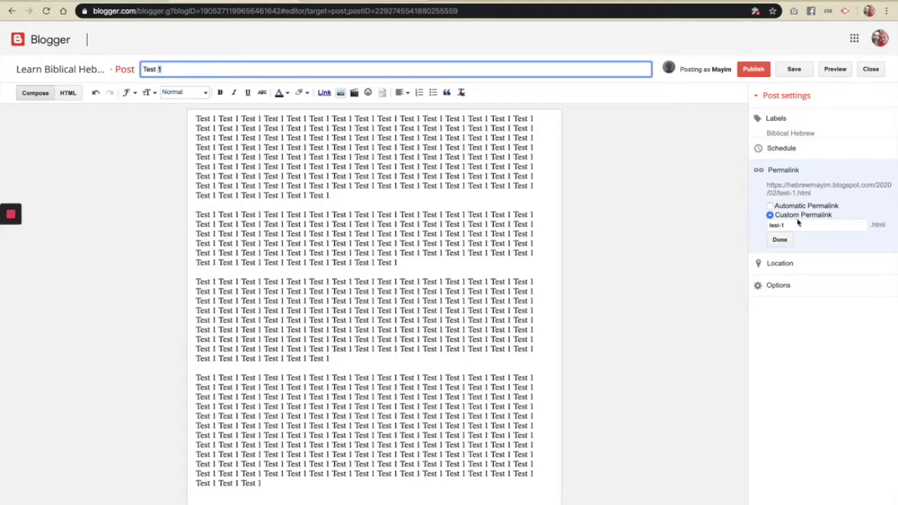
{"action": "left_click_drag", "start_coordinate": [796, 224], "coordinate": [744, 226]}
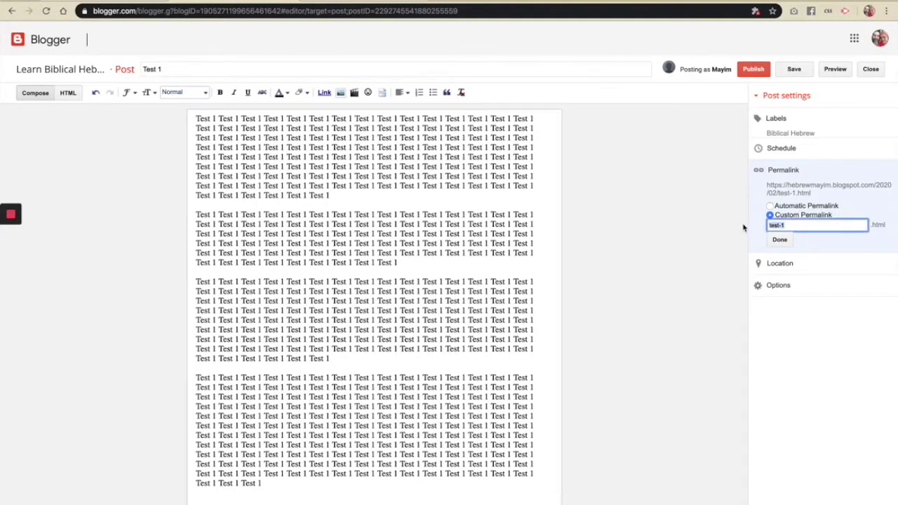
{"action": "type", "text": "shalom-2020"}
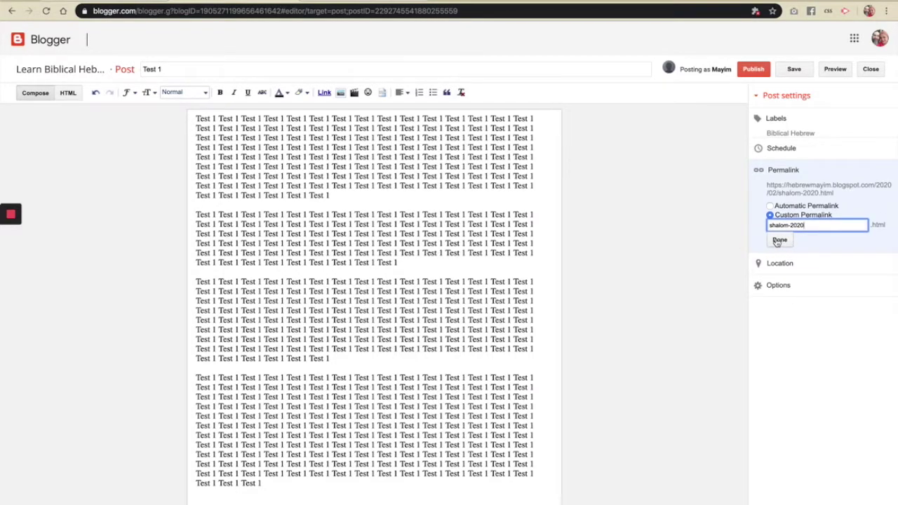
{"action": "left_click", "coordinate": [778, 241]}
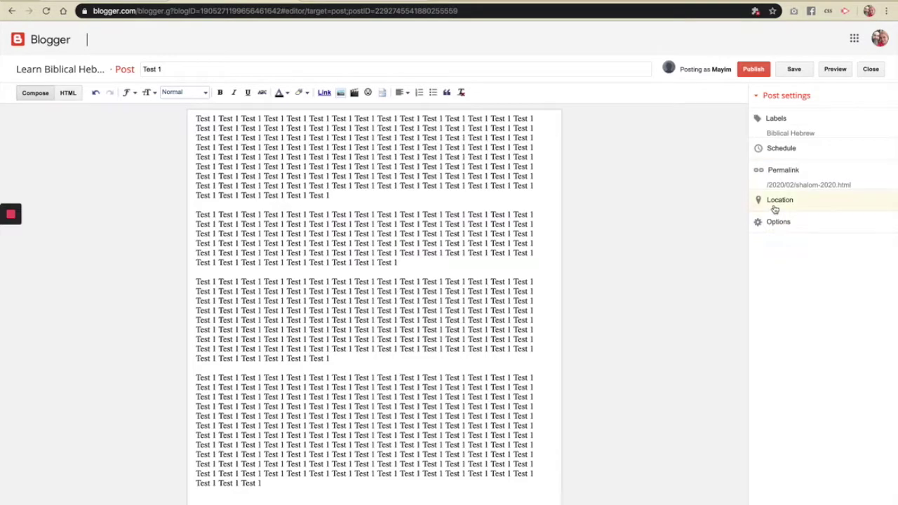
Check the post's location setting, block the site's request for the current location, and close the setting without choosing a place
{"action": "left_click", "coordinate": [775, 203]}
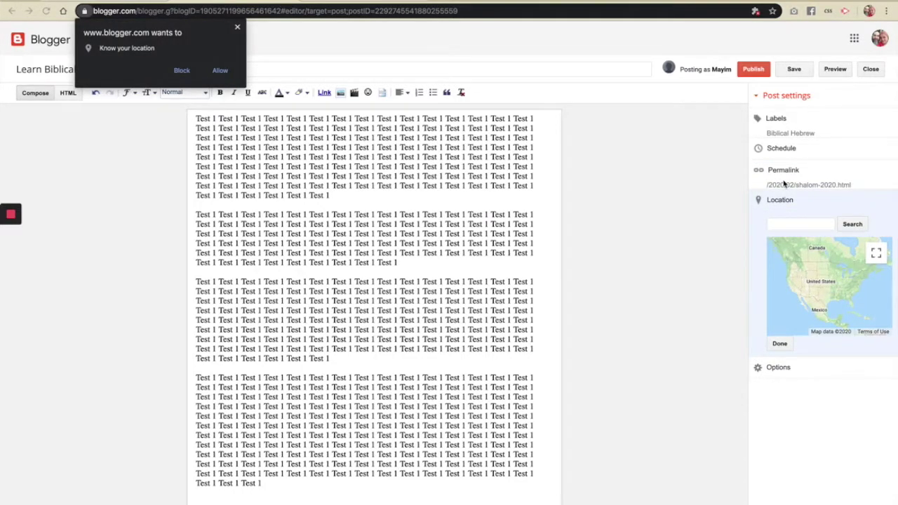
{"action": "left_click", "coordinate": [181, 71]}
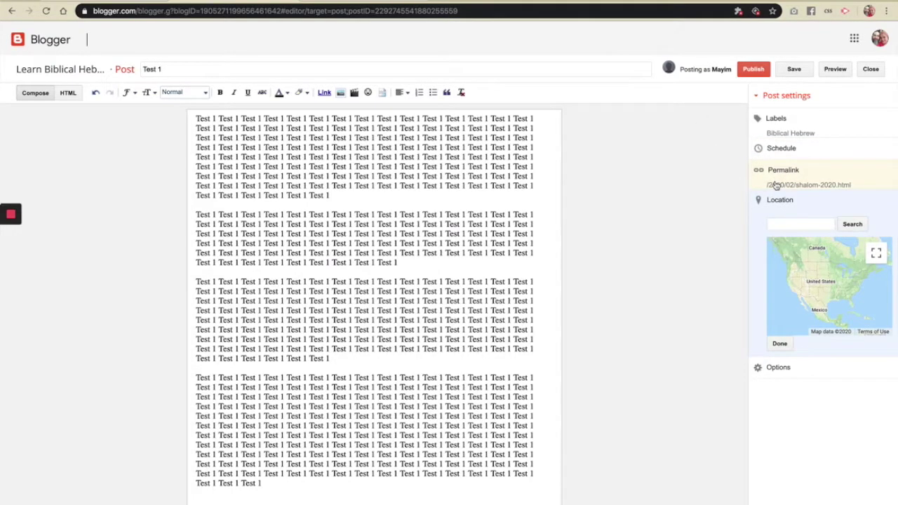
{"action": "left_click", "coordinate": [779, 344]}
Review the post options, try disallowing reader comments, and confirm with reader comments set to Allow
{"action": "left_click", "coordinate": [770, 223]}
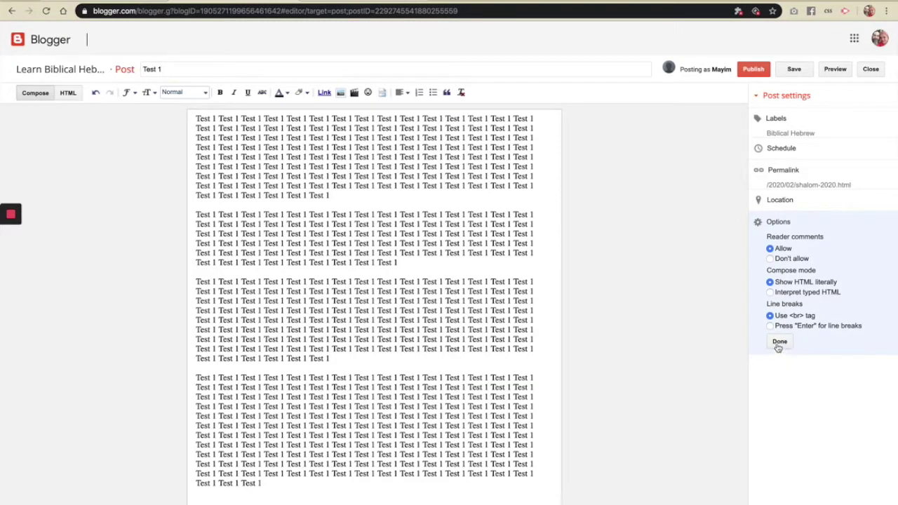
{"action": "left_click", "coordinate": [770, 258]}
{"action": "left_click", "coordinate": [770, 249]}
{"action": "left_click", "coordinate": [779, 343]}
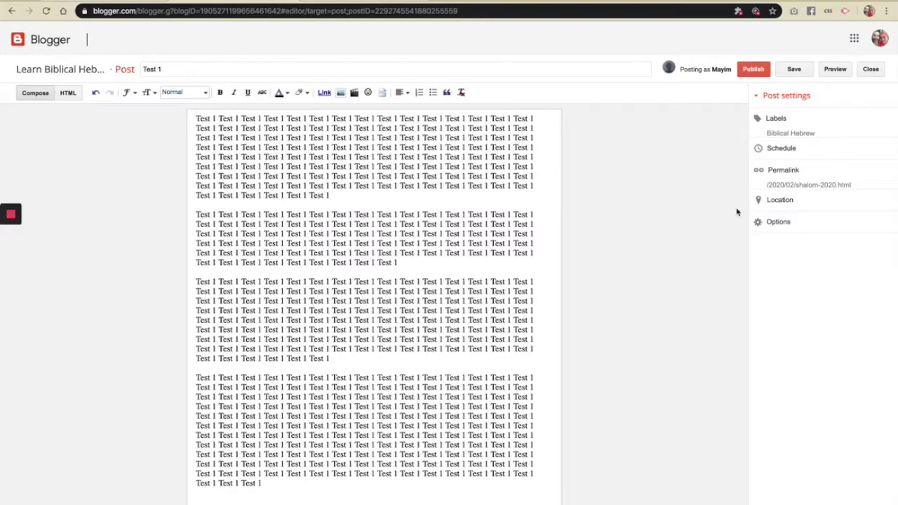
Publish the Test 1 post and view it on the refreshed live blog through the Blog Archive
{"action": "left_click", "coordinate": [752, 68]}
{"action": "left_click", "coordinate": [752, 70]}
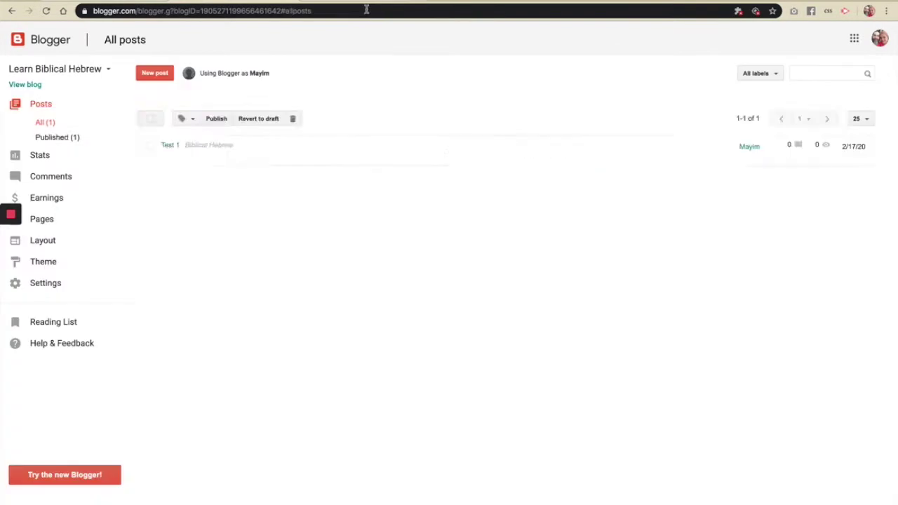
{"action": "key", "text": "ctrl+Tab"}
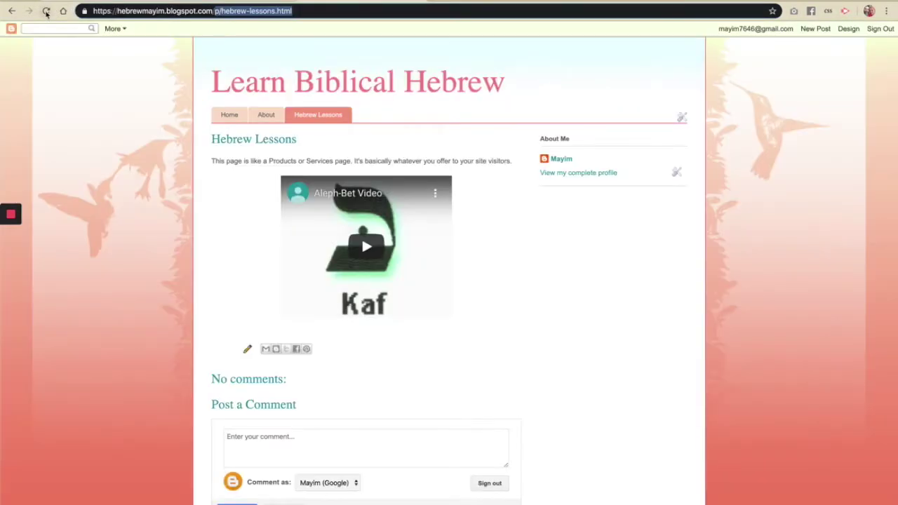
{"action": "left_click", "coordinate": [45, 11]}
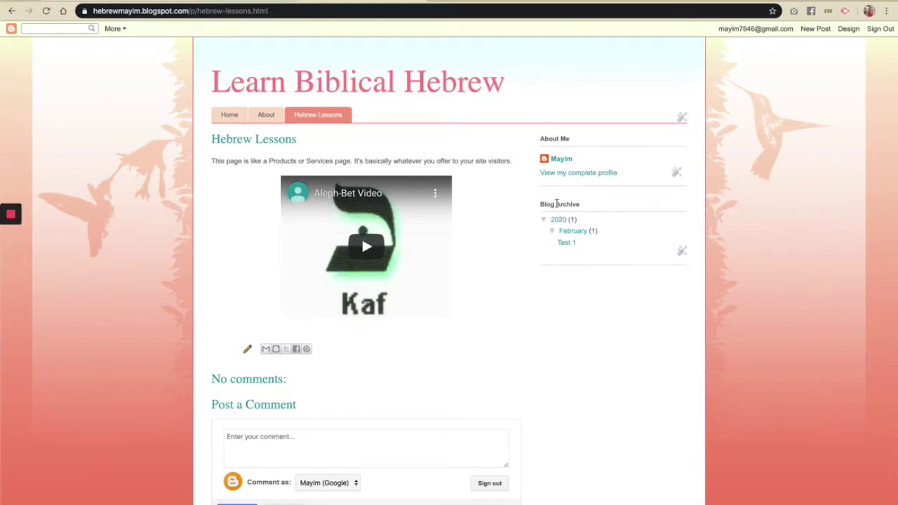
{"action": "left_click", "coordinate": [567, 245]}
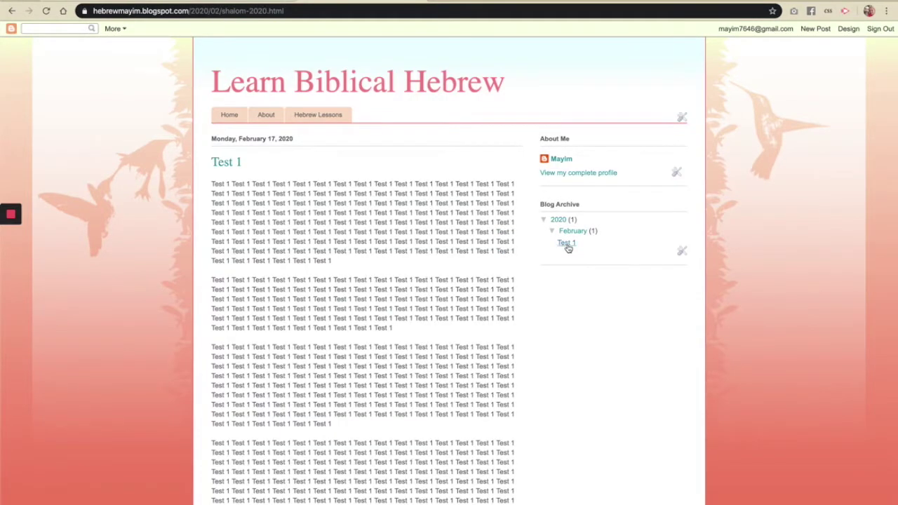
{"action": "scroll", "coordinate": [327, 292], "scroll_direction": "down", "scroll_amount": 10}
{"action": "scroll", "coordinate": [328, 292], "scroll_direction": "up", "scroll_amount": 15}
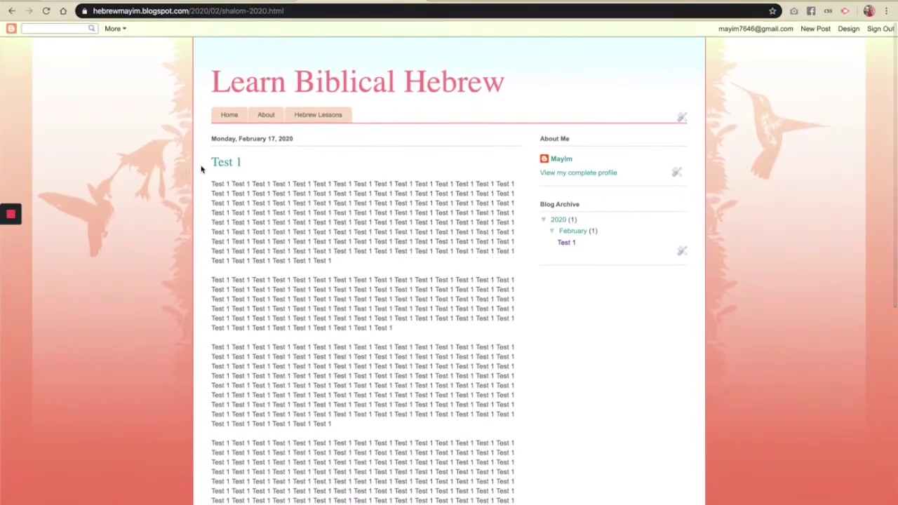
Examine how the Test 1 post is displayed on the live blog's Home page
{"action": "left_click", "coordinate": [230, 116]}
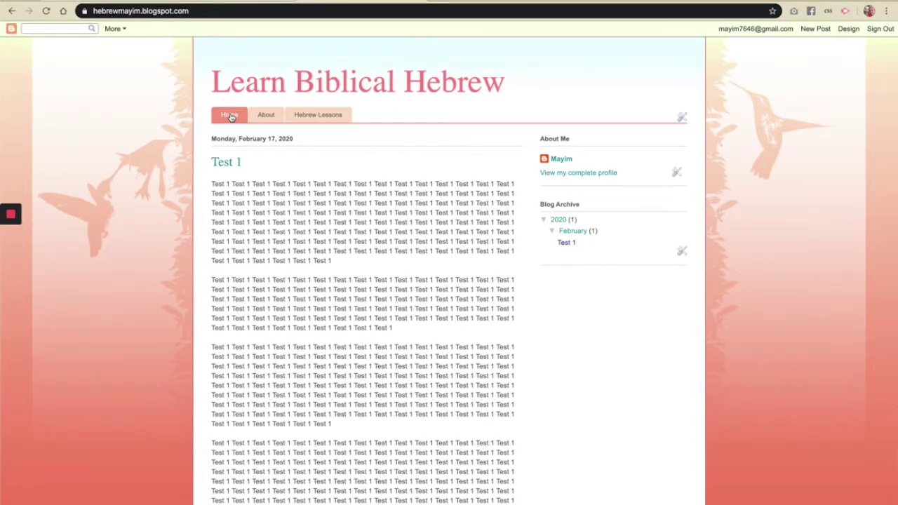
{"action": "scroll", "coordinate": [249, 276], "scroll_direction": "down", "scroll_amount": 10}
{"action": "scroll", "coordinate": [249, 275], "scroll_direction": "up", "scroll_amount": 10}
{"action": "scroll", "coordinate": [249, 276], "scroll_direction": "up", "scroll_amount": 2}
{"action": "scroll", "coordinate": [255, 217], "scroll_direction": "down", "scroll_amount": 10}
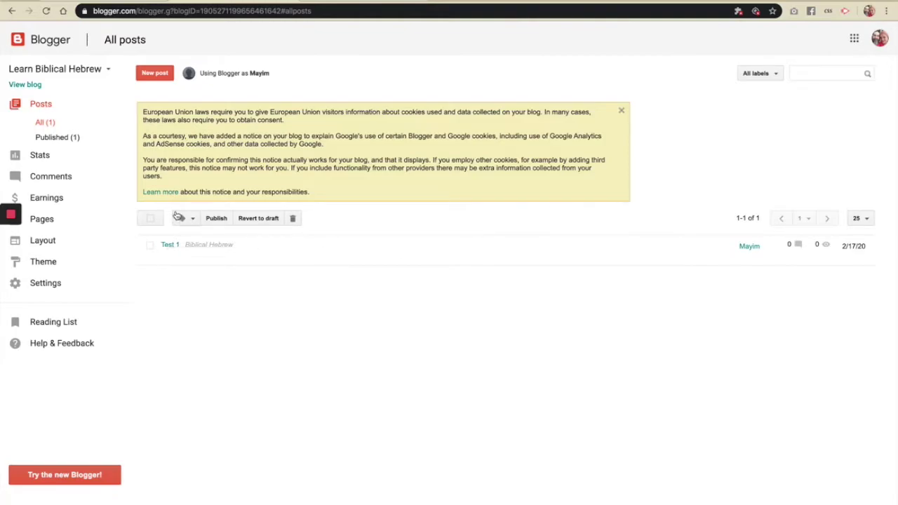
Create a new blog post titled "Test 2" and enter "Test 2." in its body
{"action": "left_click", "coordinate": [161, 76]}
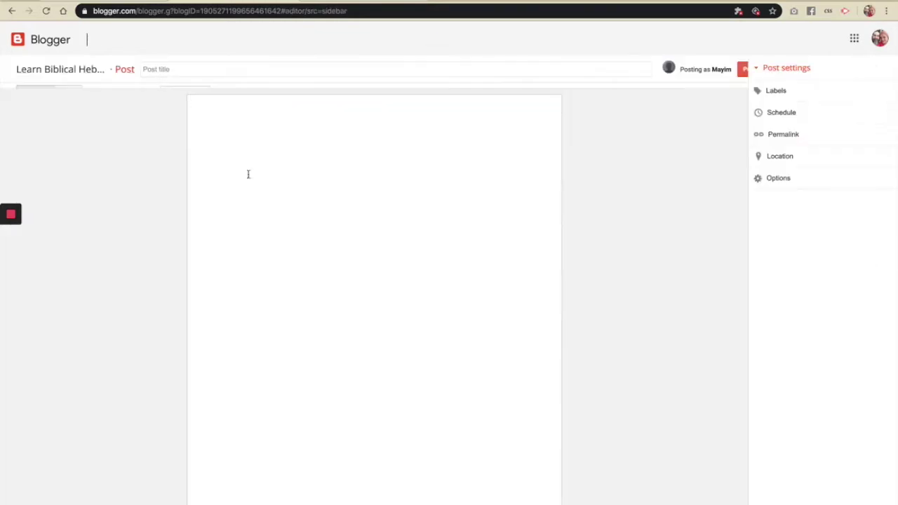
{"action": "left_click", "coordinate": [240, 64]}
{"action": "type", "text": "Test 2"}
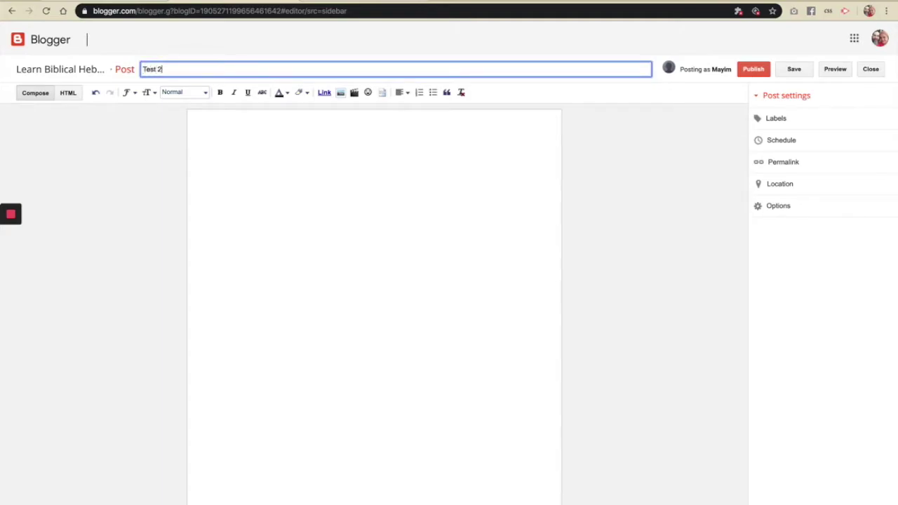
{"action": "left_click", "coordinate": [278, 156]}
{"action": "type", "text": "Test"}
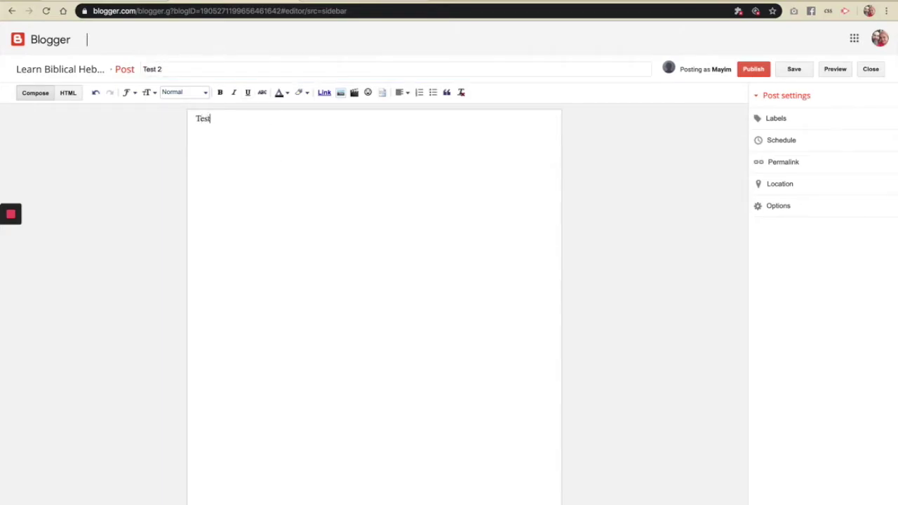
{"action": "type", "text": " 2."}
Copy the "Test 2." body text and repeat it until the line holds it eleven times
{"action": "key", "text": "super+a"}
{"action": "key", "text": "super+c"}
{"action": "key", "text": "super+v"}
{"action": "key", "text": "super+v"}
{"action": "key", "text": "super+v"}
{"action": "key", "text": "super+v"}
{"action": "key", "text": "super+v"}
{"action": "key", "text": "super+v"}
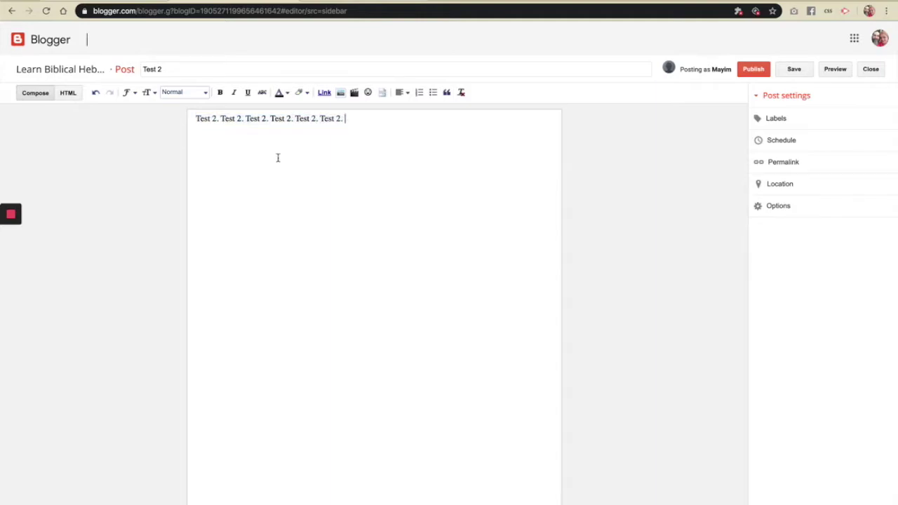
{"action": "key", "text": "super+v"}
{"action": "key", "text": "super+v"}
{"action": "key", "text": "super+v"}
{"action": "key", "text": "super+v"}
{"action": "key", "text": "super+v"}
Copy the full line of "Test 2." text and repeat it to form a five-line paragraph
{"action": "key", "text": "super+a"}
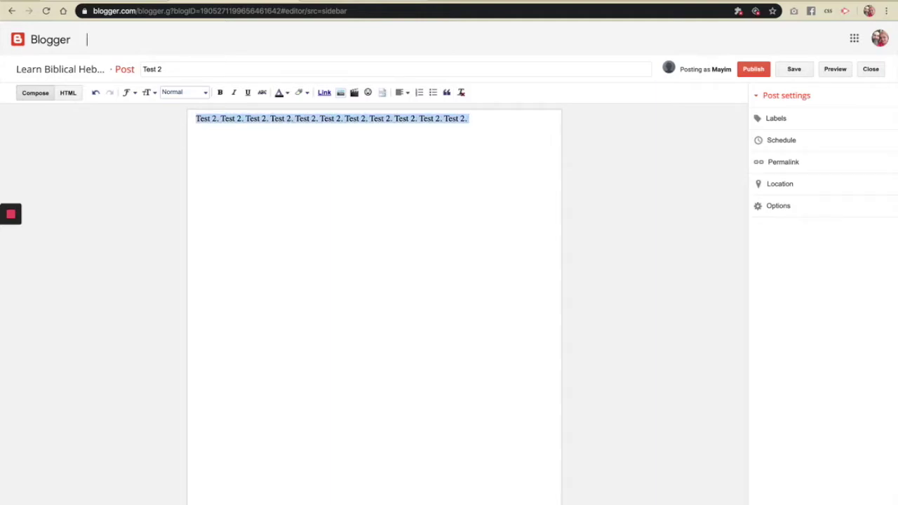
{"action": "key", "text": "super+c"}
{"action": "key", "text": "super+v"}
{"action": "key", "text": "super+v"}
{"action": "key", "text": "super+v"}
{"action": "key", "text": "super+v"}
{"action": "key", "text": "super+v"}
{"action": "key", "text": "super+v"}
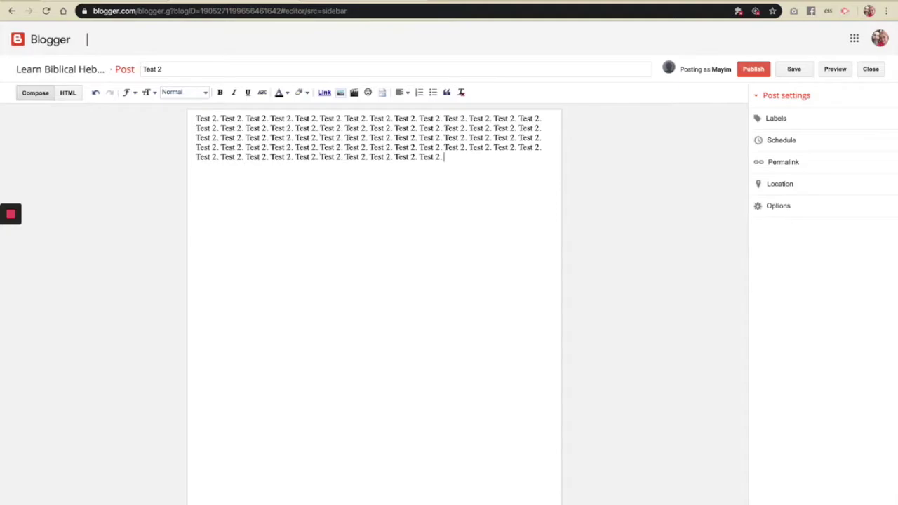
Copy the entire five-line "Test 2." text and repeat it until the post body holds it four times
{"action": "key", "text": "super+a"}
{"action": "key", "text": "super+c"}
{"action": "key", "text": "super+v"}
{"action": "key", "text": "super+v"}
{"action": "key", "text": "super+v"}
{"action": "key", "text": "super+v"}
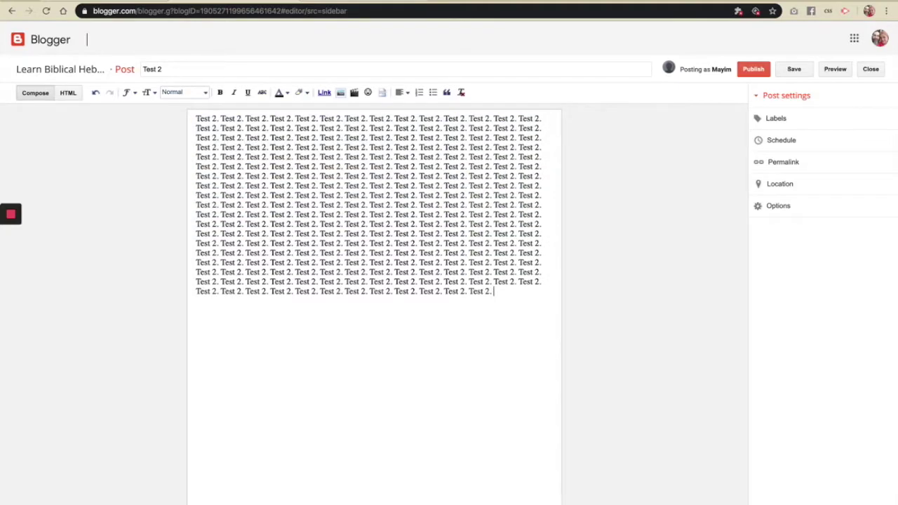
Copy the whole "Test 2." body text and add it again as a second paragraph below the first
{"action": "key", "text": "super+a"}
{"action": "key", "text": "super+c"}
{"action": "key", "text": "Right"}
{"action": "key", "text": "Return"}
{"action": "key", "text": "super+v"}
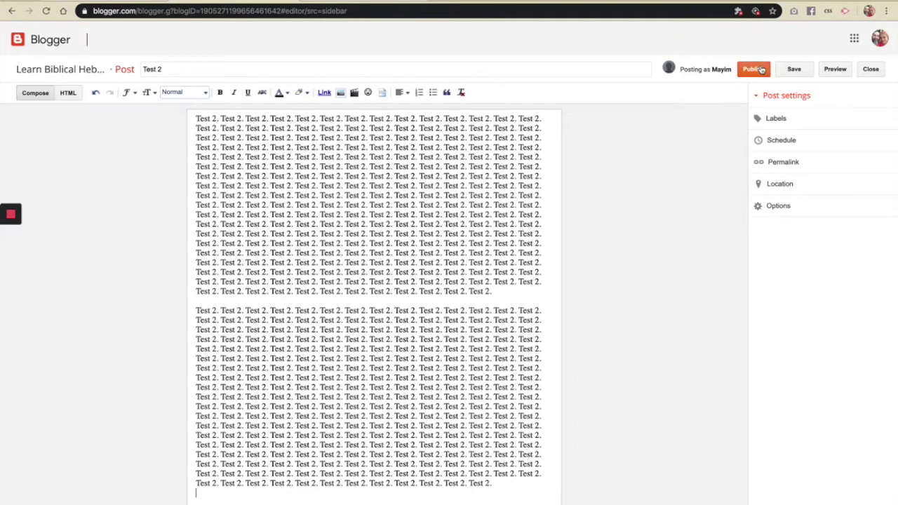
Label the Test 2 post with "Biblical Hebrew" and "Modern Hebrew" and publish it
{"action": "left_click", "coordinate": [779, 120]}
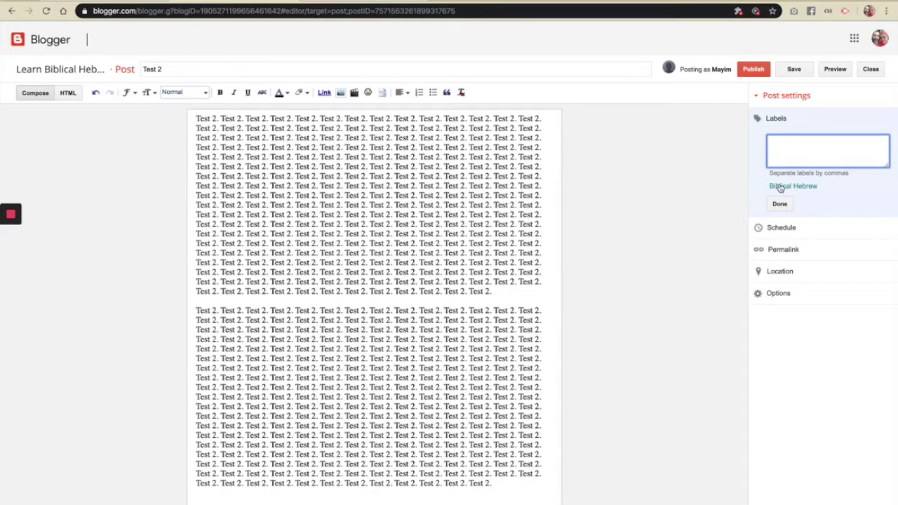
{"action": "left_click", "coordinate": [800, 189]}
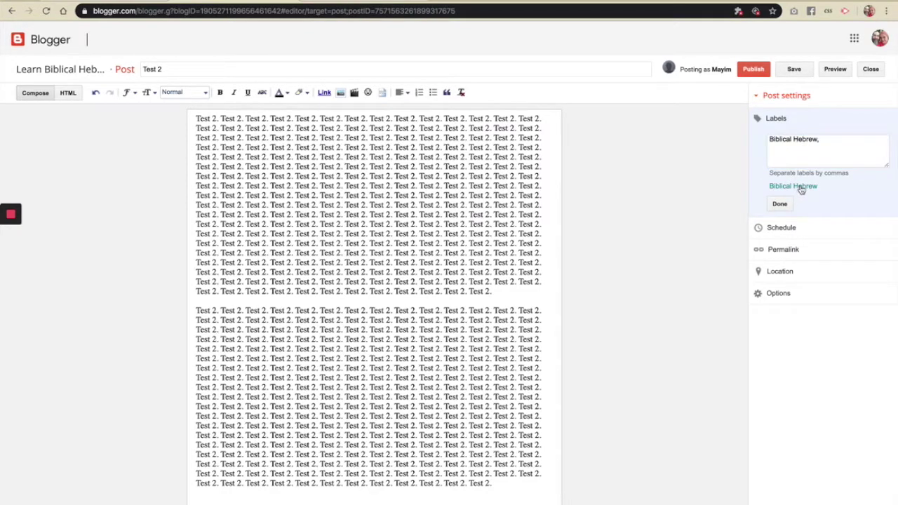
{"action": "left_click_drag", "start_coordinate": [828, 141], "coordinate": [747, 144]}
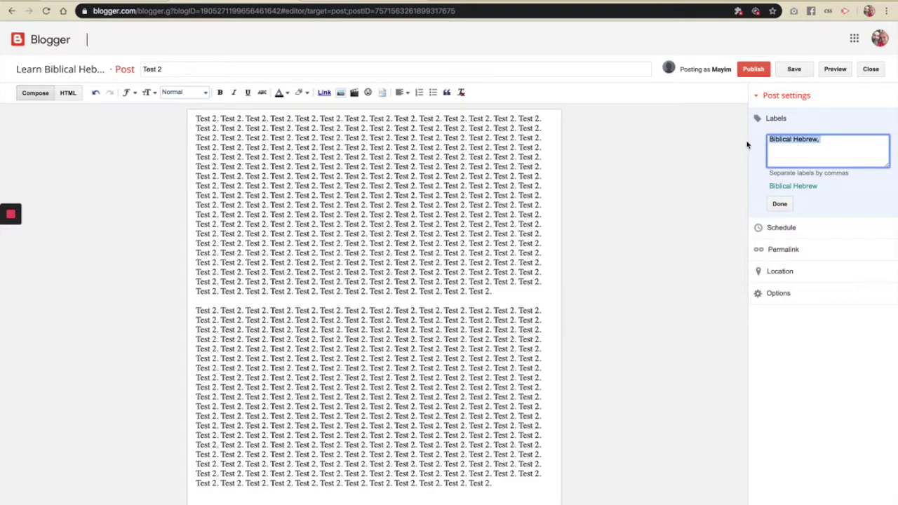
{"action": "left_click", "coordinate": [747, 143]}
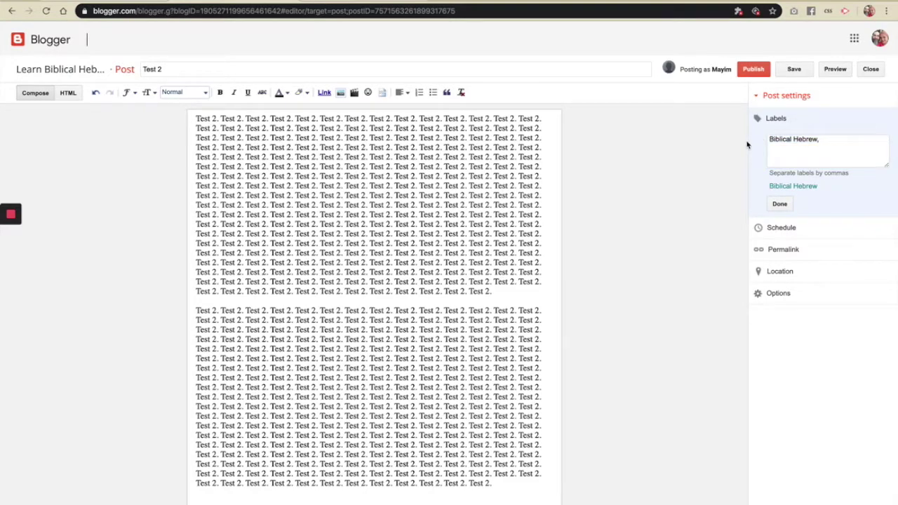
{"action": "left_click", "coordinate": [830, 145]}
{"action": "type", "text": "Modern Hebrew"}
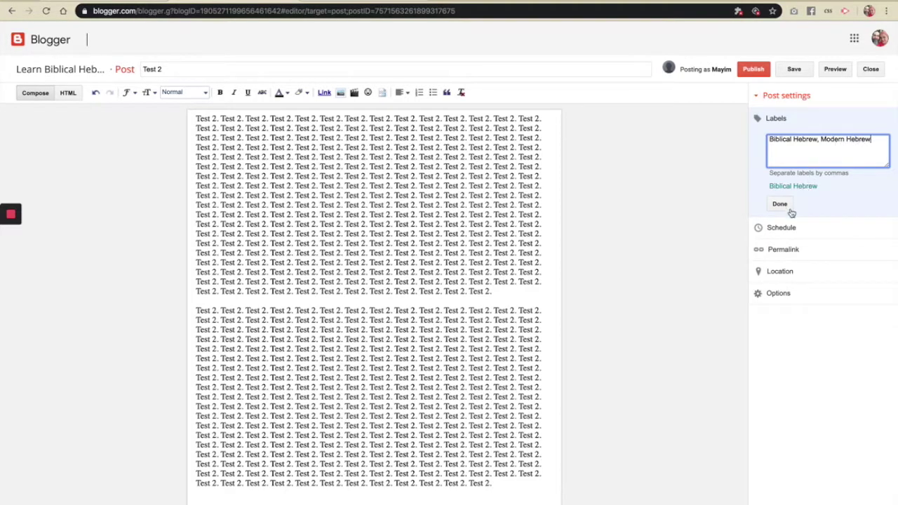
{"action": "left_click", "coordinate": [783, 205]}
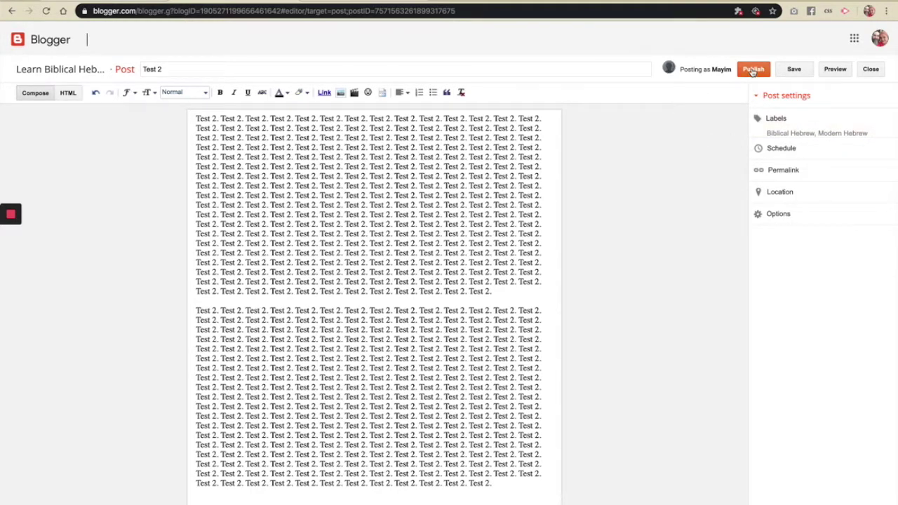
{"action": "left_click", "coordinate": [753, 70]}
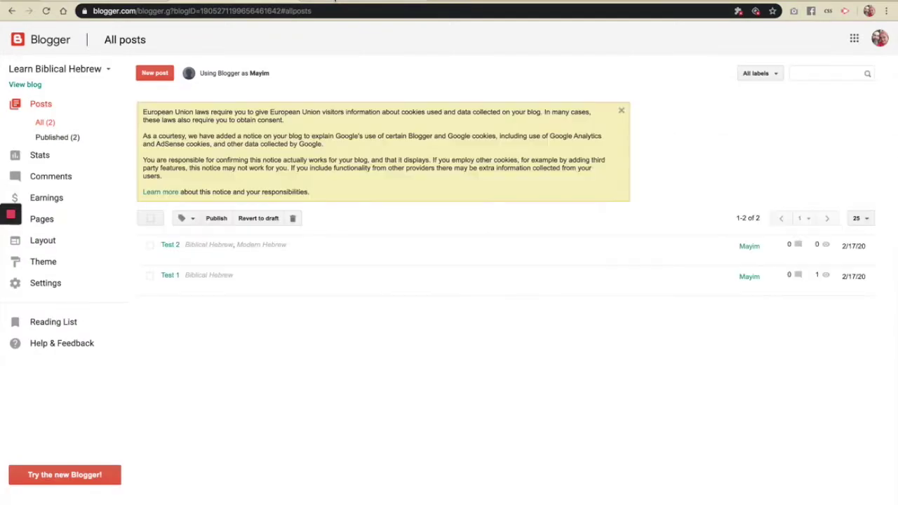
Reload the live blog's Home page and look through how the Test 2 and Test 1 posts are displayed
{"action": "left_click", "coordinate": [166, 286]}
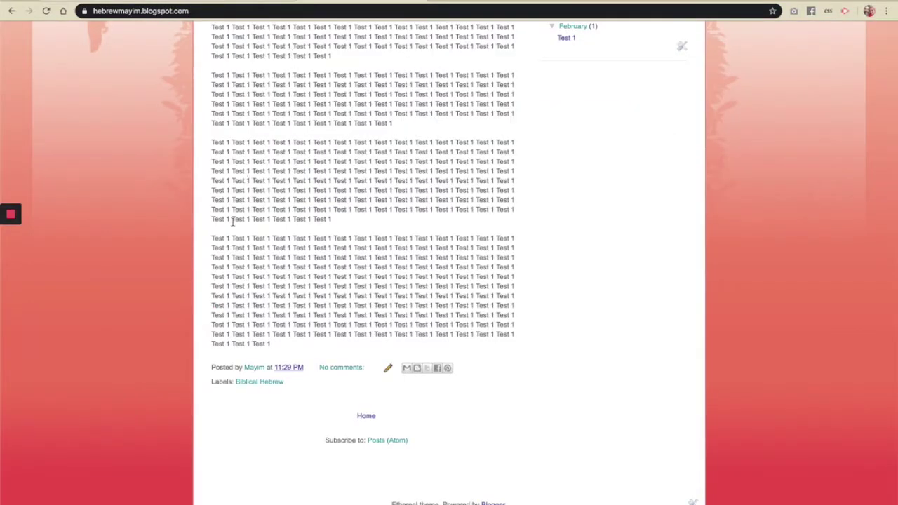
{"action": "scroll", "coordinate": [232, 222], "scroll_direction": "up", "scroll_amount": 15}
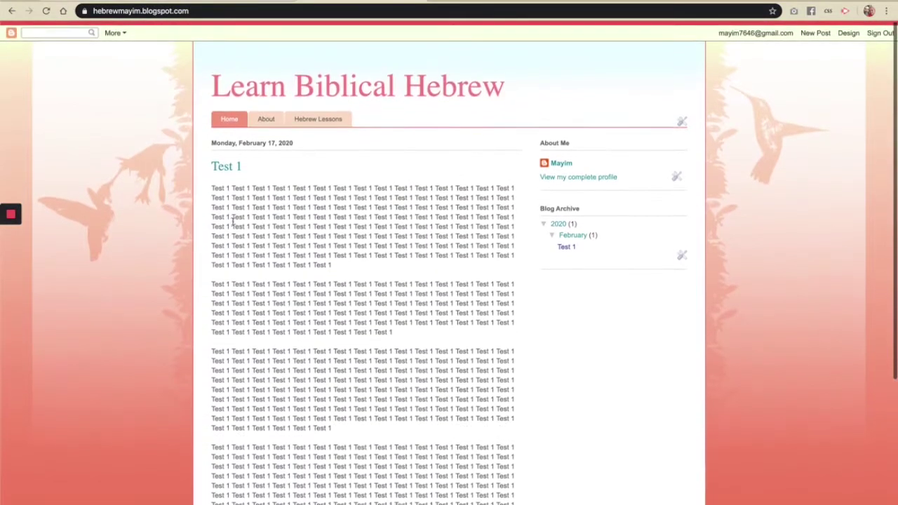
{"action": "left_click", "coordinate": [229, 116]}
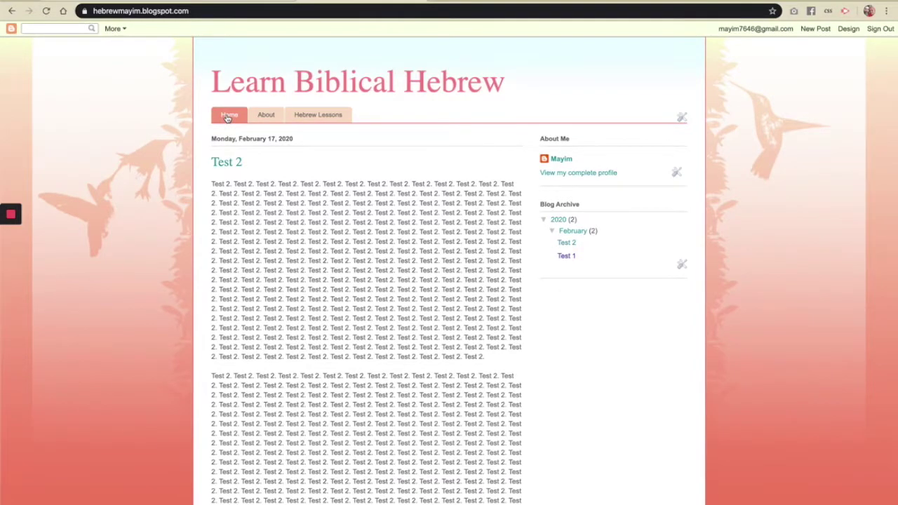
{"action": "scroll", "coordinate": [242, 225], "scroll_direction": "down", "scroll_amount": 6}
{"action": "scroll", "coordinate": [245, 226], "scroll_direction": "down", "scroll_amount": 8}
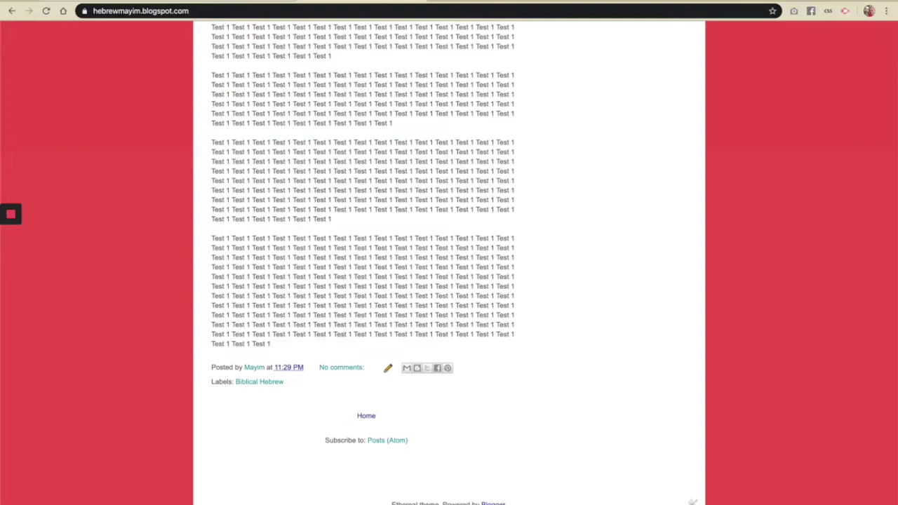
Open the Test 2 post from the Blogger post list, revert it to draft and save it
{"action": "left_click", "coordinate": [225, 2]}
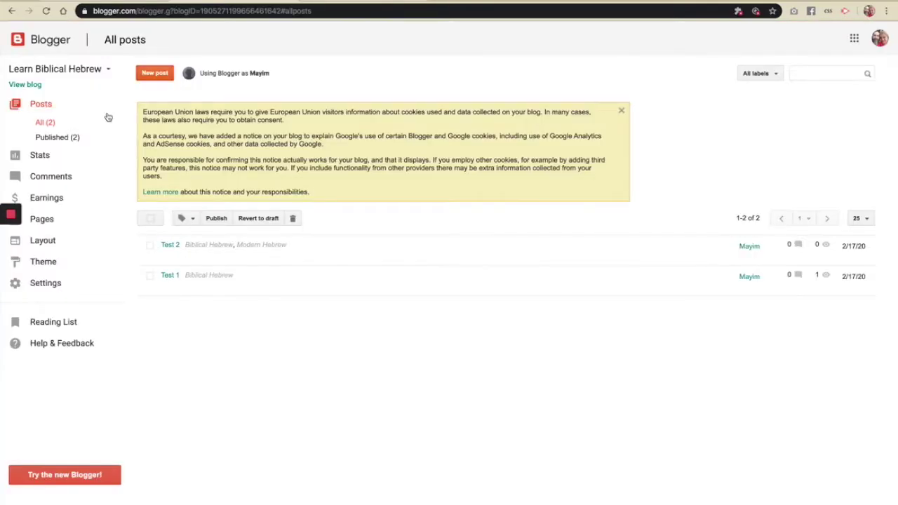
{"action": "mouse_move", "coordinate": [172, 247]}
{"action": "left_click", "coordinate": [166, 257]}
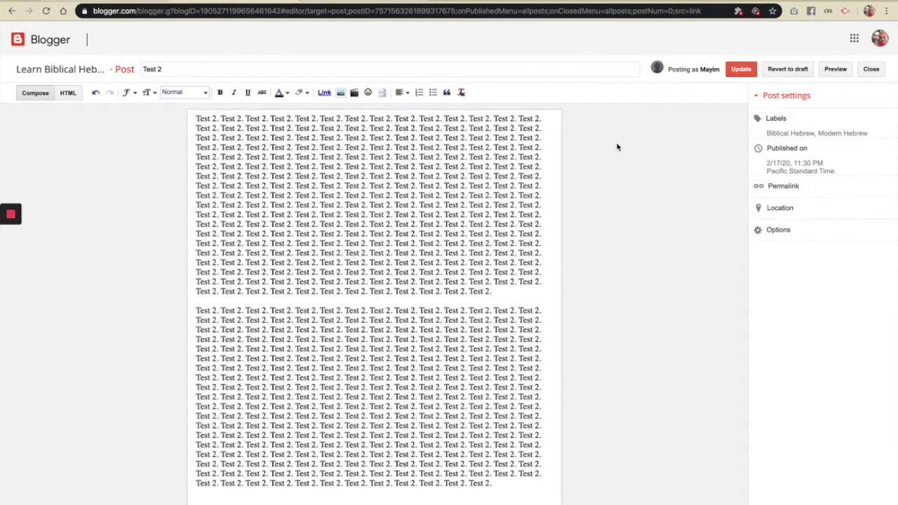
{"action": "left_click", "coordinate": [790, 70]}
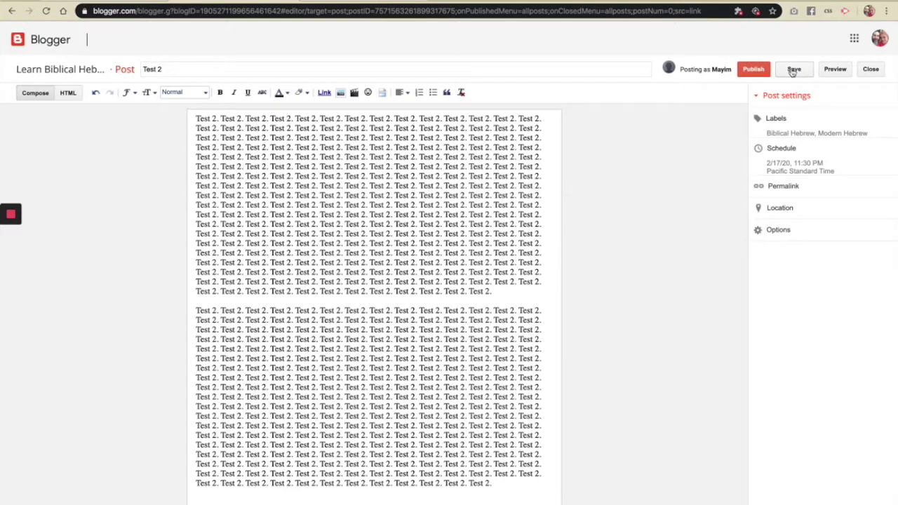
{"action": "left_click", "coordinate": [795, 69]}
Reload the live blog to check which posts it shows, and return to Blogger's list of all posts
{"action": "left_click", "coordinate": [327, 2]}
{"action": "left_click", "coordinate": [45, 11]}
{"action": "scroll", "coordinate": [271, 210], "scroll_direction": "up", "scroll_amount": 10}
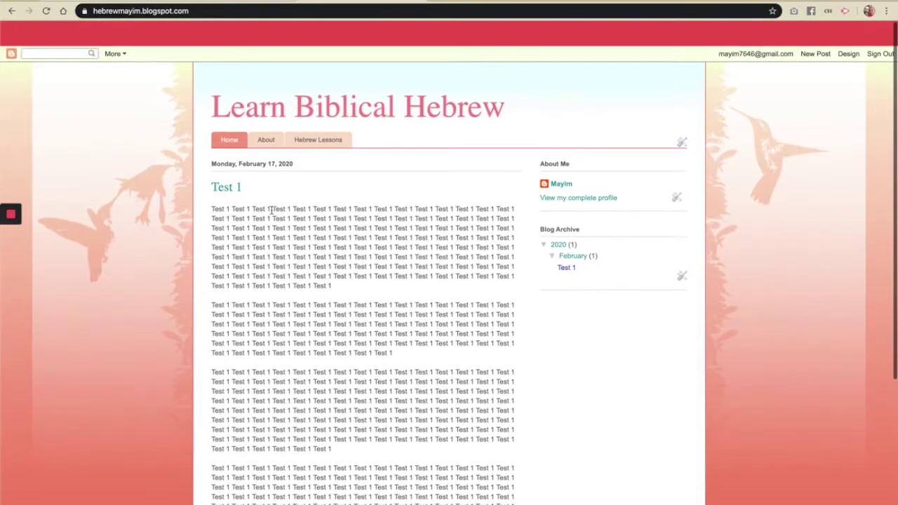
{"action": "key", "text": "ctrl+shift+Tab"}
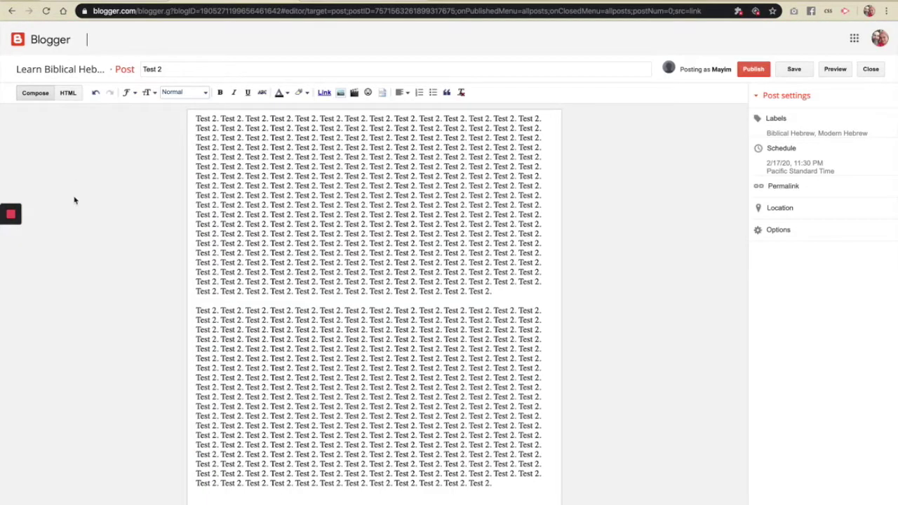
{"action": "left_click", "coordinate": [17, 38]}
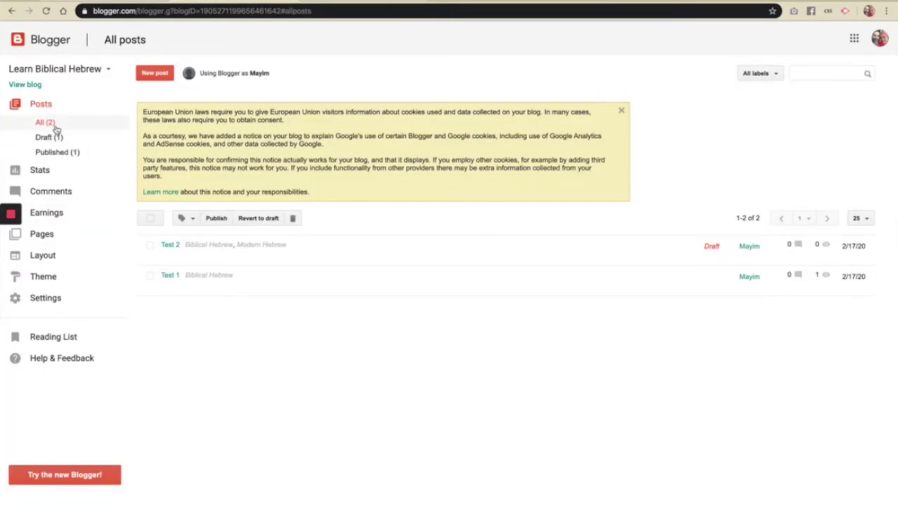
Review the blog's overview and traffic source stats, published and spam comments, AdSense earnings information and pages list
{"action": "left_click", "coordinate": [40, 170]}
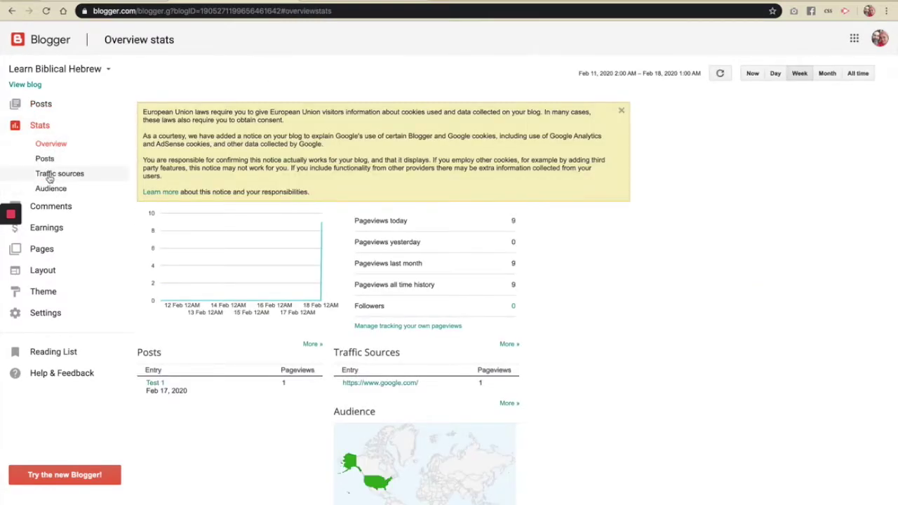
{"action": "left_click", "coordinate": [50, 176]}
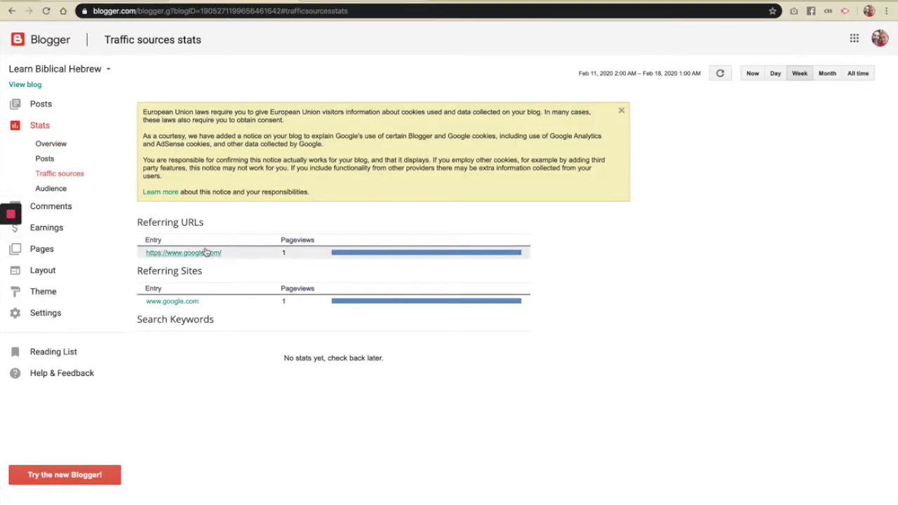
{"action": "left_click", "coordinate": [59, 208]}
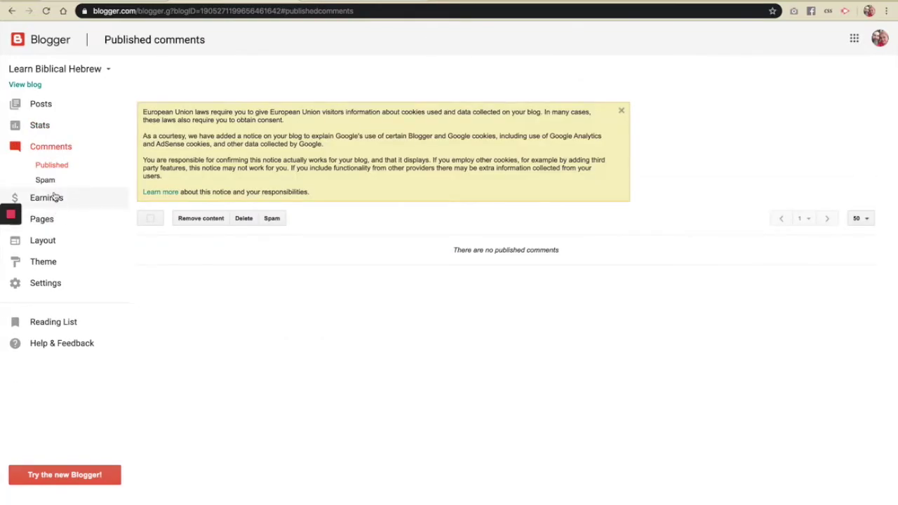
{"action": "left_click", "coordinate": [47, 180]}
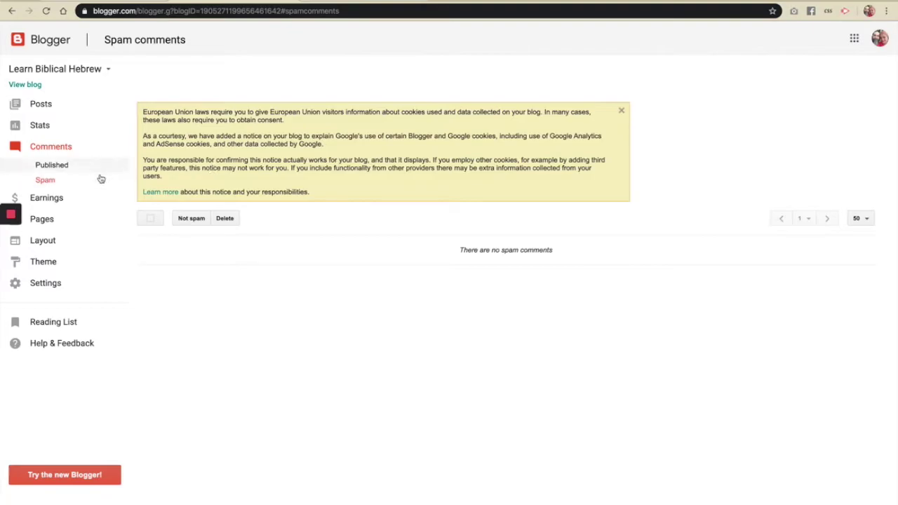
{"action": "left_click", "coordinate": [55, 201]}
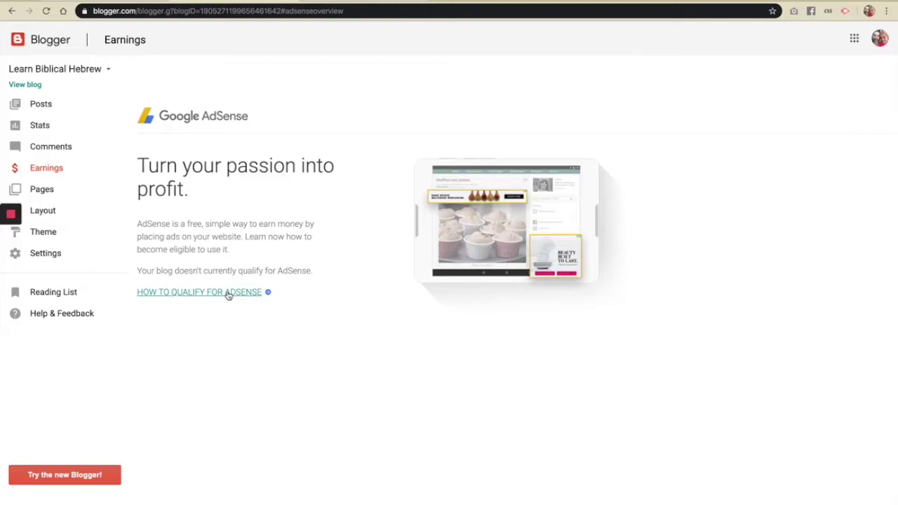
{"action": "left_click", "coordinate": [46, 194]}
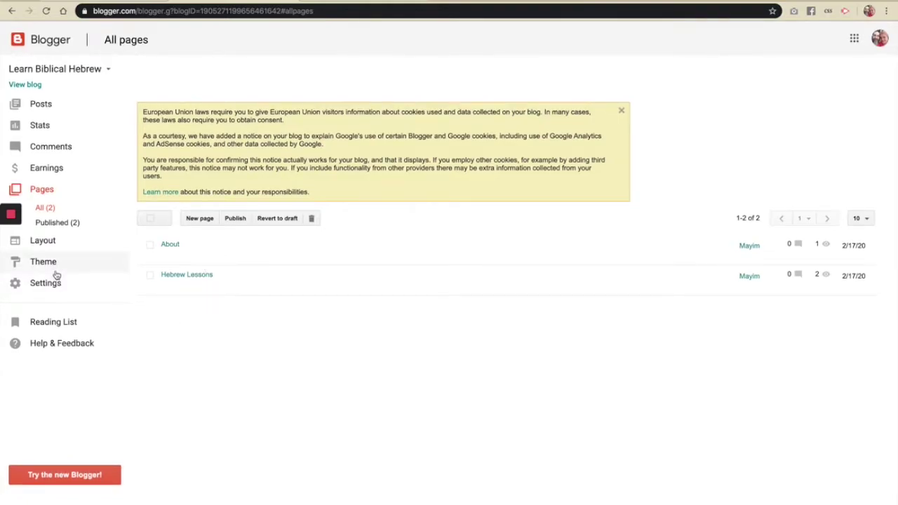
Examine the blog's Layout page, covering the favicon, navbar, header, cross-column, main, sidebar and footer gadget areas
{"action": "left_click", "coordinate": [48, 240]}
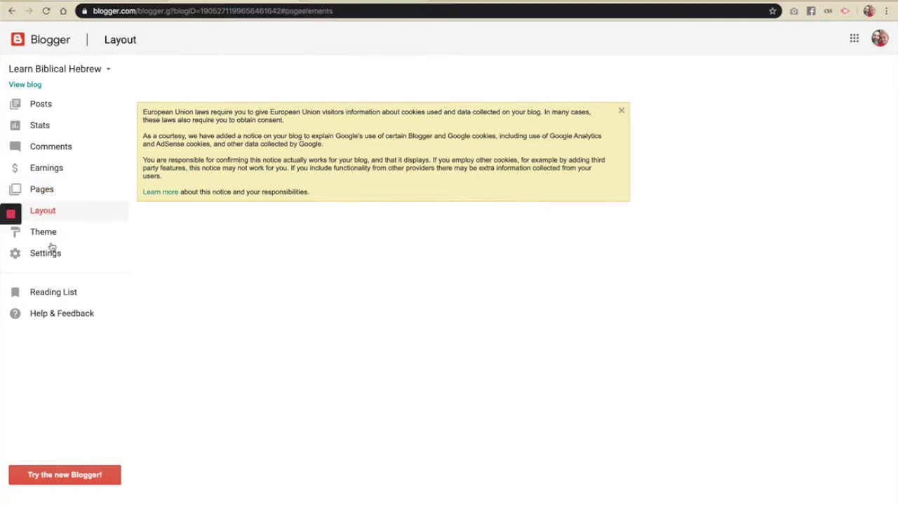
{"action": "scroll", "coordinate": [280, 201], "scroll_direction": "down", "scroll_amount": 3}
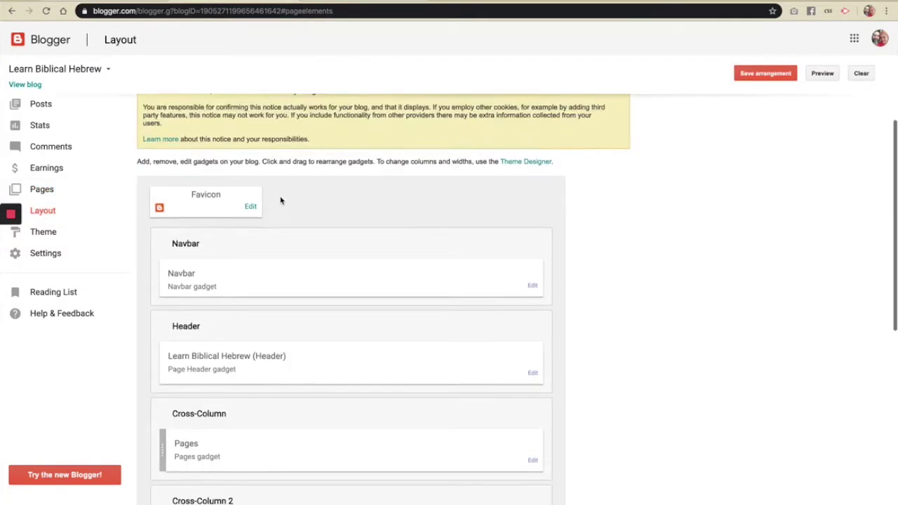
{"action": "scroll", "coordinate": [281, 200], "scroll_direction": "down", "scroll_amount": 3}
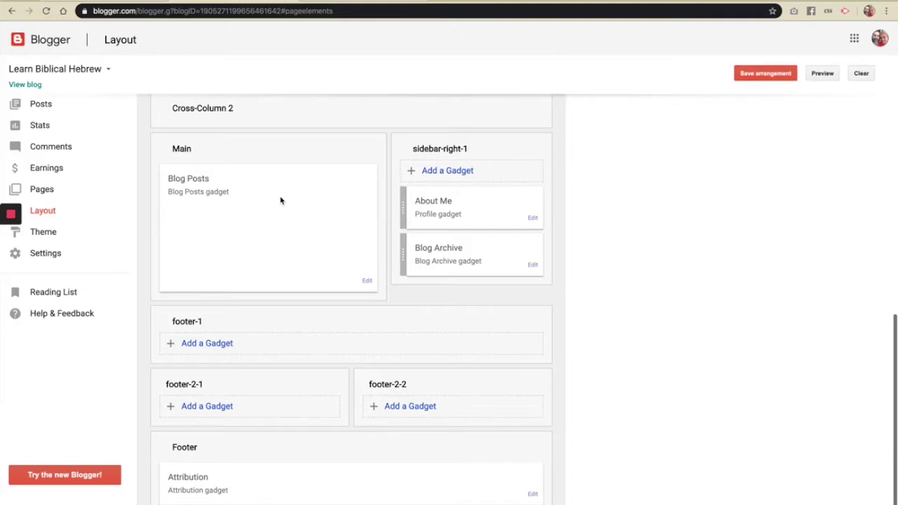
{"action": "scroll", "coordinate": [281, 200], "scroll_direction": "up", "scroll_amount": 6}
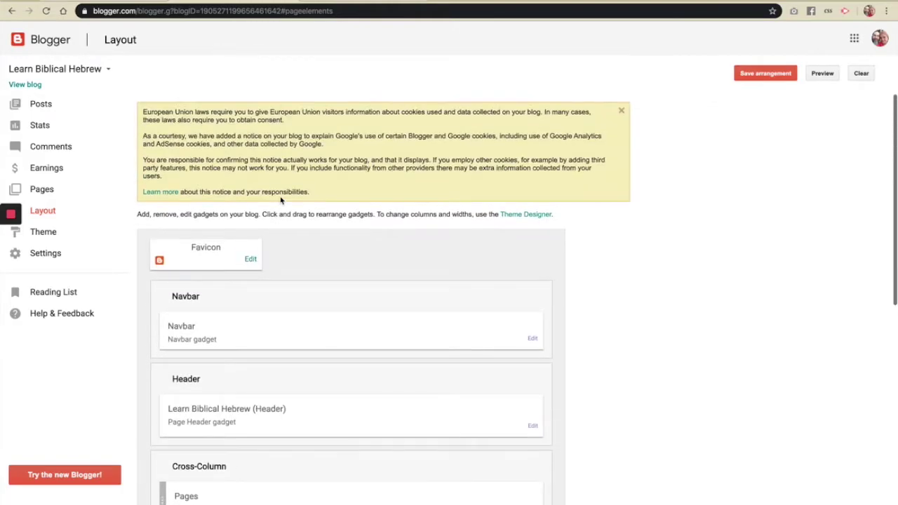
{"action": "scroll", "coordinate": [281, 200], "scroll_direction": "down", "scroll_amount": 1}
{"action": "scroll", "coordinate": [280, 201], "scroll_direction": "down", "scroll_amount": 2}
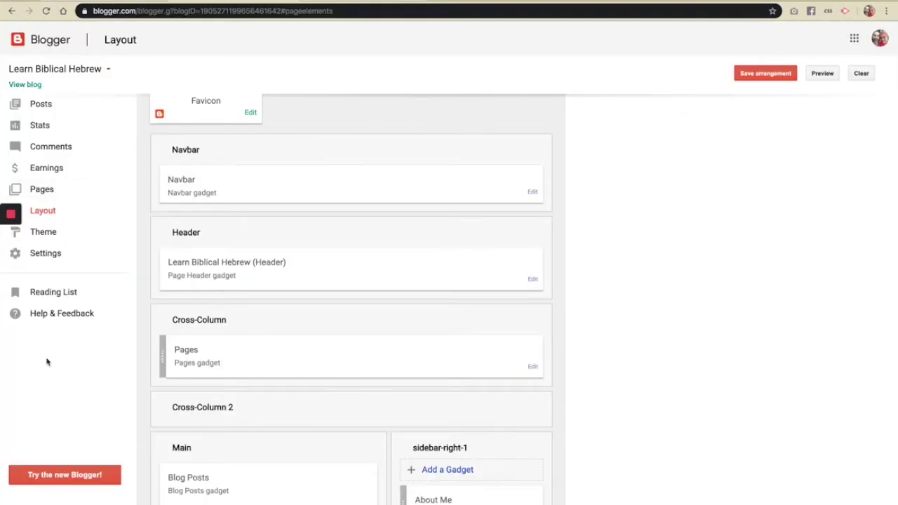
{"action": "scroll", "coordinate": [184, 337], "scroll_direction": "down", "scroll_amount": 4}
{"action": "scroll", "coordinate": [185, 336], "scroll_direction": "up", "scroll_amount": 5}
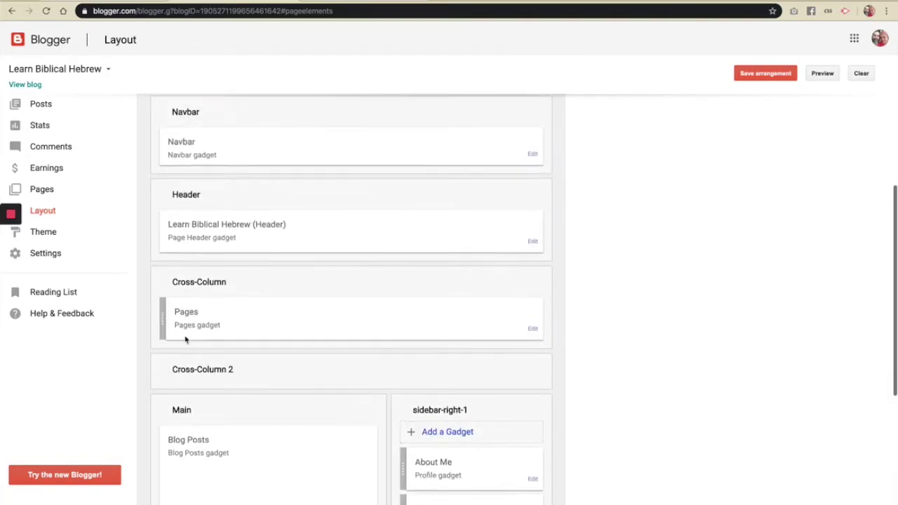
{"action": "scroll", "coordinate": [185, 340], "scroll_direction": "down", "scroll_amount": 3}
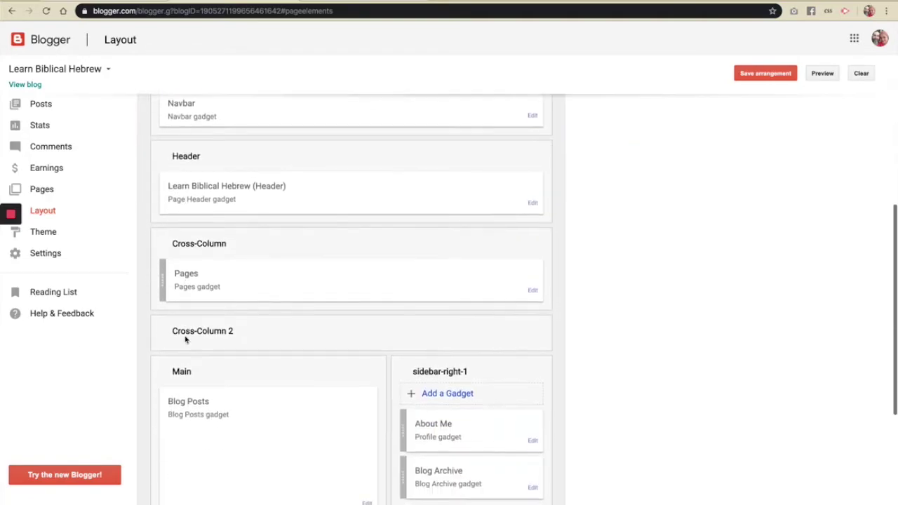
{"action": "scroll", "coordinate": [186, 339], "scroll_direction": "down", "scroll_amount": 1}
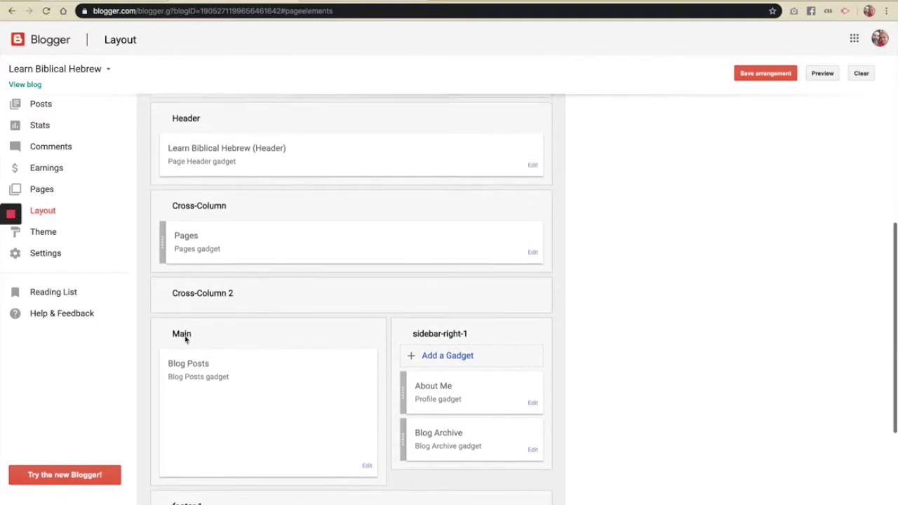
{"action": "scroll", "coordinate": [185, 339], "scroll_direction": "down", "scroll_amount": 3}
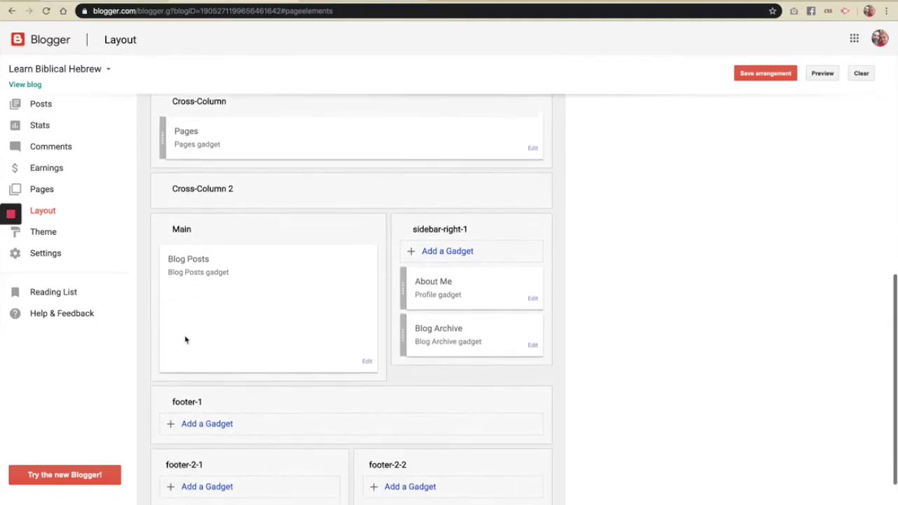
{"action": "scroll", "coordinate": [355, 221], "scroll_direction": "up", "scroll_amount": 6}
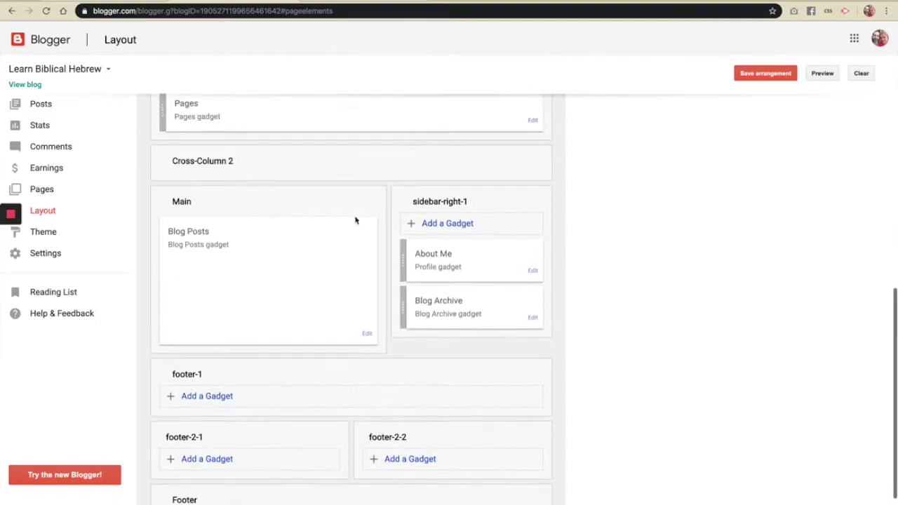
Examine the Layout page's navbar, header, main and sidebar areas and how the Pages gadget's handle works in the Cross-Column area
{"action": "scroll", "coordinate": [355, 220], "scroll_direction": "down", "scroll_amount": 1}
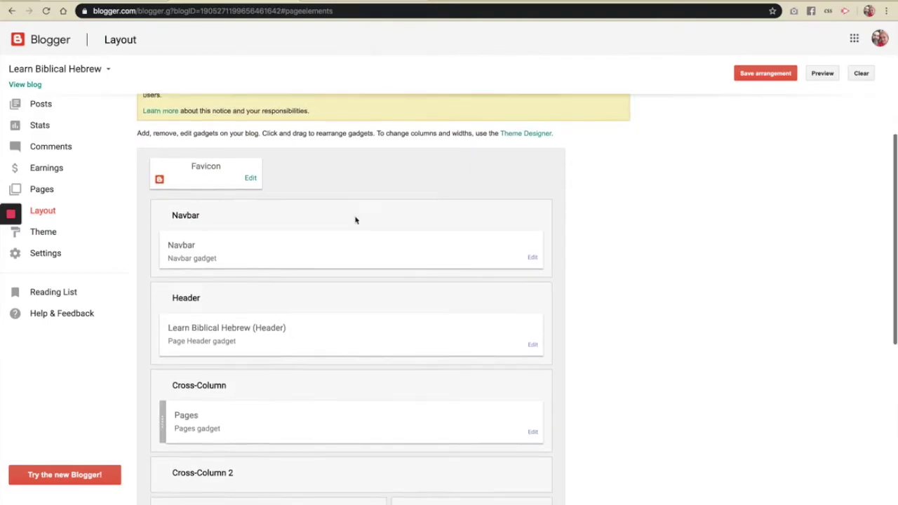
{"action": "scroll", "coordinate": [302, 307], "scroll_direction": "down", "scroll_amount": 3}
{"action": "scroll", "coordinate": [302, 307], "scroll_direction": "down", "scroll_amount": 1}
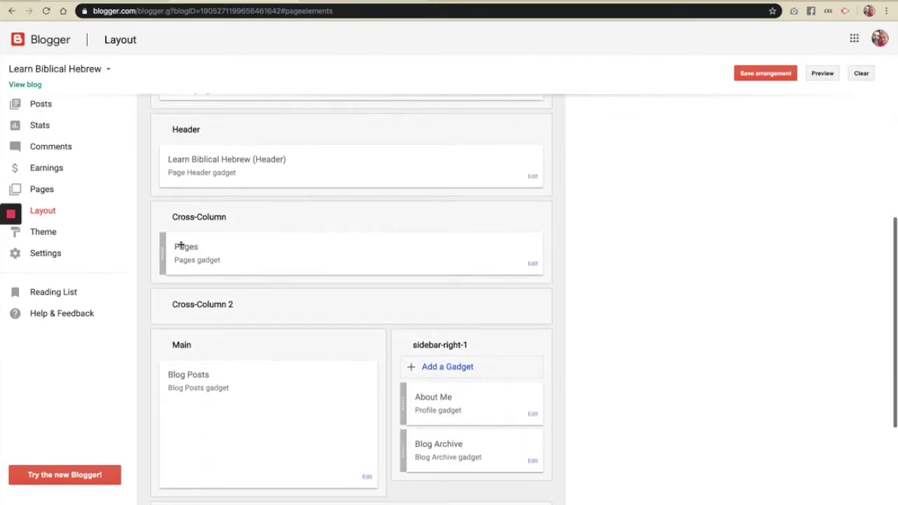
{"action": "mouse_move", "coordinate": [162, 253]}
{"action": "left_mouse_down"}
{"action": "mouse_move", "coordinate": [185, 280]}
{"action": "mouse_move", "coordinate": [196, 323]}
{"action": "mouse_move", "coordinate": [169, 260]}
{"action": "mouse_move", "coordinate": [176, 320]}
{"action": "mouse_move", "coordinate": [174, 261]}
{"action": "left_mouse_up"}
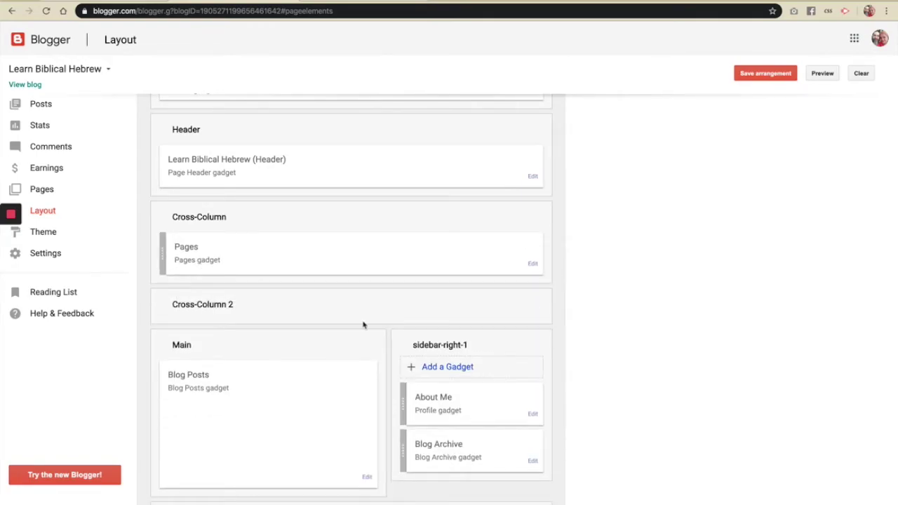
{"action": "scroll", "coordinate": [401, 340], "scroll_direction": "down", "scroll_amount": 1}
{"action": "scroll", "coordinate": [403, 343], "scroll_direction": "up", "scroll_amount": 2}
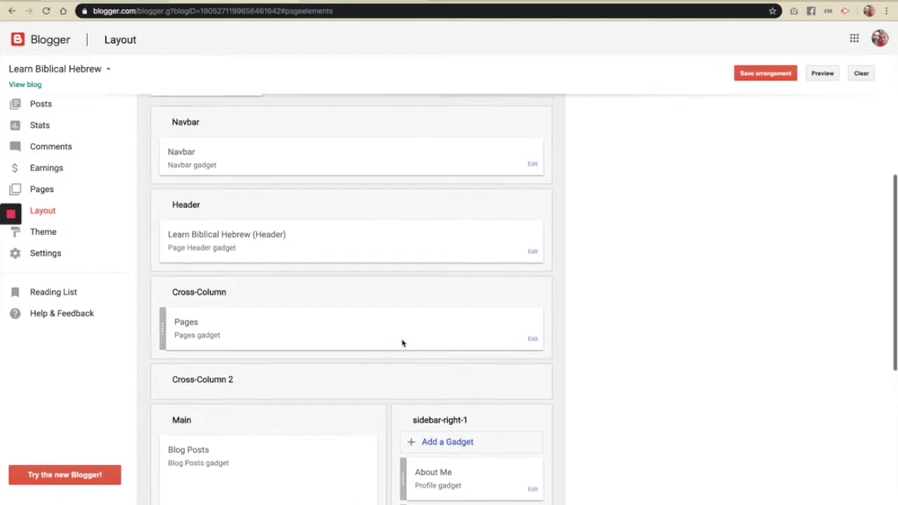
{"action": "scroll", "coordinate": [403, 343], "scroll_direction": "up", "scroll_amount": 2}
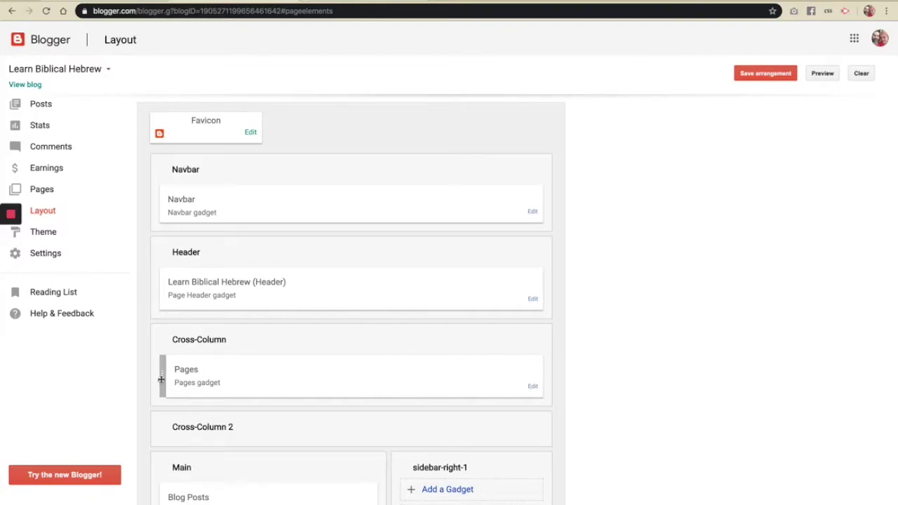
{"action": "left_click_drag", "start_coordinate": [160, 378], "coordinate": [164, 400]}
{"action": "scroll", "coordinate": [164, 399], "scroll_direction": "down", "scroll_amount": 4}
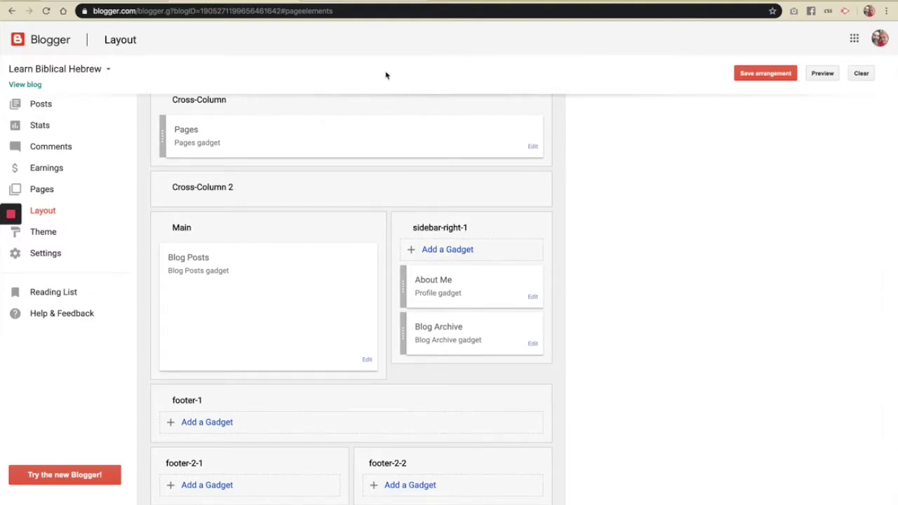
Compare the About Me gadget in the layout's sidebar with the live blog and open the public profile it links to
{"action": "left_click", "coordinate": [344, 0]}
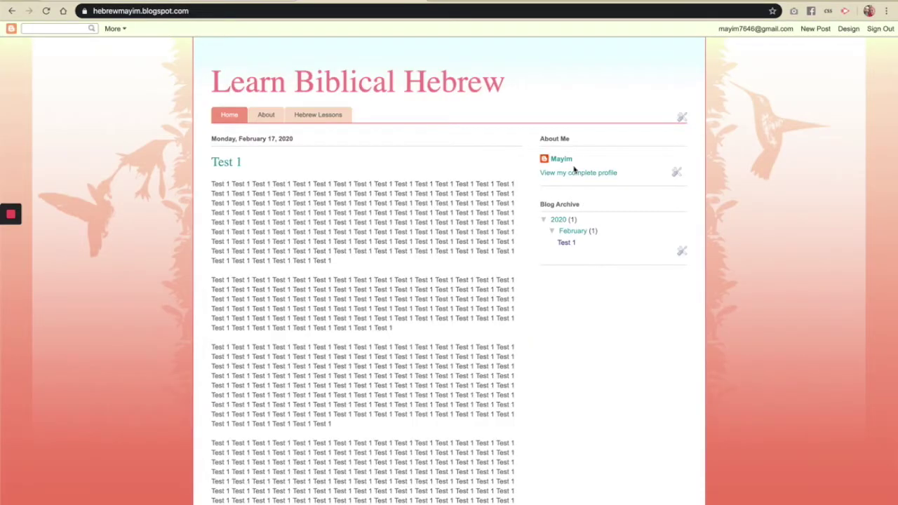
{"action": "left_click", "coordinate": [252, 2]}
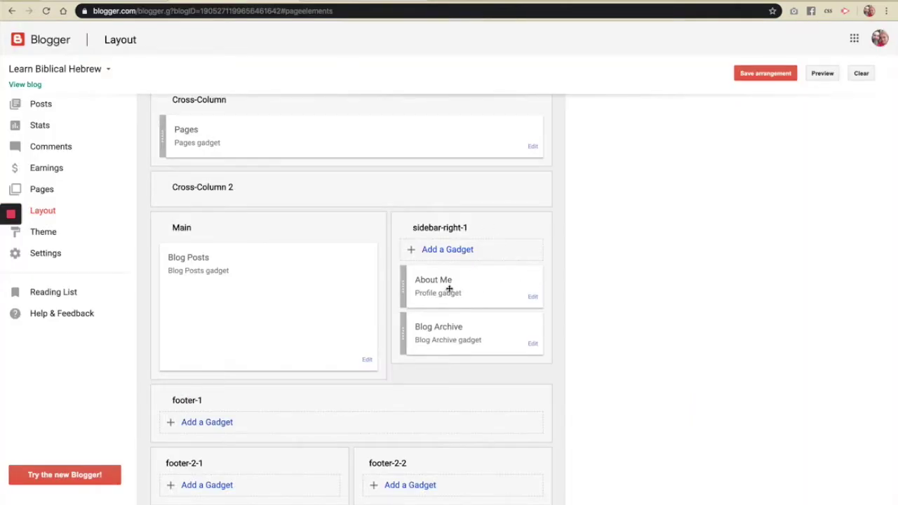
{"action": "left_click", "coordinate": [332, 2]}
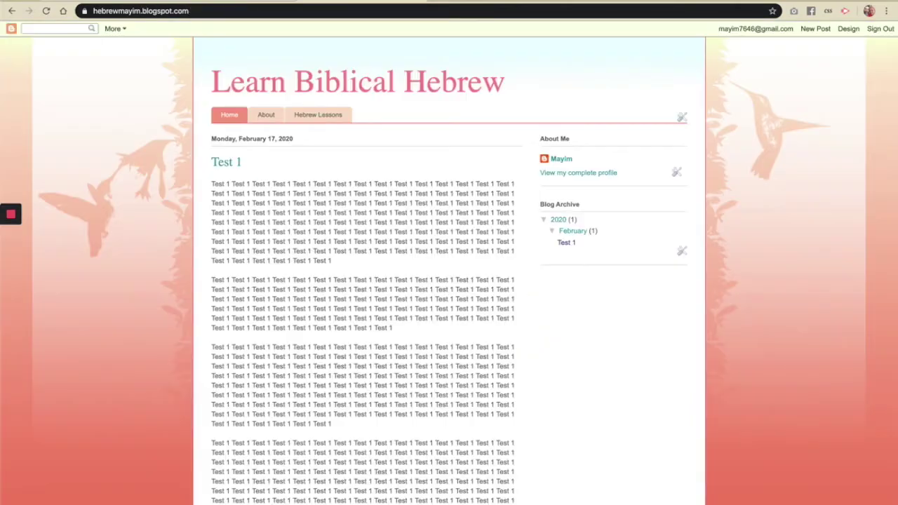
{"action": "left_click", "coordinate": [564, 162]}
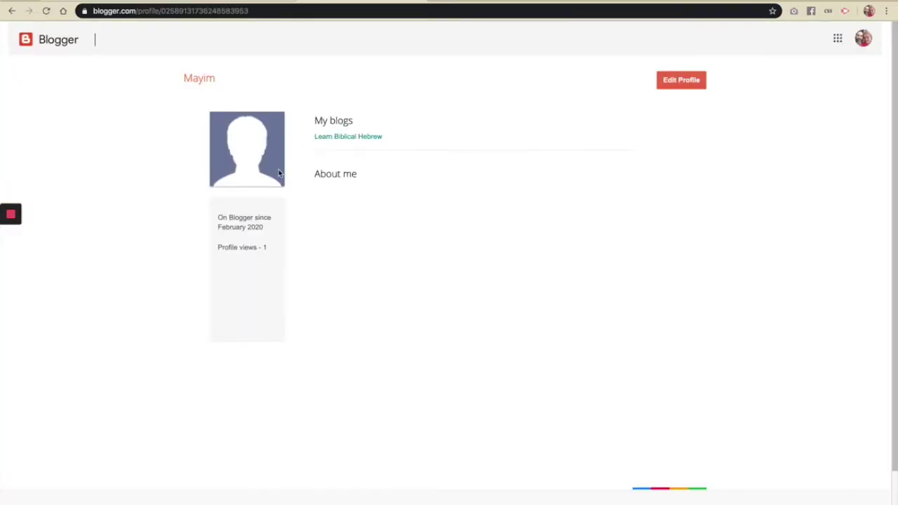
Open blog.coralyn.com in a new browser tab
{"action": "left_click", "coordinate": [442, 2]}
{"action": "type", "text": "blog"}
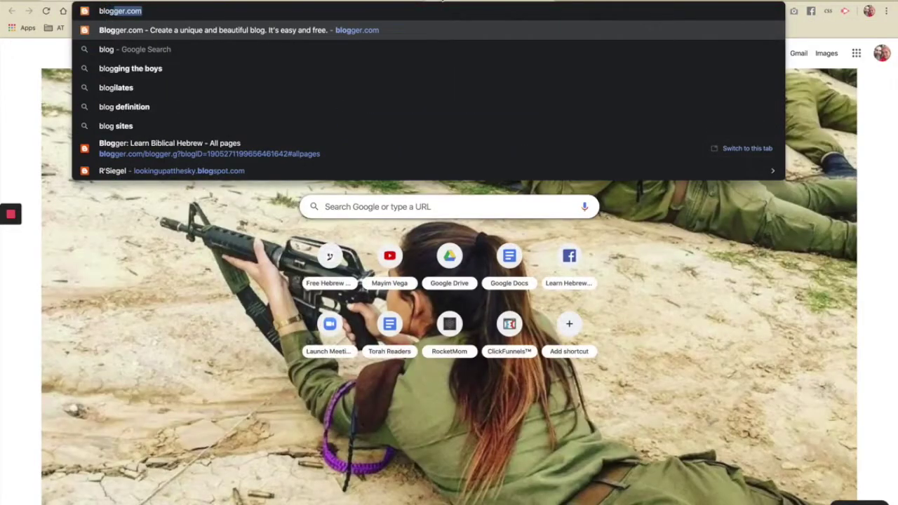
{"action": "type", "text": ".coralyn."}
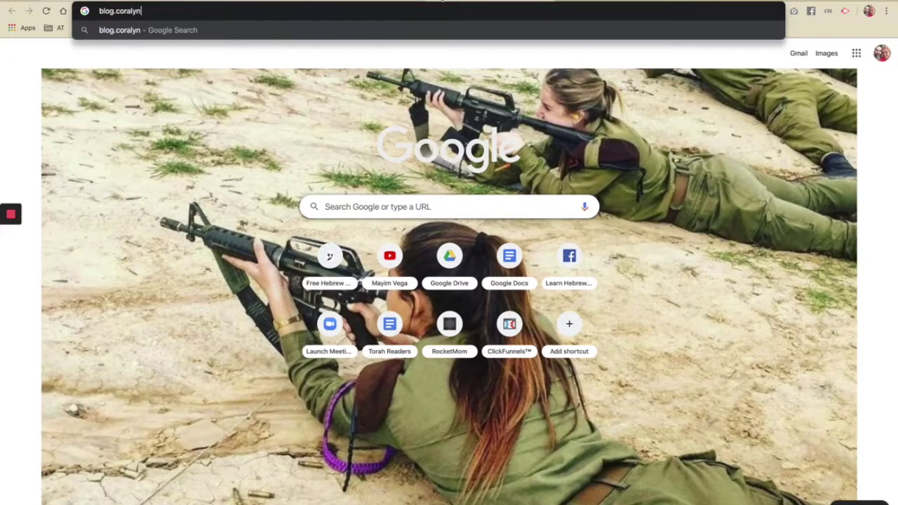
{"action": "type", "text": "com"}
{"action": "key", "text": "Return"}
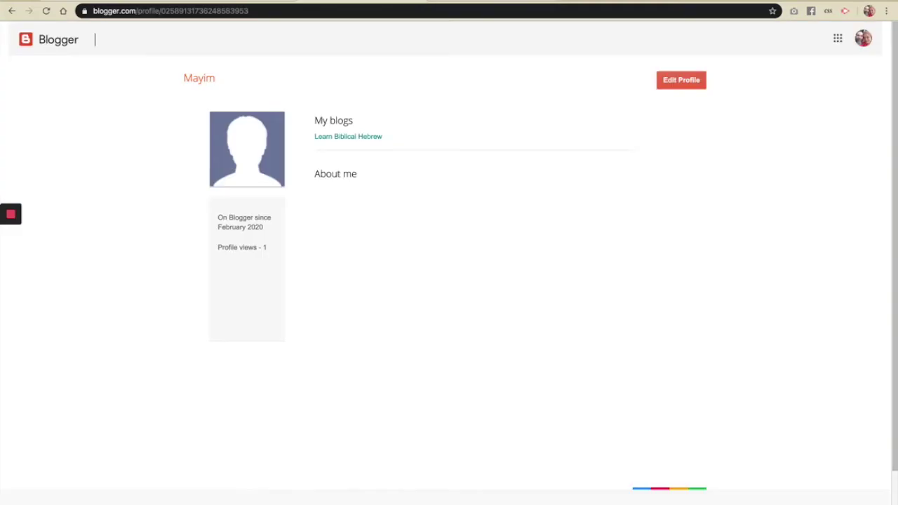
Review the editable Blogger profile fields, from privacy and identity to additional information, and return to the live blog without saving
{"action": "left_click", "coordinate": [686, 83]}
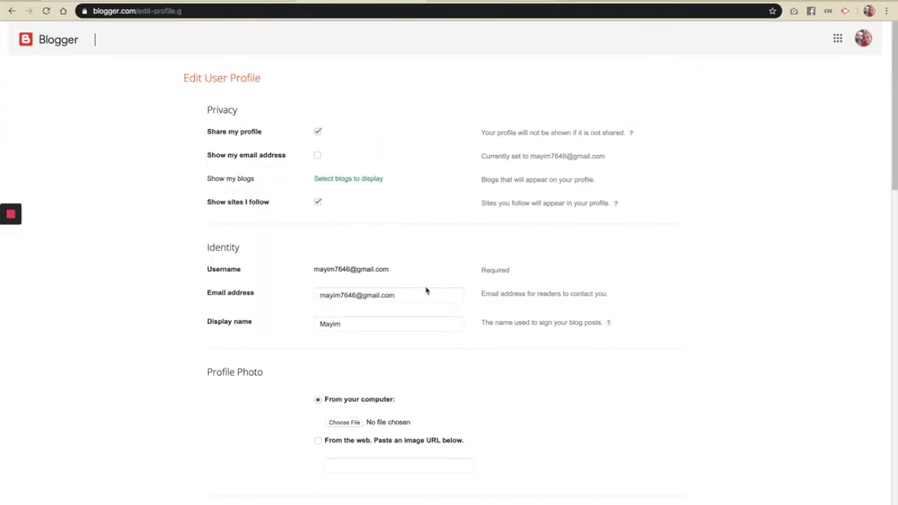
{"action": "scroll", "coordinate": [426, 290], "scroll_direction": "down", "scroll_amount": 5}
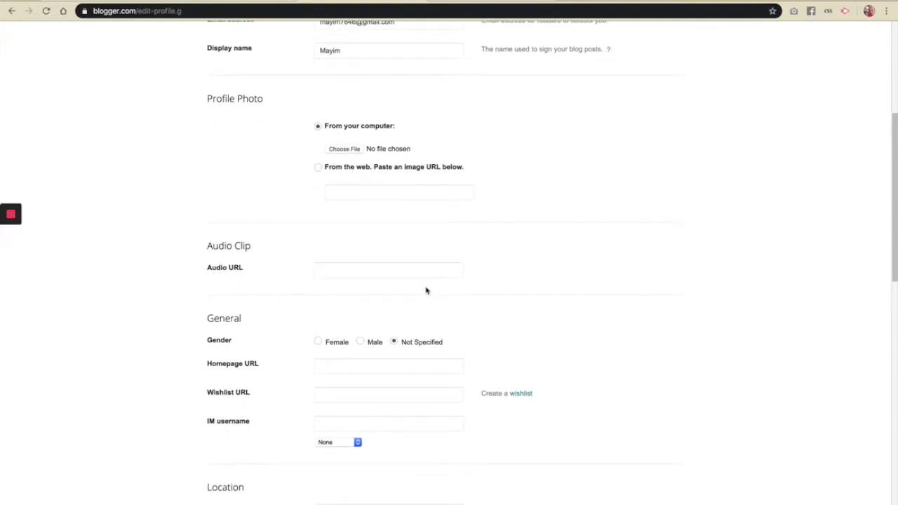
{"action": "scroll", "coordinate": [426, 291], "scroll_direction": "down", "scroll_amount": 4}
{"action": "scroll", "coordinate": [425, 286], "scroll_direction": "down", "scroll_amount": 8}
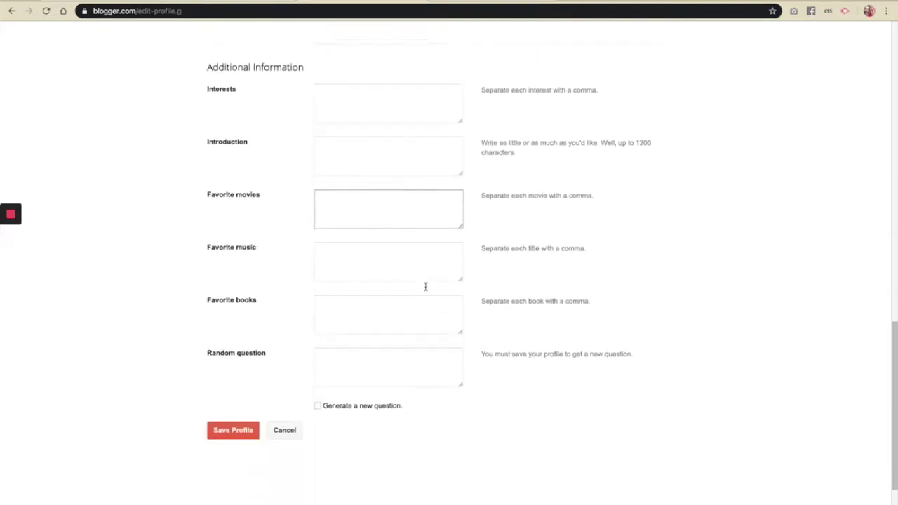
{"action": "scroll", "coordinate": [425, 286], "scroll_direction": "up", "scroll_amount": 15}
{"action": "left_click", "coordinate": [10, 11]}
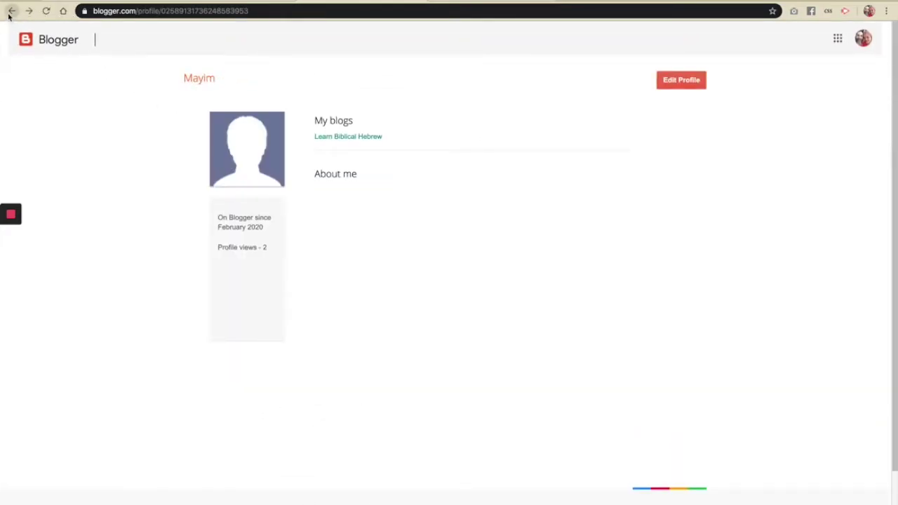
{"action": "left_click", "coordinate": [10, 11]}
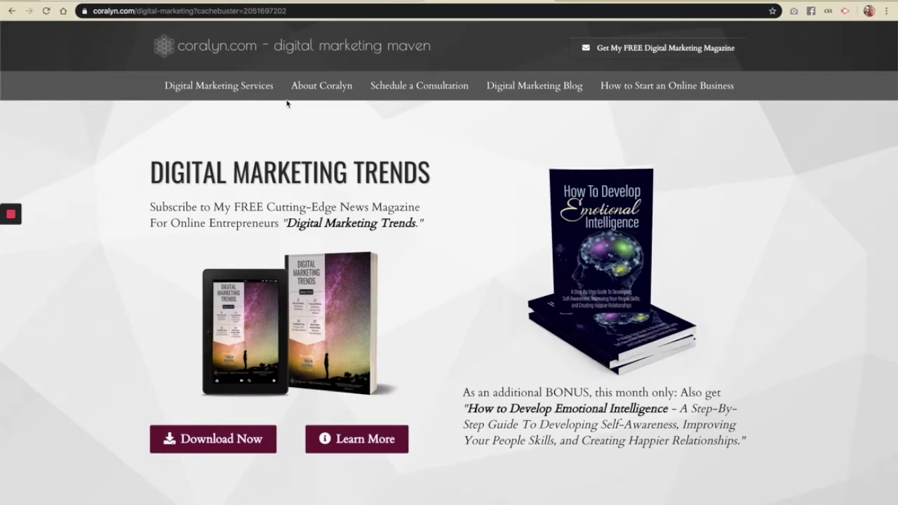
View the digital marketing site's About page, and check the About Me gadget's configuration options in the layout without changing them
{"action": "left_click", "coordinate": [306, 87]}
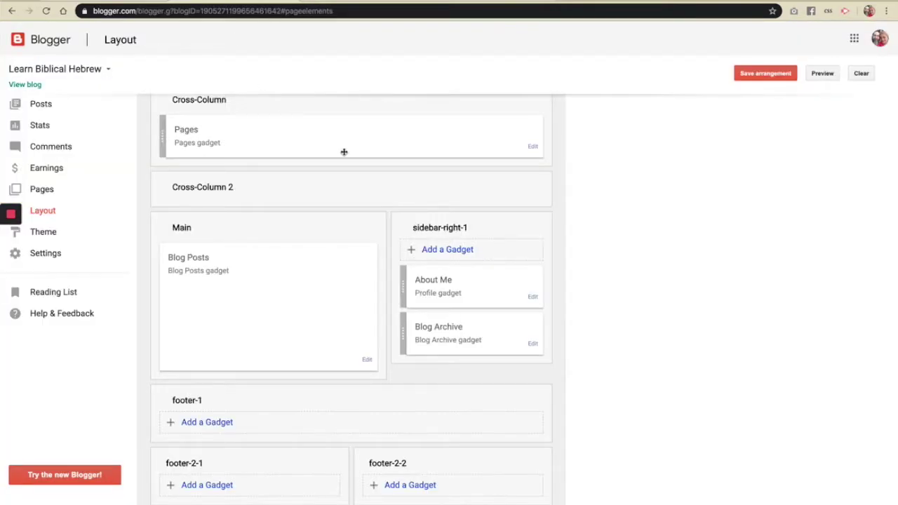
{"action": "left_click", "coordinate": [532, 297]}
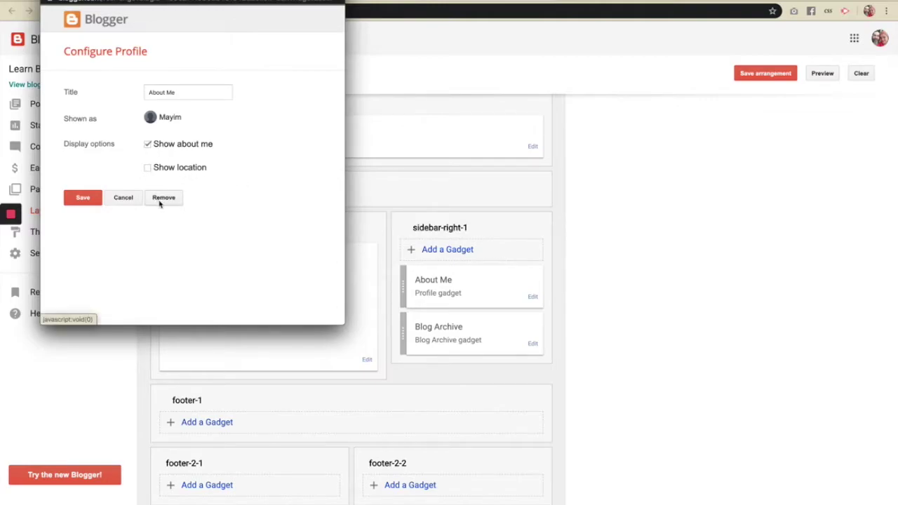
{"action": "left_click", "coordinate": [123, 199]}
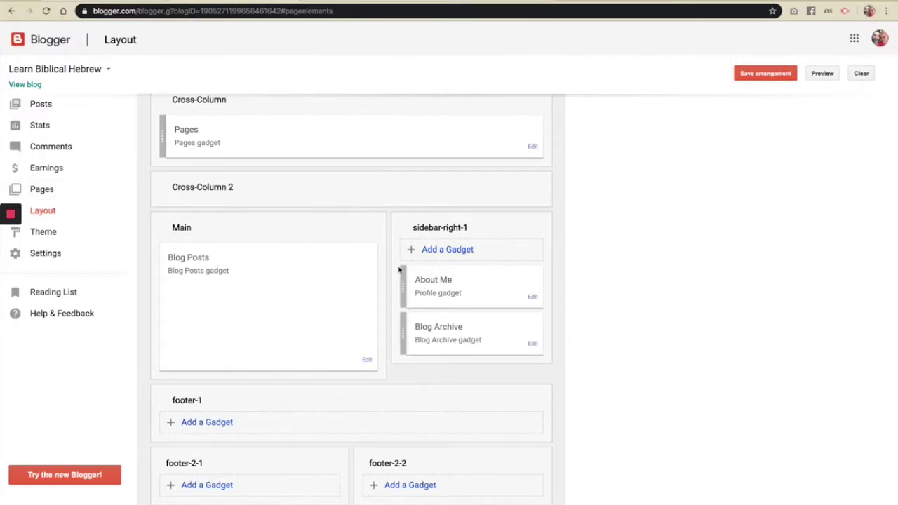
Try repositioning the About Me and Pages gadgets by their handles in the layout
{"action": "mouse_move", "coordinate": [402, 278]}
{"action": "left_mouse_down"}
{"action": "mouse_move", "coordinate": [250, 271]}
{"action": "mouse_move", "coordinate": [411, 287]}
{"action": "left_mouse_up"}
{"action": "scroll", "coordinate": [279, 291], "scroll_direction": "up", "scroll_amount": 3}
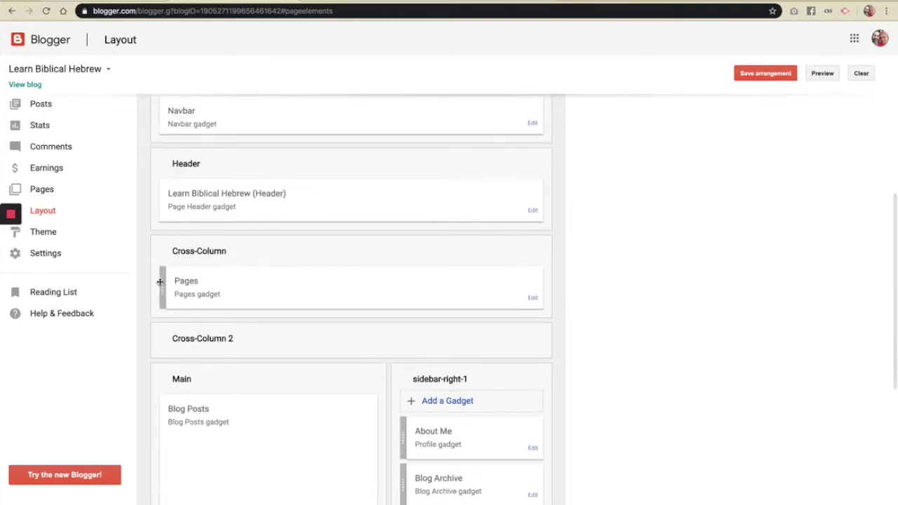
{"action": "mouse_move", "coordinate": [160, 282]}
{"action": "left_mouse_down"}
{"action": "mouse_move", "coordinate": [164, 194]}
{"action": "mouse_move", "coordinate": [161, 280]}
{"action": "left_mouse_up"}
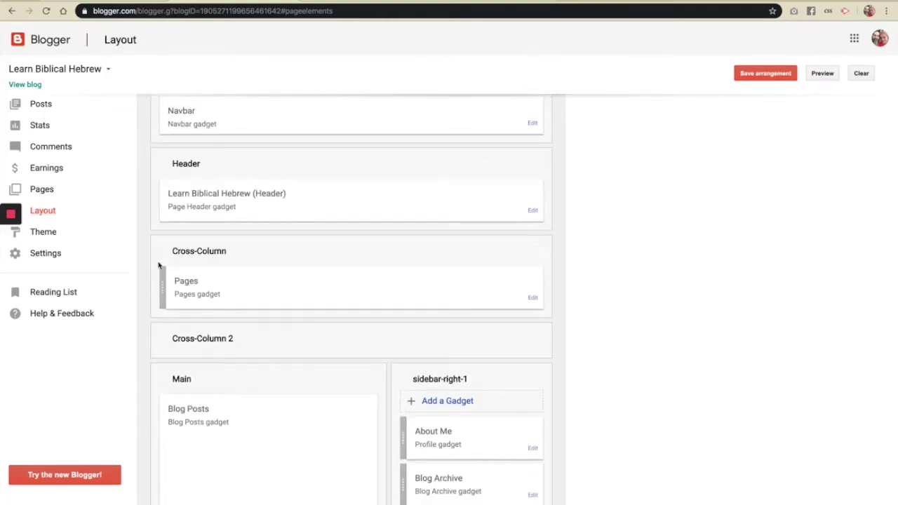
{"action": "scroll", "coordinate": [159, 265], "scroll_direction": "down", "scroll_amount": 1}
{"action": "scroll", "coordinate": [158, 266], "scroll_direction": "down", "scroll_amount": 2}
{"action": "left_click_drag", "start_coordinate": [166, 200], "coordinate": [169, 221]}
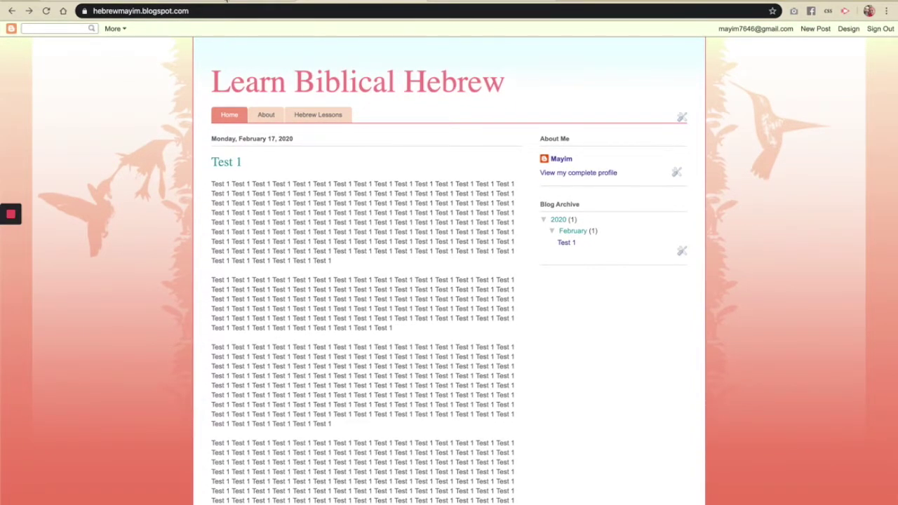
Compare the live blog's Blog Archive section with the sidebar and footer gadget areas on the Layout page
{"action": "left_click", "coordinate": [226, 1]}
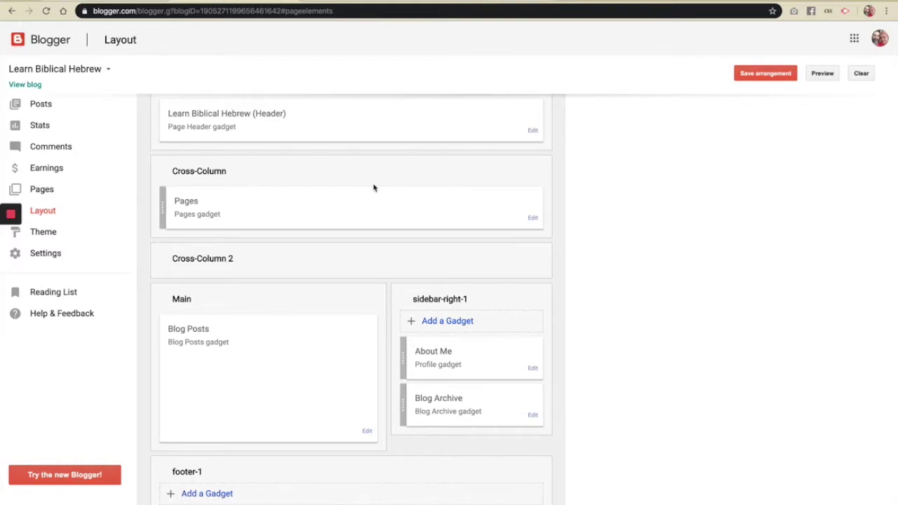
{"action": "scroll", "coordinate": [512, 283], "scroll_direction": "down", "scroll_amount": 3}
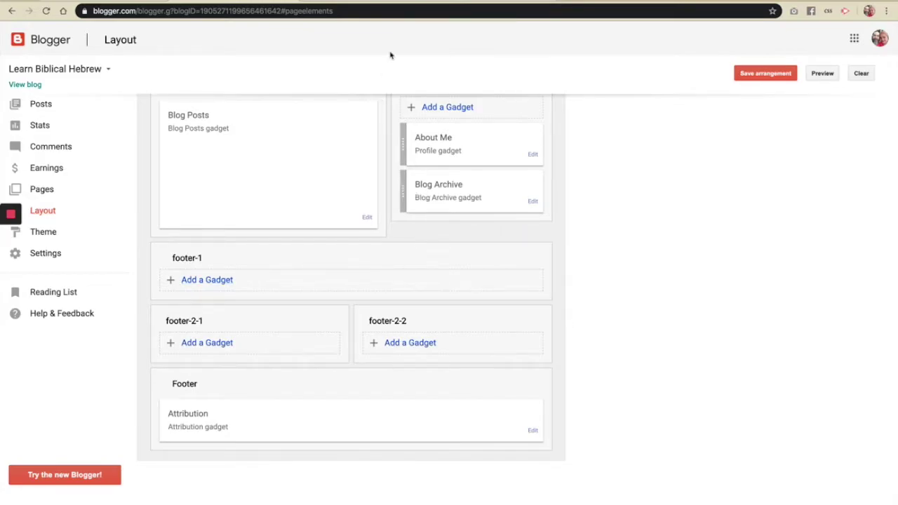
{"action": "left_click", "coordinate": [366, 6]}
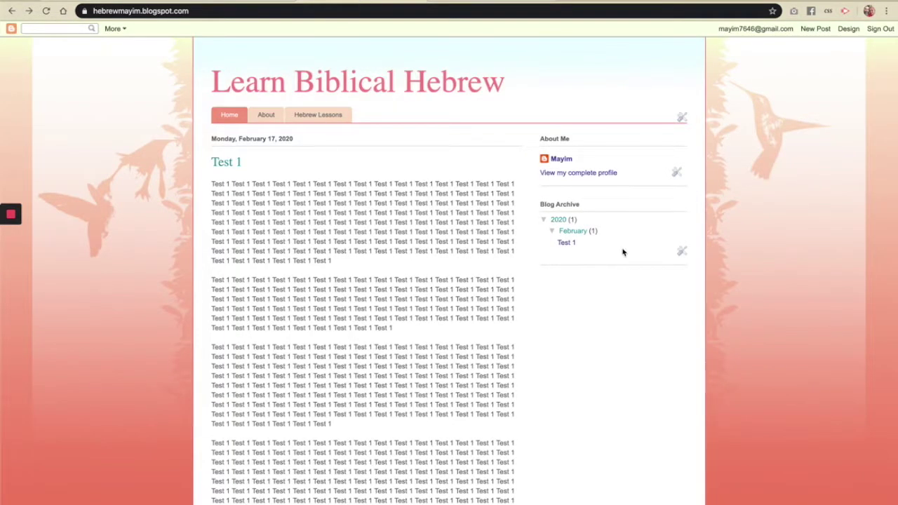
{"action": "double_click", "coordinate": [568, 205]}
{"action": "left_click", "coordinate": [209, 2]}
{"action": "scroll", "coordinate": [462, 169], "scroll_direction": "up", "scroll_amount": 1}
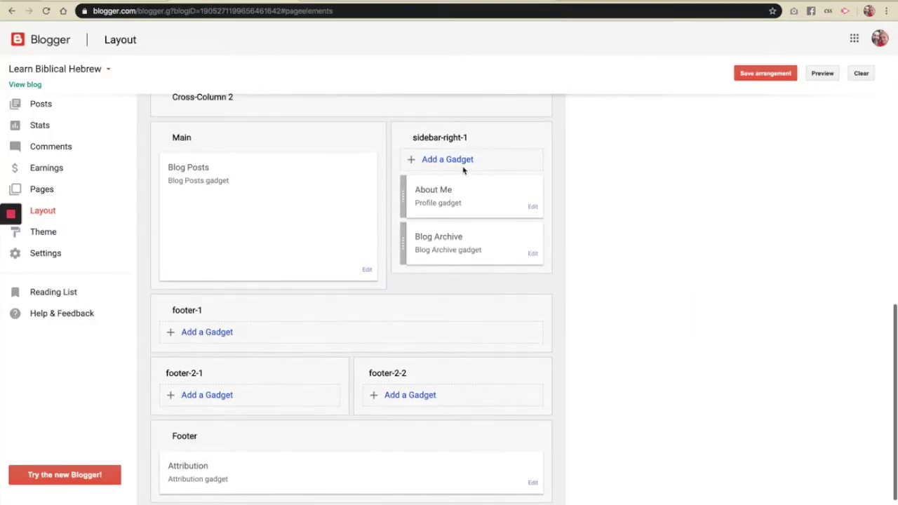
Add a Labels gadget to sidebar-right-1 listing all labels alphabetically, and save the arrangement, reloading the live blog to check it
{"action": "left_click", "coordinate": [443, 160]}
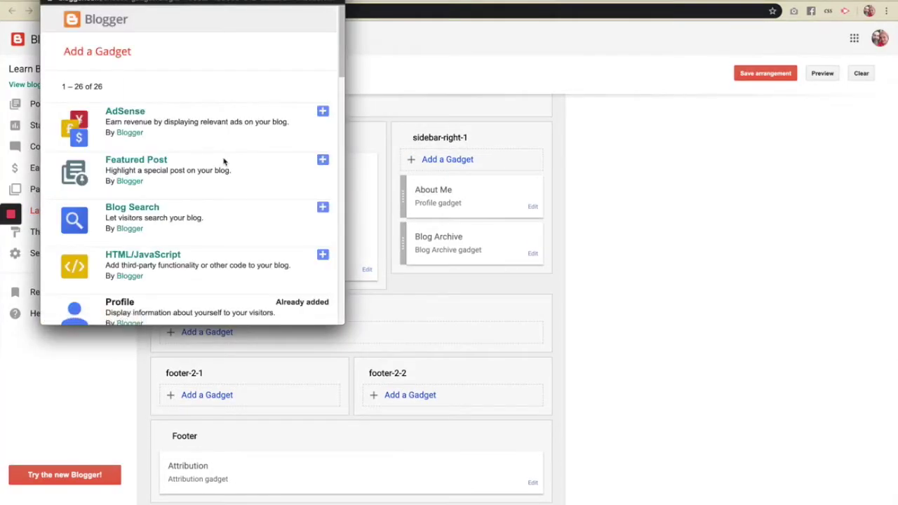
{"action": "scroll", "coordinate": [224, 162], "scroll_direction": "down", "scroll_amount": 5}
{"action": "scroll", "coordinate": [224, 162], "scroll_direction": "down", "scroll_amount": 3}
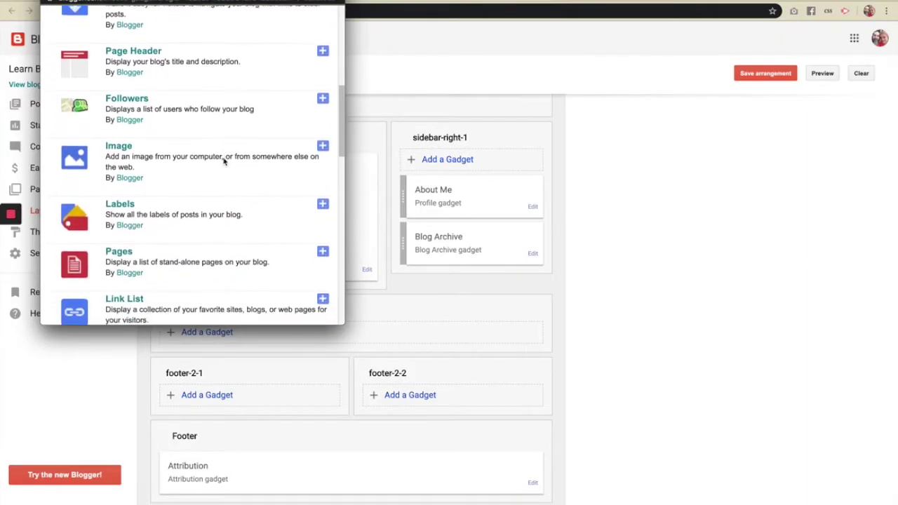
{"action": "left_click", "coordinate": [323, 197]}
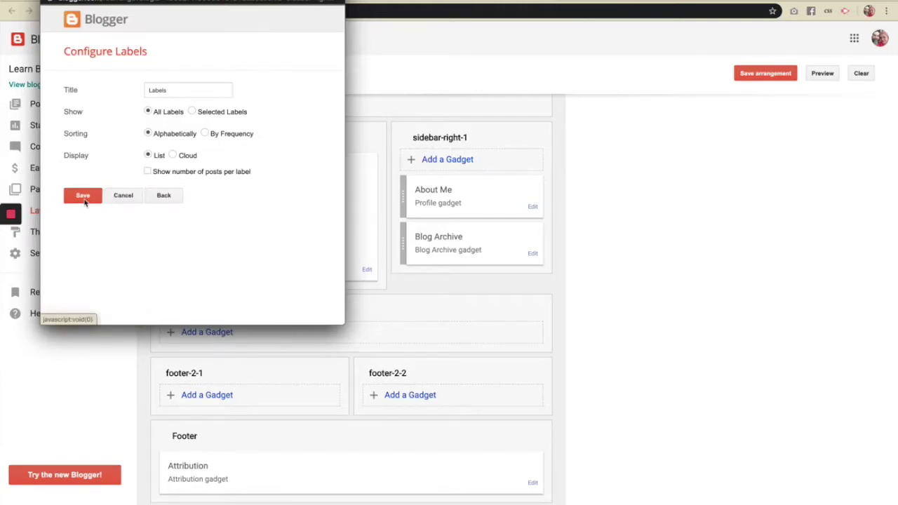
{"action": "left_click", "coordinate": [83, 199]}
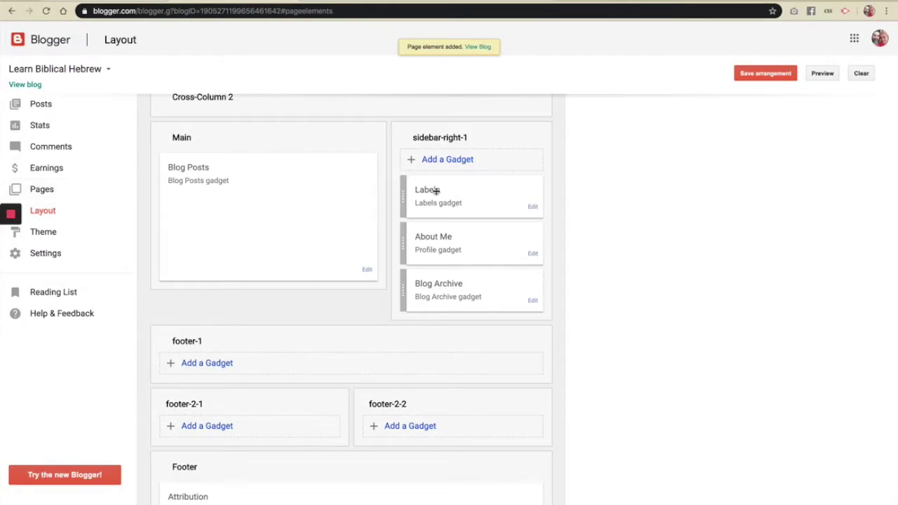
{"action": "left_click", "coordinate": [751, 75]}
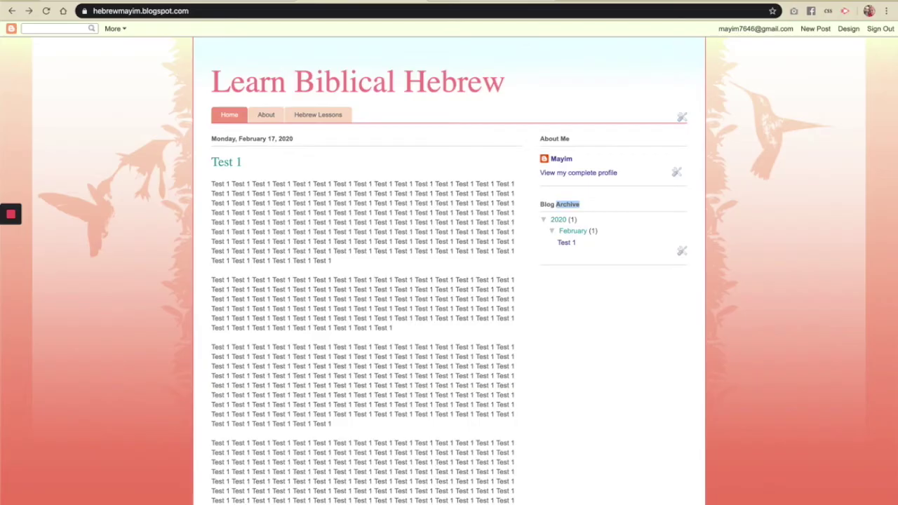
{"action": "left_click", "coordinate": [45, 11]}
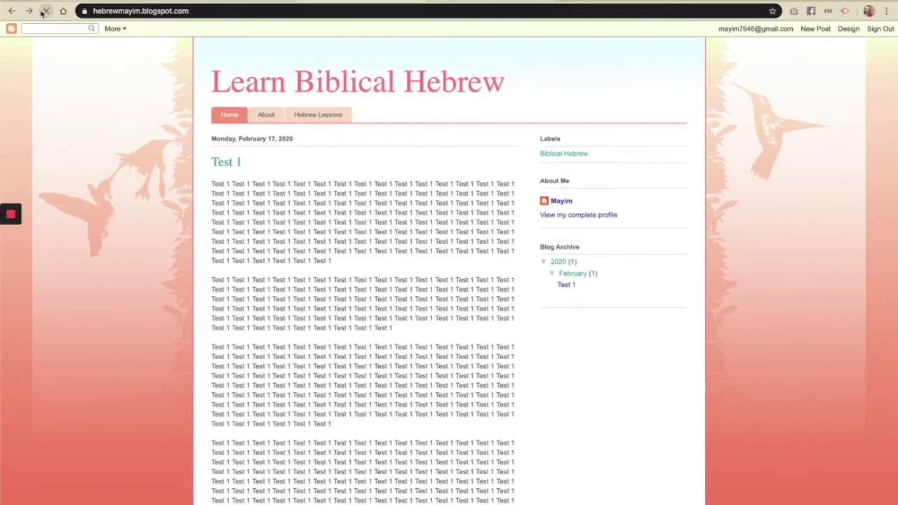
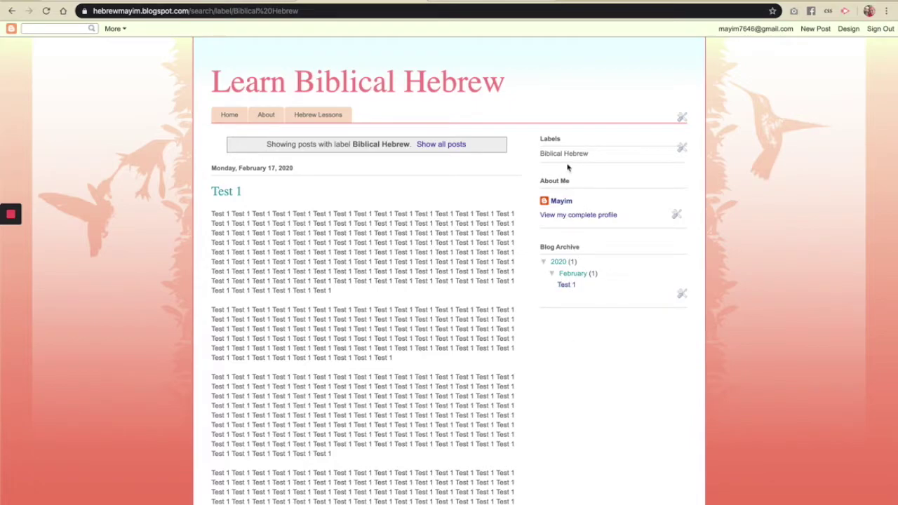
Look over the live blog, then move the About Me gadget above Labels in sidebar-right-1 and save the arrangement
{"action": "scroll", "coordinate": [596, 319], "scroll_direction": "down", "scroll_amount": 10}
{"action": "scroll", "coordinate": [597, 318], "scroll_direction": "up", "scroll_amount": 10}
{"action": "left_click", "coordinate": [227, 3]}
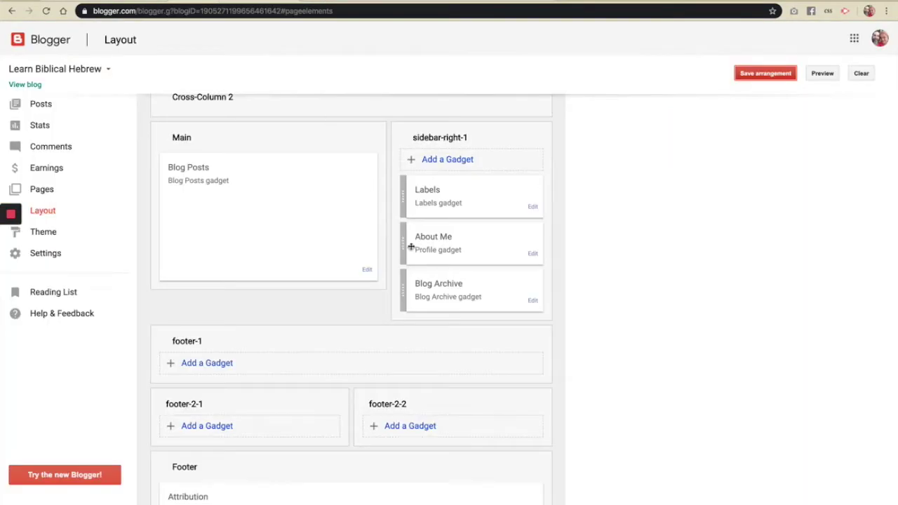
{"action": "left_click_drag", "start_coordinate": [403, 248], "coordinate": [404, 189]}
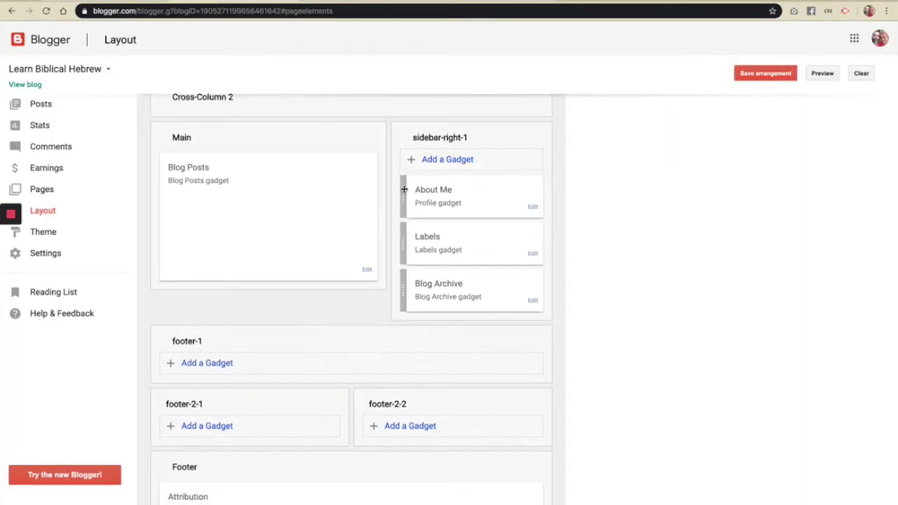
{"action": "scroll", "coordinate": [306, 296], "scroll_direction": "down", "scroll_amount": 2}
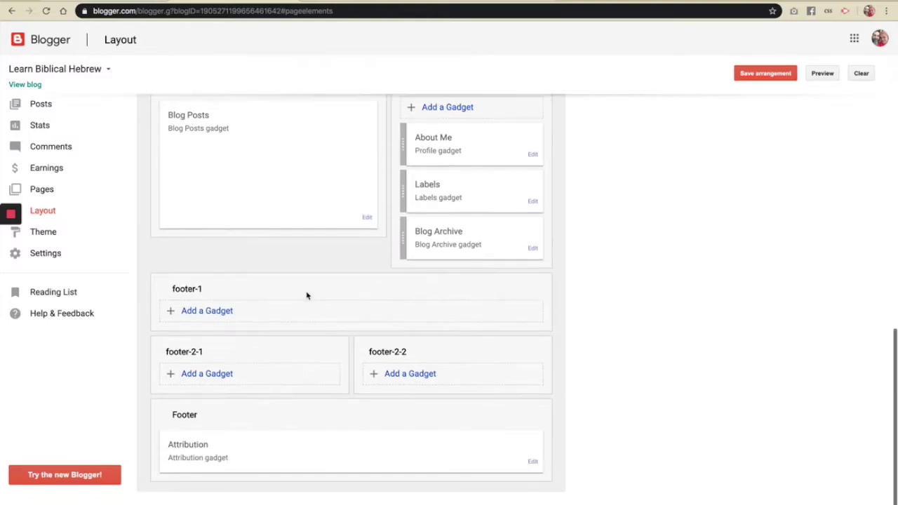
{"action": "left_click", "coordinate": [62, 237]}
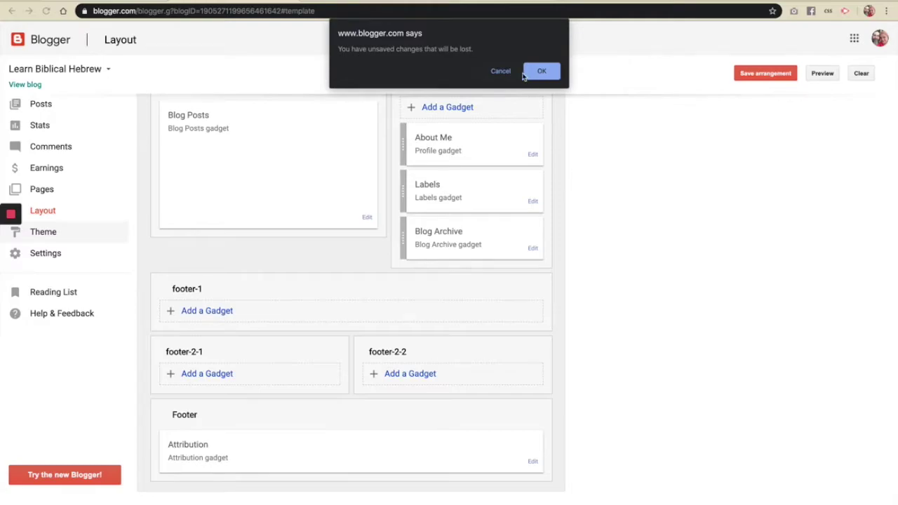
{"action": "left_click", "coordinate": [500, 71]}
{"action": "left_click", "coordinate": [751, 78]}
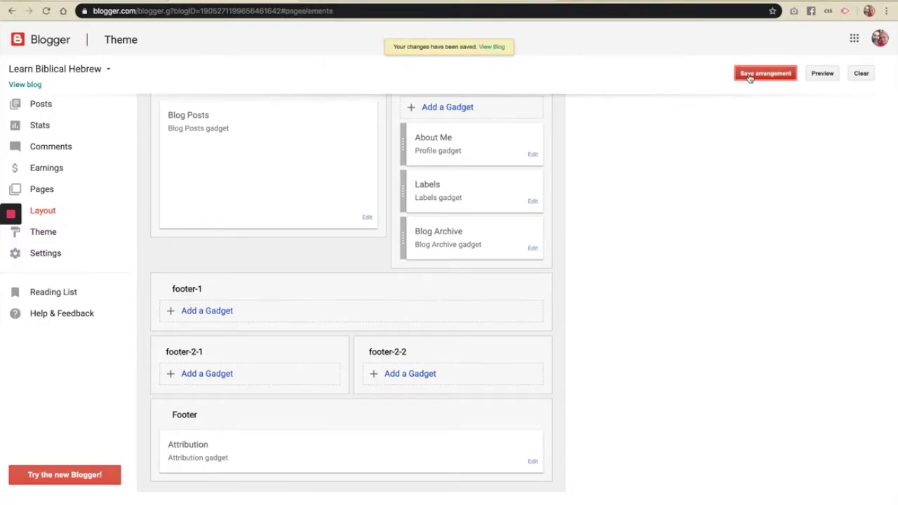
Open the blog's Theme section and browse the available theme families from Contempo down to Travel
{"action": "left_click", "coordinate": [60, 236]}
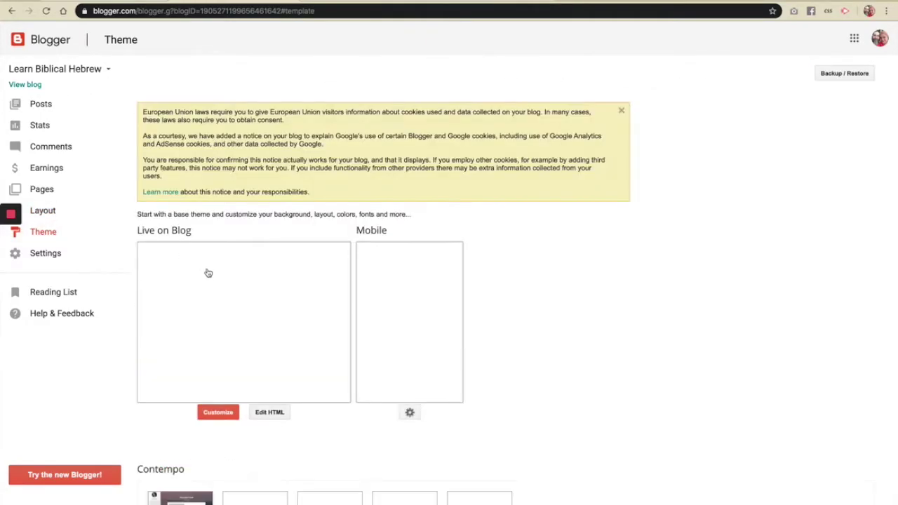
{"action": "scroll", "coordinate": [208, 272], "scroll_direction": "down", "scroll_amount": 5}
{"action": "scroll", "coordinate": [208, 272], "scroll_direction": "down", "scroll_amount": 5}
{"action": "scroll", "coordinate": [207, 273], "scroll_direction": "down", "scroll_amount": 3}
{"action": "scroll", "coordinate": [208, 273], "scroll_direction": "down", "scroll_amount": 6}
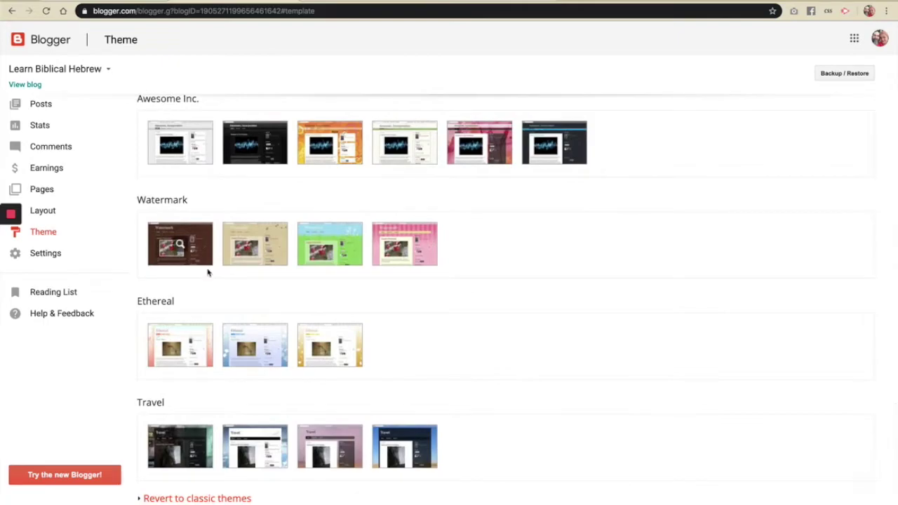
{"action": "scroll", "coordinate": [208, 273], "scroll_direction": "up", "scroll_amount": 15}
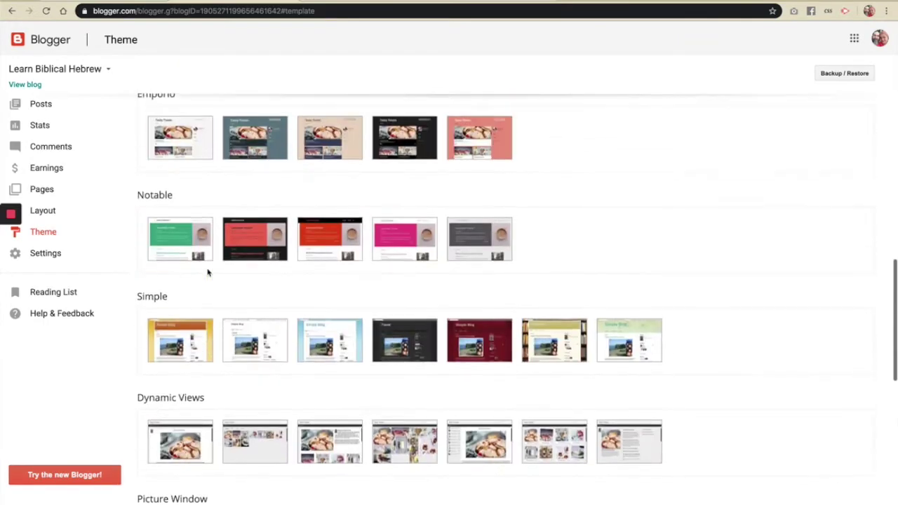
{"action": "scroll", "coordinate": [208, 273], "scroll_direction": "down", "scroll_amount": 3}
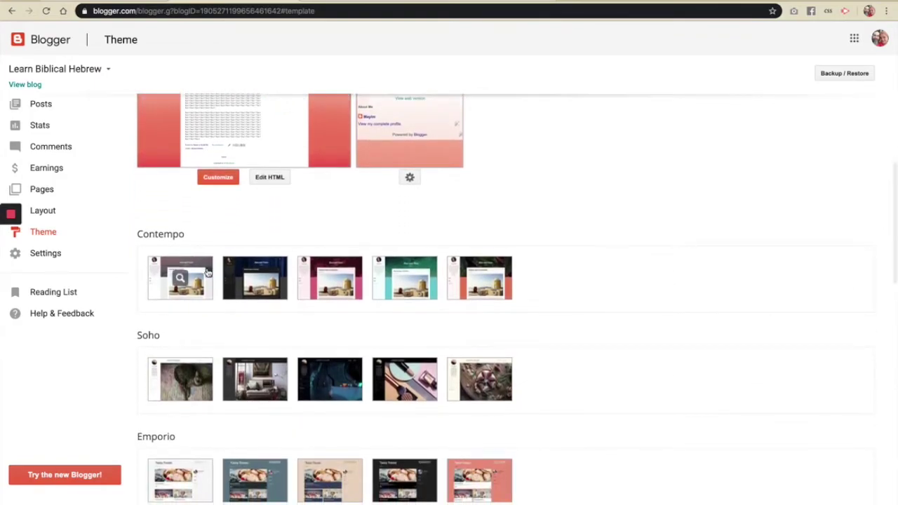
{"action": "scroll", "coordinate": [208, 273], "scroll_direction": "down", "scroll_amount": 1}
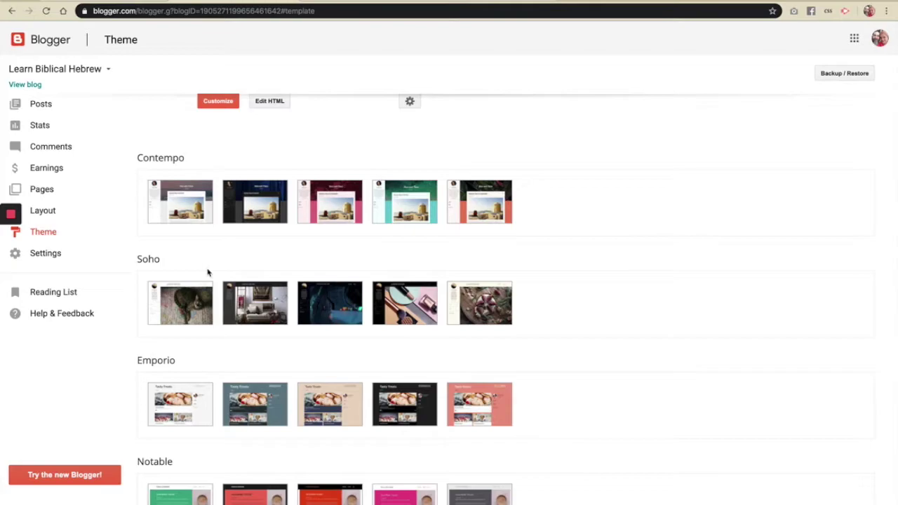
{"action": "scroll", "coordinate": [207, 273], "scroll_direction": "down", "scroll_amount": 1}
{"action": "scroll", "coordinate": [208, 273], "scroll_direction": "down", "scroll_amount": 2}
{"action": "scroll", "coordinate": [208, 277], "scroll_direction": "up", "scroll_amount": 2}
{"action": "mouse_move", "coordinate": [212, 313]}
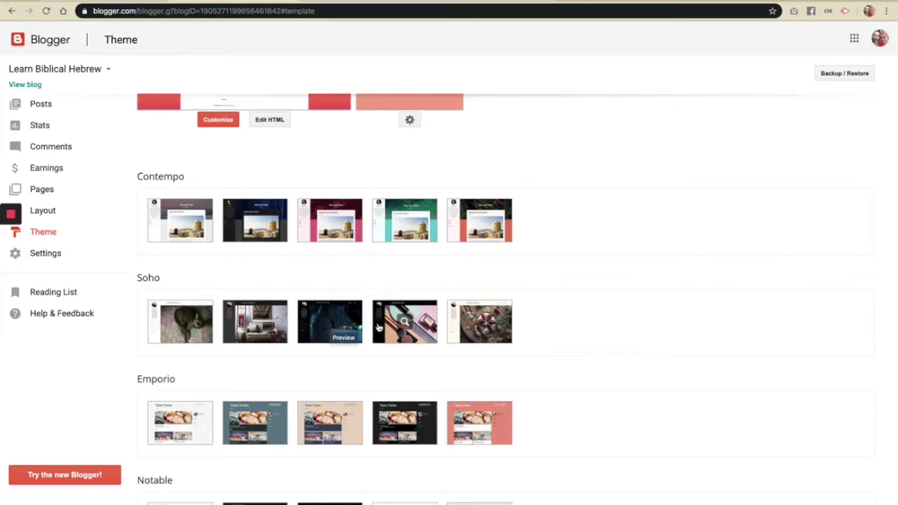
Preview the dark spaceship variant of the Soho theme on the blog and close the preview
{"action": "left_click", "coordinate": [317, 323]}
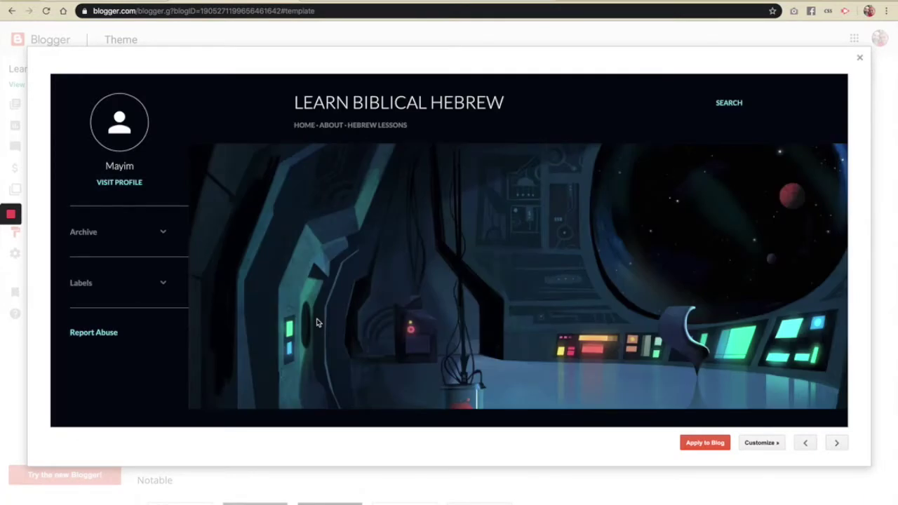
{"action": "scroll", "coordinate": [439, 349], "scroll_direction": "down", "scroll_amount": 5}
{"action": "scroll", "coordinate": [441, 349], "scroll_direction": "up", "scroll_amount": 5}
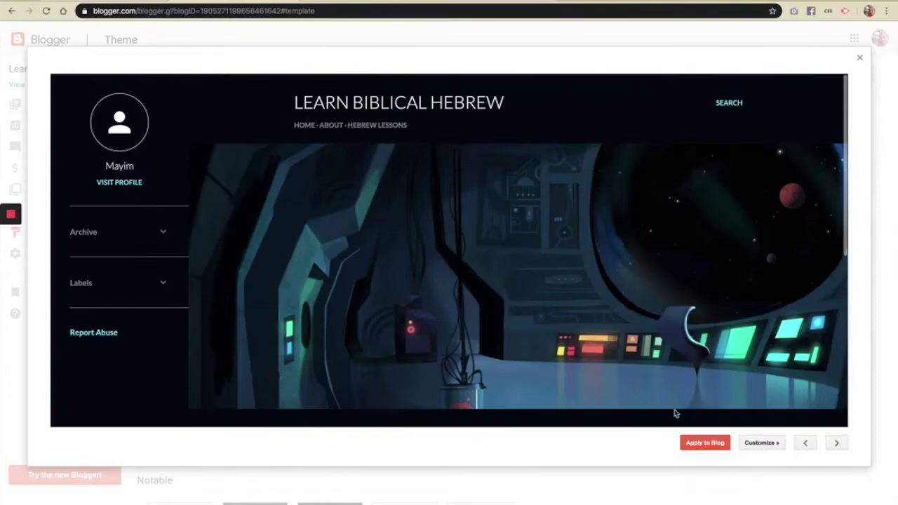
{"action": "left_click", "coordinate": [707, 441]}
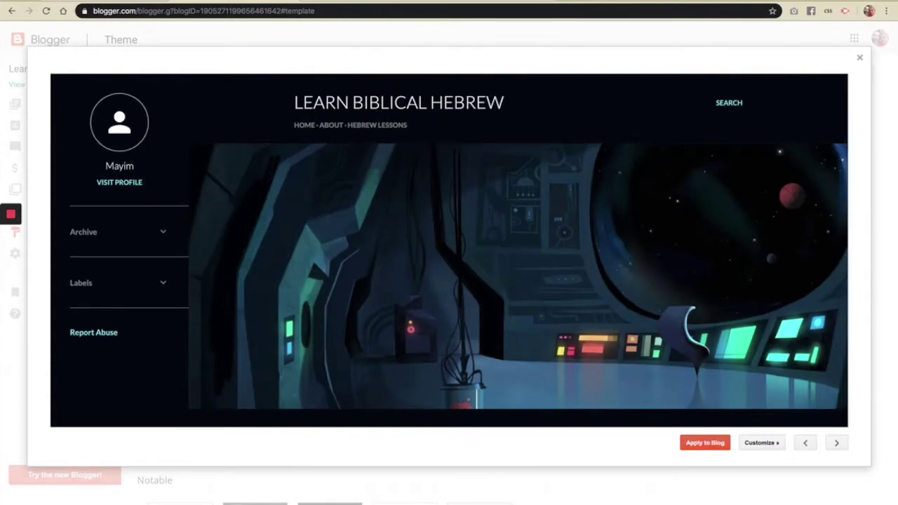
{"action": "left_click", "coordinate": [859, 57]}
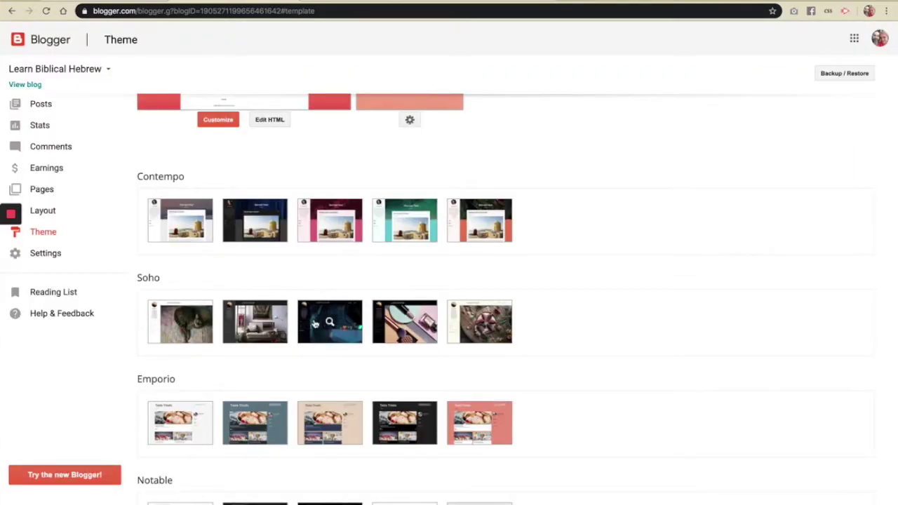
Preview the Soho theme variants with the living-room and fig-tart images, closing each preview
{"action": "left_click", "coordinate": [253, 326]}
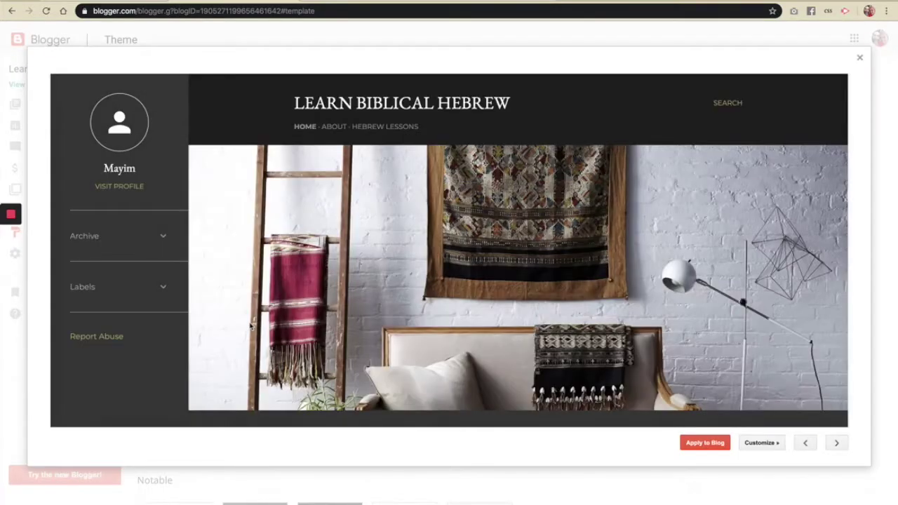
{"action": "scroll", "coordinate": [251, 326], "scroll_direction": "down", "scroll_amount": 4}
{"action": "scroll", "coordinate": [250, 326], "scroll_direction": "up", "scroll_amount": 4}
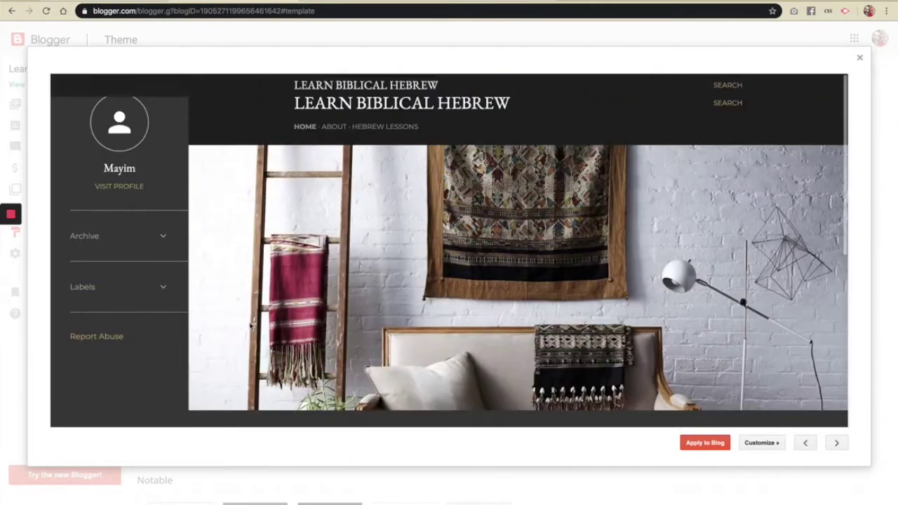
{"action": "left_click", "coordinate": [860, 57]}
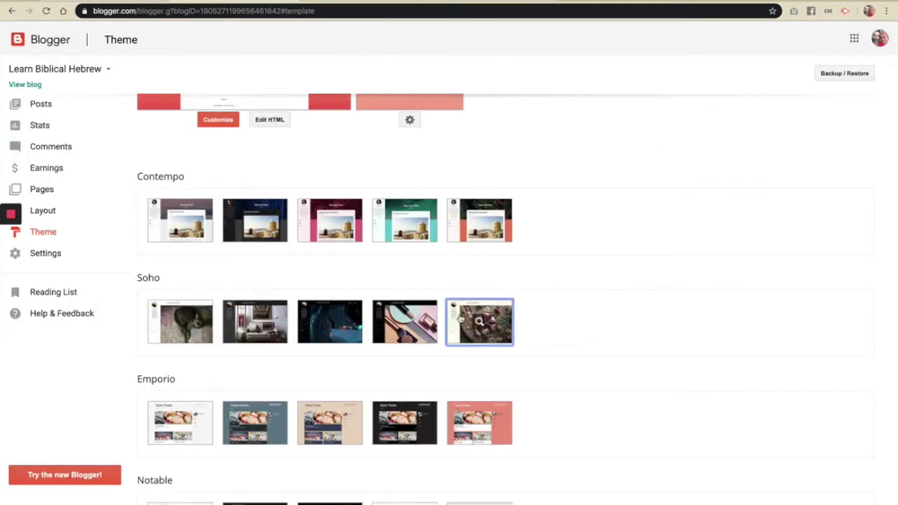
{"action": "left_click", "coordinate": [479, 322]}
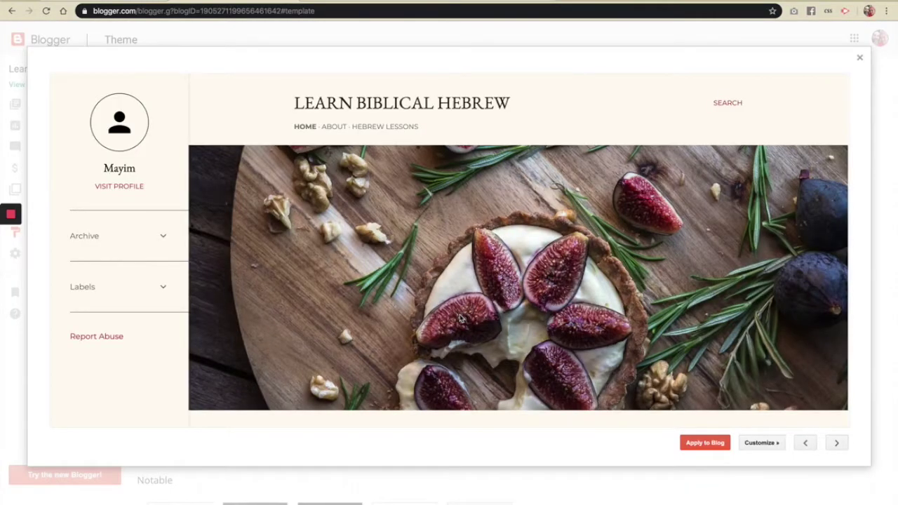
{"action": "left_click", "coordinate": [859, 59]}
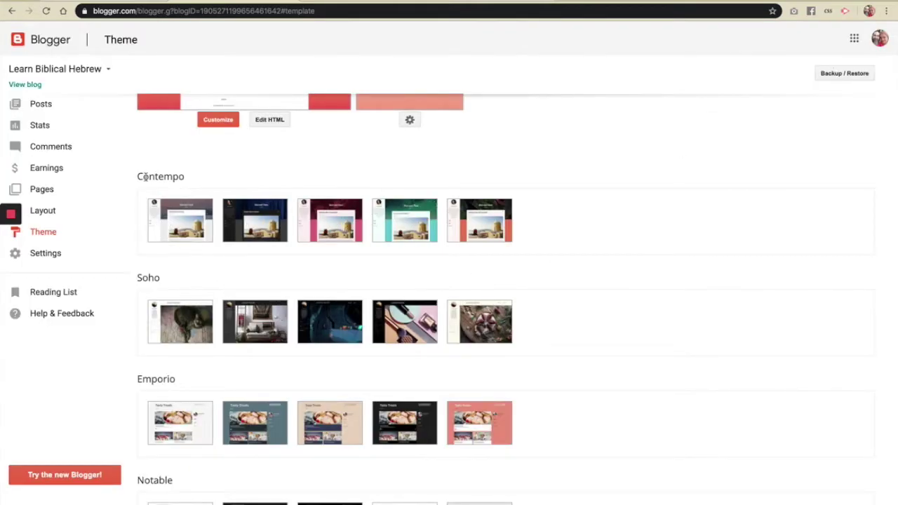
Preview the third, dark Picture Window theme variant and apply it to the blog
{"action": "scroll", "coordinate": [159, 404], "scroll_direction": "down", "scroll_amount": 3}
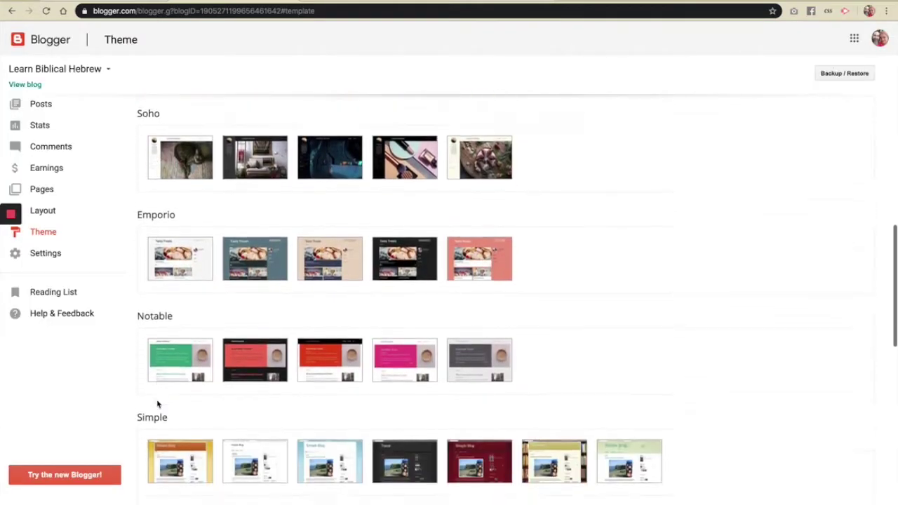
{"action": "scroll", "coordinate": [297, 445], "scroll_direction": "down", "scroll_amount": 5}
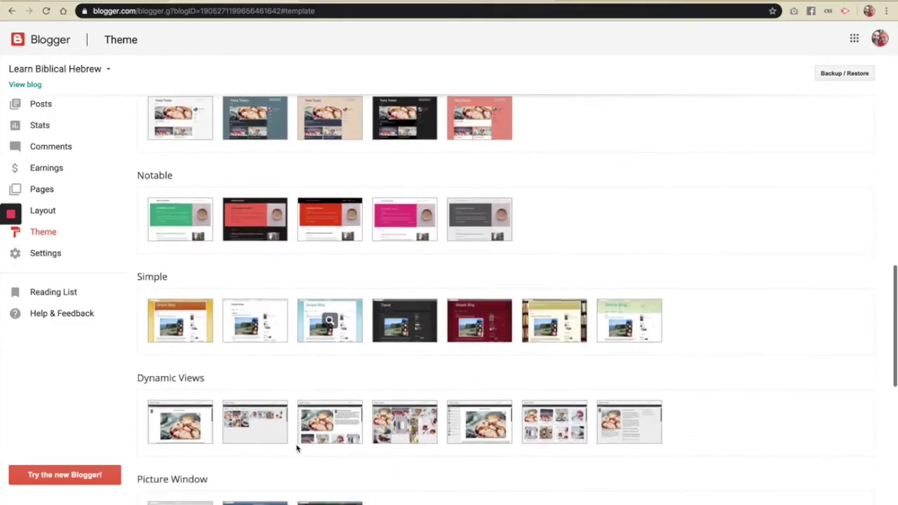
{"action": "scroll", "coordinate": [296, 448], "scroll_direction": "down", "scroll_amount": 2}
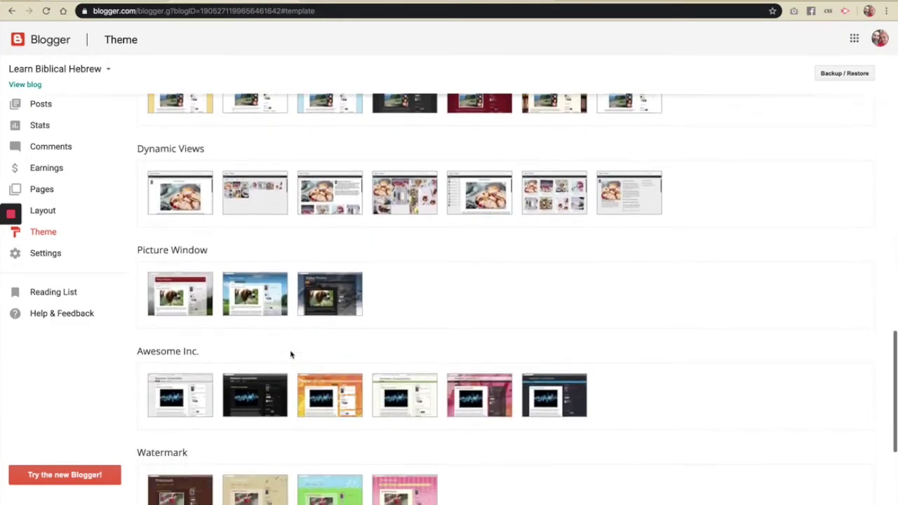
{"action": "left_click", "coordinate": [329, 295]}
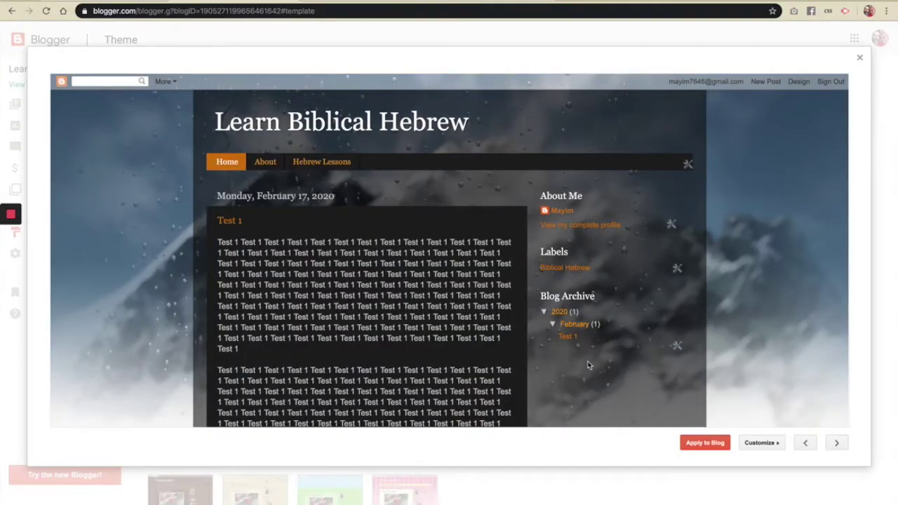
{"action": "left_click", "coordinate": [686, 443]}
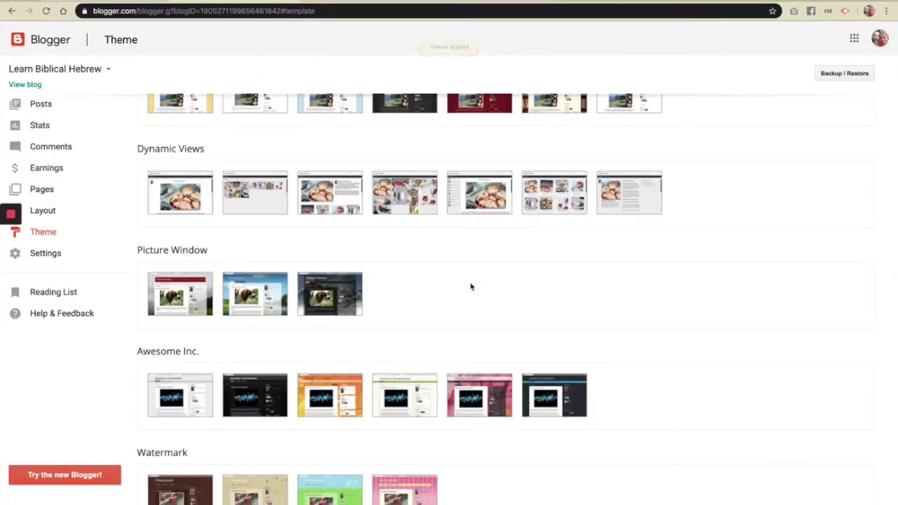
Check the theme thumbnails under Live on Blog and Mobile, and reload the live blog to view the applied theme
{"action": "scroll", "coordinate": [641, 227], "scroll_direction": "up", "scroll_amount": 15}
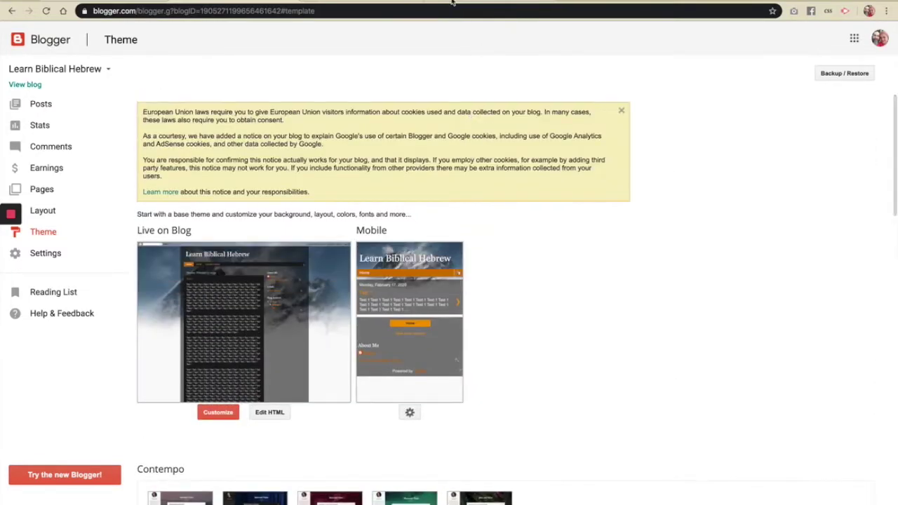
{"action": "left_click", "coordinate": [399, 1]}
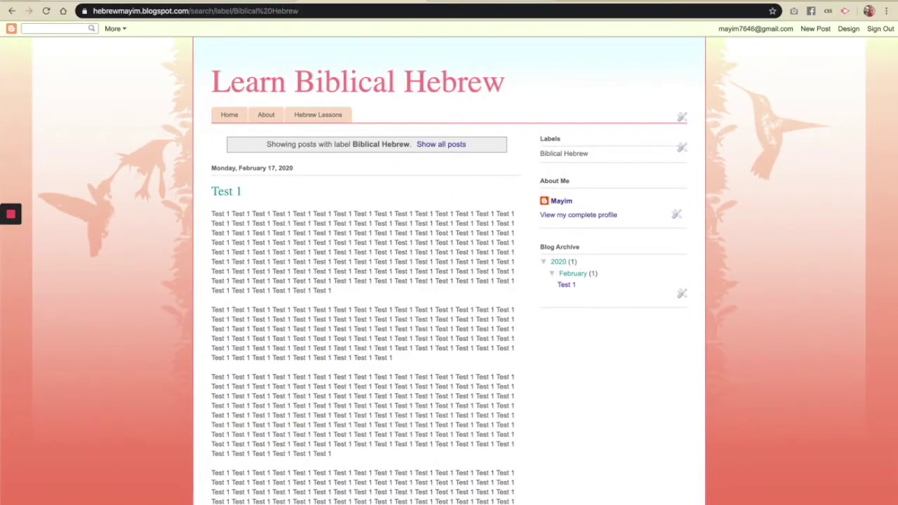
{"action": "left_click", "coordinate": [45, 12]}
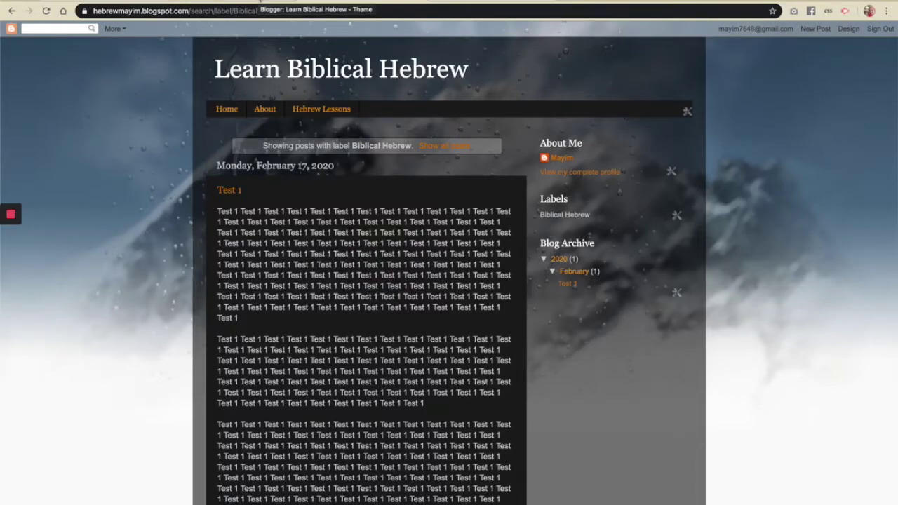
Open the theme customizer and preview the Simple, Dynamic Views, Picture Window and Awesome Inc. themes, returning to Simple
{"action": "left_click", "coordinate": [256, 2]}
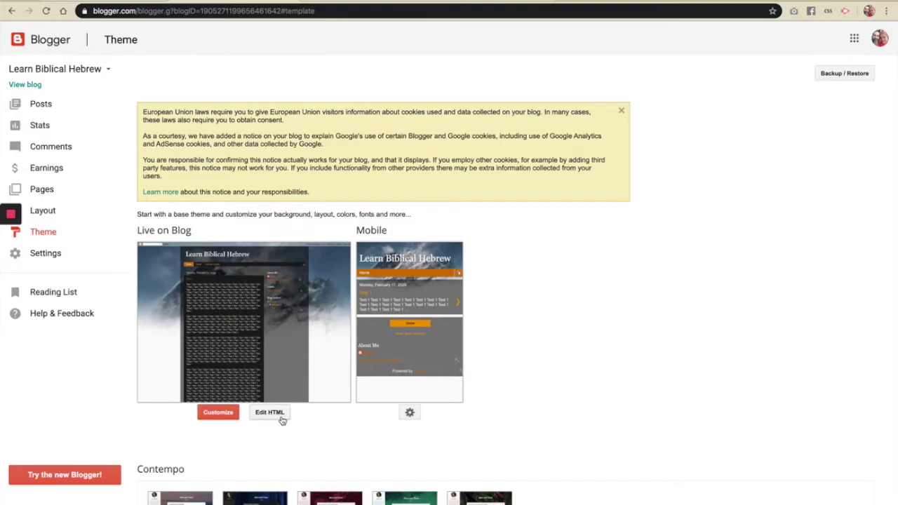
{"action": "left_click", "coordinate": [208, 416]}
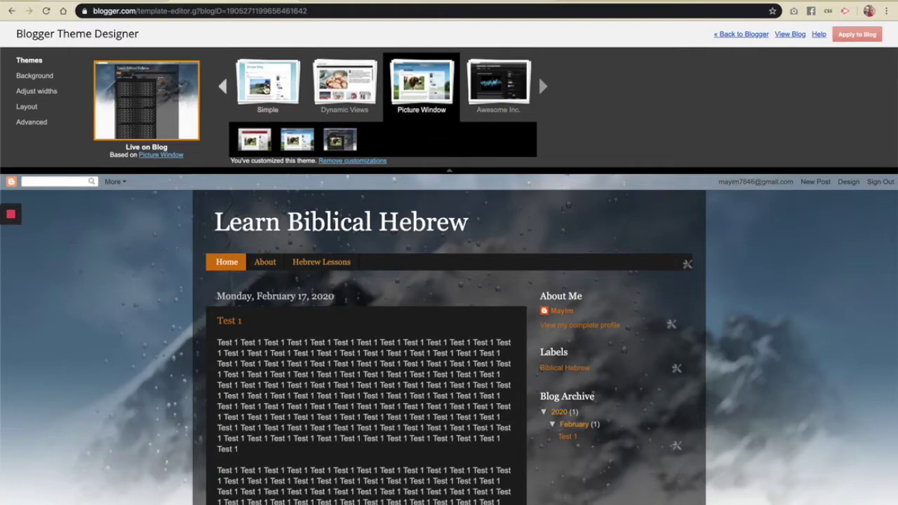
{"action": "left_click", "coordinate": [268, 87]}
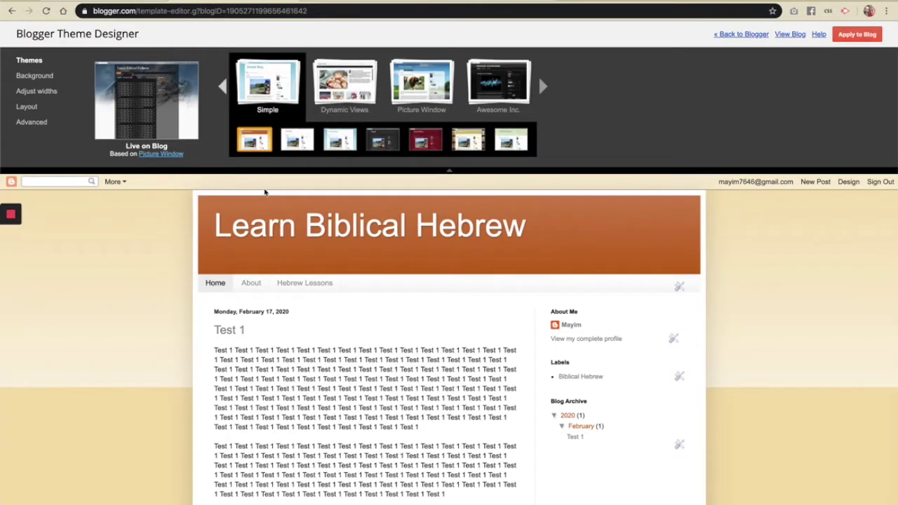
{"action": "left_click", "coordinate": [338, 81]}
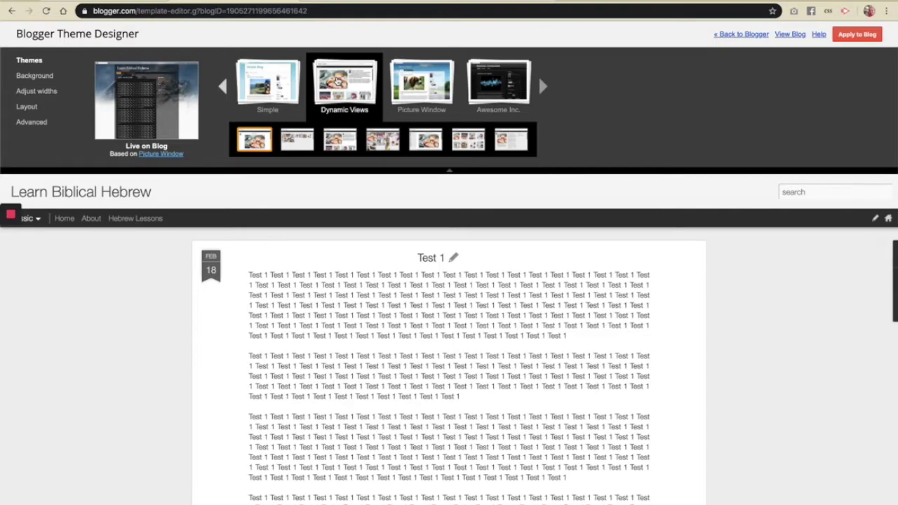
{"action": "left_click", "coordinate": [418, 93]}
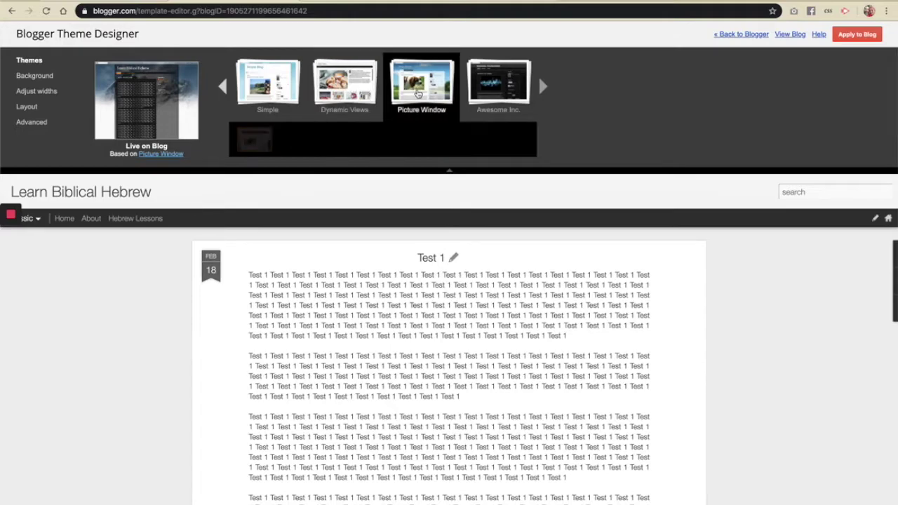
{"action": "left_click", "coordinate": [495, 95]}
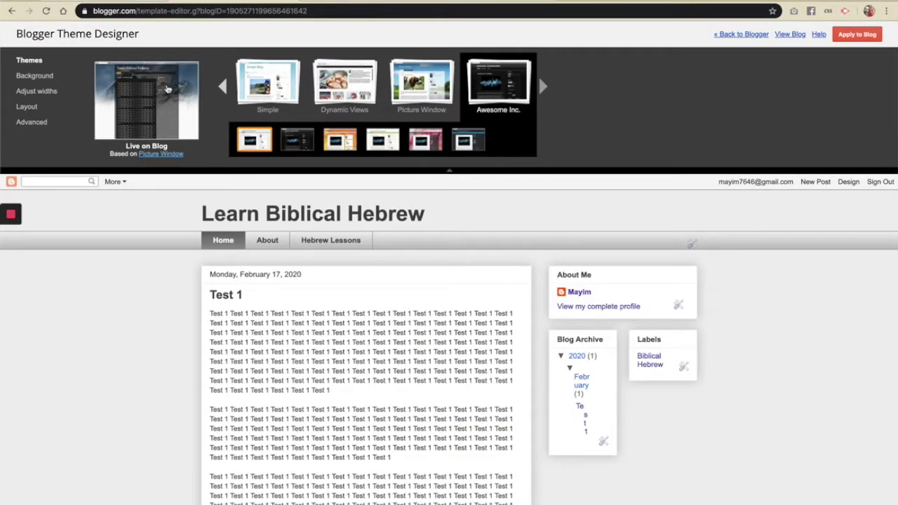
{"action": "left_click", "coordinate": [278, 85]}
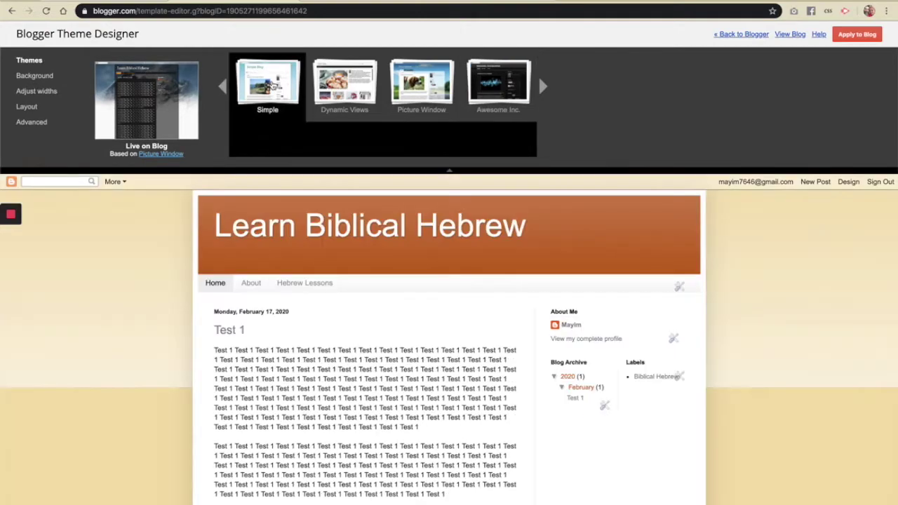
Apply the Dynamic Views theme to the blog and check it on the live blog
{"action": "left_click", "coordinate": [347, 84]}
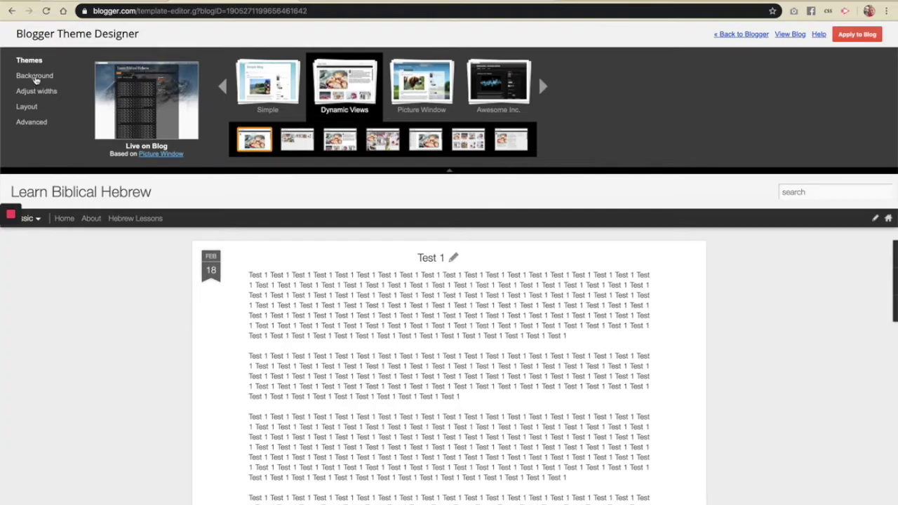
{"action": "left_click", "coordinate": [857, 34]}
{"action": "left_click", "coordinate": [371, 1]}
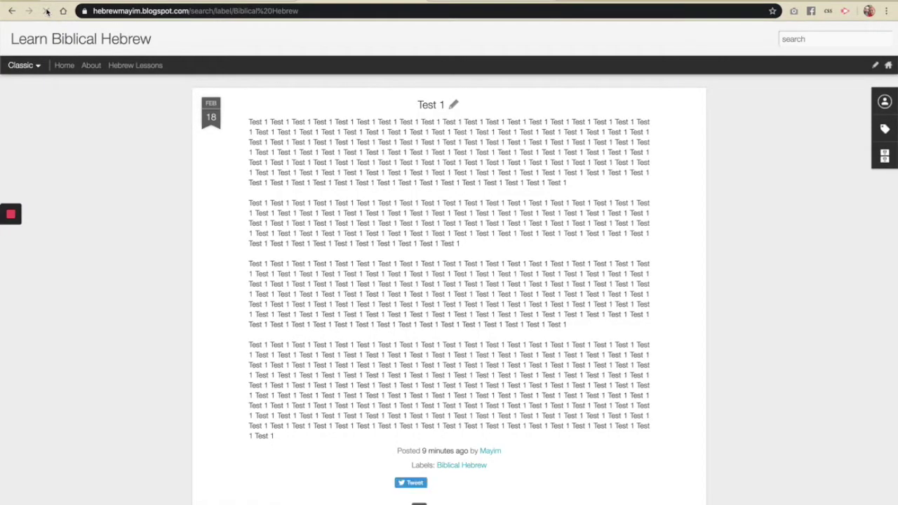
{"action": "left_click", "coordinate": [242, 2]}
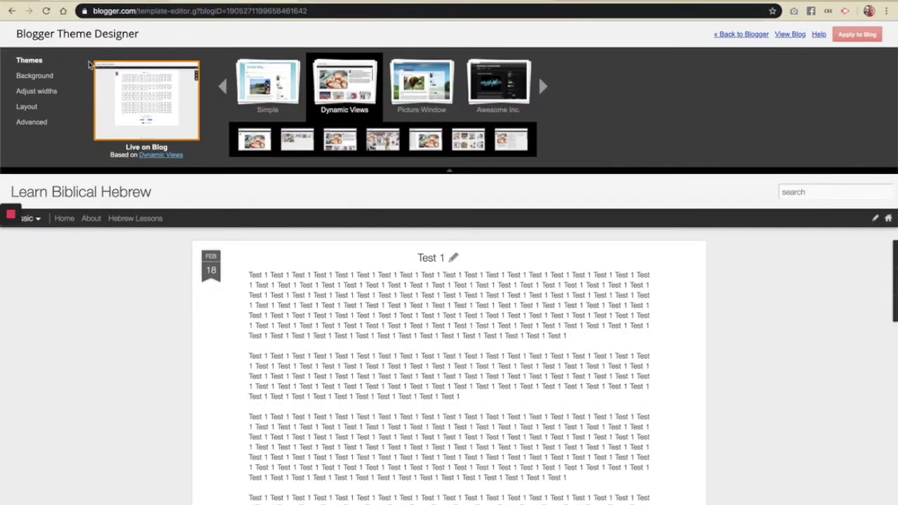
Preview the brown, red, navy, teal and olive green suggested color themes for the blog background
{"action": "left_click", "coordinate": [32, 76]}
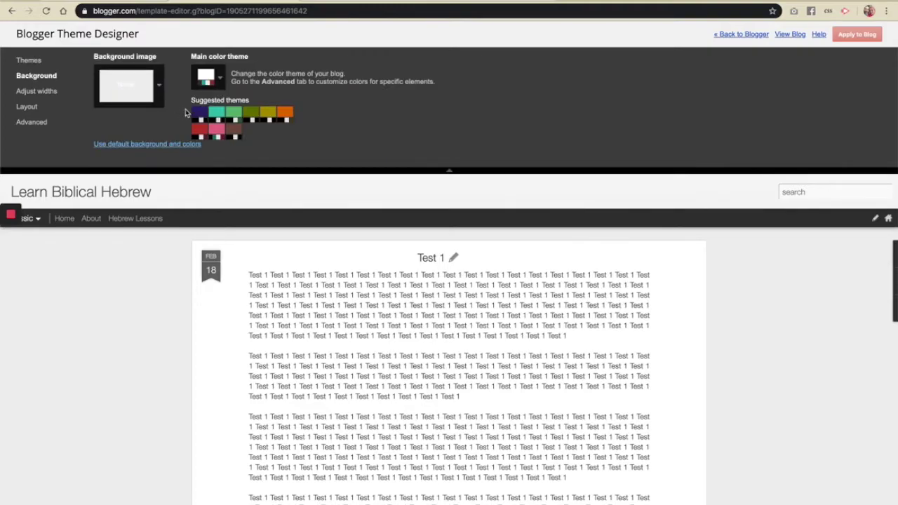
{"action": "left_click", "coordinate": [235, 136]}
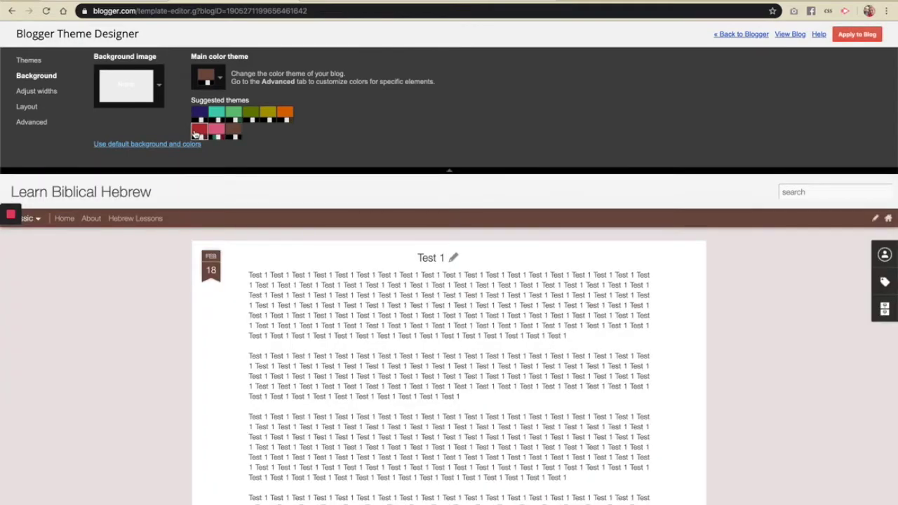
{"action": "left_click", "coordinate": [198, 132]}
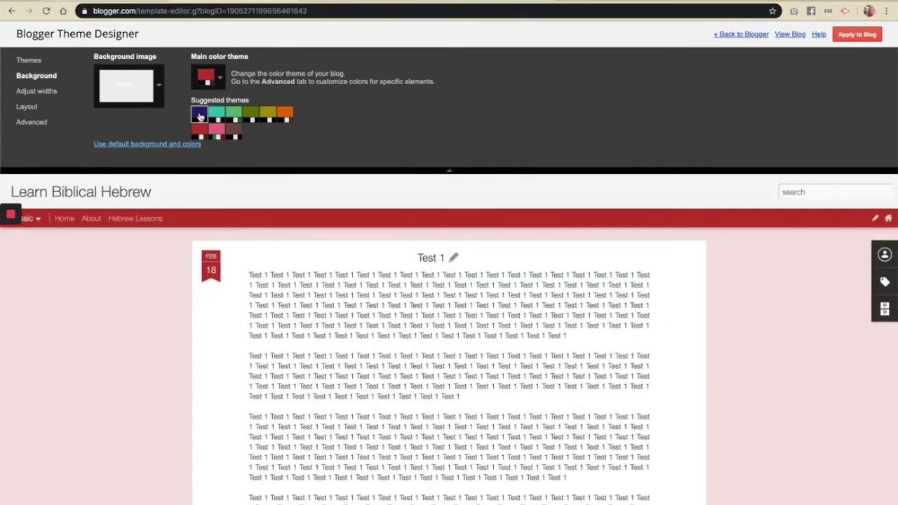
{"action": "left_click", "coordinate": [199, 115]}
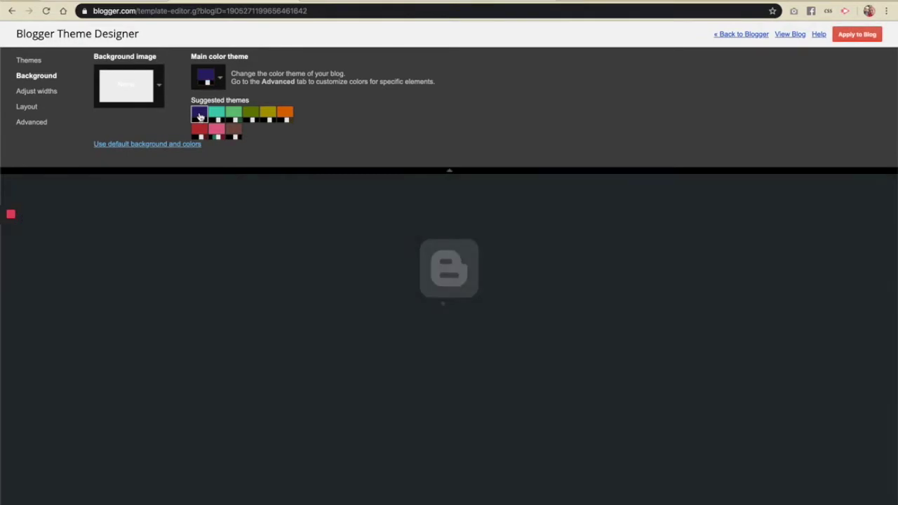
{"action": "left_click", "coordinate": [216, 114]}
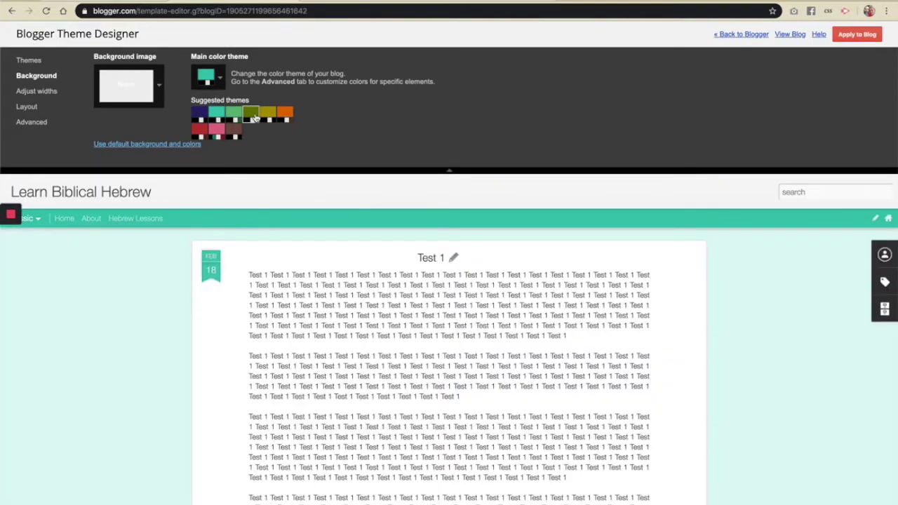
{"action": "left_click", "coordinate": [253, 116]}
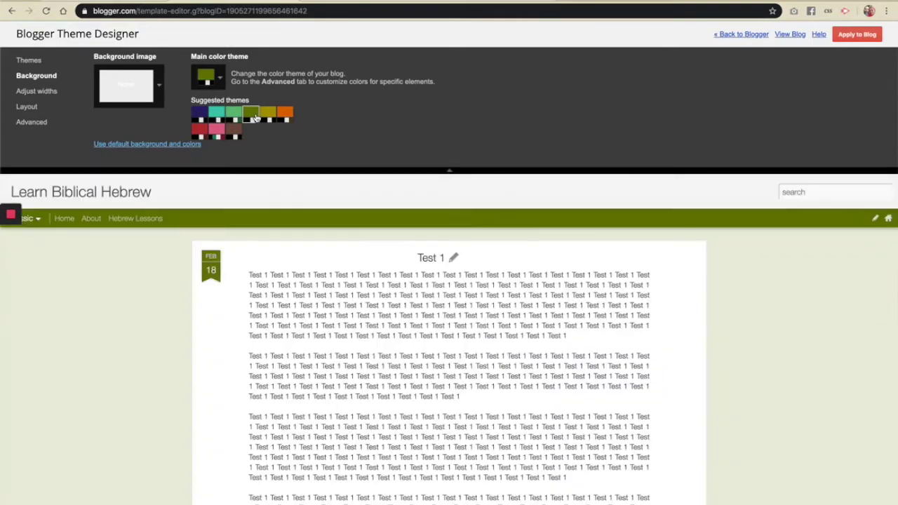
Choose the navy suggested color theme, apply it to the blog, and reload the live blog to check it
{"action": "left_click", "coordinate": [200, 116]}
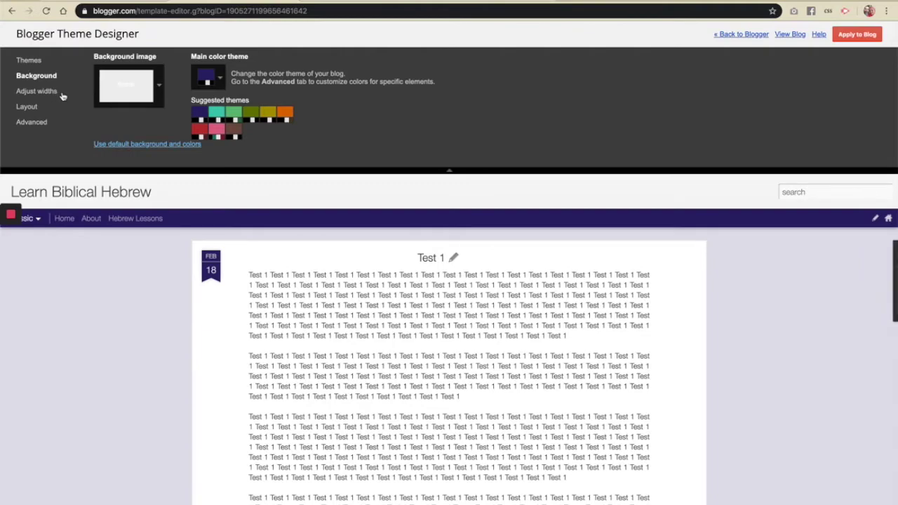
{"action": "left_click", "coordinate": [856, 38]}
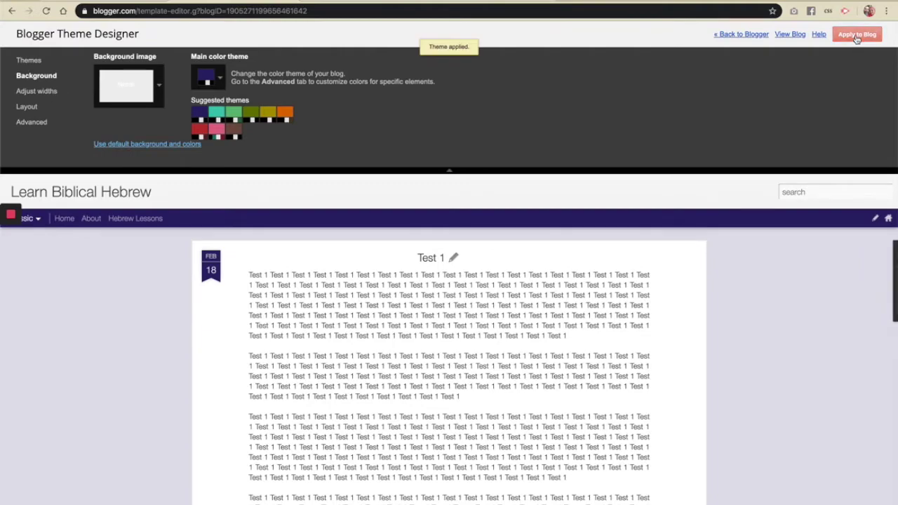
{"action": "left_click", "coordinate": [323, 4]}
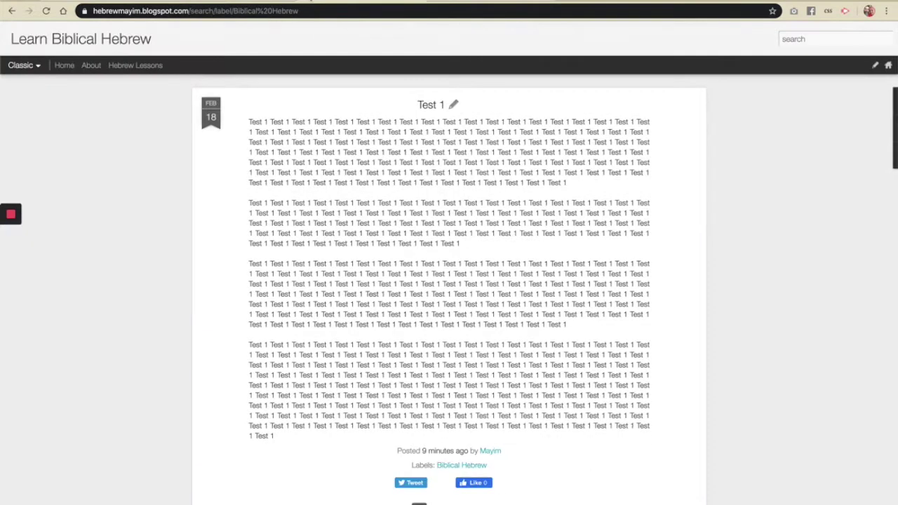
{"action": "left_click", "coordinate": [45, 12]}
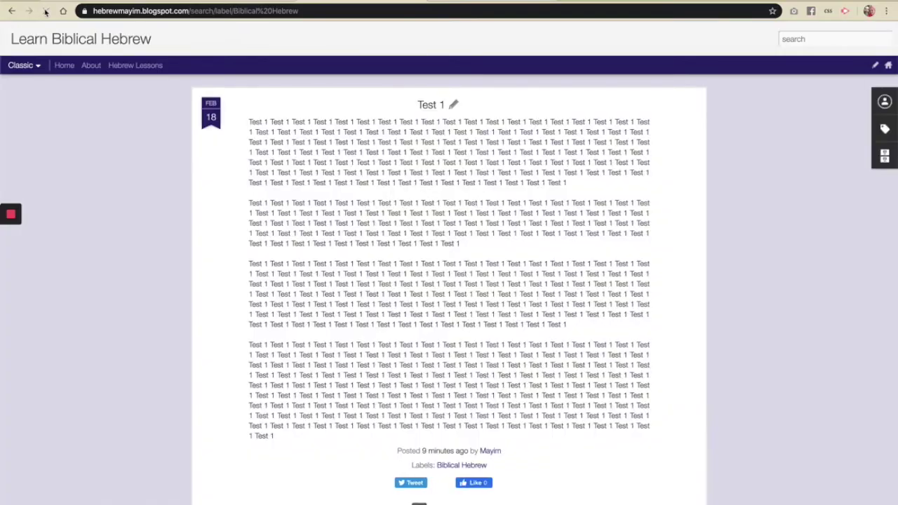
{"action": "left_click", "coordinate": [276, 3]}
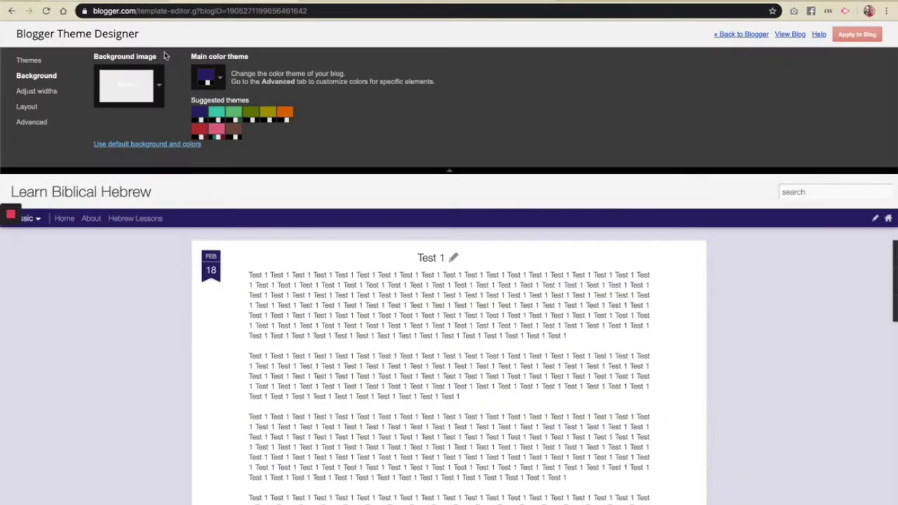
Try entire-blog widths of 1360, 1490 and 1010 px in the width settings
{"action": "left_click", "coordinate": [40, 94]}
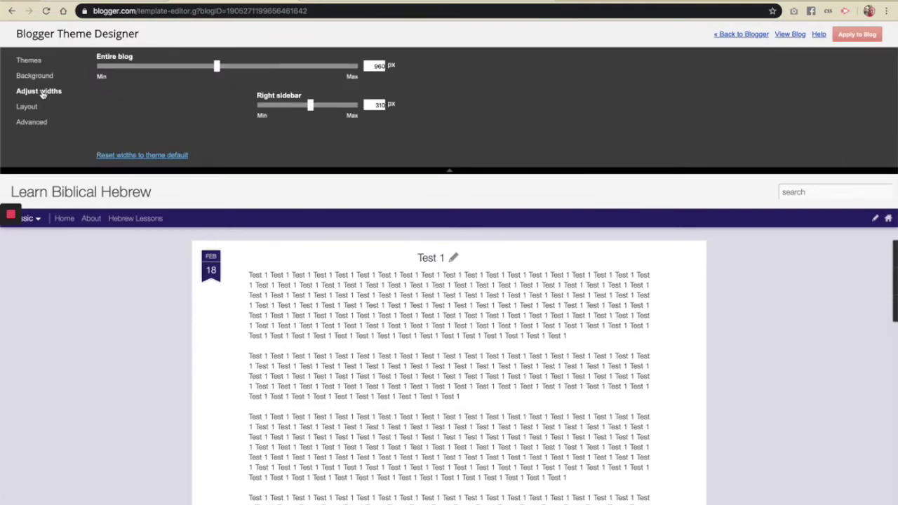
{"action": "left_click", "coordinate": [216, 66]}
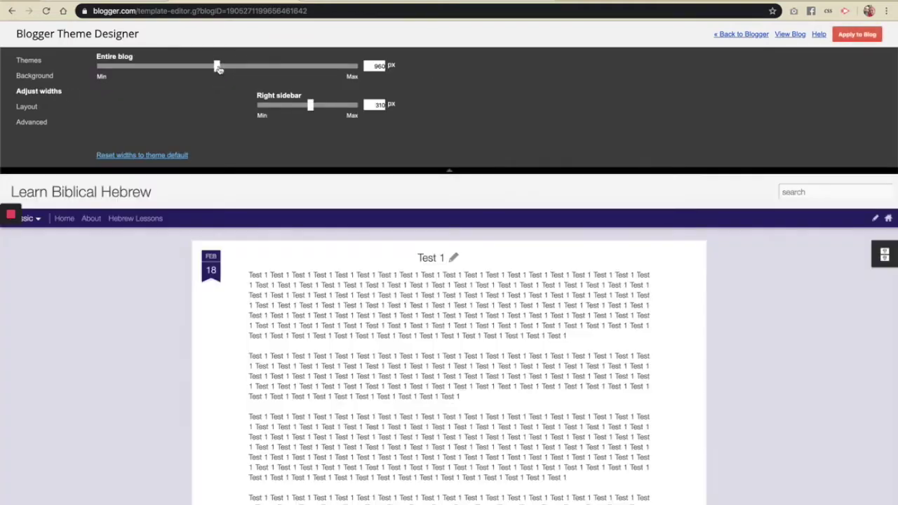
{"action": "left_click_drag", "start_coordinate": [217, 67], "coordinate": [321, 68]}
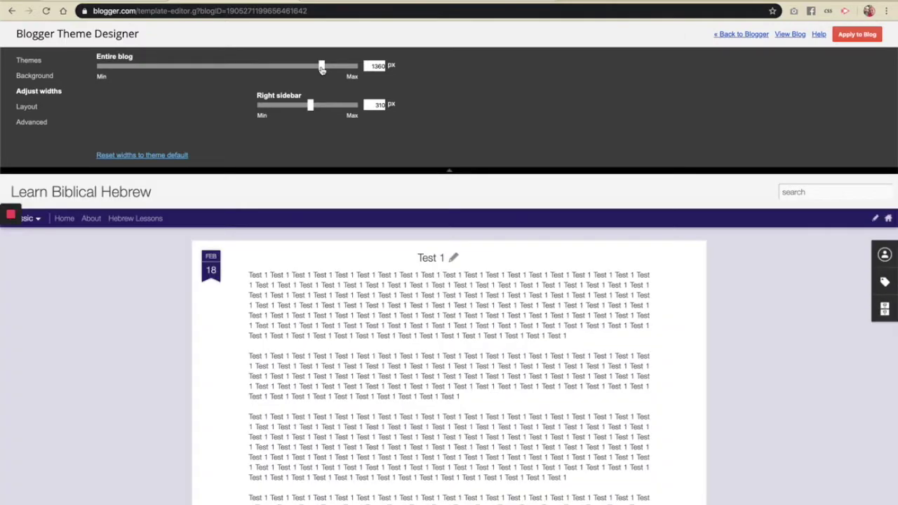
{"action": "left_click_drag", "start_coordinate": [321, 67], "coordinate": [356, 75]}
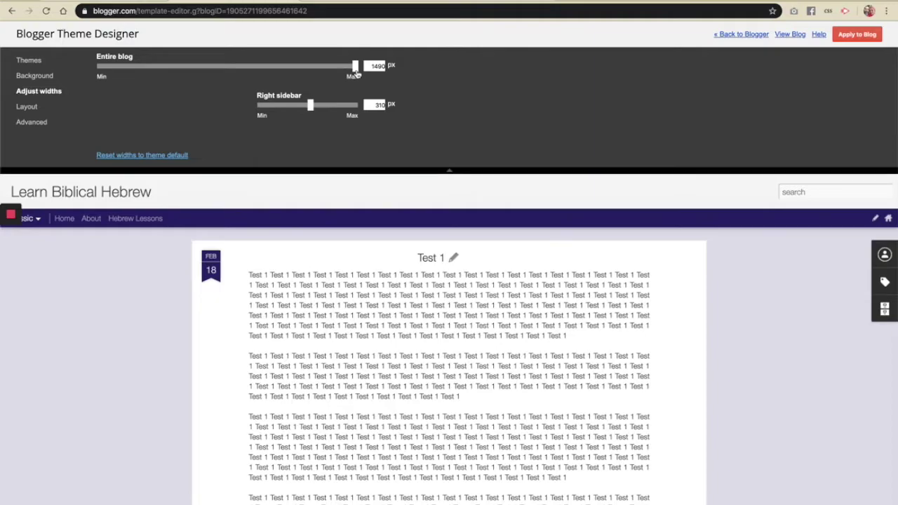
{"action": "left_click_drag", "start_coordinate": [356, 73], "coordinate": [231, 80]}
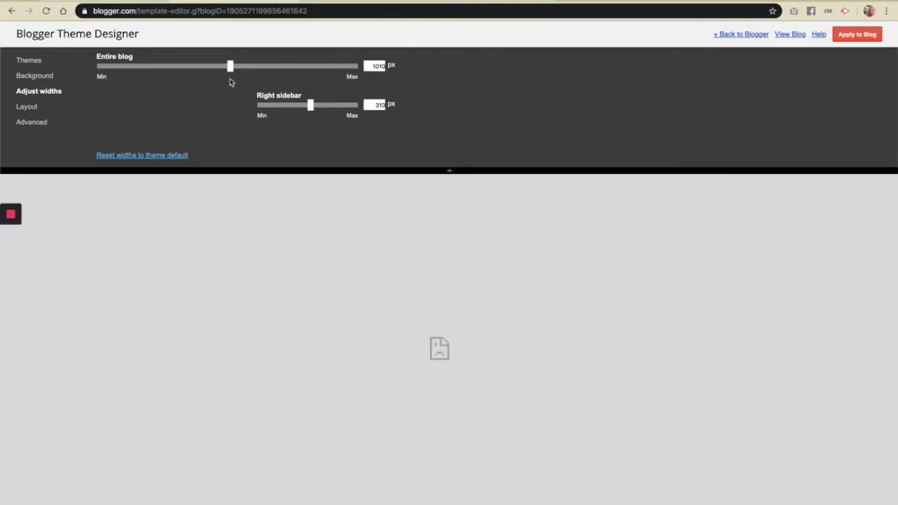
Reduce the entire-blog width to the minimum 500 px, apply it, and reload the live blog to check it
{"action": "left_click_drag", "start_coordinate": [241, 70], "coordinate": [97, 69]}
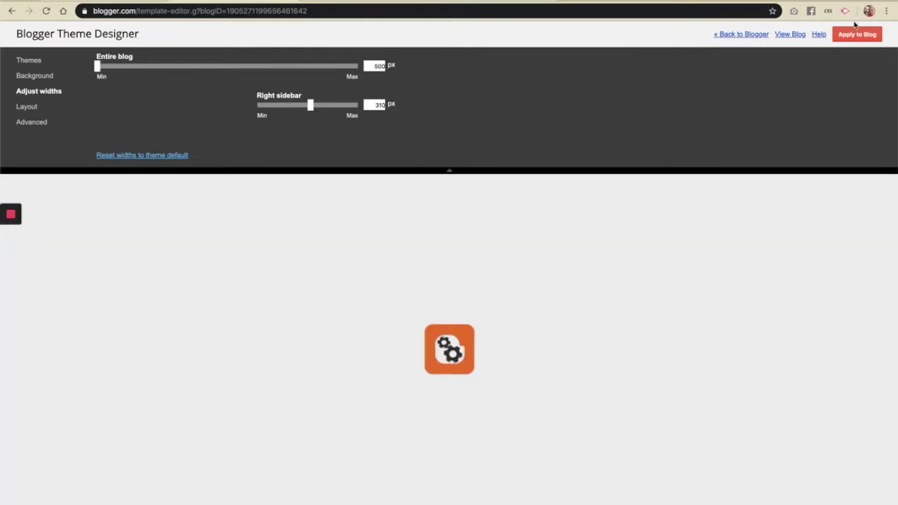
{"action": "left_click", "coordinate": [856, 35]}
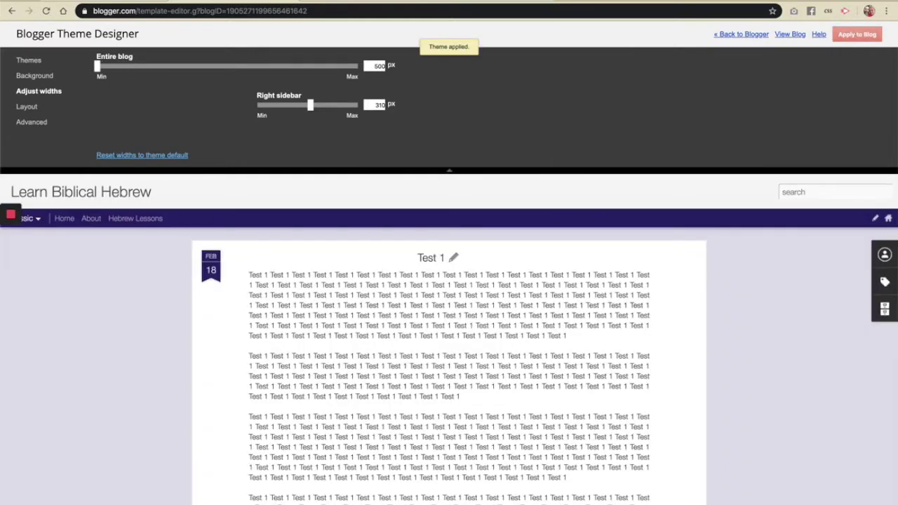
{"action": "left_click", "coordinate": [387, 5]}
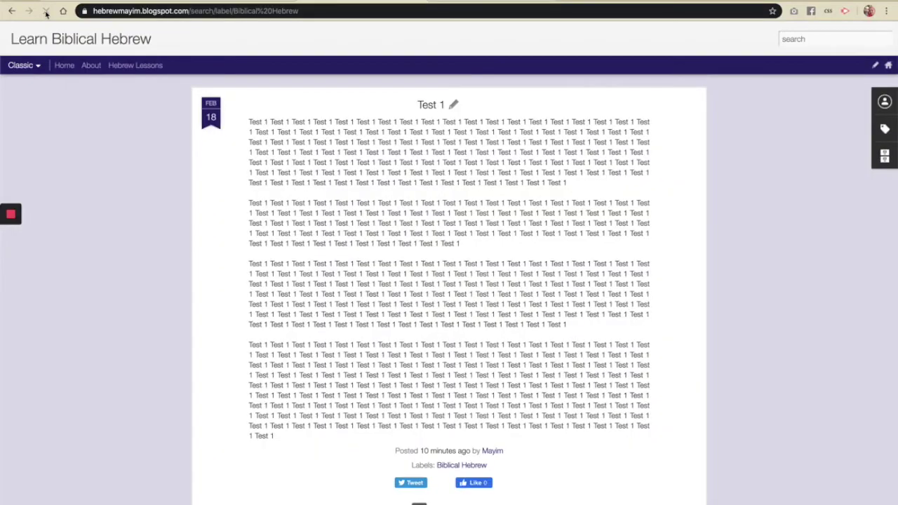
{"action": "left_click", "coordinate": [46, 11]}
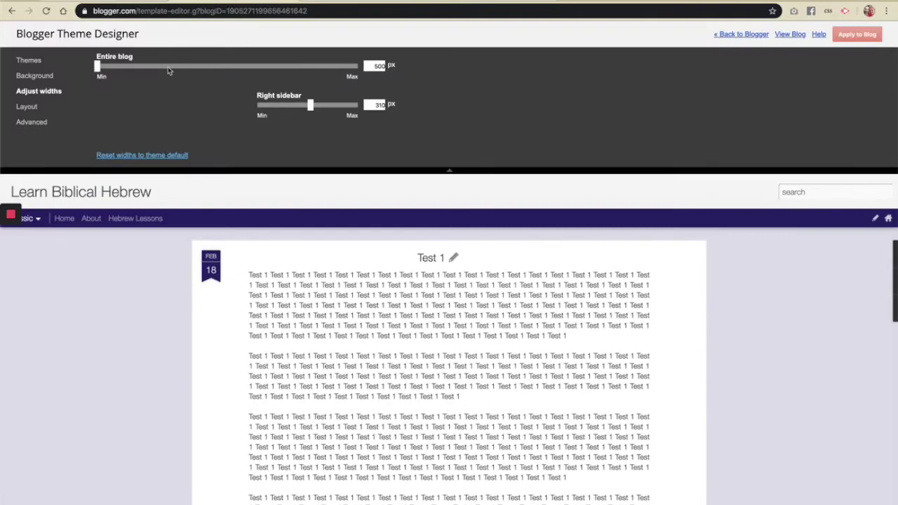
Set the entire-blog width to 1100 px and the right sidebar width to 500 px, and apply the changes
{"action": "left_click_drag", "start_coordinate": [98, 67], "coordinate": [255, 80]}
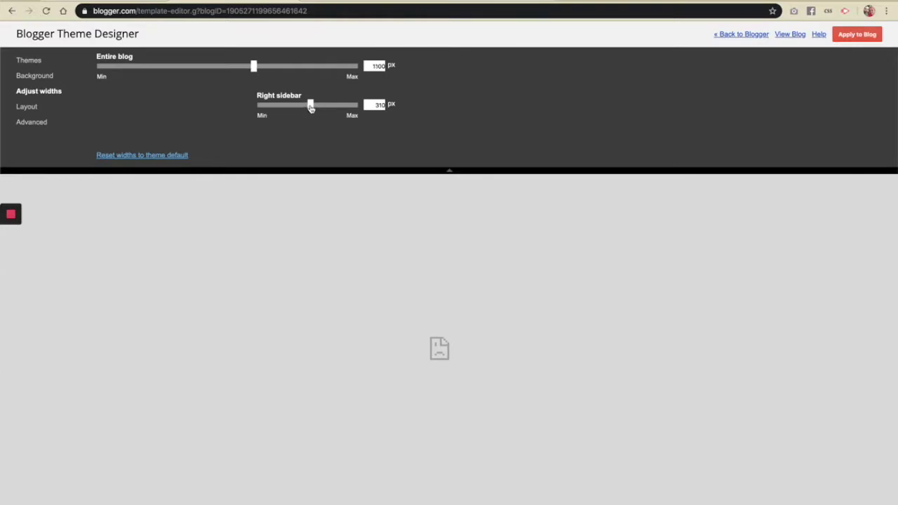
{"action": "left_click_drag", "start_coordinate": [311, 107], "coordinate": [358, 105]}
{"action": "left_click", "coordinate": [860, 40]}
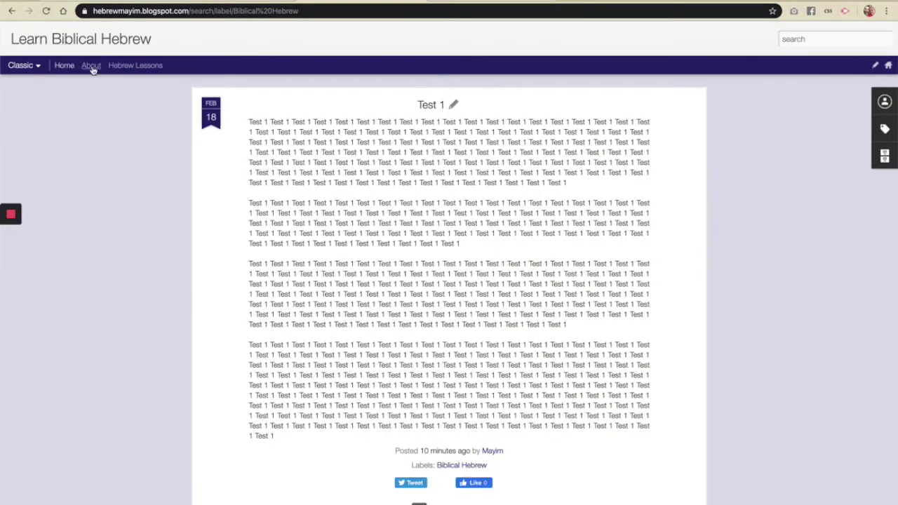
Check the About and Hebrew Lessons pages on the live blog, and compare the Magazine view with the Classic view
{"action": "left_click", "coordinate": [123, 68]}
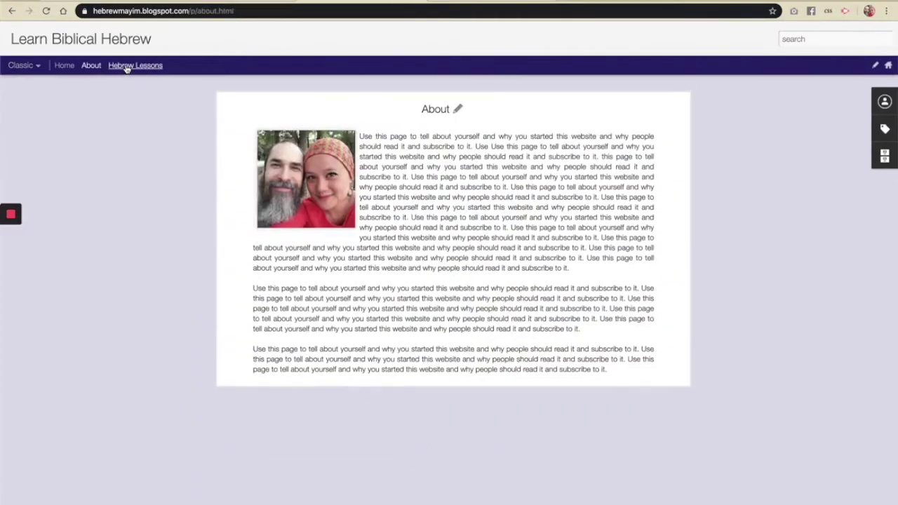
{"action": "left_click", "coordinate": [125, 66]}
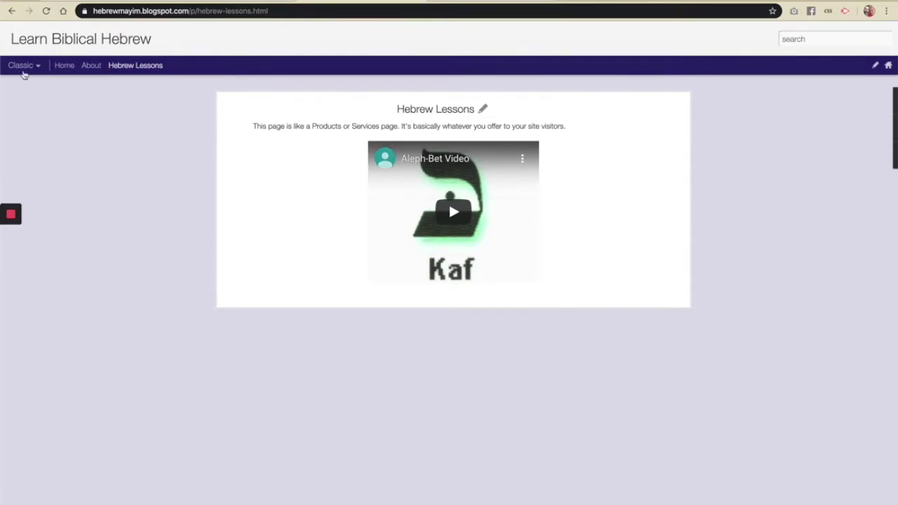
{"action": "left_click", "coordinate": [22, 66]}
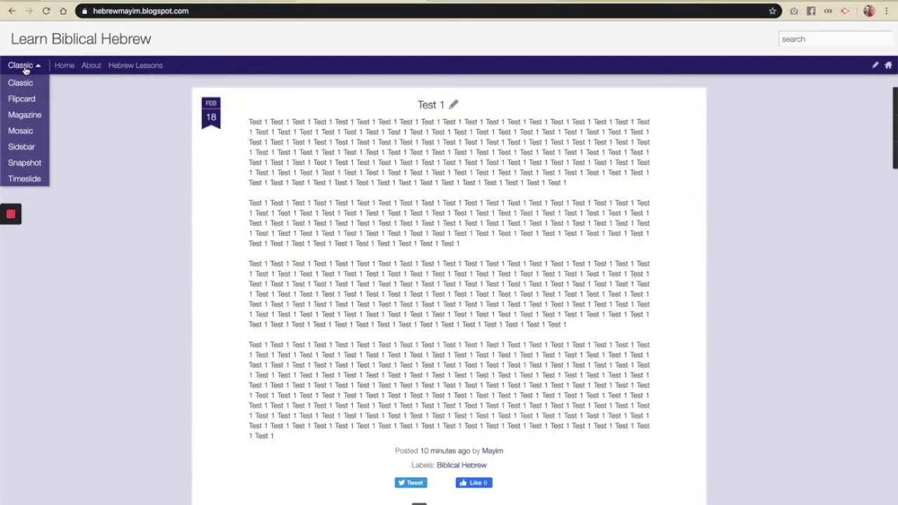
{"action": "left_click", "coordinate": [25, 115]}
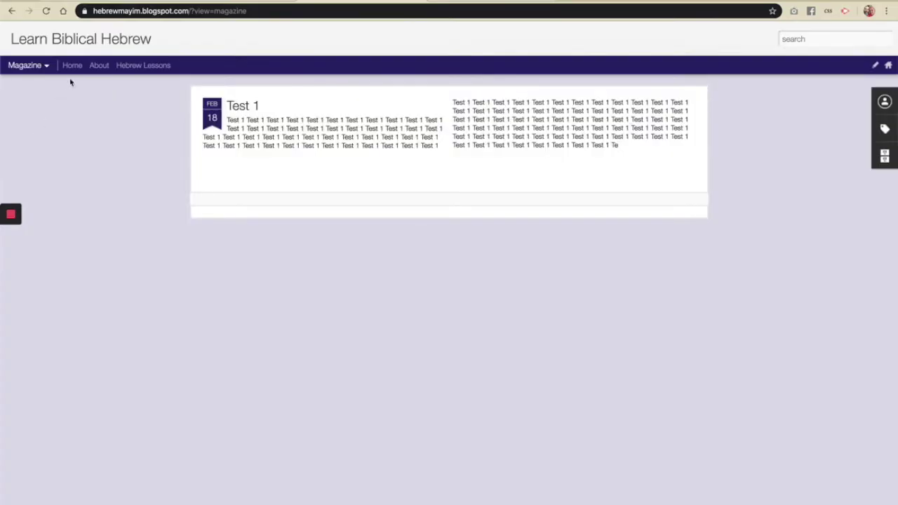
{"action": "left_click", "coordinate": [47, 66]}
{"action": "left_click", "coordinate": [33, 88]}
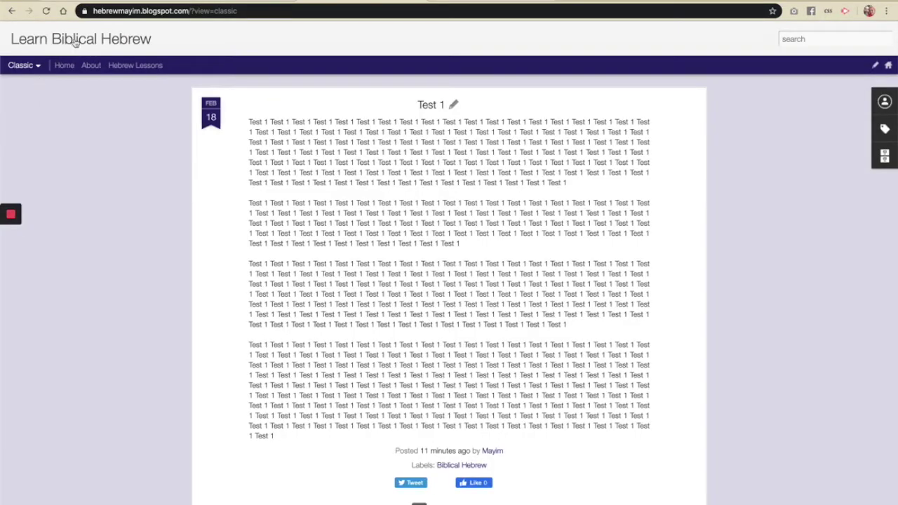
{"action": "left_click", "coordinate": [36, 66]}
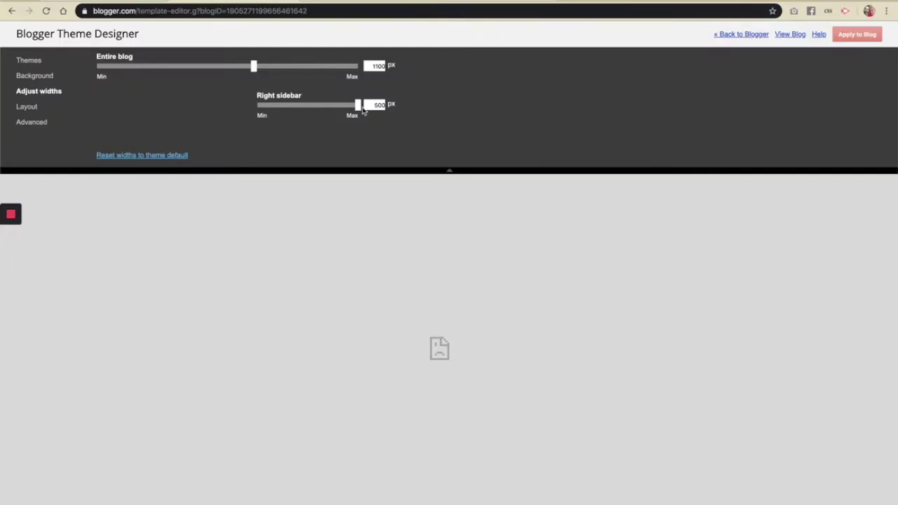
Narrow the right sidebar and apply it, and widen the sidebar back to the maximum 500 px and apply it
{"action": "left_click_drag", "start_coordinate": [359, 109], "coordinate": [305, 112]}
{"action": "left_click", "coordinate": [854, 33]}
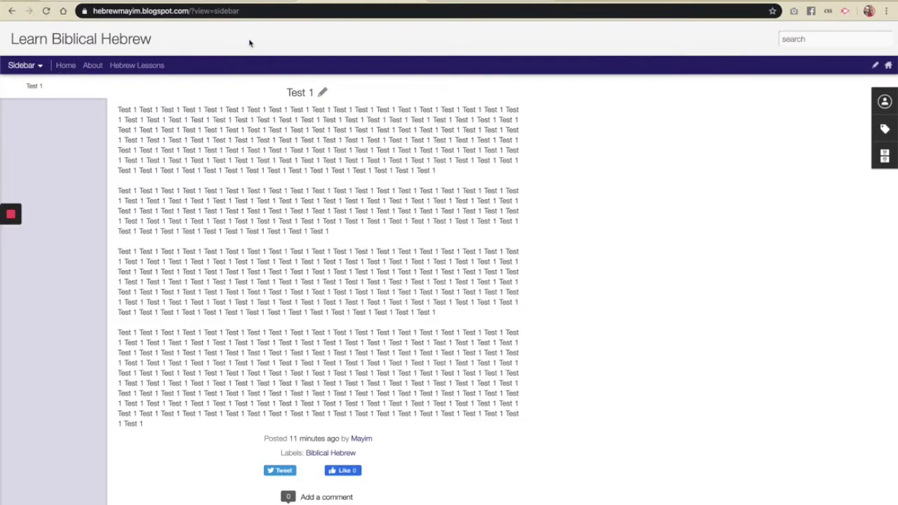
{"action": "left_click", "coordinate": [242, 4]}
{"action": "left_click_drag", "start_coordinate": [314, 110], "coordinate": [401, 119]}
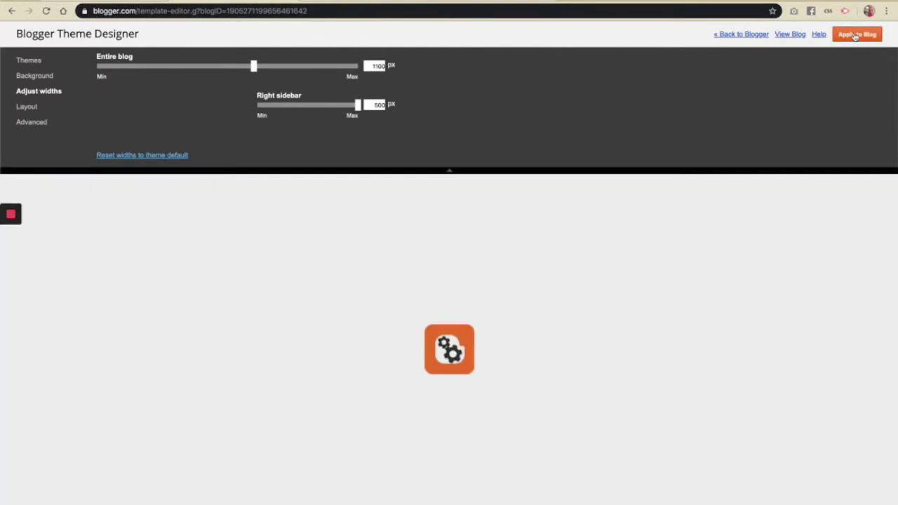
{"action": "left_click", "coordinate": [855, 36]}
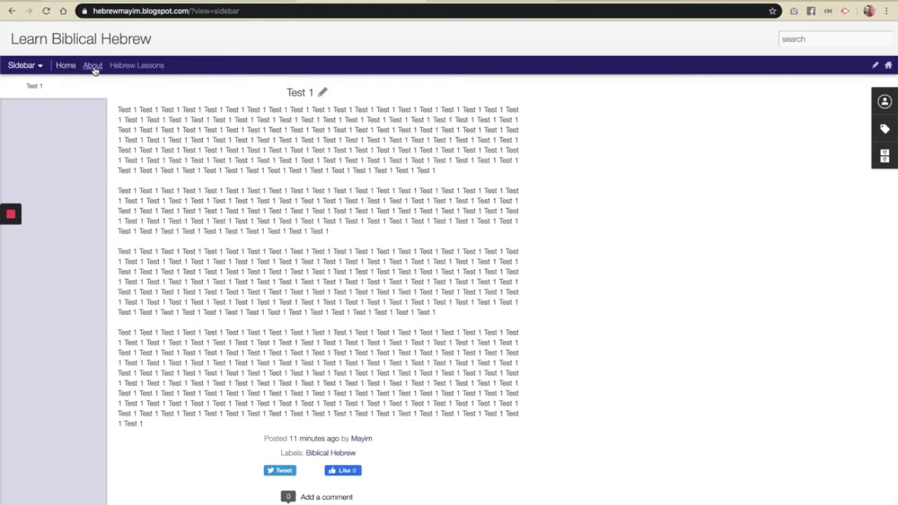
Check how the About and Hebrew Lessons pages look in the live blog's Sidebar view
{"action": "left_click", "coordinate": [93, 68]}
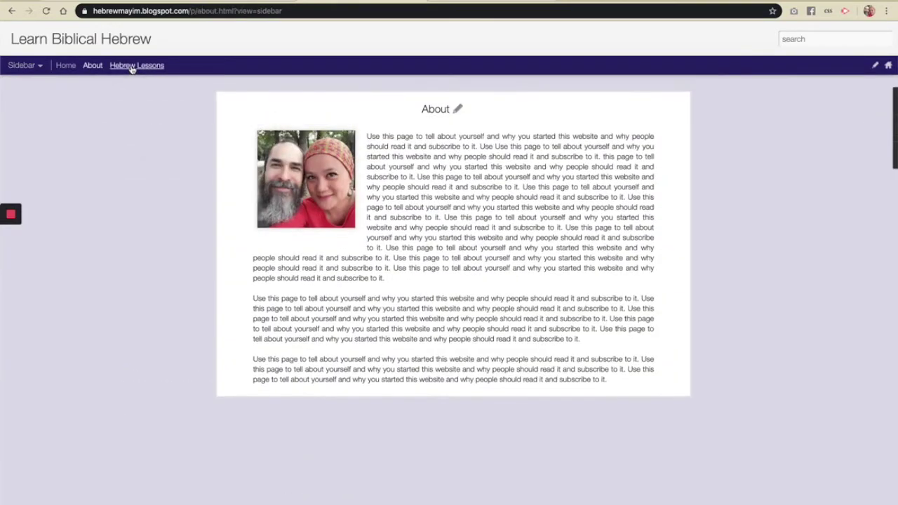
{"action": "left_click", "coordinate": [132, 66]}
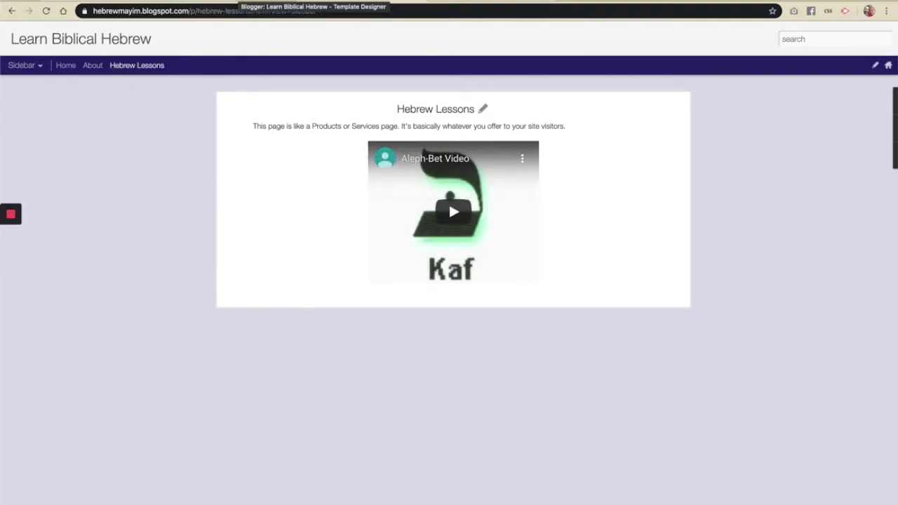
{"action": "left_click", "coordinate": [314, 1]}
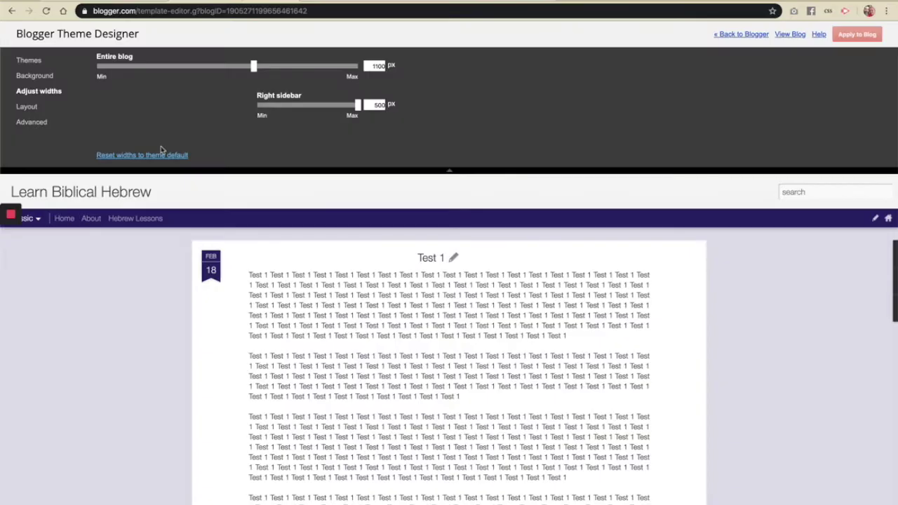
Open the theme designer's layout options, and examine the Home page post on the live blog in Sidebar view
{"action": "left_click", "coordinate": [32, 109]}
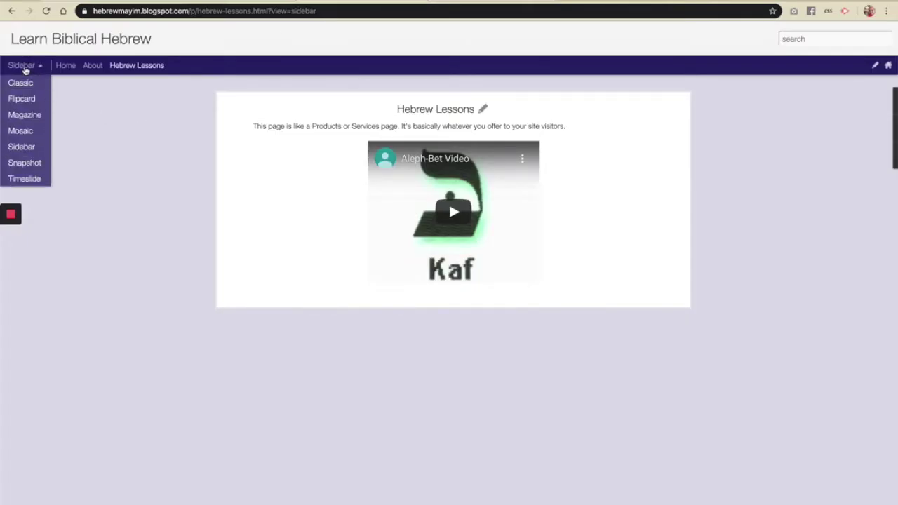
{"action": "left_click", "coordinate": [120, 66]}
{"action": "left_click", "coordinate": [65, 64]}
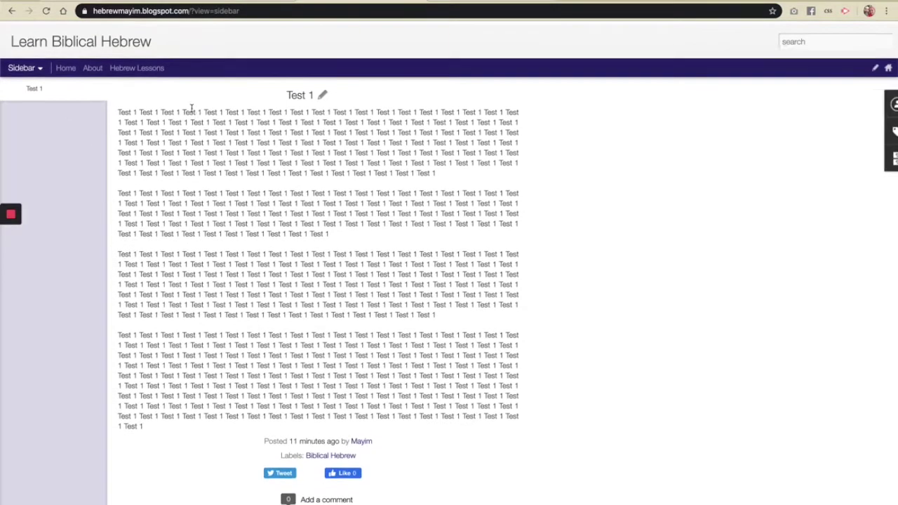
{"action": "scroll", "coordinate": [190, 109], "scroll_direction": "down", "scroll_amount": 4}
{"action": "scroll", "coordinate": [191, 108], "scroll_direction": "up", "scroll_amount": 4}
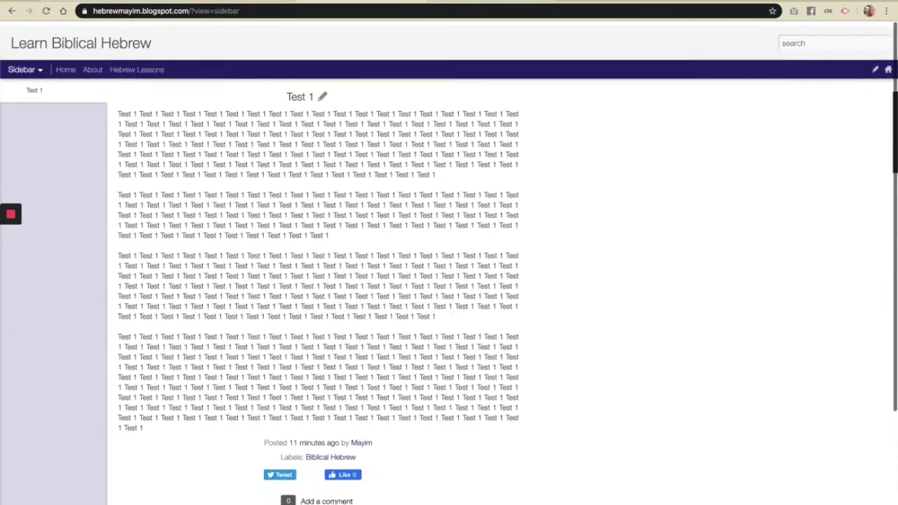
In the advanced theme settings, try #2b256f and #6f2b25 as the header background color, then restore #f3f3f3
{"action": "left_click", "coordinate": [240, 1]}
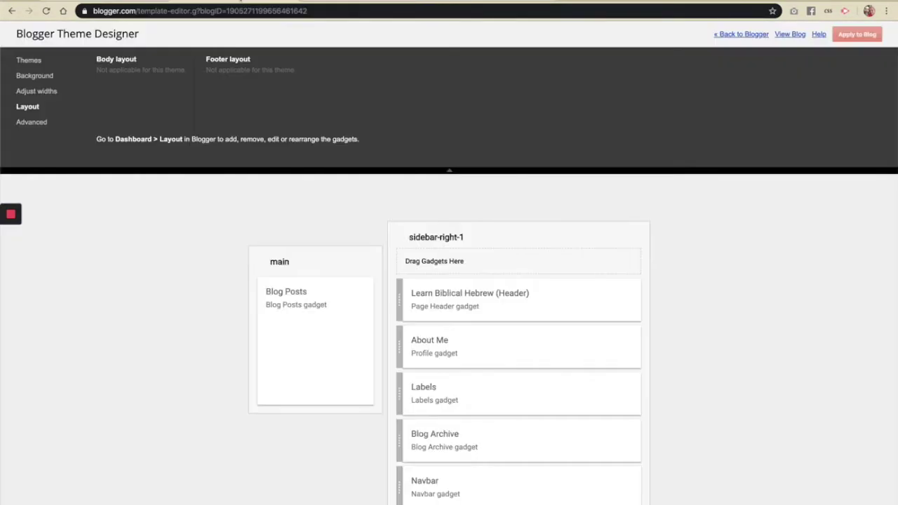
{"action": "left_click", "coordinate": [32, 124]}
{"action": "left_click", "coordinate": [26, 108]}
{"action": "left_click", "coordinate": [29, 123]}
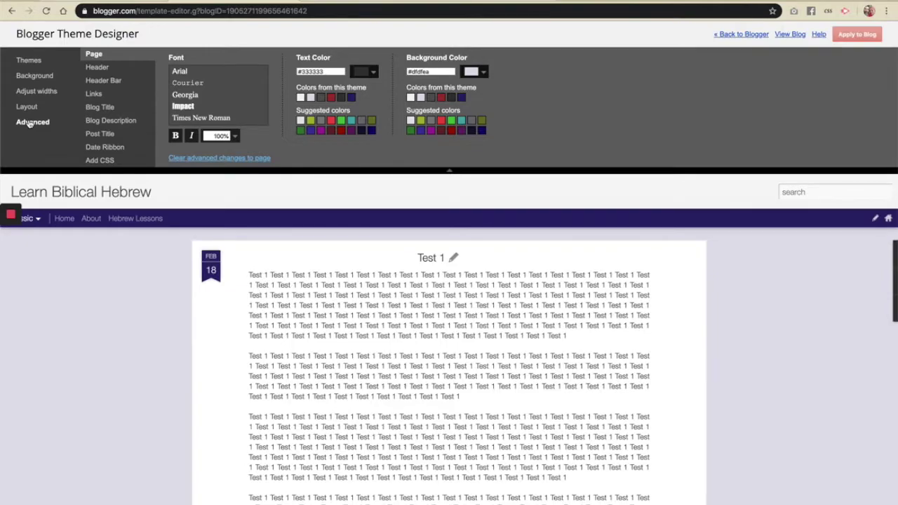
{"action": "left_click", "coordinate": [98, 68]}
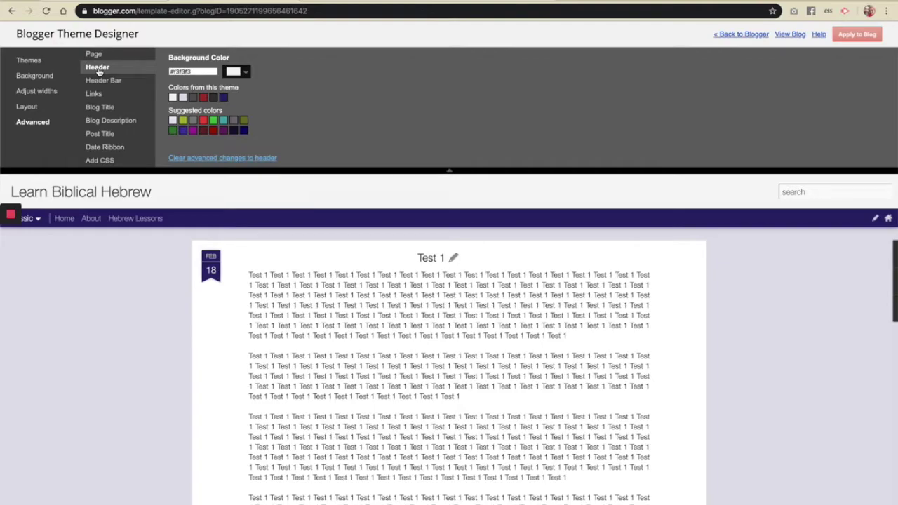
{"action": "left_click", "coordinate": [223, 97]}
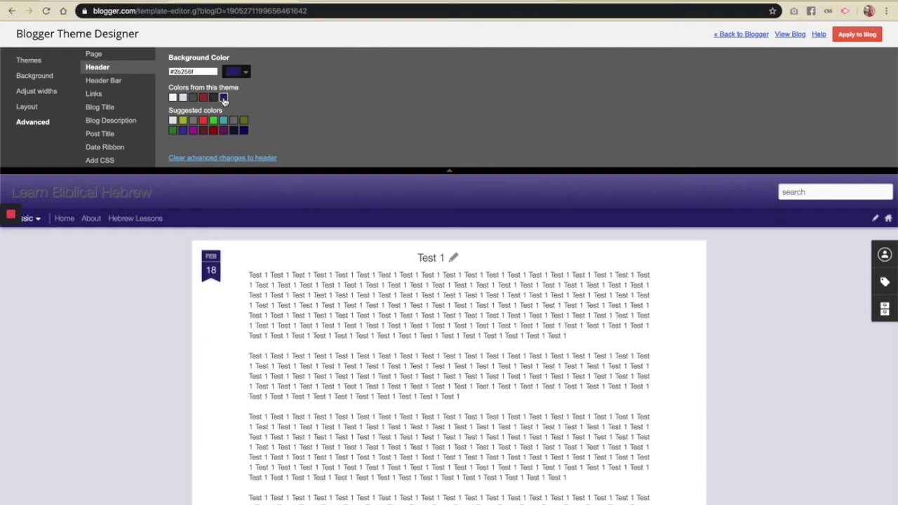
{"action": "left_click", "coordinate": [172, 97]}
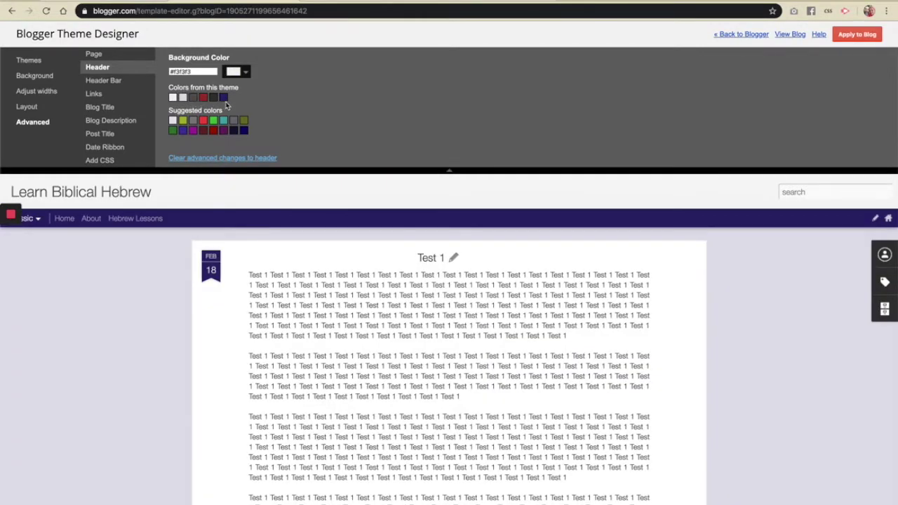
{"action": "left_click", "coordinate": [223, 98]}
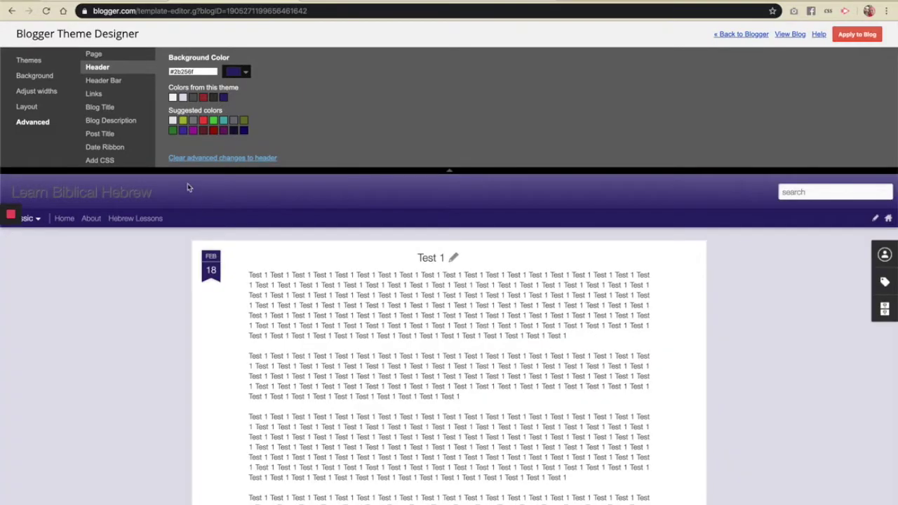
{"action": "left_click", "coordinate": [203, 131]}
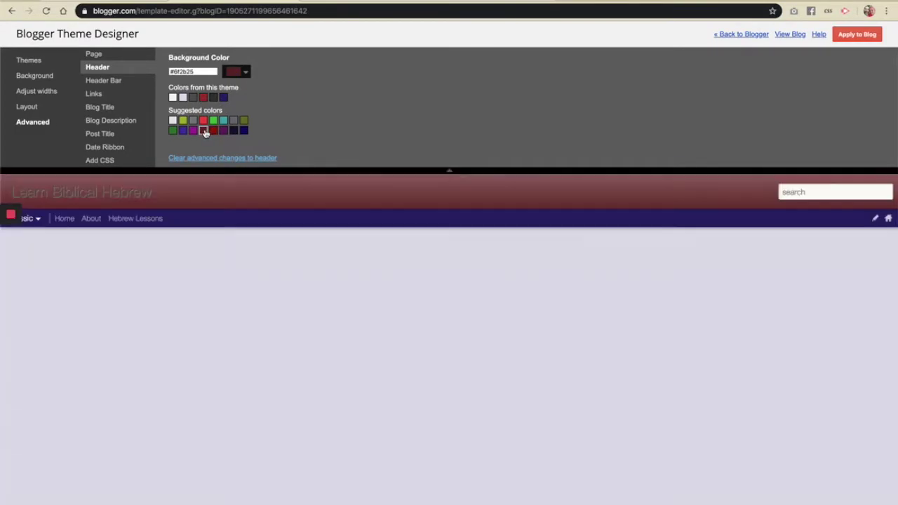
{"action": "left_click", "coordinate": [173, 98]}
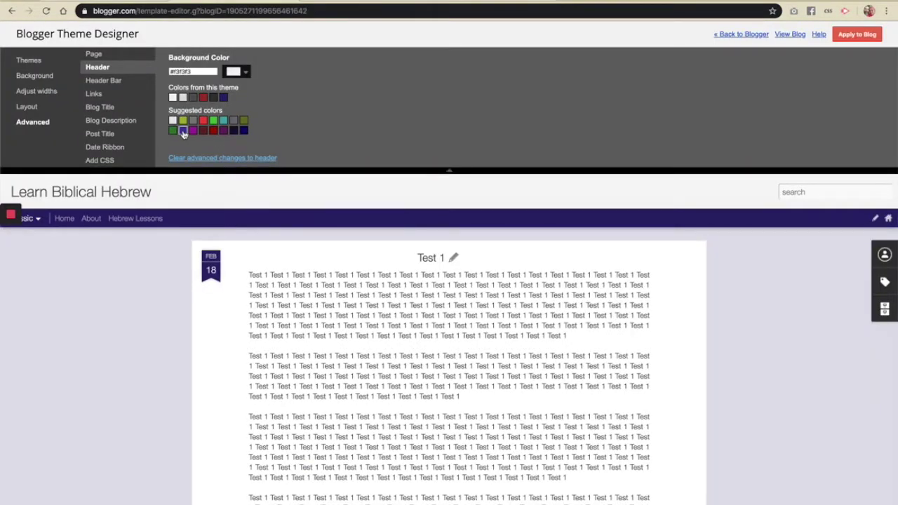
Try header background colors #4037a6, #6f2568 and #6f2b25, then clear the advanced changes to the header
{"action": "left_click", "coordinate": [182, 131]}
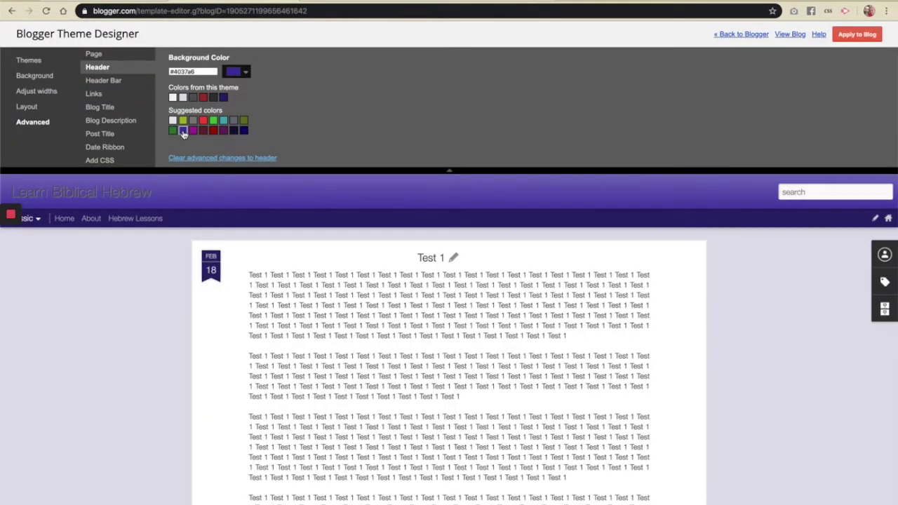
{"action": "left_click", "coordinate": [223, 131]}
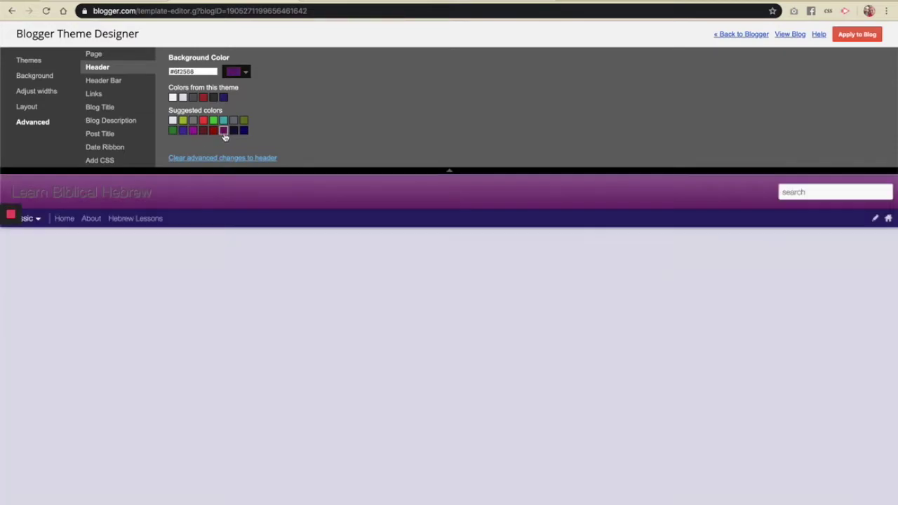
{"action": "left_click", "coordinate": [172, 99]}
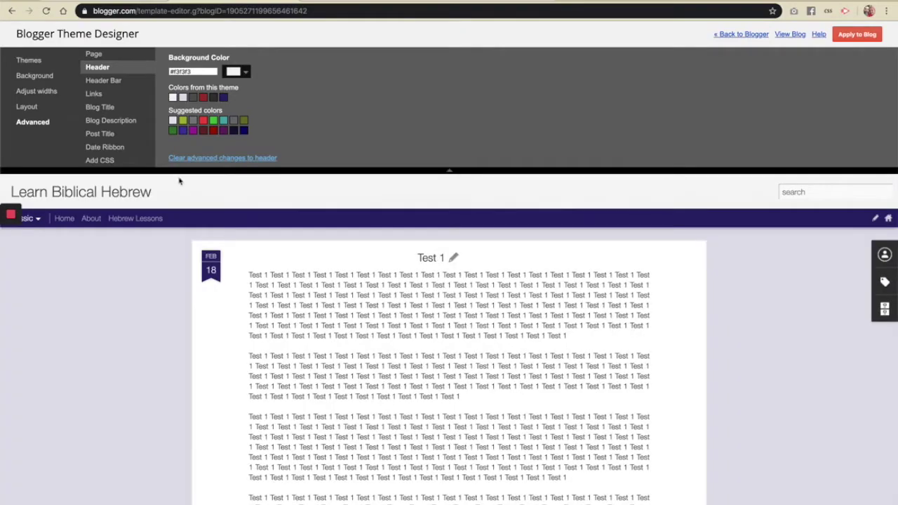
{"action": "left_click", "coordinate": [203, 121]}
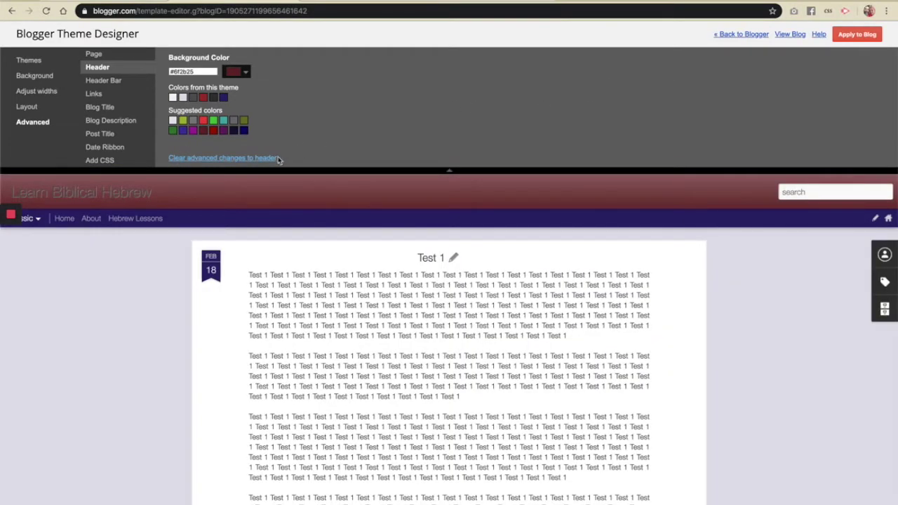
{"action": "left_click", "coordinate": [206, 159]}
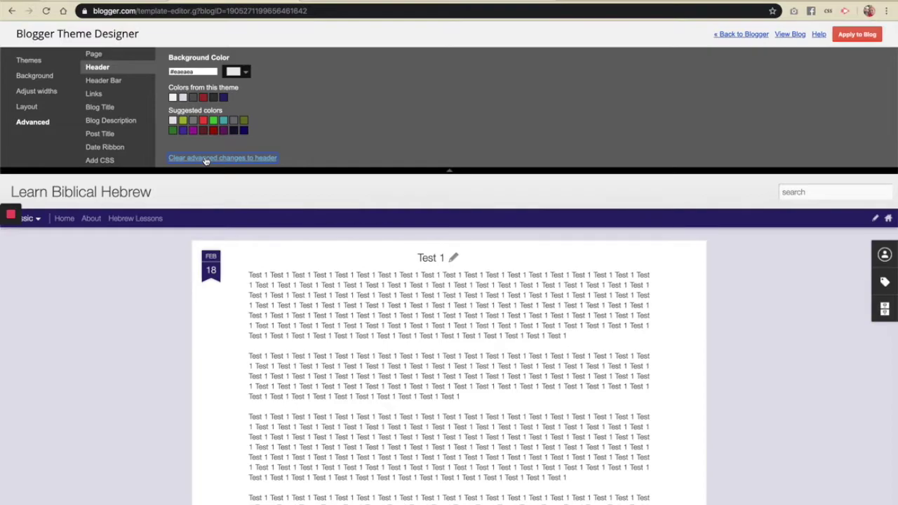
Set the header bar background color to #4037a6 and check it on the Hebrew Lessons page preview
{"action": "left_click", "coordinate": [106, 84]}
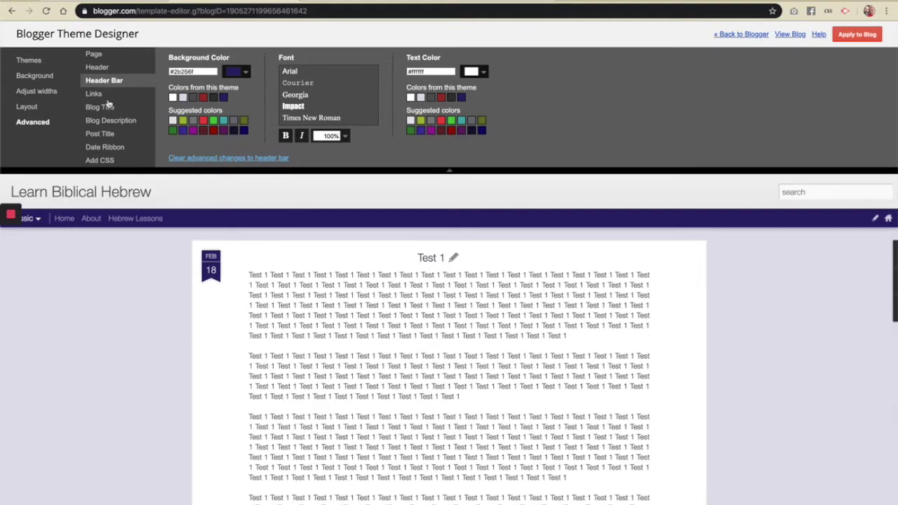
{"action": "left_click", "coordinate": [235, 132]}
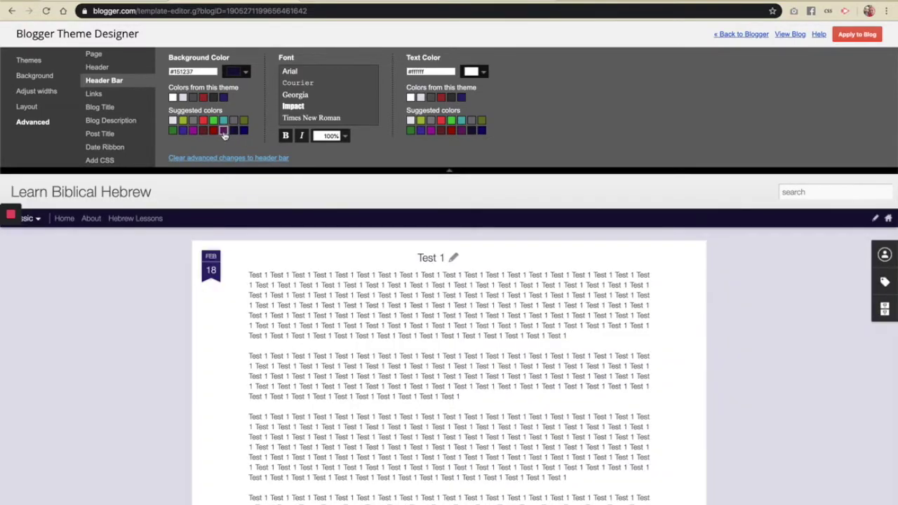
{"action": "left_click", "coordinate": [194, 132]}
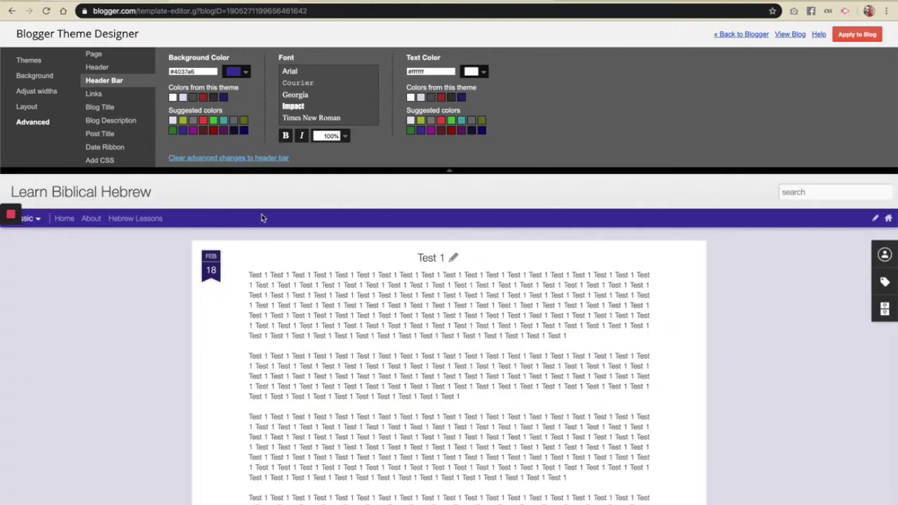
{"action": "left_click", "coordinate": [122, 221]}
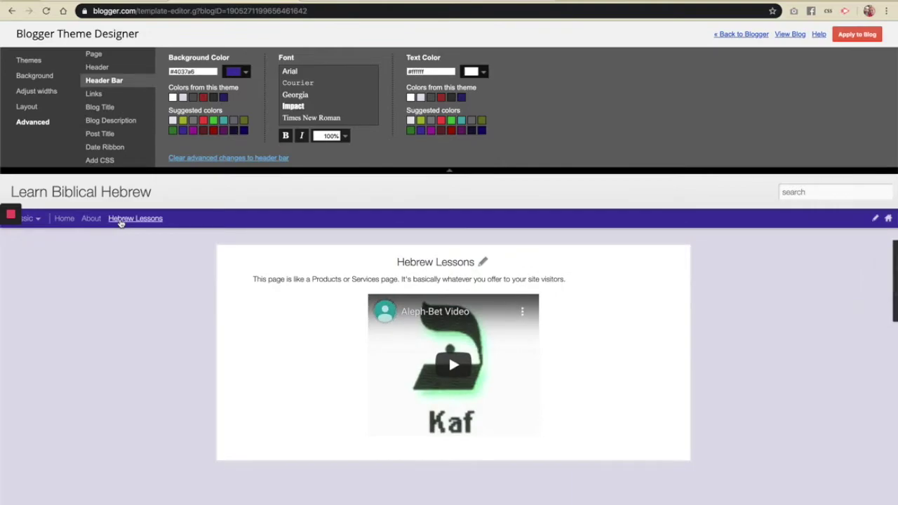
Try header bar text colors #6f2b25 and #6f6f75, then set the text color to #4037a6
{"action": "left_click", "coordinate": [439, 130]}
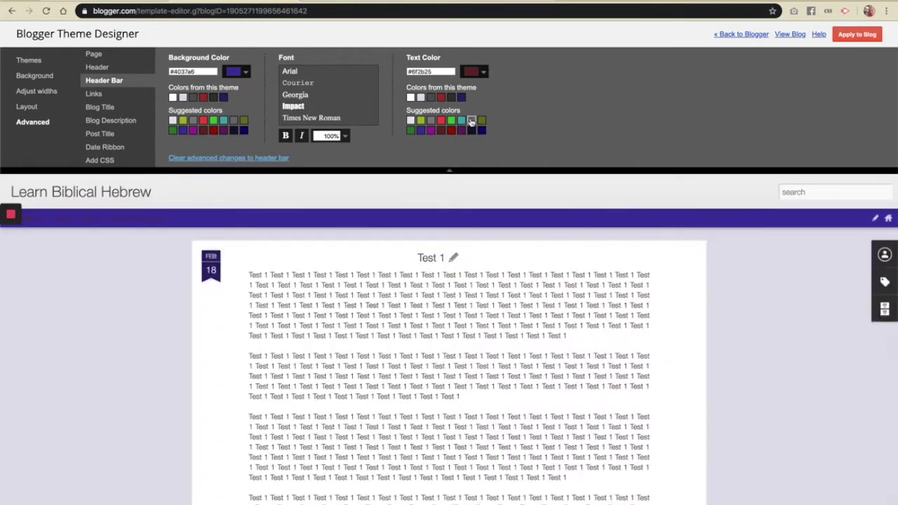
{"action": "left_click", "coordinate": [471, 121]}
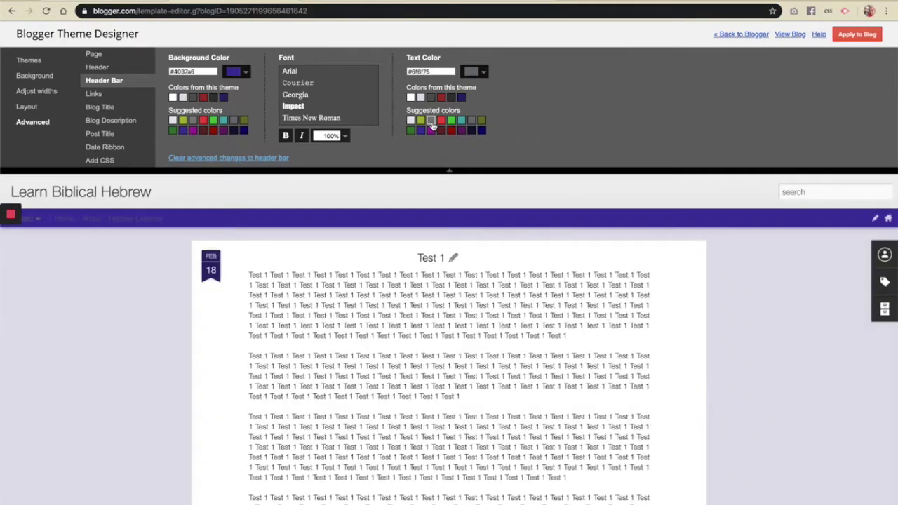
{"action": "left_click", "coordinate": [420, 131]}
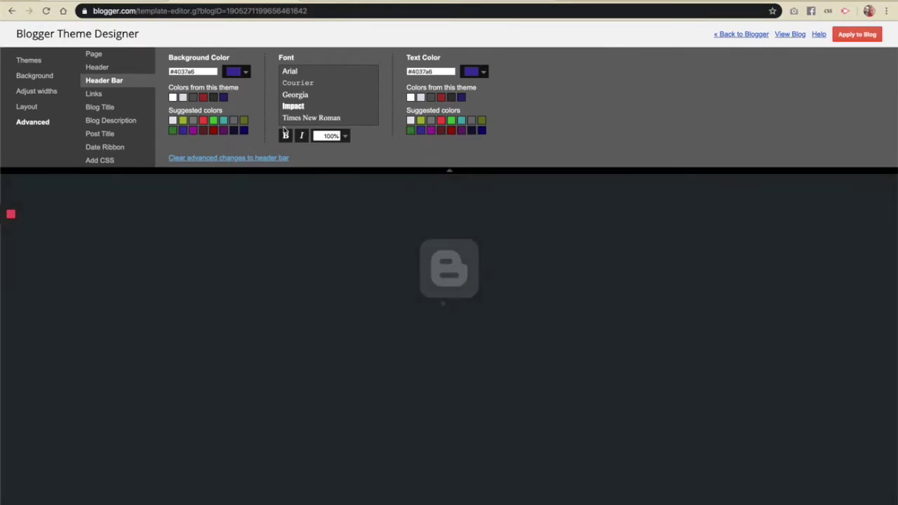
Try the Impact font for the post title, then set it to Courier
{"action": "left_click", "coordinate": [101, 134]}
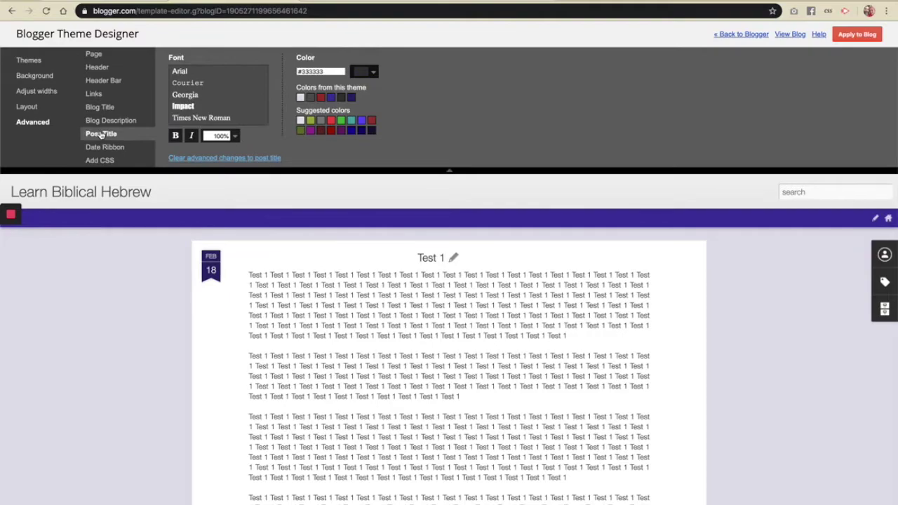
{"action": "left_click", "coordinate": [186, 106]}
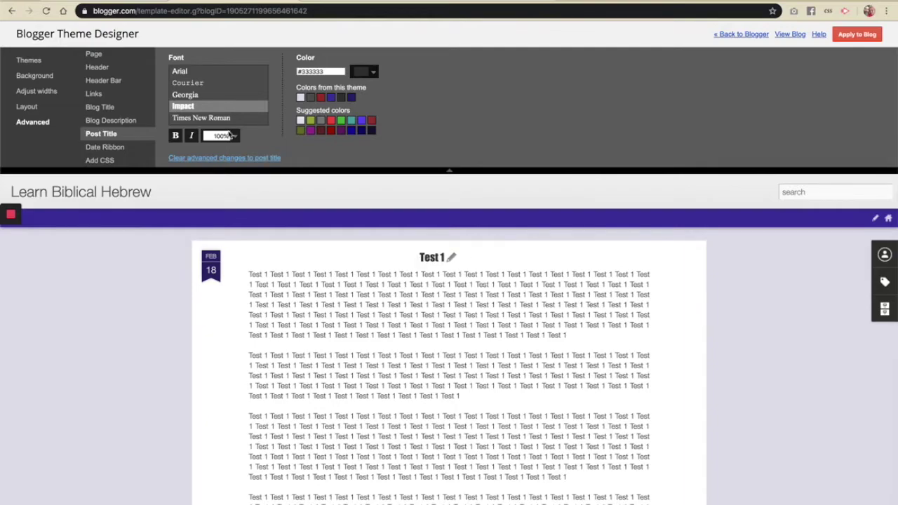
{"action": "left_click", "coordinate": [187, 84]}
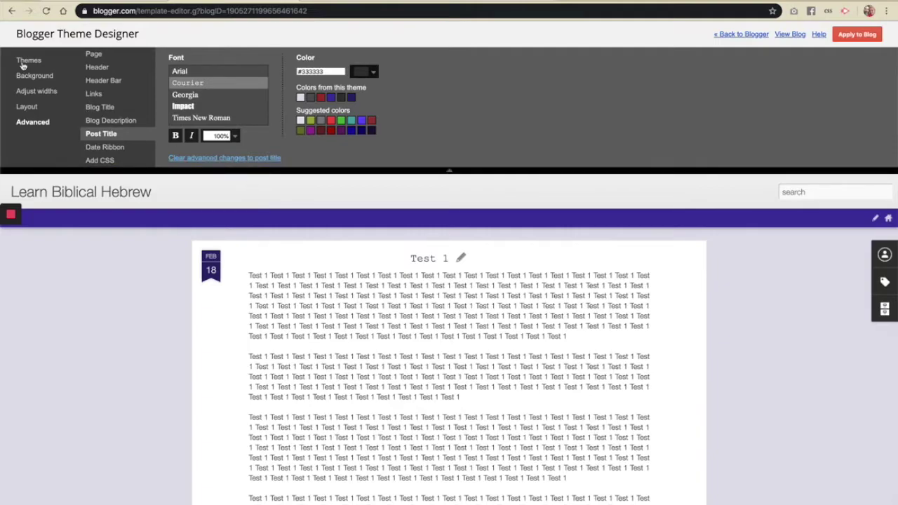
Leave the theme designer without applying the changes, check the header on the live blog, and return to the Blogger dashboard
{"action": "left_click", "coordinate": [750, 34]}
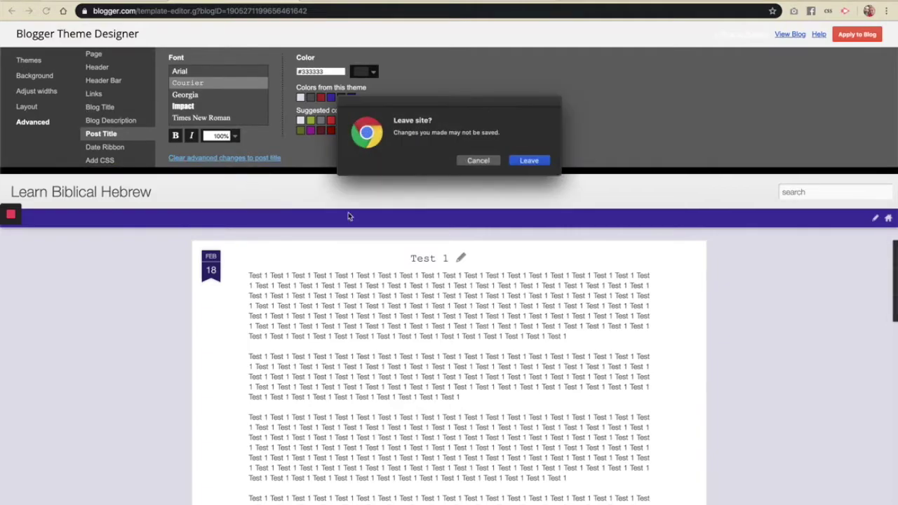
{"action": "left_click", "coordinate": [528, 160]}
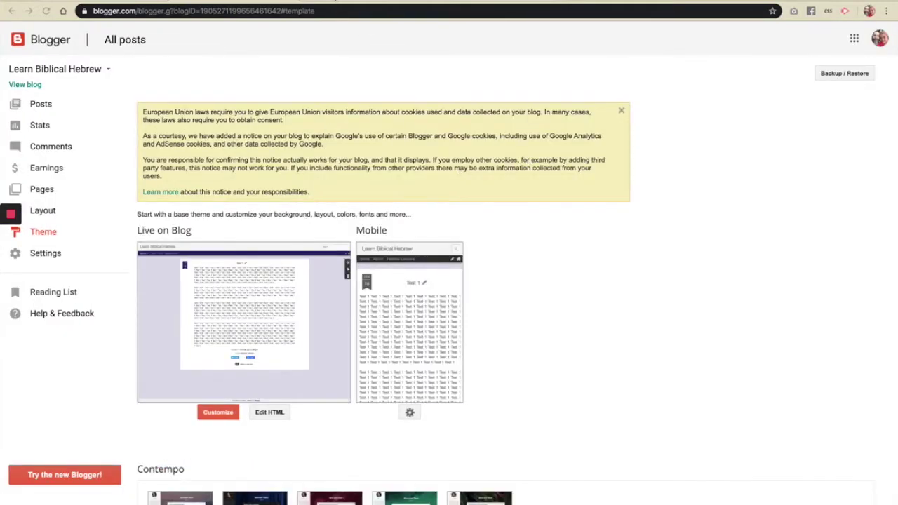
{"action": "left_click", "coordinate": [333, 1]}
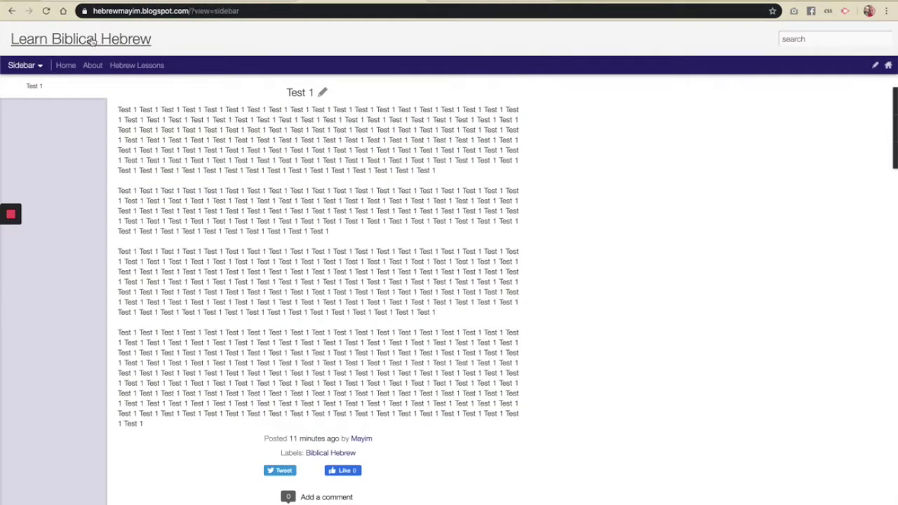
{"action": "left_click", "coordinate": [203, 2]}
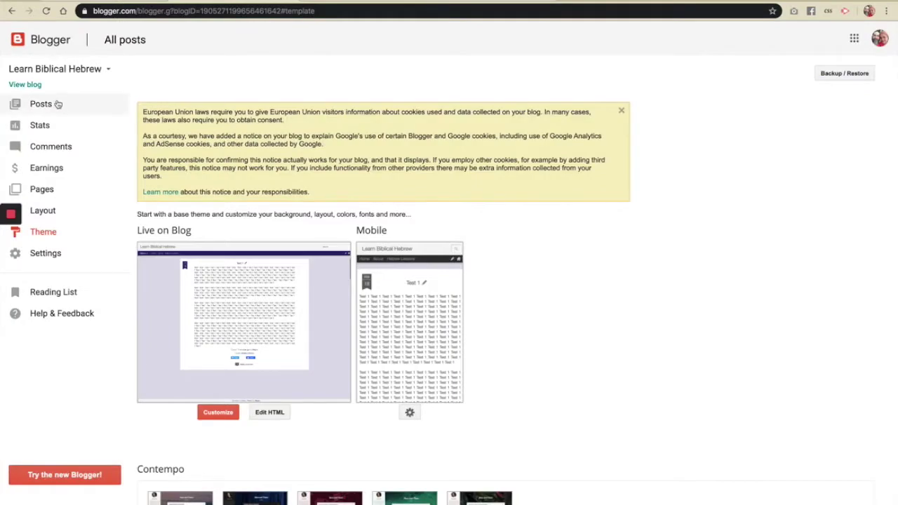
Change the blog title to "Learn Hebrew with Mayim" in the basic settings, save it, and reload the live blog
{"action": "left_click", "coordinate": [55, 71]}
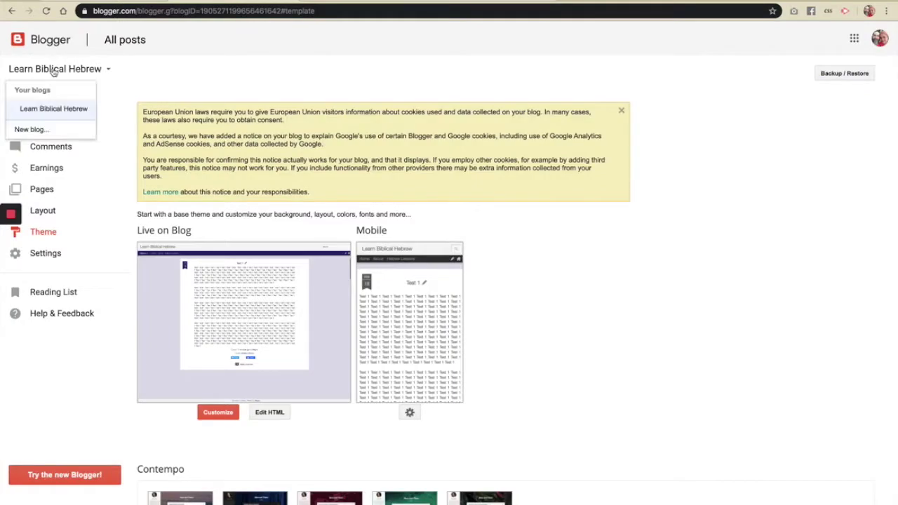
{"action": "left_click", "coordinate": [91, 108]}
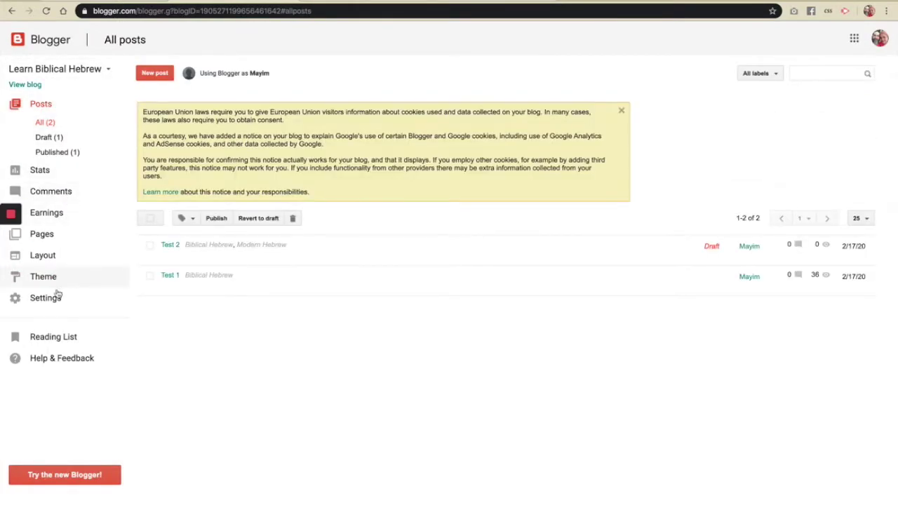
{"action": "left_click", "coordinate": [56, 297]}
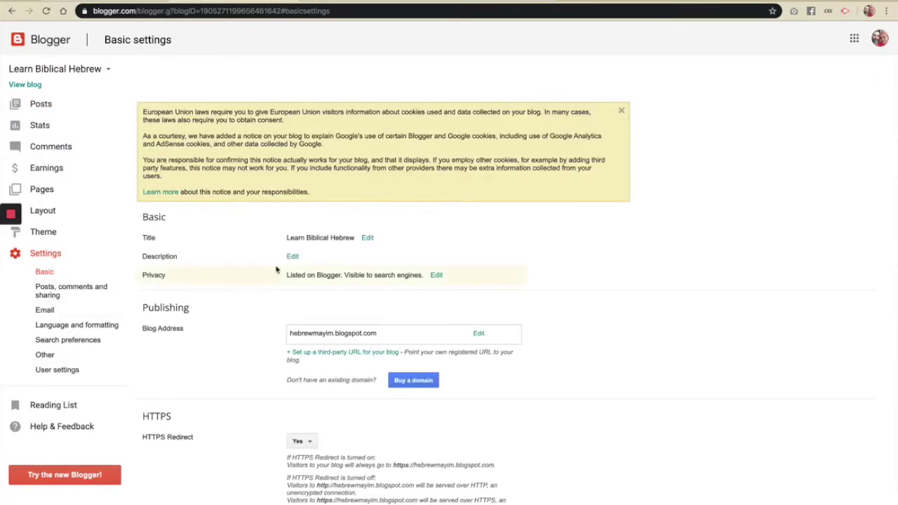
{"action": "left_click", "coordinate": [367, 237]}
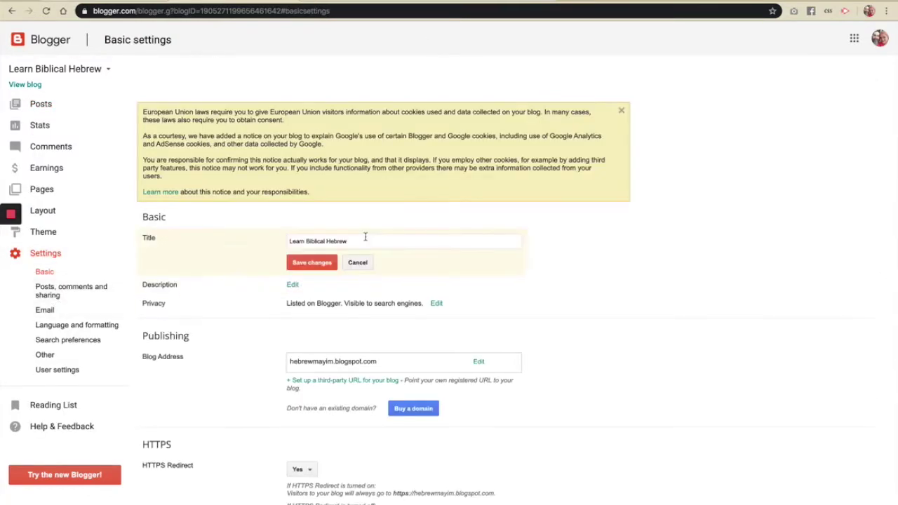
{"action": "left_click", "coordinate": [325, 242]}
{"action": "key", "text": "ctrl+a"}
{"action": "type", "text": "Le"}
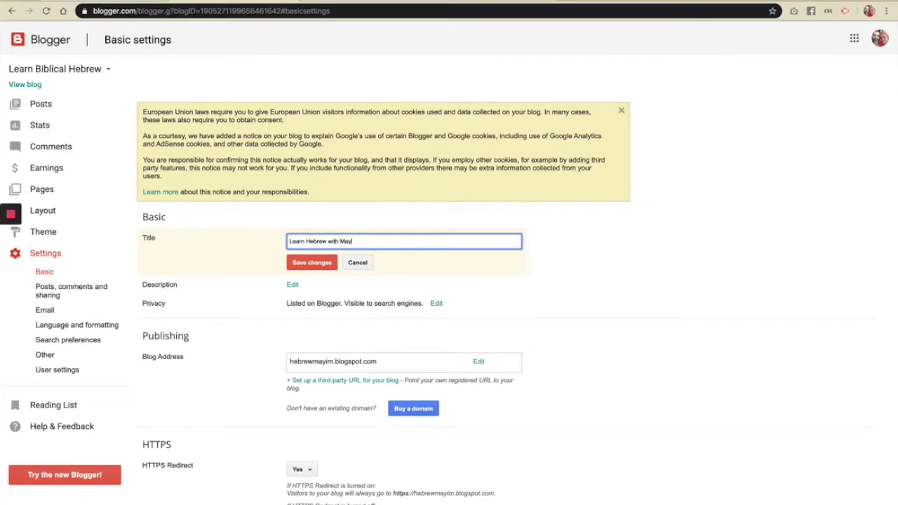
{"action": "left_click", "coordinate": [303, 261]}
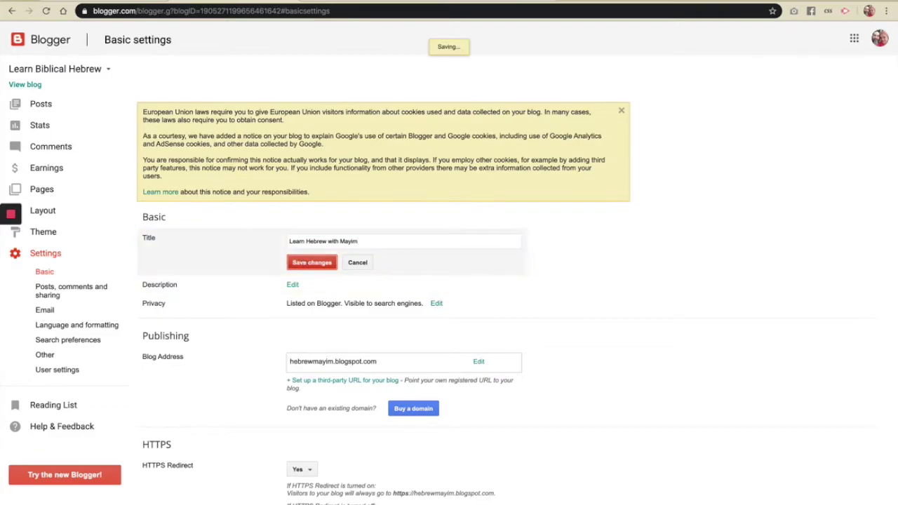
{"action": "left_click", "coordinate": [150, 2]}
{"action": "left_click", "coordinate": [45, 11]}
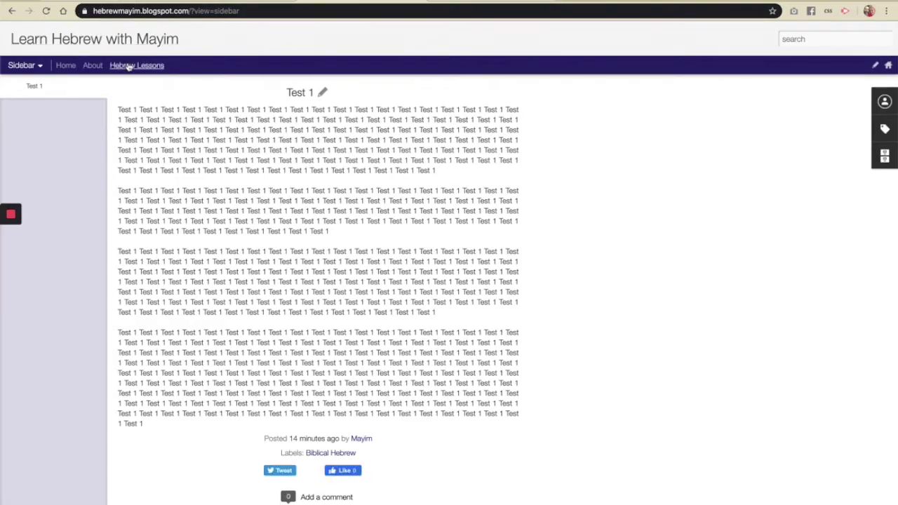
Search the web for "hebrew with mayim" in a new browser tab
{"action": "key", "text": "ctrl+t"}
{"action": "type", "text": "hebrew with mayim"}
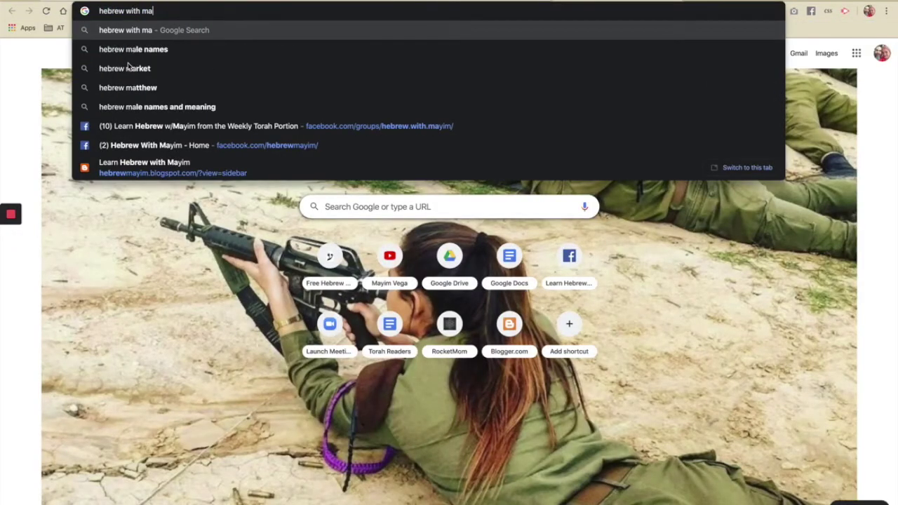
{"action": "key", "text": "Return"}
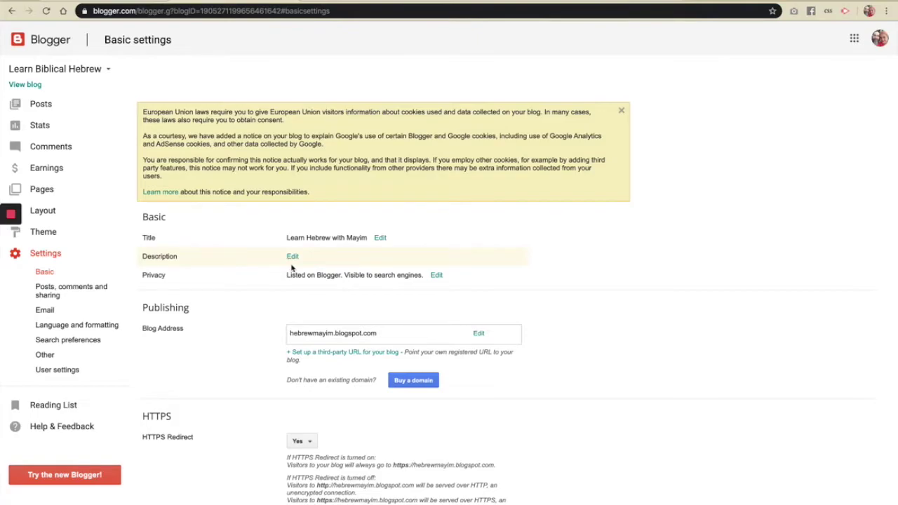
Set the blog description to "Hi there", save it, and check the web search results before returning to the basic settings
{"action": "left_click", "coordinate": [293, 257]}
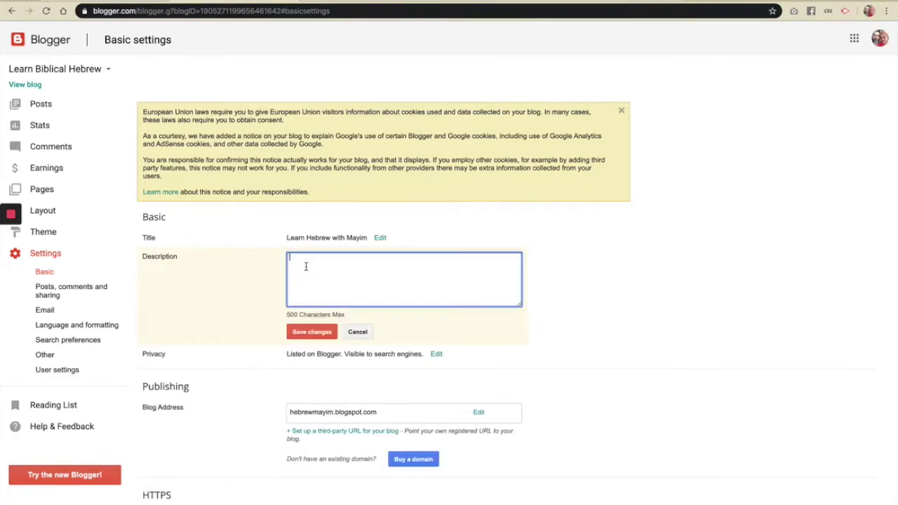
{"action": "type", "text": "Hi"}
{"action": "left_click", "coordinate": [329, 335]}
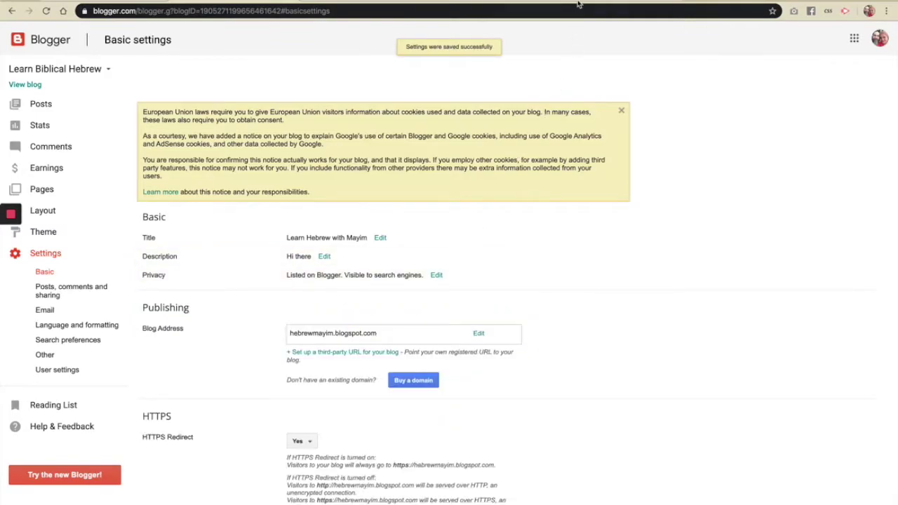
{"action": "left_click", "coordinate": [579, 3]}
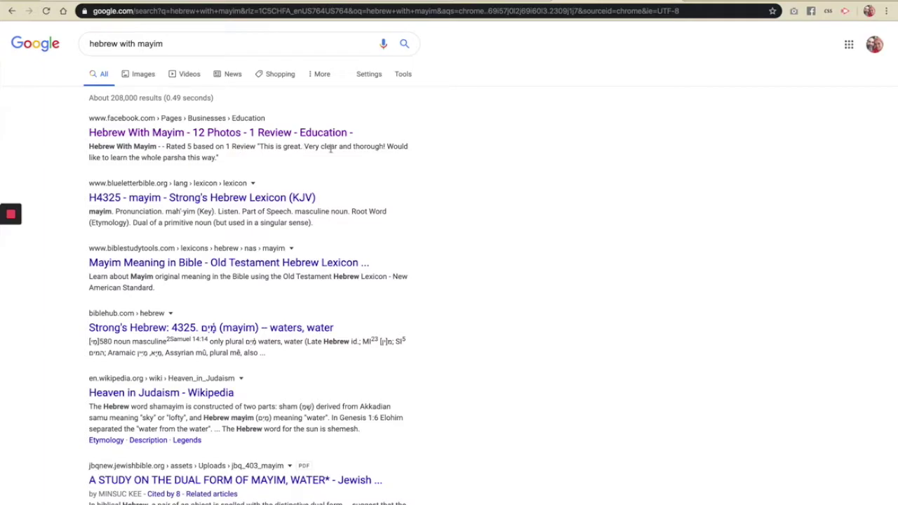
{"action": "left_click", "coordinate": [235, 2]}
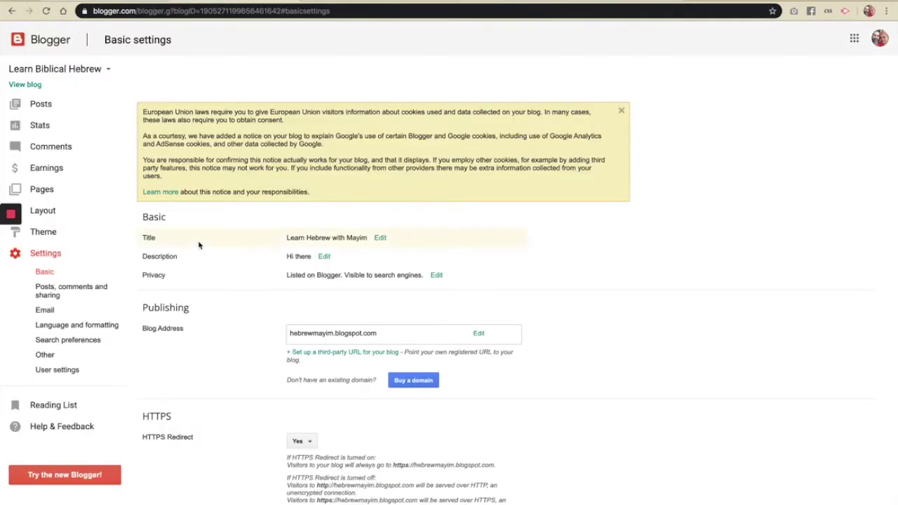
Open the third-party domain settings for the blog address and read the help instructions for setting up a custom domain
{"action": "scroll", "coordinate": [198, 245], "scroll_direction": "down", "scroll_amount": 1}
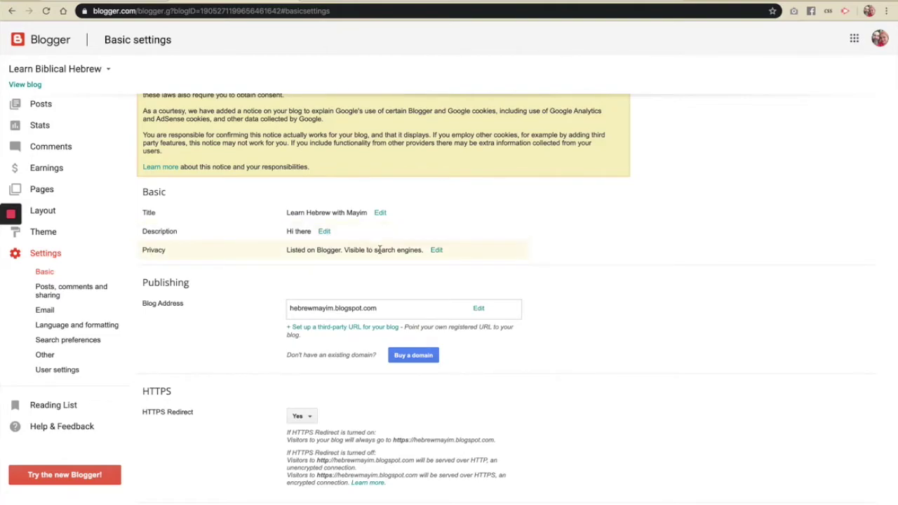
{"action": "left_click", "coordinate": [335, 330]}
{"action": "left_click", "coordinate": [334, 326]}
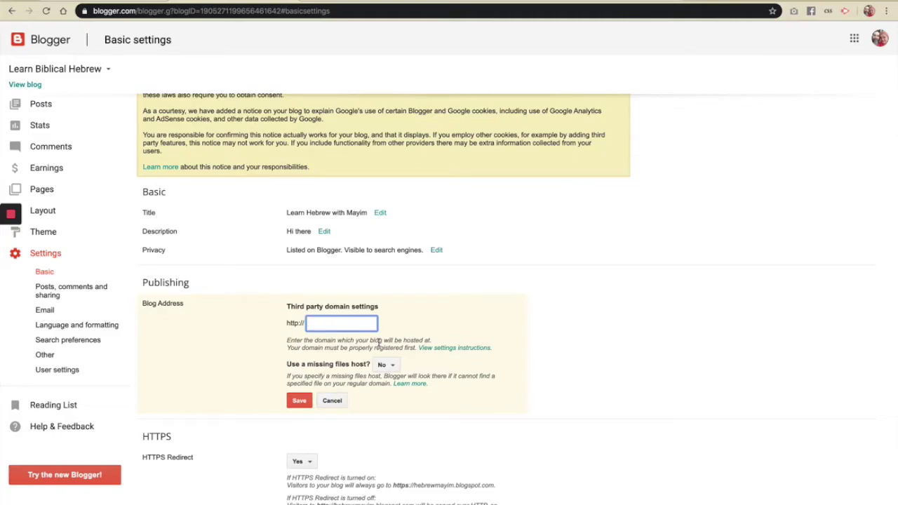
{"action": "left_click", "coordinate": [434, 349]}
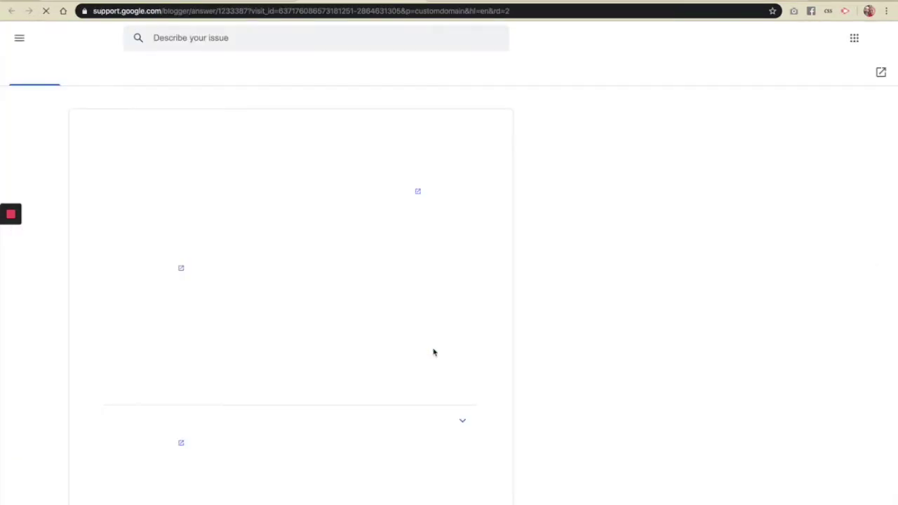
{"action": "scroll", "coordinate": [264, 307], "scroll_direction": "down", "scroll_amount": 5}
{"action": "scroll", "coordinate": [265, 312], "scroll_direction": "down", "scroll_amount": 2}
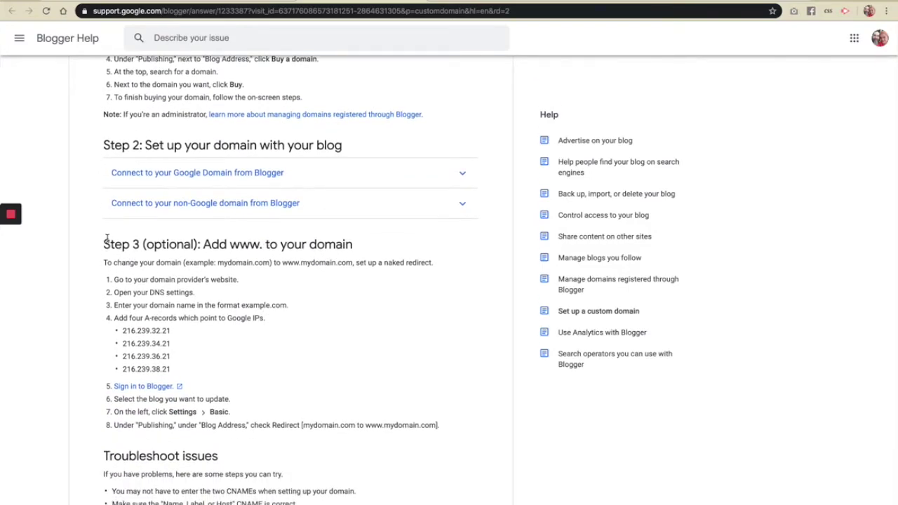
{"action": "scroll", "coordinate": [144, 294], "scroll_direction": "down", "scroll_amount": 5}
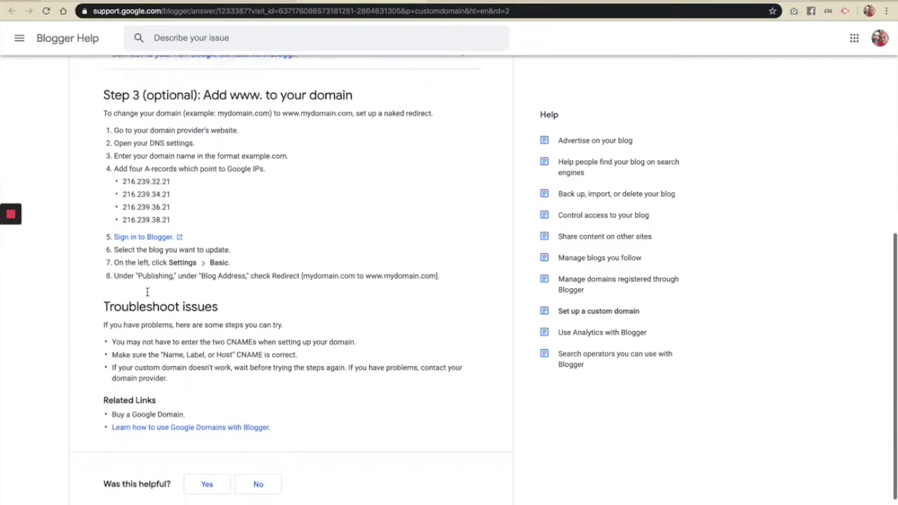
{"action": "scroll", "coordinate": [148, 297], "scroll_direction": "up", "scroll_amount": 15}
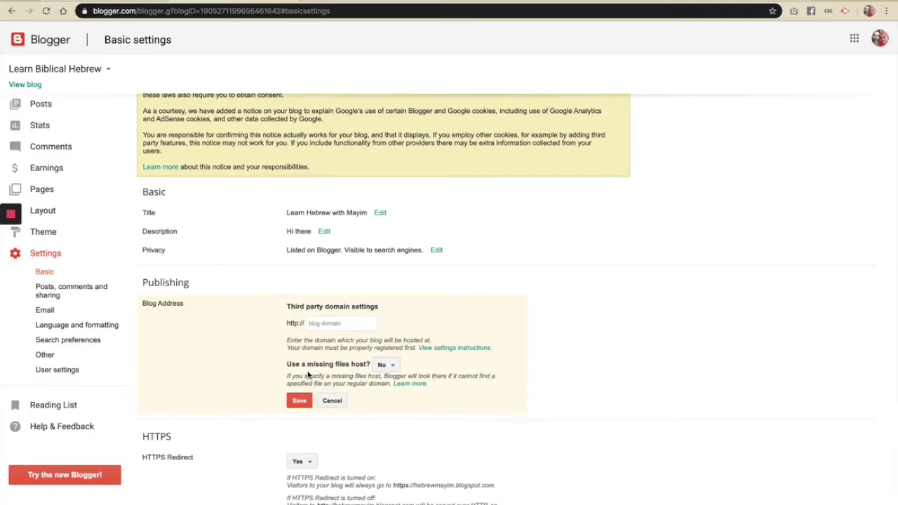
Check the HTTPS redirect options, try to save the third-party domain with the field blank, and cancel the domain settings
{"action": "scroll", "coordinate": [308, 376], "scroll_direction": "down", "scroll_amount": 5}
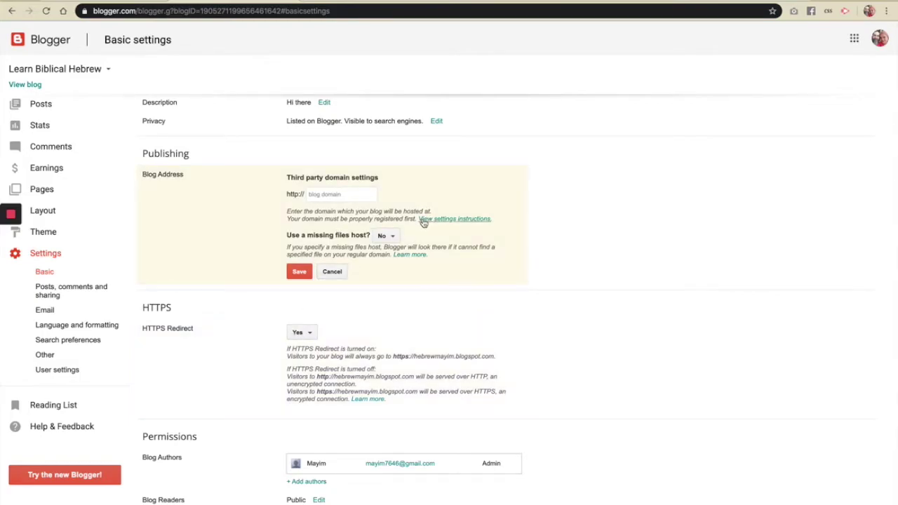
{"action": "left_click", "coordinate": [308, 333]}
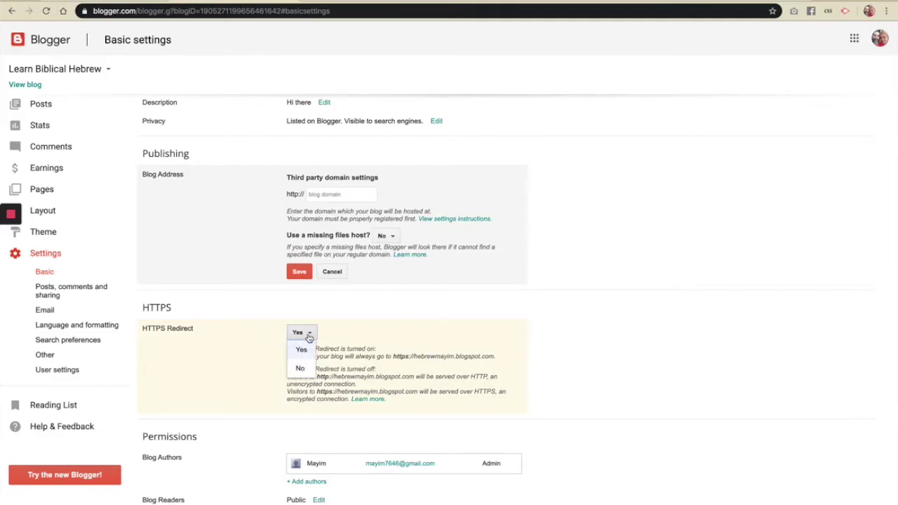
{"action": "left_click", "coordinate": [345, 334]}
{"action": "scroll", "coordinate": [329, 209], "scroll_direction": "up", "scroll_amount": 1}
{"action": "left_click", "coordinate": [300, 306]}
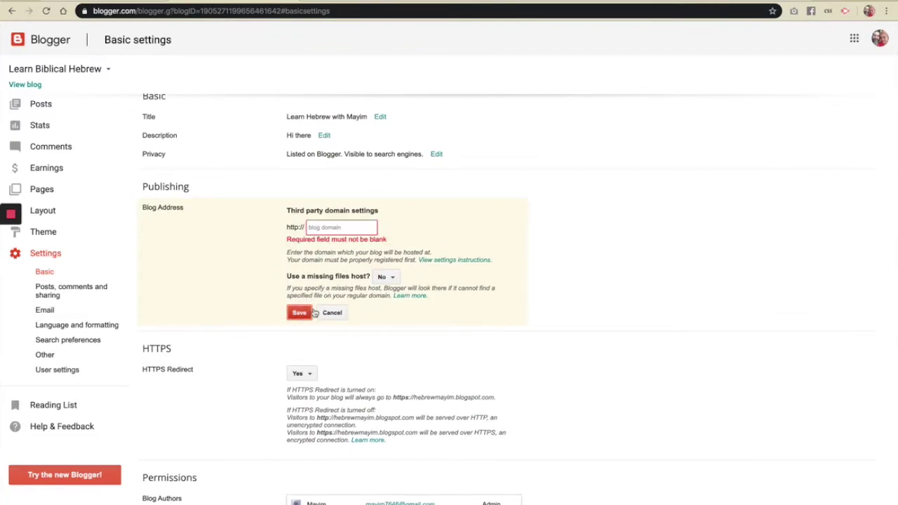
{"action": "left_click", "coordinate": [321, 312]}
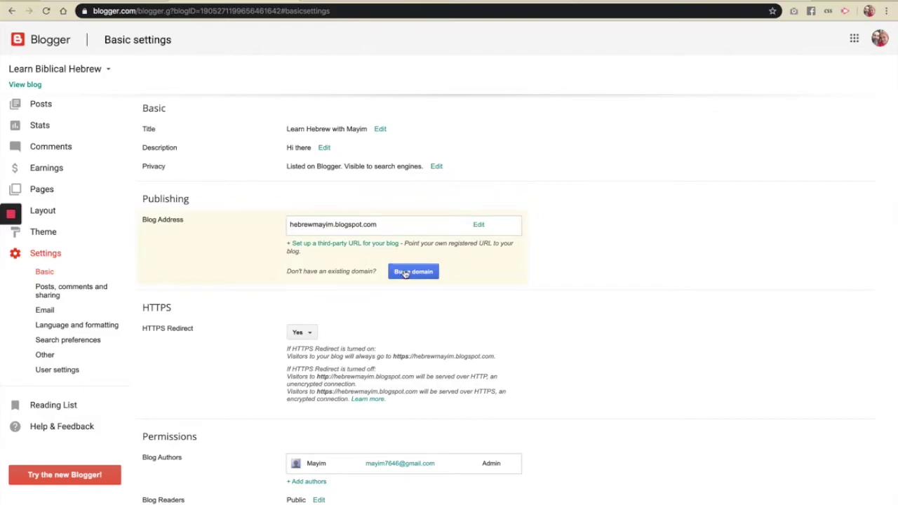
Review the domain names and yearly prices offered for purchase for the blog, and close the domain window without buying
{"action": "left_click", "coordinate": [407, 272]}
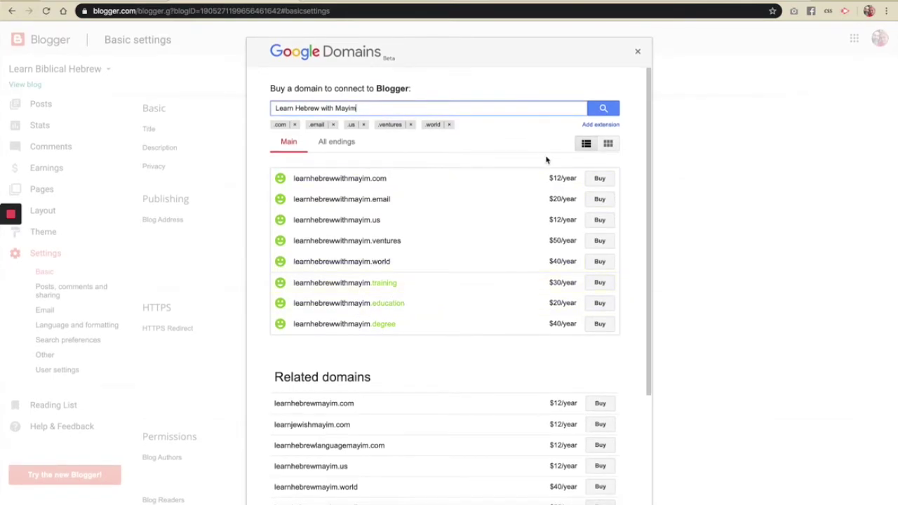
{"action": "scroll", "coordinate": [493, 320], "scroll_direction": "down", "scroll_amount": 3}
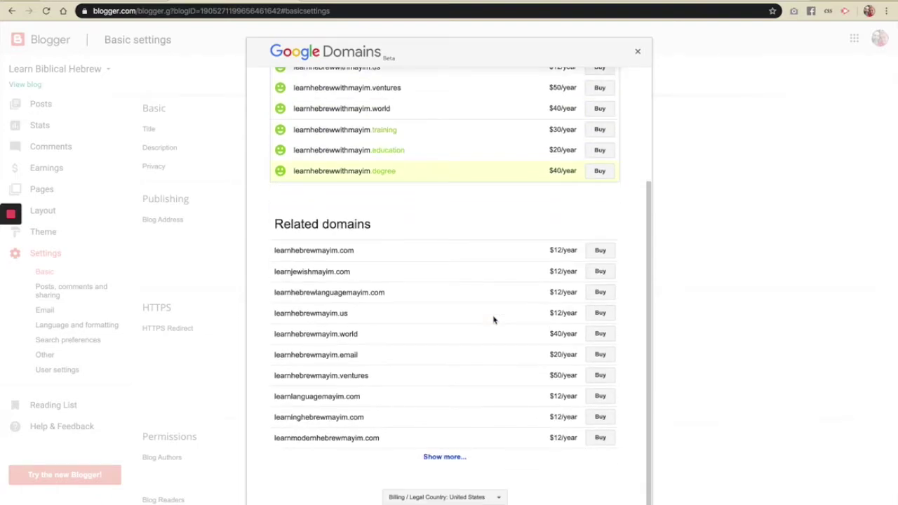
{"action": "scroll", "coordinate": [493, 319], "scroll_direction": "up", "scroll_amount": 3}
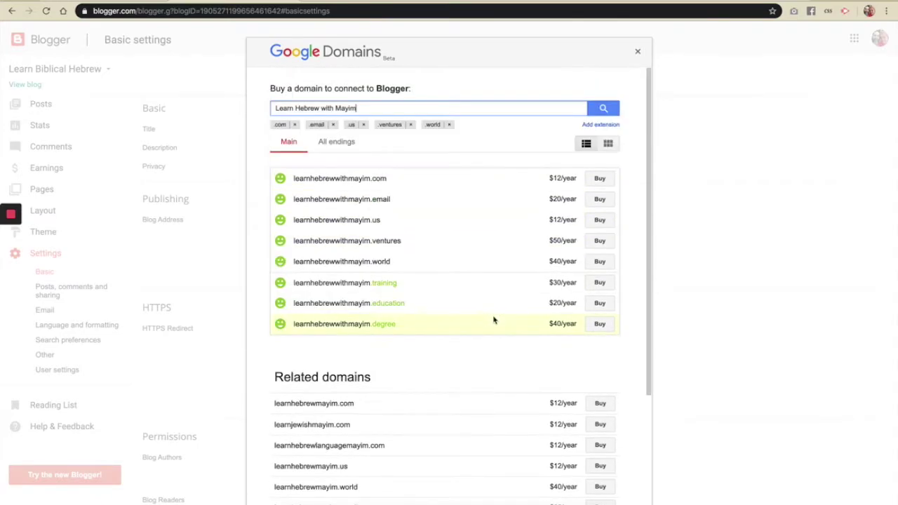
{"action": "left_click", "coordinate": [638, 54]}
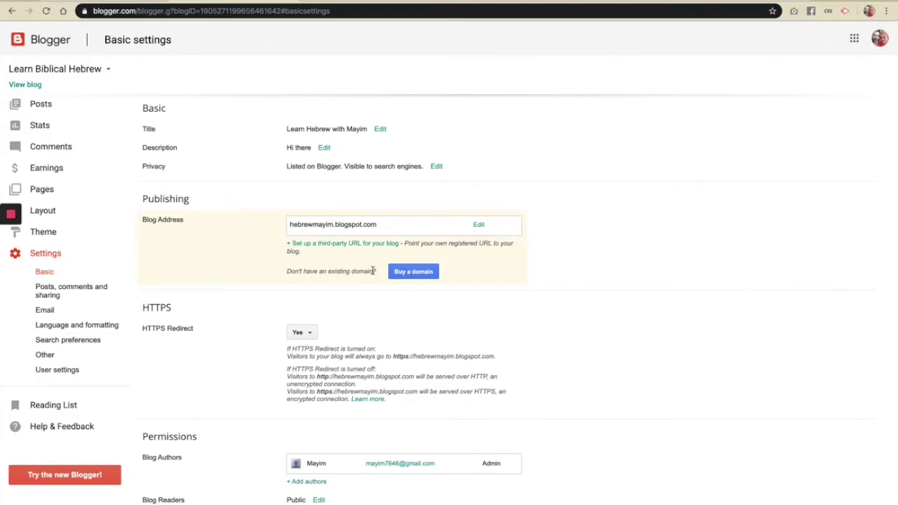
{"action": "left_click", "coordinate": [396, 274]}
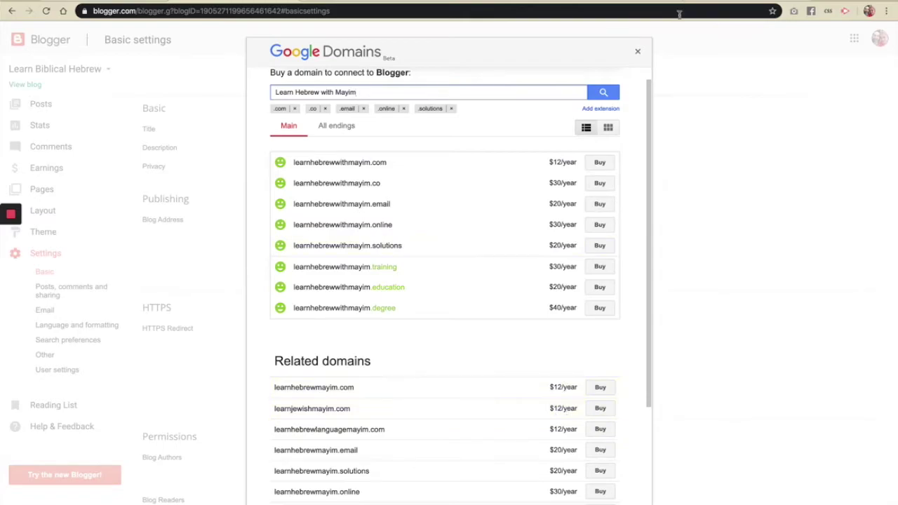
{"action": "left_click", "coordinate": [637, 52]}
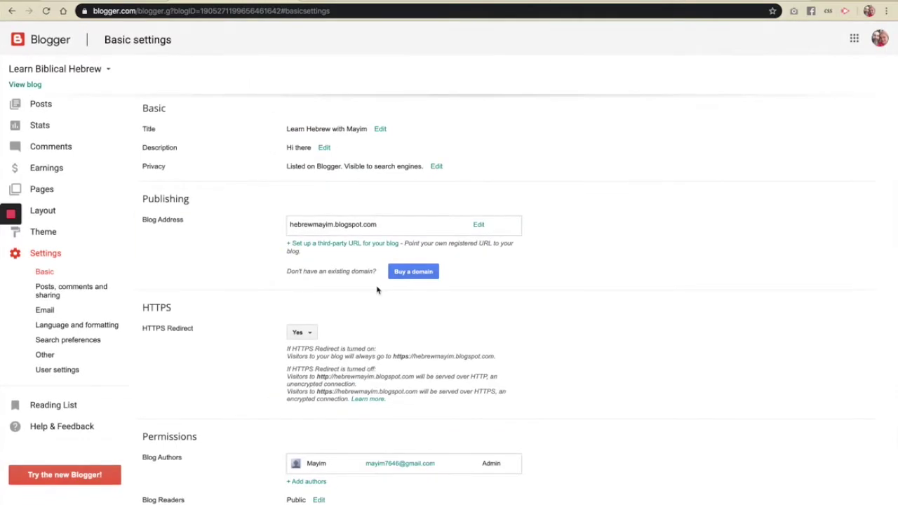
{"action": "double_click", "coordinate": [157, 307]}
{"action": "left_click", "coordinate": [168, 305]}
{"action": "left_click_drag", "start_coordinate": [167, 306], "coordinate": [174, 310]}
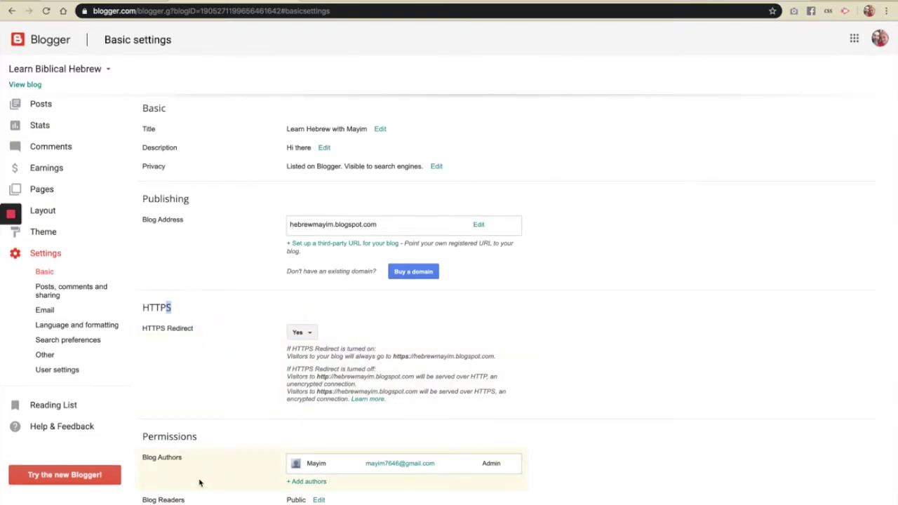
View the author invitation form, try the reader options "Private - Only blog authors" and "Private - Only these readers", and cancel
{"action": "left_click", "coordinate": [306, 481]}
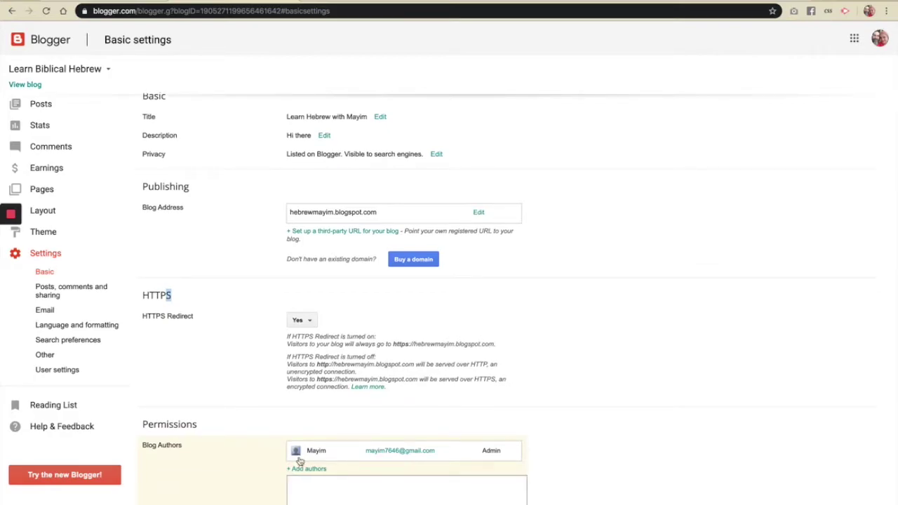
{"action": "scroll", "coordinate": [299, 459], "scroll_direction": "down", "scroll_amount": 3}
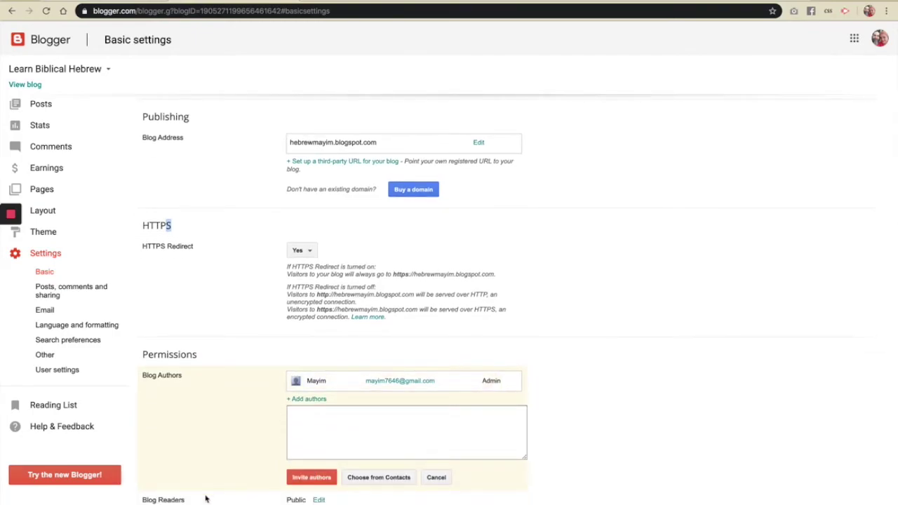
{"action": "left_click", "coordinate": [318, 499]}
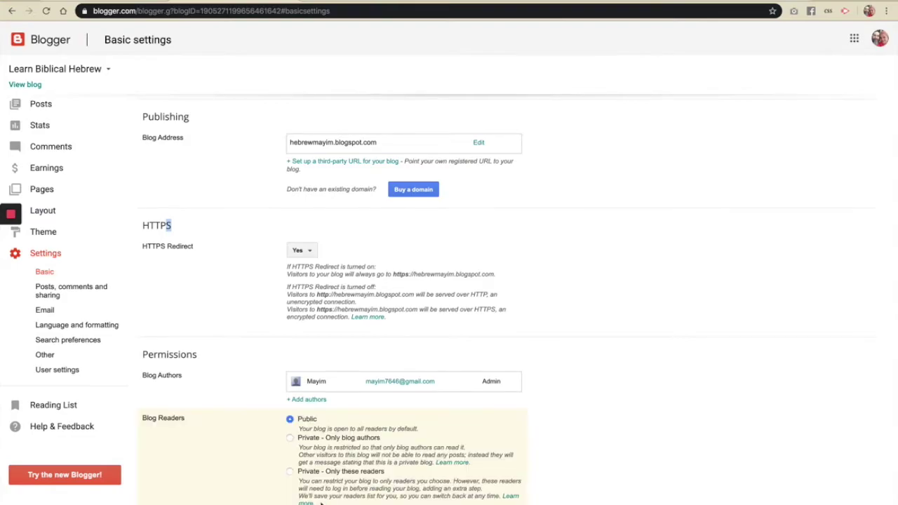
{"action": "left_click", "coordinate": [290, 438]}
{"action": "scroll", "coordinate": [291, 437], "scroll_direction": "down", "scroll_amount": 1}
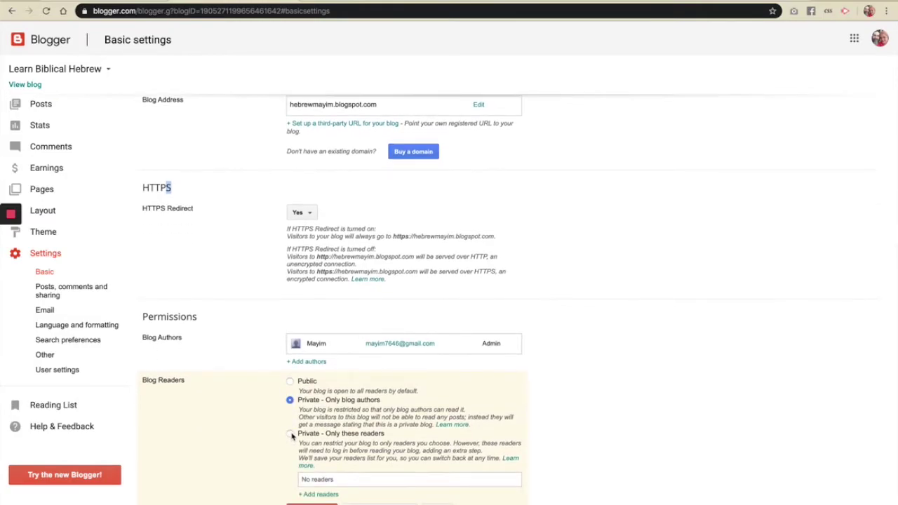
{"action": "left_click", "coordinate": [291, 433]}
{"action": "scroll", "coordinate": [290, 428], "scroll_direction": "down", "scroll_amount": 1}
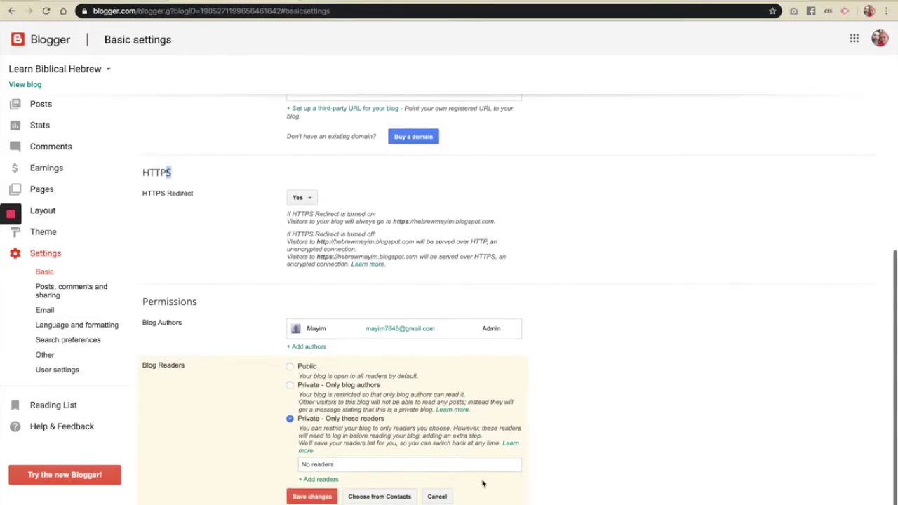
{"action": "left_click", "coordinate": [437, 496]}
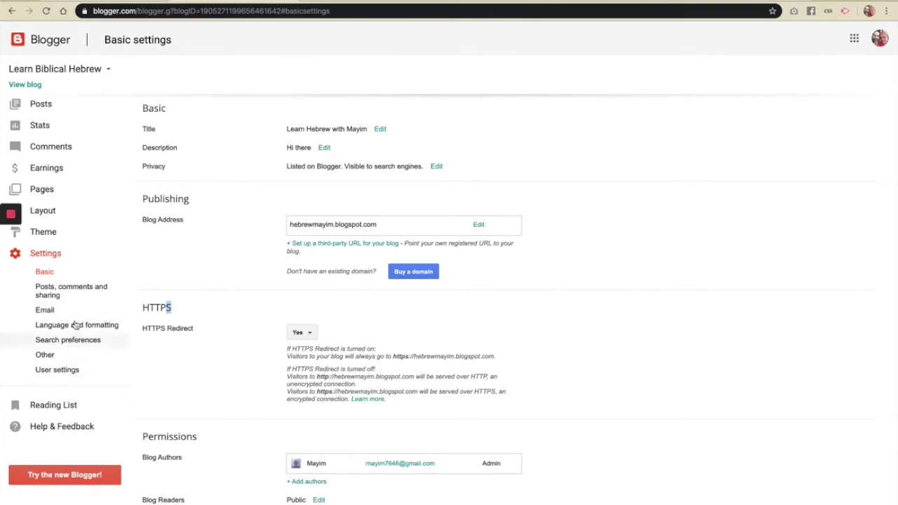
Look at the blog's gadget layout, and view the About page on the live blog
{"action": "left_click", "coordinate": [47, 212]}
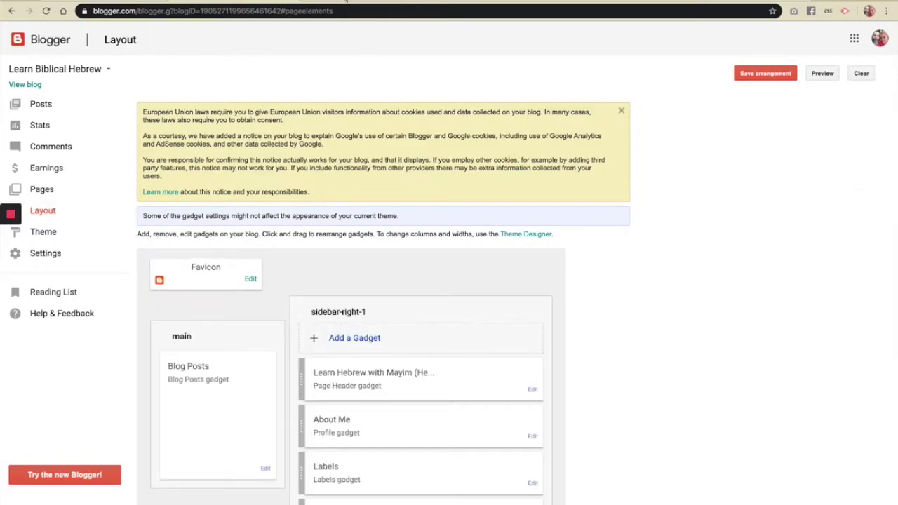
{"action": "left_click", "coordinate": [348, 4]}
{"action": "left_click", "coordinate": [487, 5]}
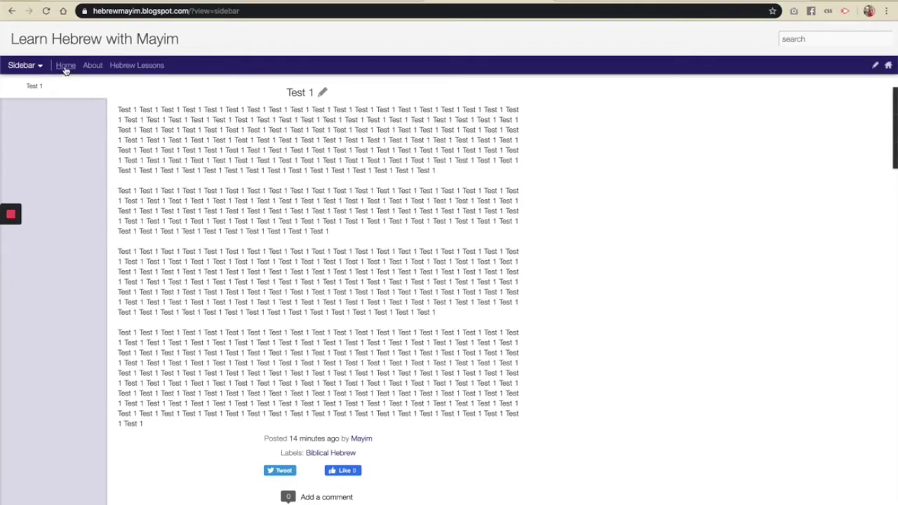
{"action": "left_click", "coordinate": [92, 65]}
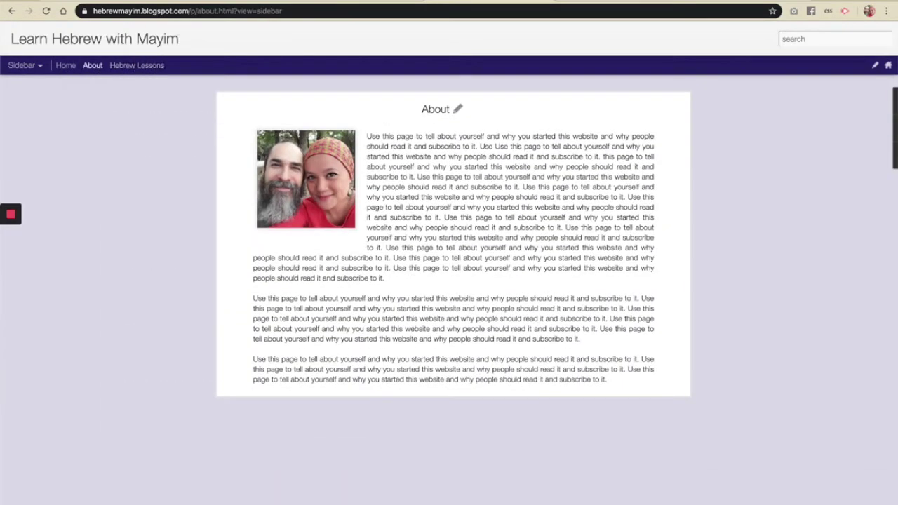
Apply the fourth Soho theme, the one with the cosmetics image, to the blog without backing up the current theme
{"action": "left_click", "coordinate": [233, 2]}
{"action": "left_click", "coordinate": [54, 235]}
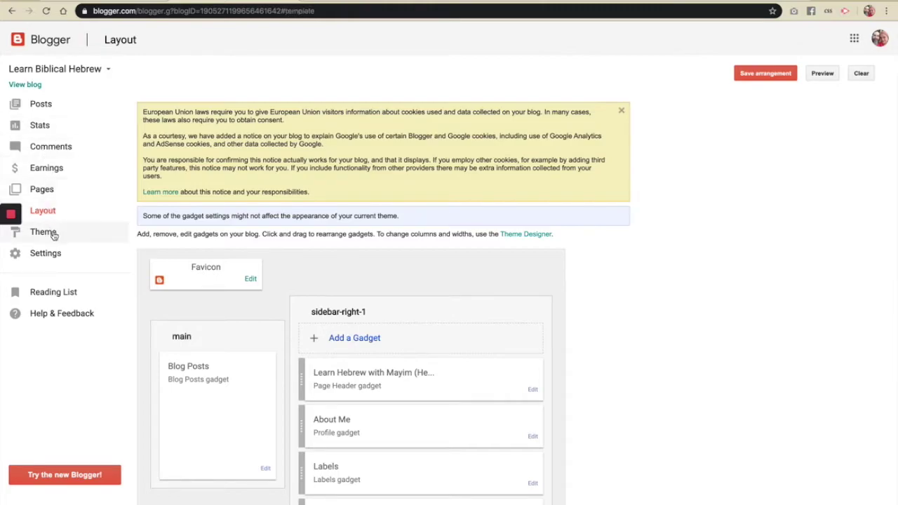
{"action": "scroll", "coordinate": [256, 345], "scroll_direction": "down", "scroll_amount": 1}
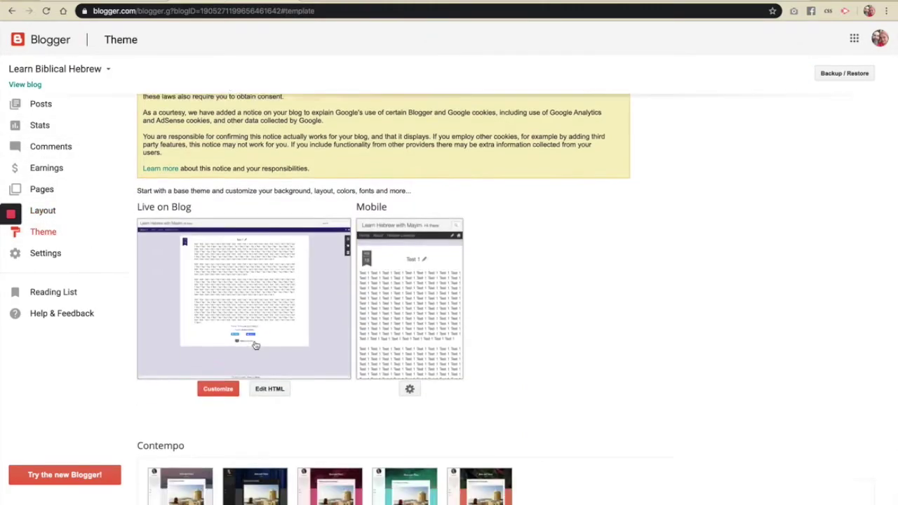
{"action": "scroll", "coordinate": [256, 345], "scroll_direction": "down", "scroll_amount": 4}
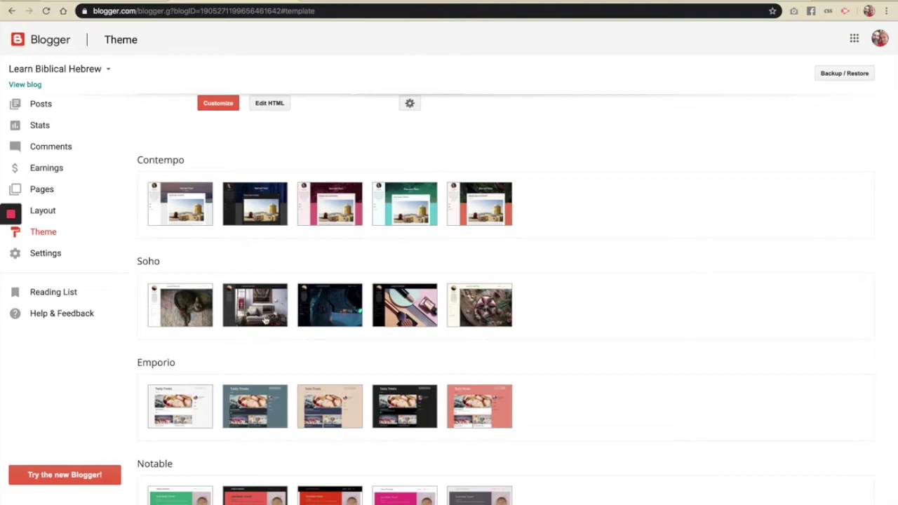
{"action": "left_click", "coordinate": [389, 306]}
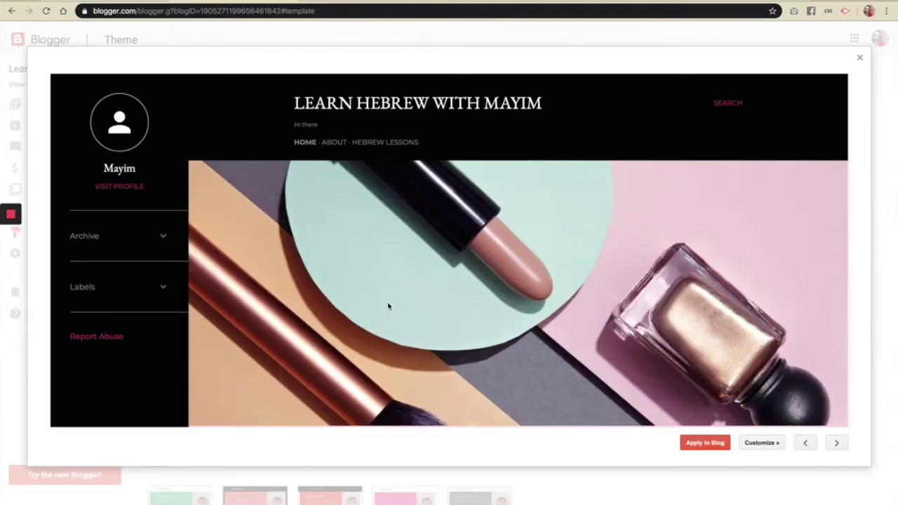
{"action": "left_click", "coordinate": [701, 442]}
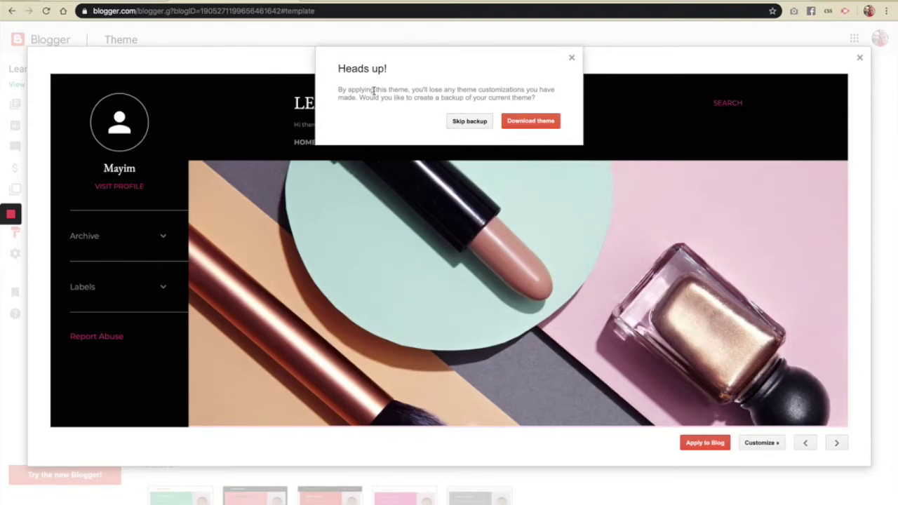
{"action": "left_click", "coordinate": [460, 123]}
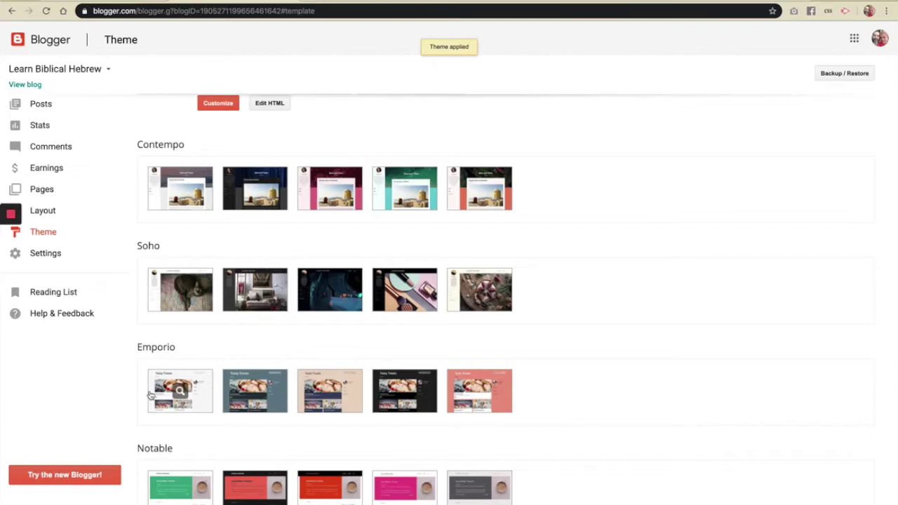
Search the blog's settings pages for "backup" and look through the Other settings, including the import and back up options
{"action": "left_click", "coordinate": [42, 259]}
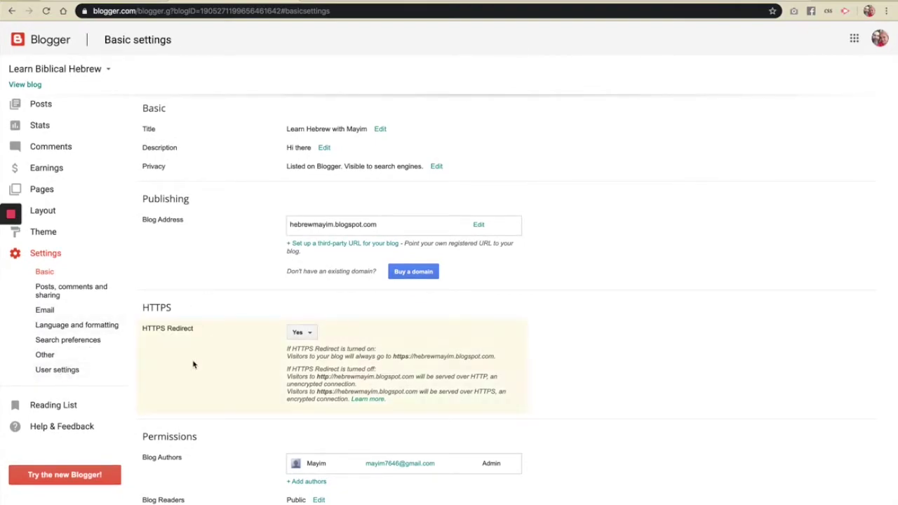
{"action": "key", "text": "ctrl+f"}
{"action": "type", "text": "backup"}
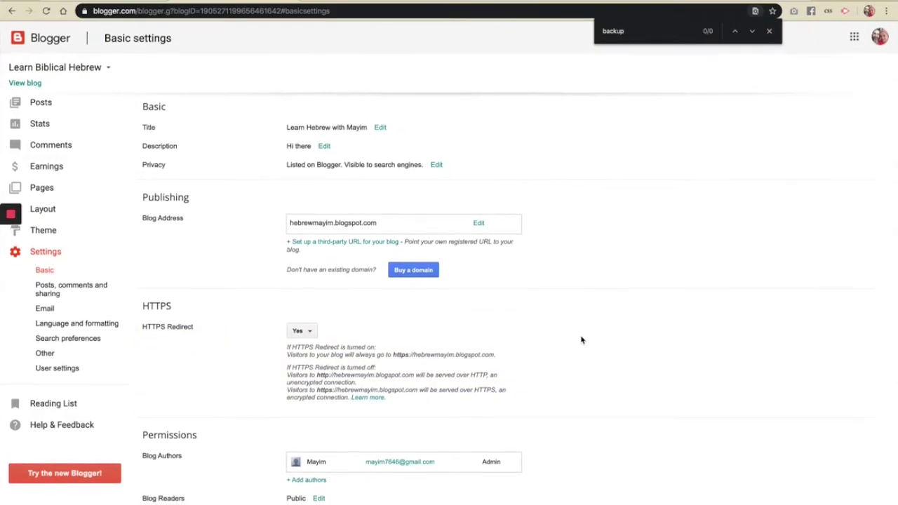
{"action": "left_click", "coordinate": [70, 288]}
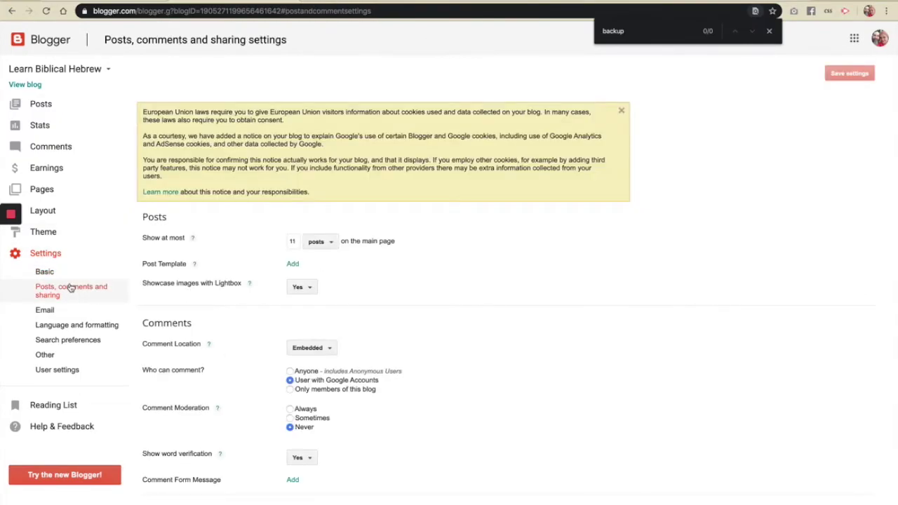
{"action": "left_click", "coordinate": [69, 371]}
{"action": "left_click", "coordinate": [70, 354]}
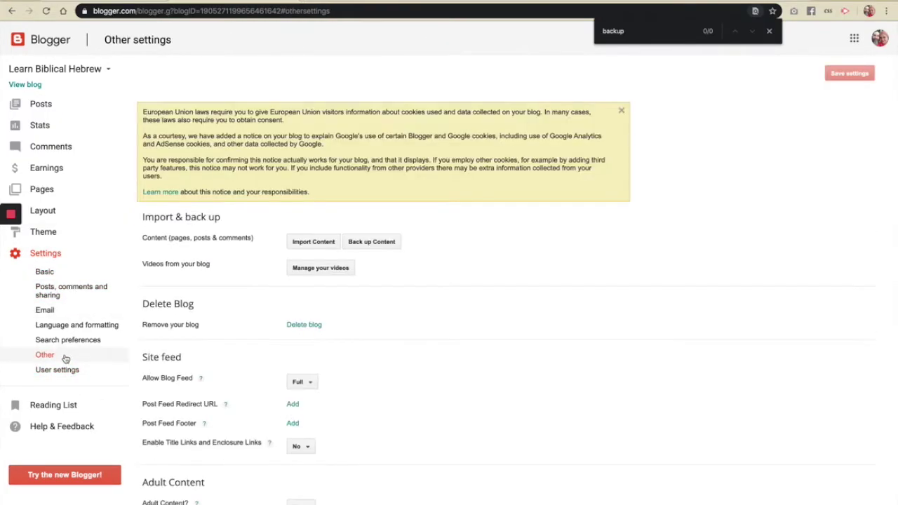
{"action": "scroll", "coordinate": [203, 346], "scroll_direction": "down", "scroll_amount": 2}
{"action": "key", "text": "ctrl+f"}
{"action": "type", "text": "backup"}
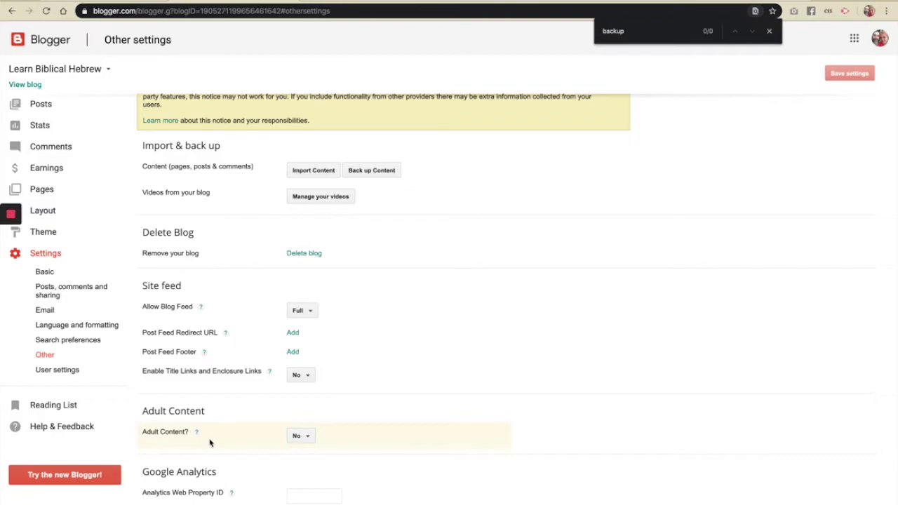
Examine the Google Analytics property ID setting, and open analytics.google.com in a separate browser tab
{"action": "triple_click", "coordinate": [157, 476]}
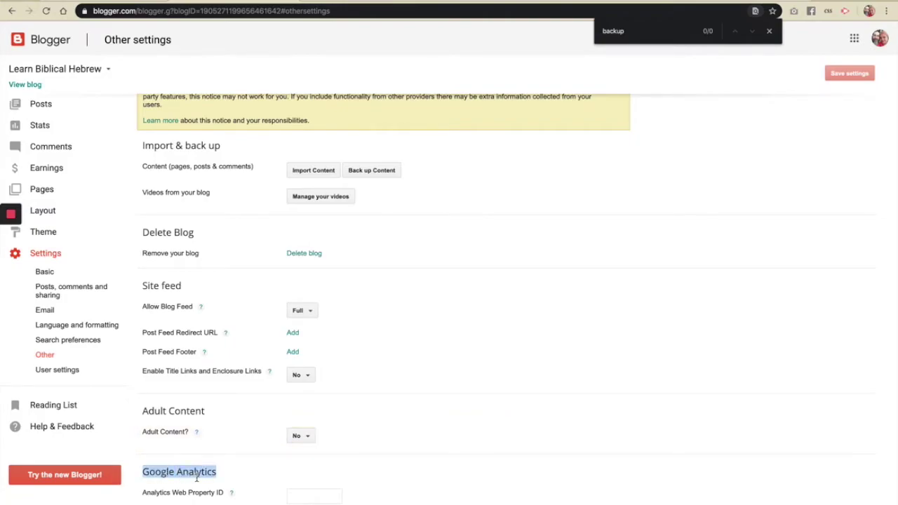
{"action": "left_click", "coordinate": [306, 495]}
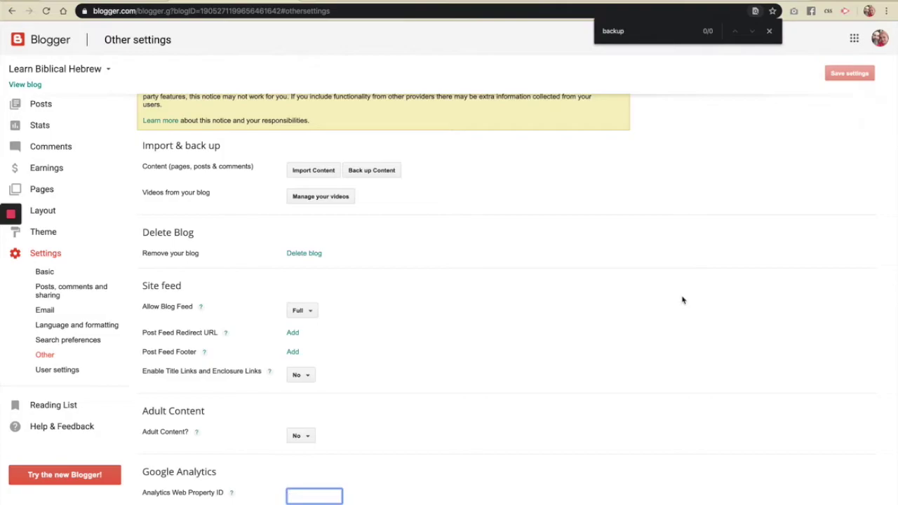
{"action": "key", "text": "ctrl+t"}
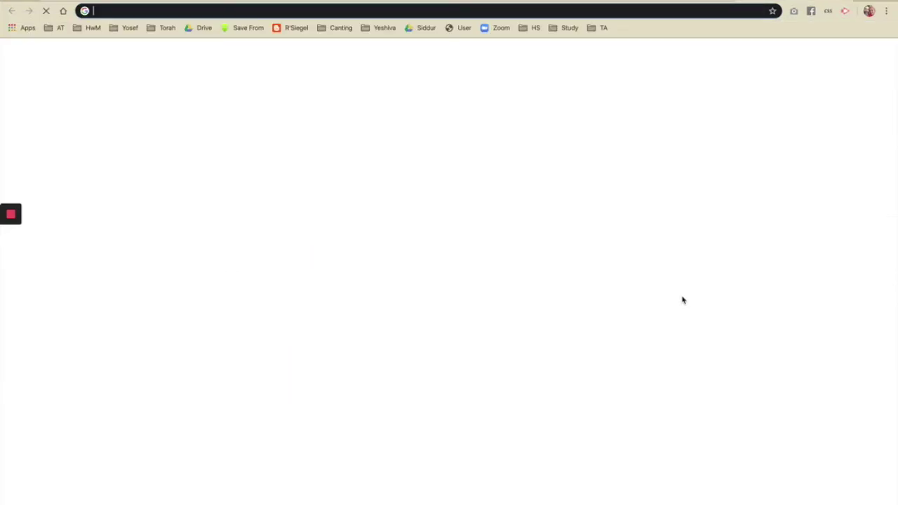
{"action": "type", "text": "analytics.gool"}
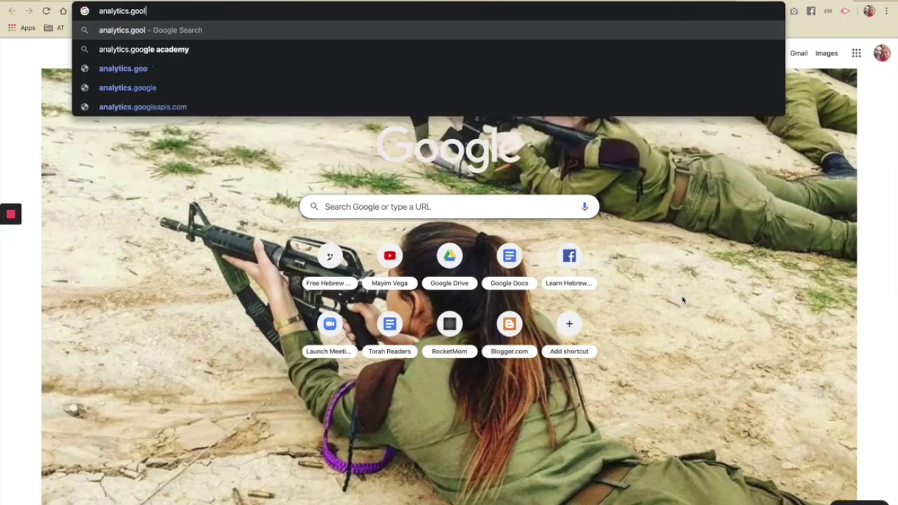
{"action": "key", "text": "BackSpace"}
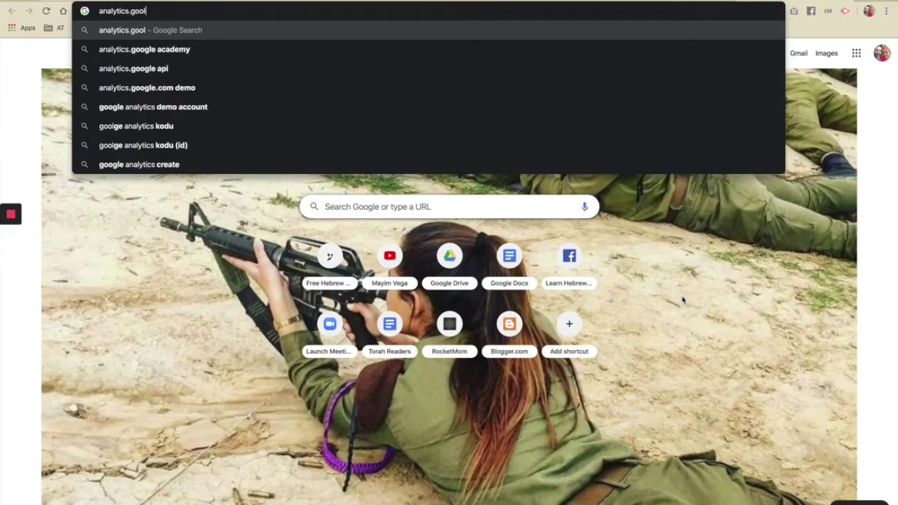
{"action": "type", "text": "gle.com"}
{"action": "key", "text": "Return"}
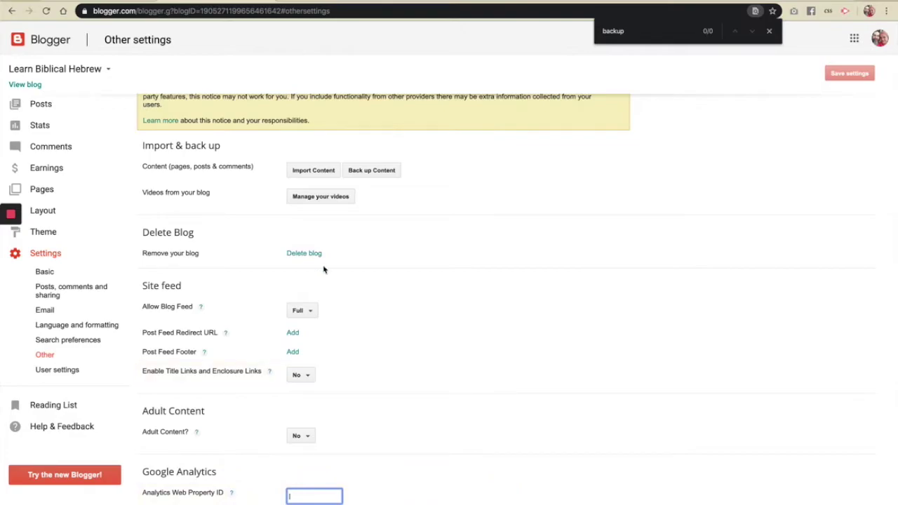
Check the applied theme, reload the live About page, and open the Digital Marketing Blog from coralyn.com after dismissing its subscription pop-up
{"action": "left_click", "coordinate": [52, 235]}
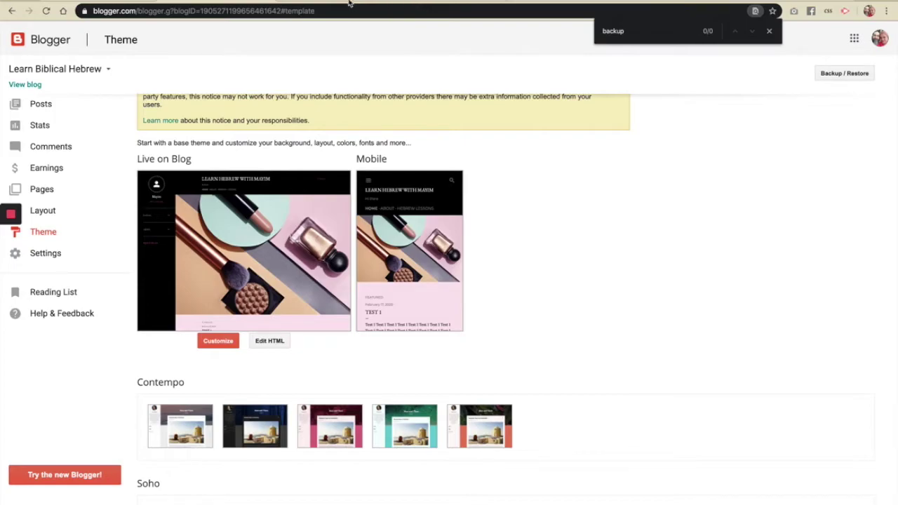
{"action": "left_click", "coordinate": [426, 1]}
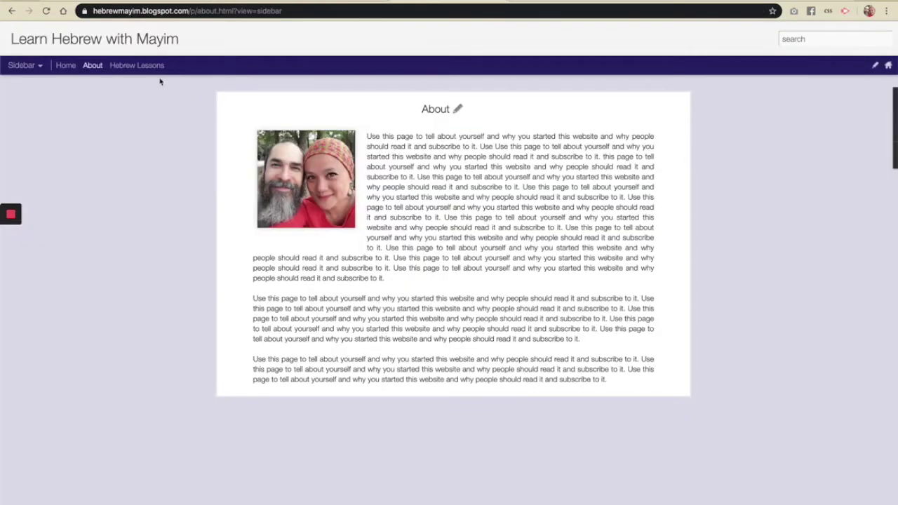
{"action": "left_click", "coordinate": [45, 12]}
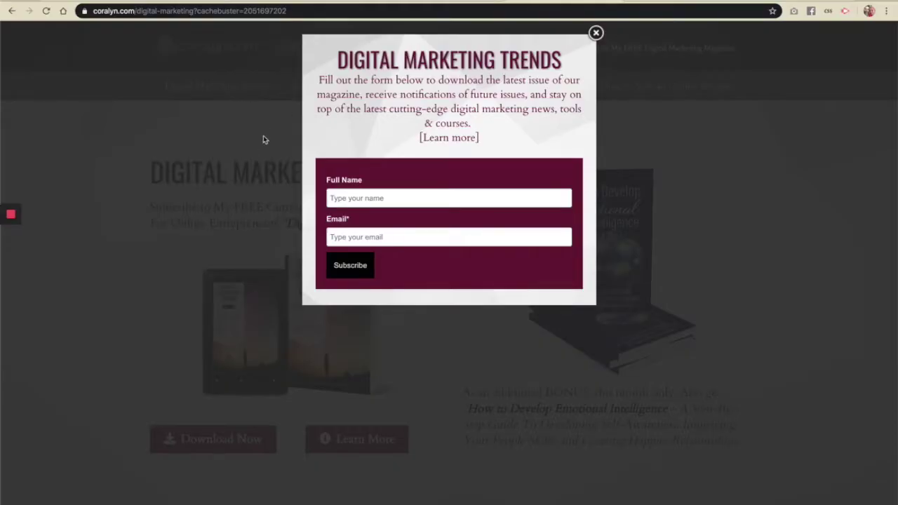
{"action": "left_click", "coordinate": [595, 33]}
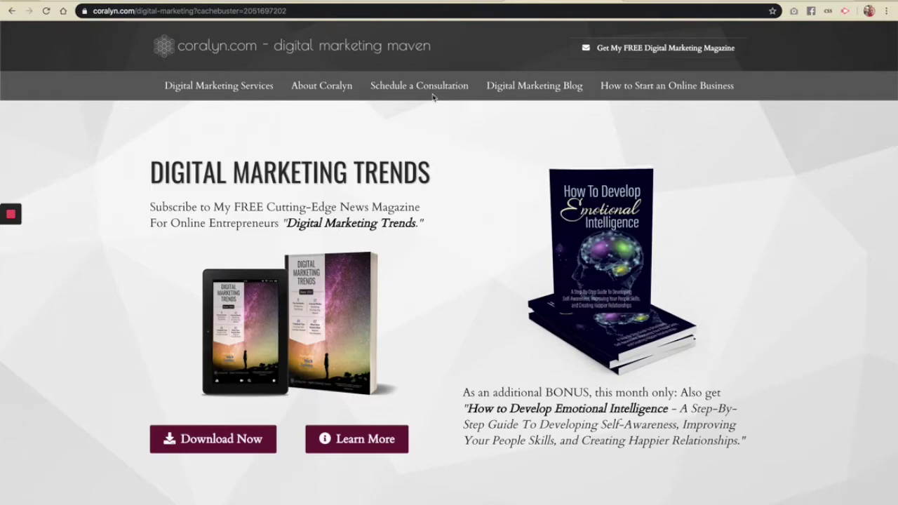
{"action": "left_click", "coordinate": [521, 86]}
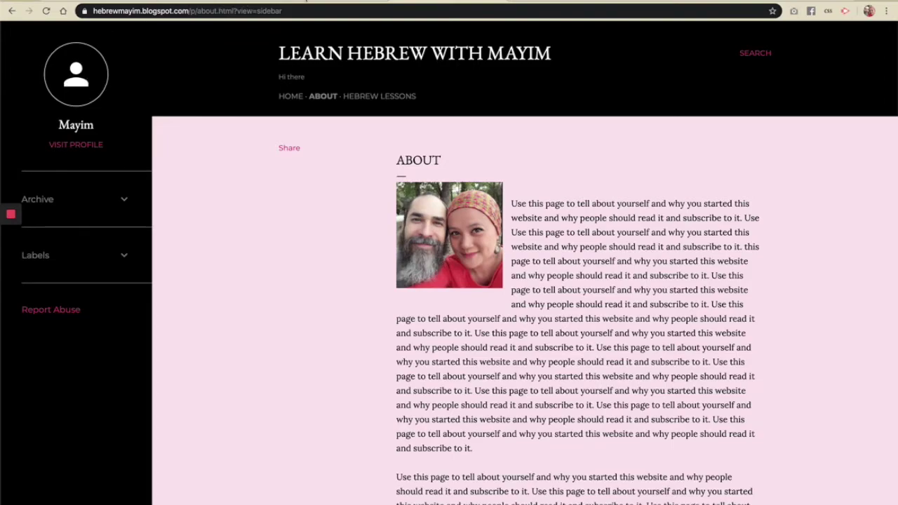
Open the blog author's profile for editing, view the profile photo upload from the computer, and cancel the file selection
{"action": "left_click", "coordinate": [211, 1]}
{"action": "left_click", "coordinate": [84, 146]}
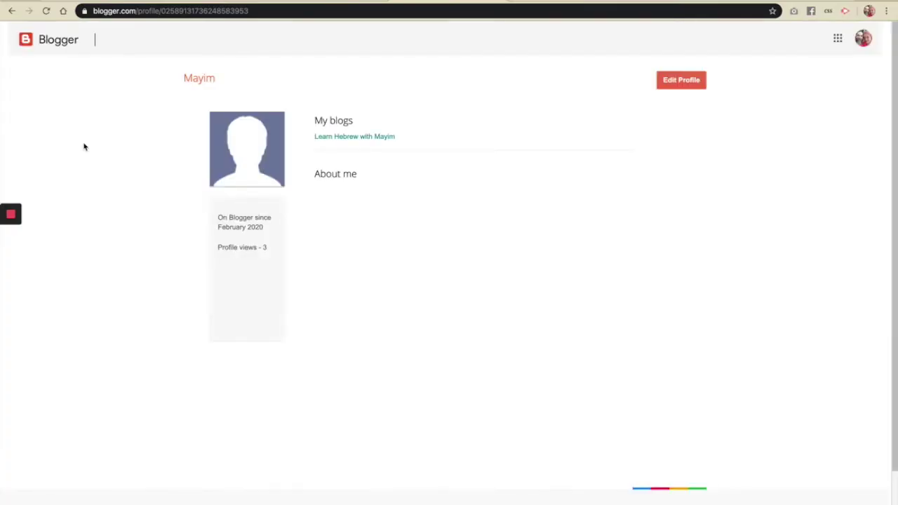
{"action": "left_click", "coordinate": [689, 82]}
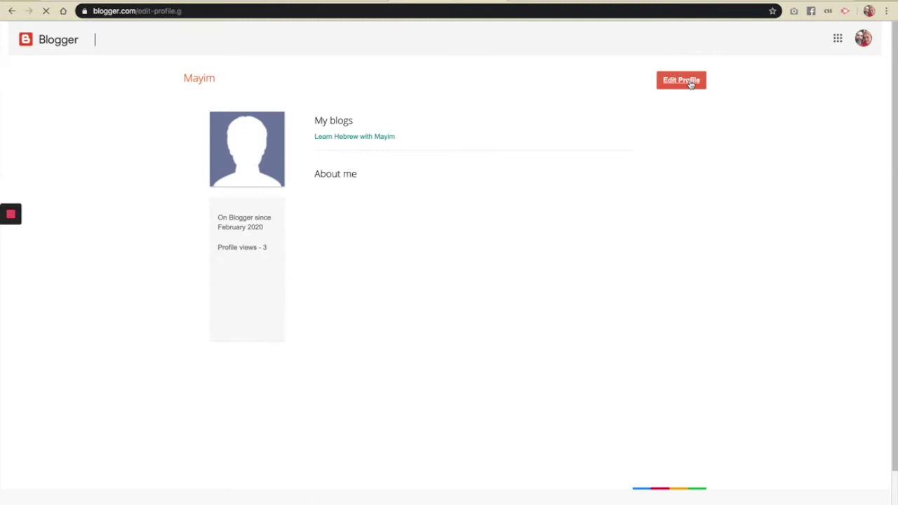
{"action": "scroll", "coordinate": [499, 237], "scroll_direction": "down", "scroll_amount": 5}
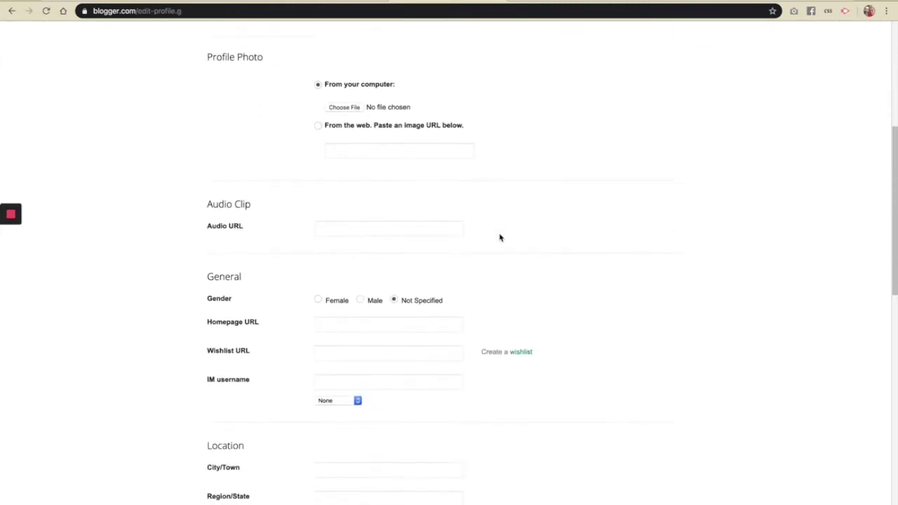
{"action": "left_click", "coordinate": [336, 100]}
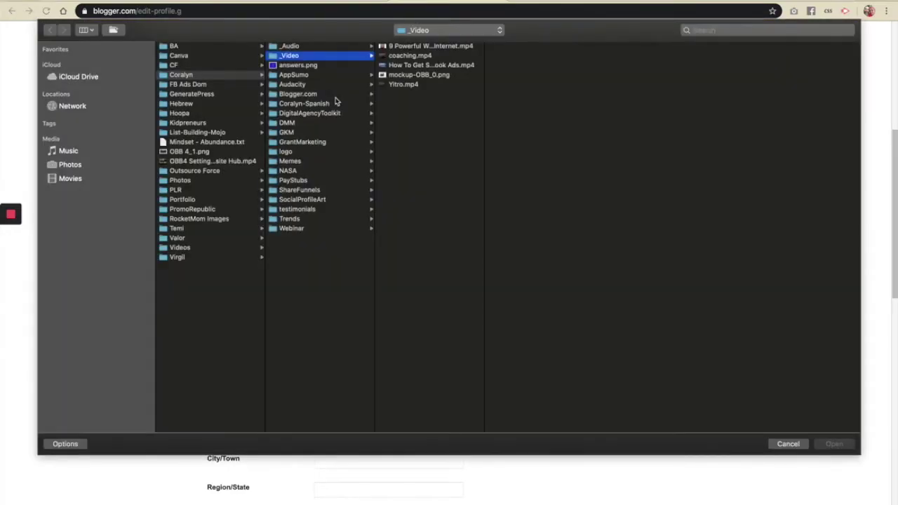
{"action": "left_click", "coordinate": [788, 444]}
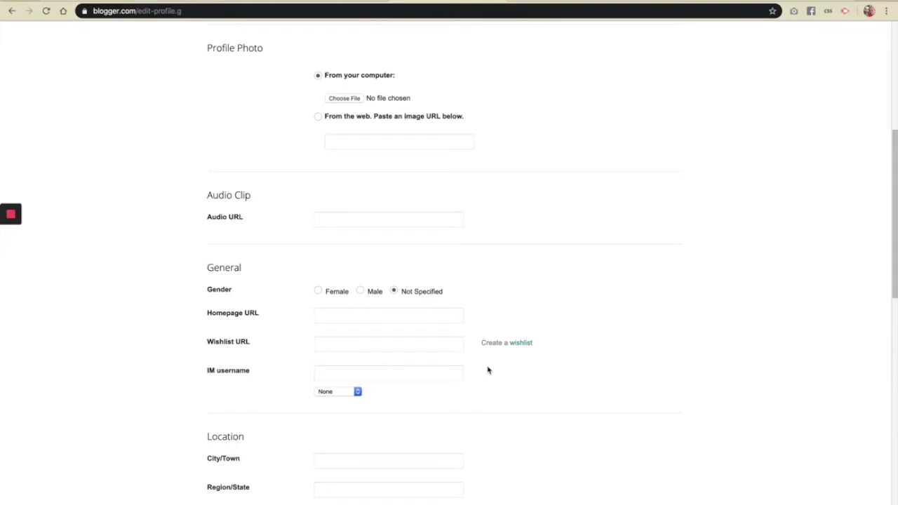
Examine the sidebar logo on the example blog at blog.coralyn.com, and go back to the previous page
{"action": "key", "text": "ctrl+Tab"}
{"action": "left_click", "coordinate": [414, 0]}
{"action": "left_click", "coordinate": [542, 1]}
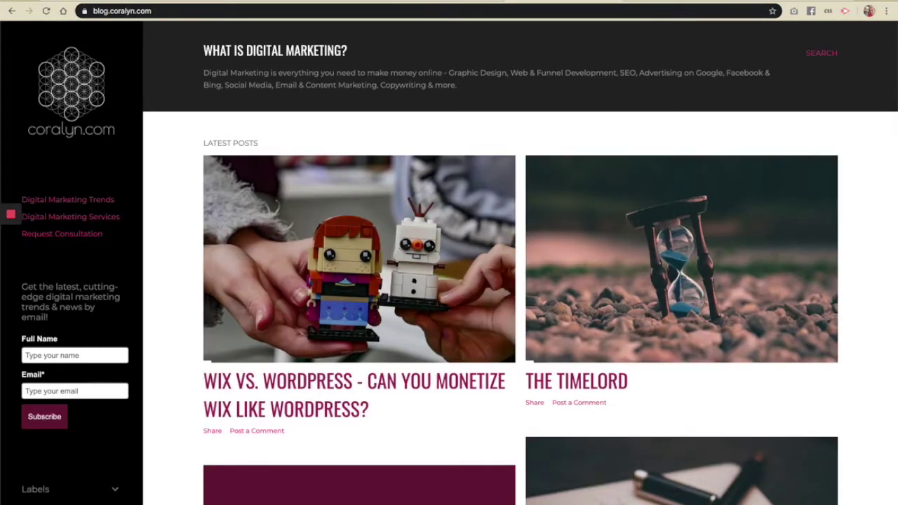
{"action": "left_click_drag", "start_coordinate": [66, 100], "coordinate": [369, 144]}
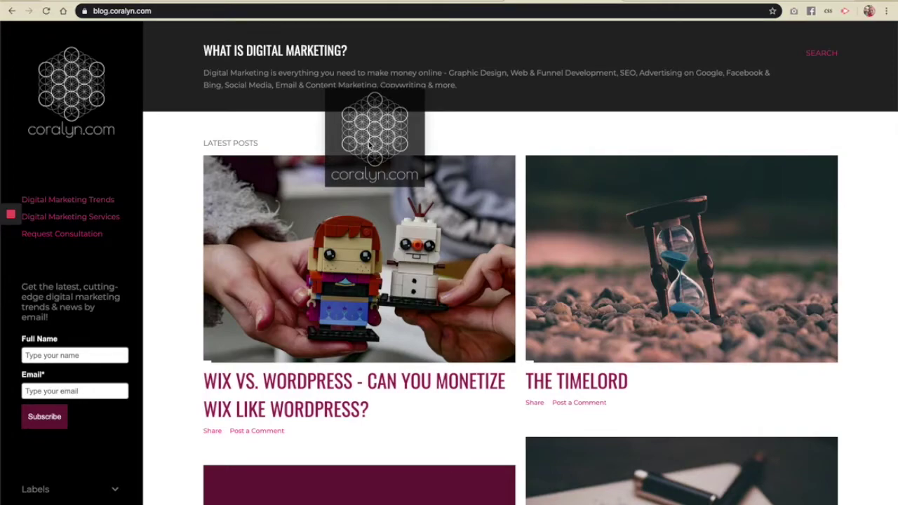
{"action": "left_click_drag", "start_coordinate": [368, 144], "coordinate": [81, 124]}
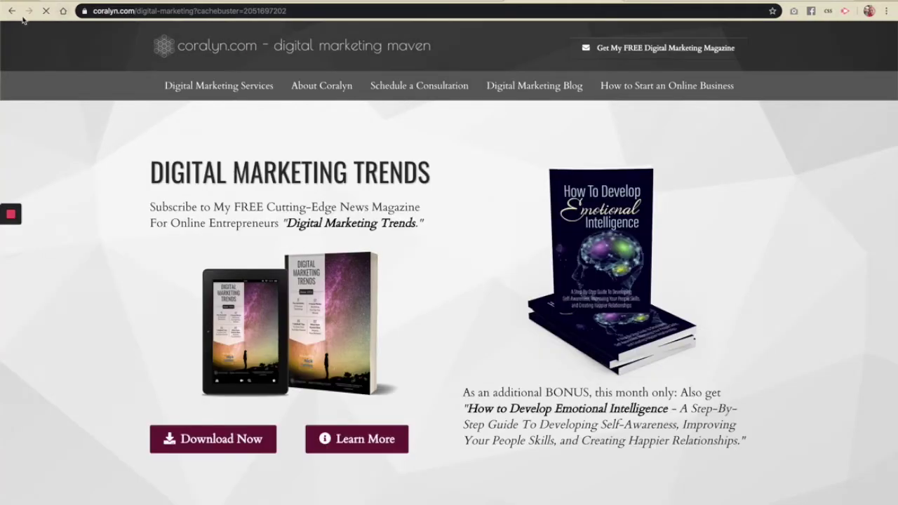
{"action": "left_click", "coordinate": [13, 12]}
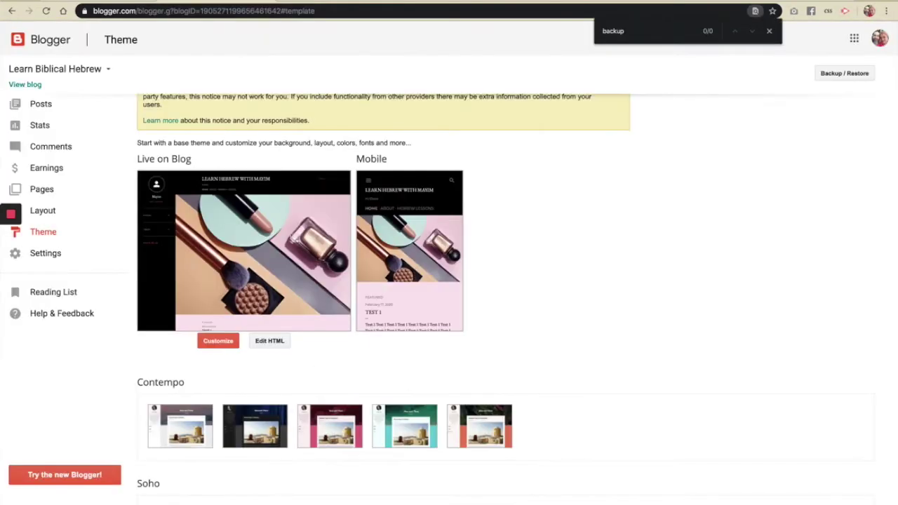
Look at the blog's list of pages and the sidebar gadgets in the layout of the applied theme
{"action": "left_click", "coordinate": [40, 190]}
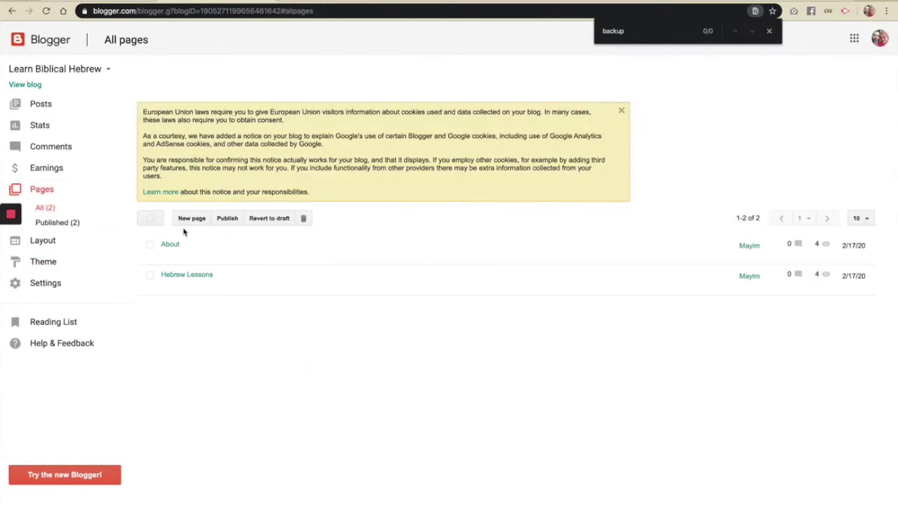
{"action": "left_click", "coordinate": [59, 241]}
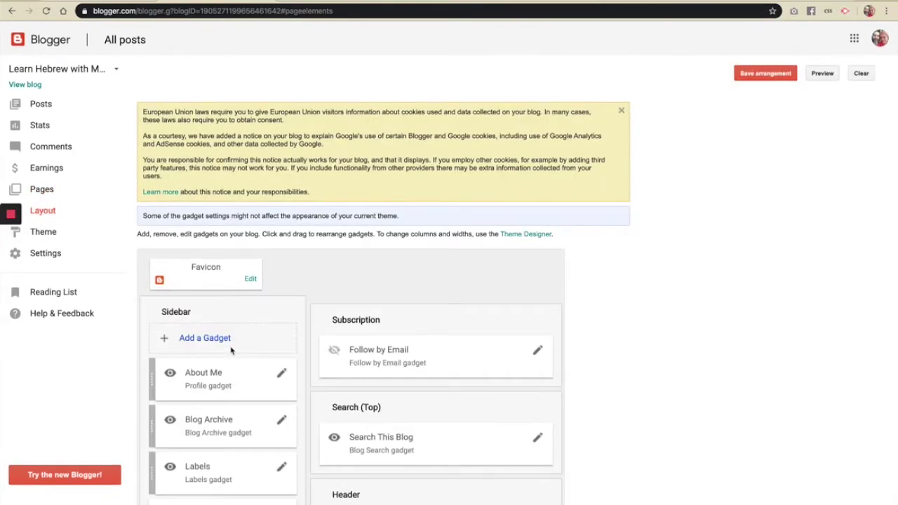
{"action": "scroll", "coordinate": [231, 347], "scroll_direction": "down", "scroll_amount": 1}
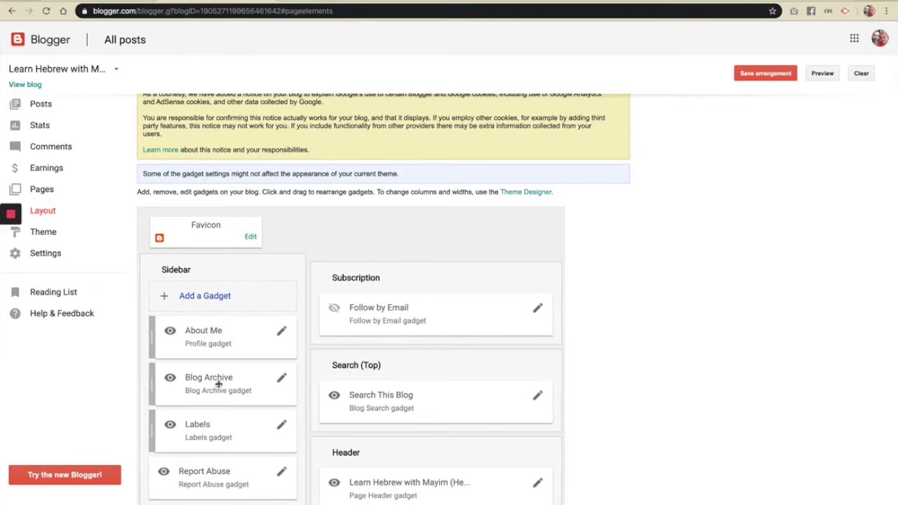
{"action": "scroll", "coordinate": [218, 383], "scroll_direction": "down", "scroll_amount": 1}
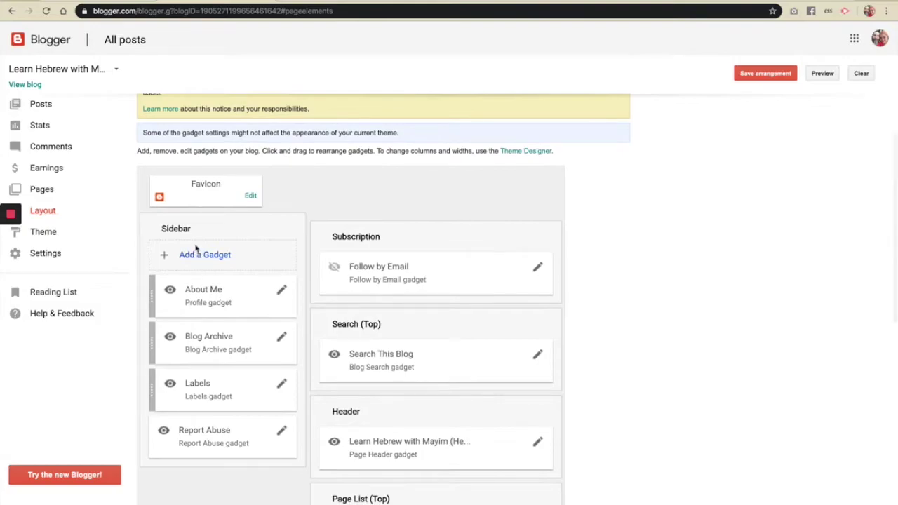
Add a Pages gadget to the sidebar and review its page list options
{"action": "left_click", "coordinate": [198, 257]}
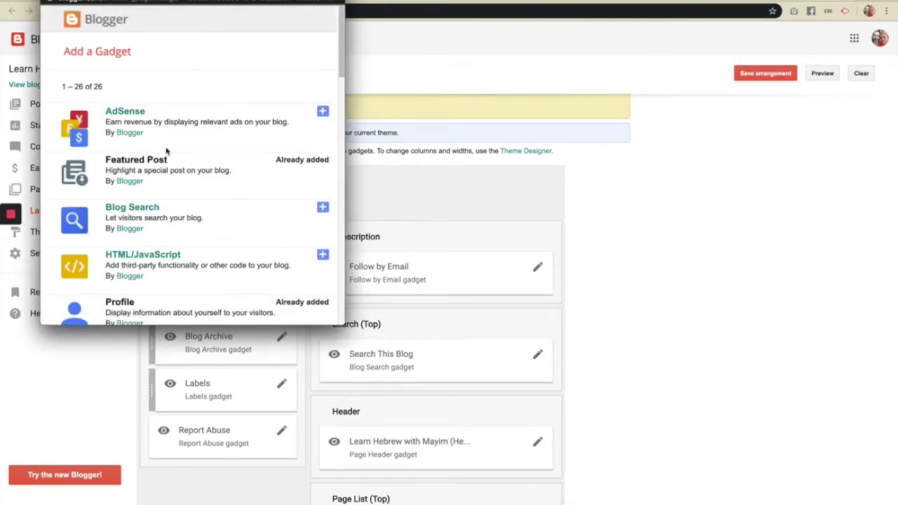
{"action": "scroll", "coordinate": [169, 171], "scroll_direction": "down", "scroll_amount": 1}
{"action": "scroll", "coordinate": [169, 171], "scroll_direction": "down", "scroll_amount": 5}
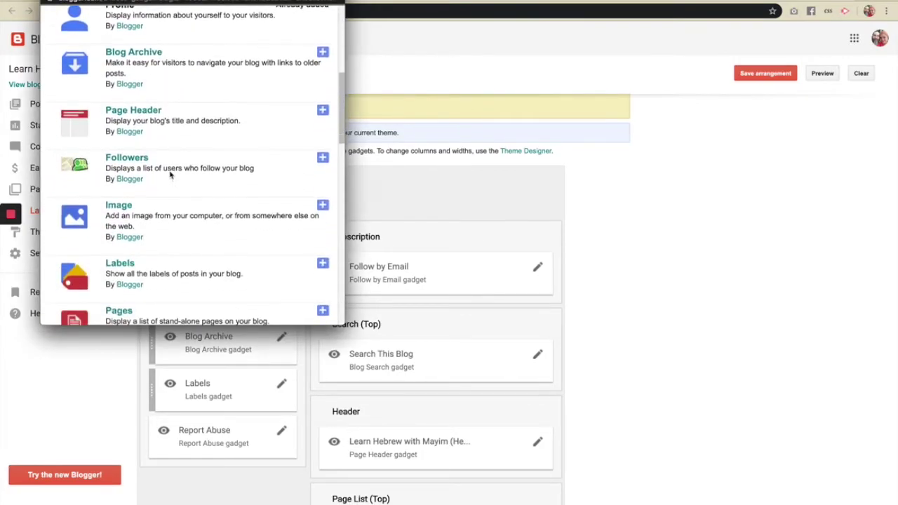
{"action": "scroll", "coordinate": [169, 174], "scroll_direction": "down", "scroll_amount": 2}
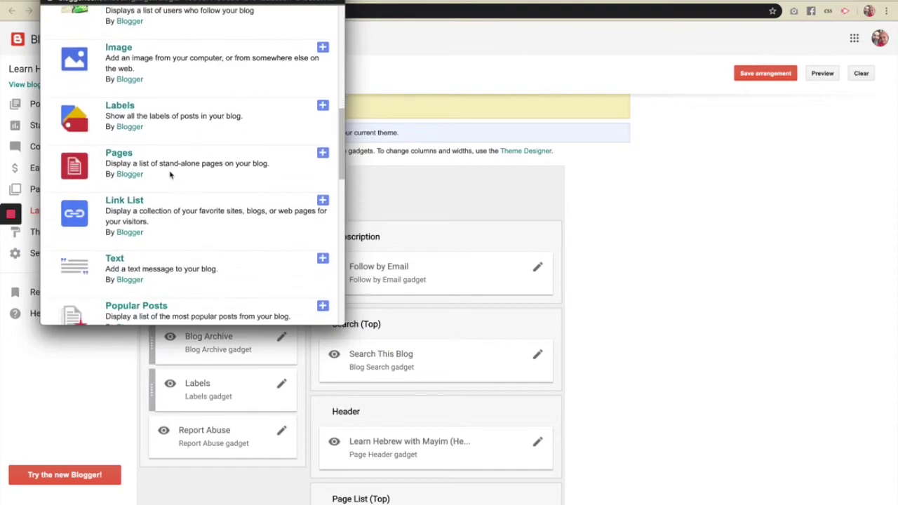
{"action": "left_click", "coordinate": [322, 153]}
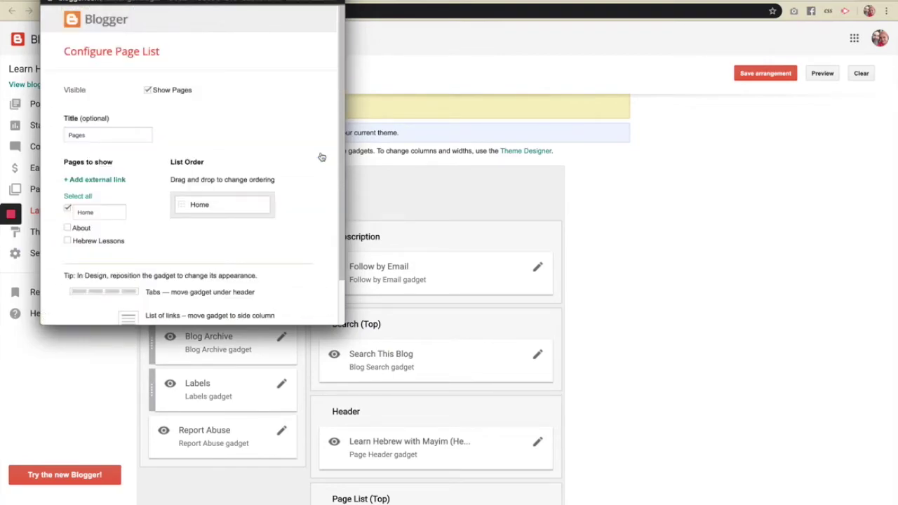
{"action": "scroll", "coordinate": [118, 225], "scroll_direction": "down", "scroll_amount": 2}
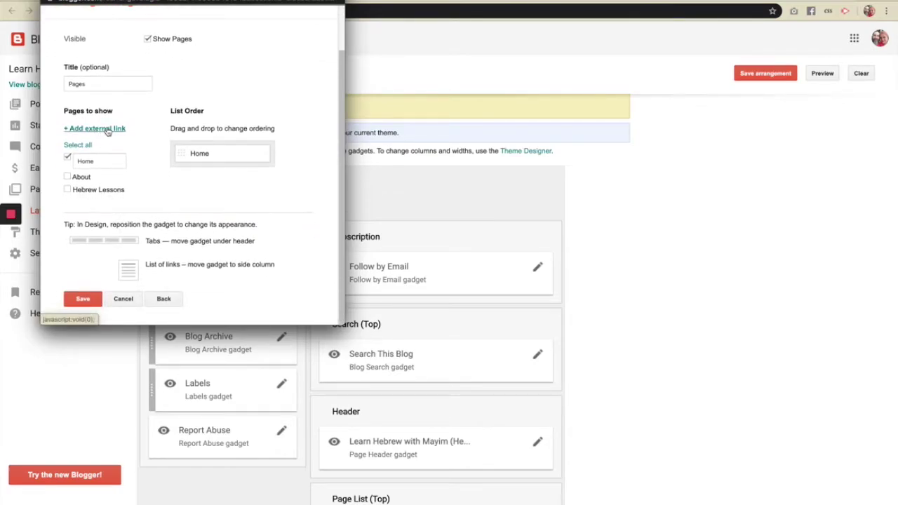
{"action": "left_click", "coordinate": [110, 131]}
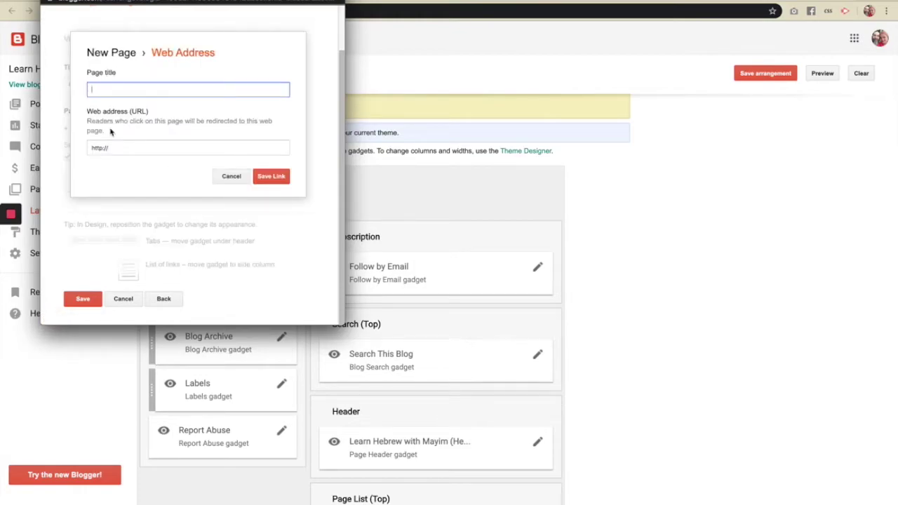
{"action": "type", "text": "My YouTube Channel"}
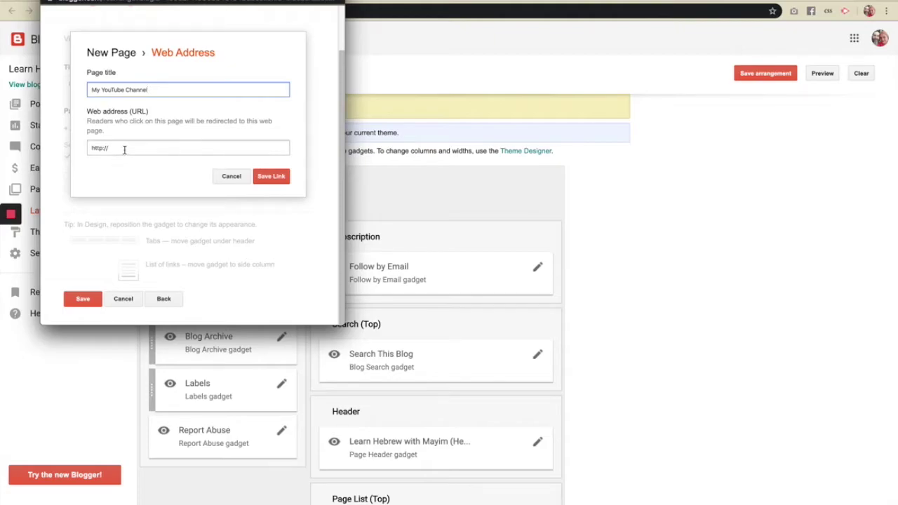
{"action": "left_click", "coordinate": [193, 148]}
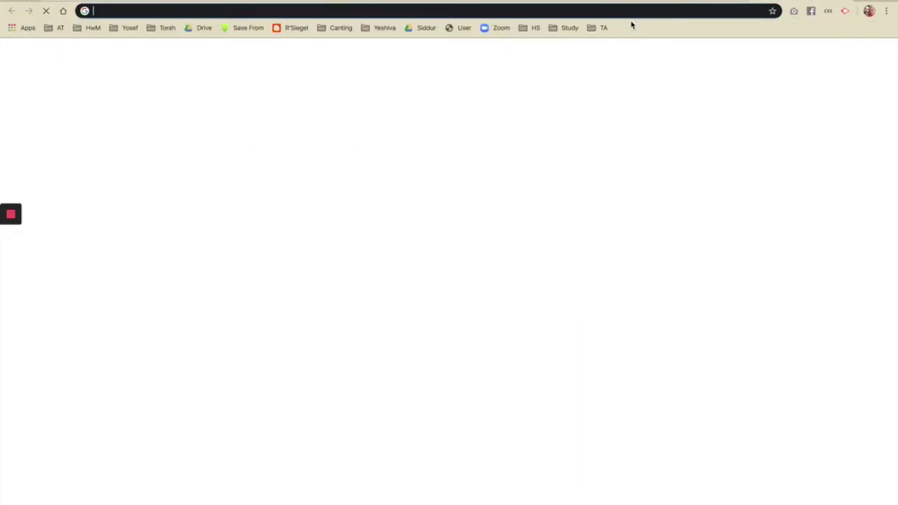
{"action": "type", "text": "youtu"}
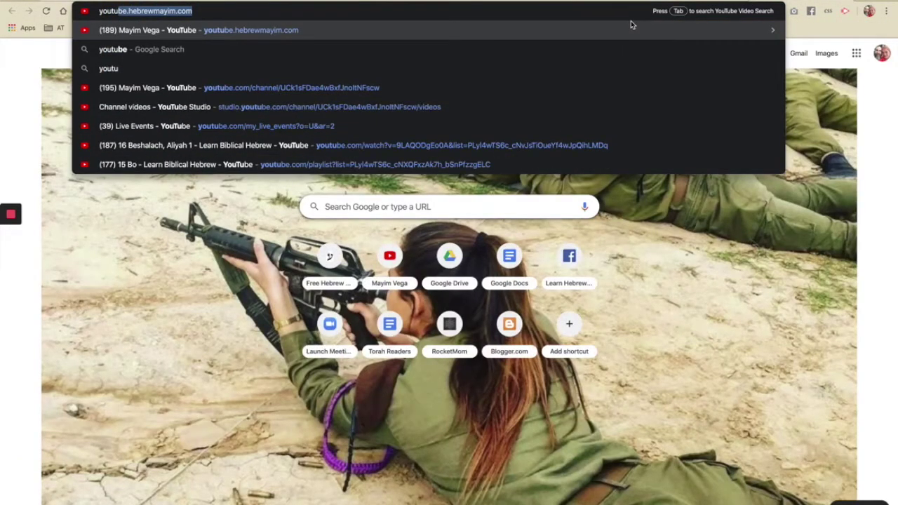
{"action": "key", "text": "Escape"}
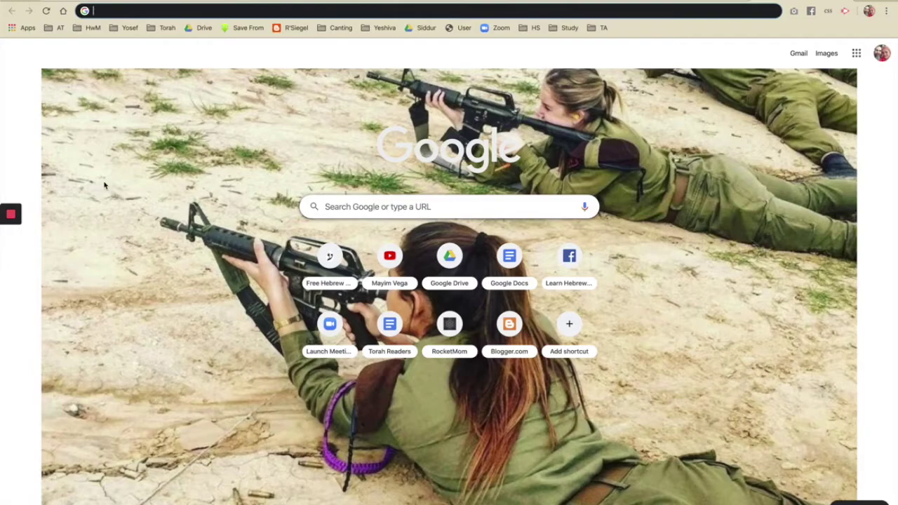
{"action": "key", "text": "ctrl+Up"}
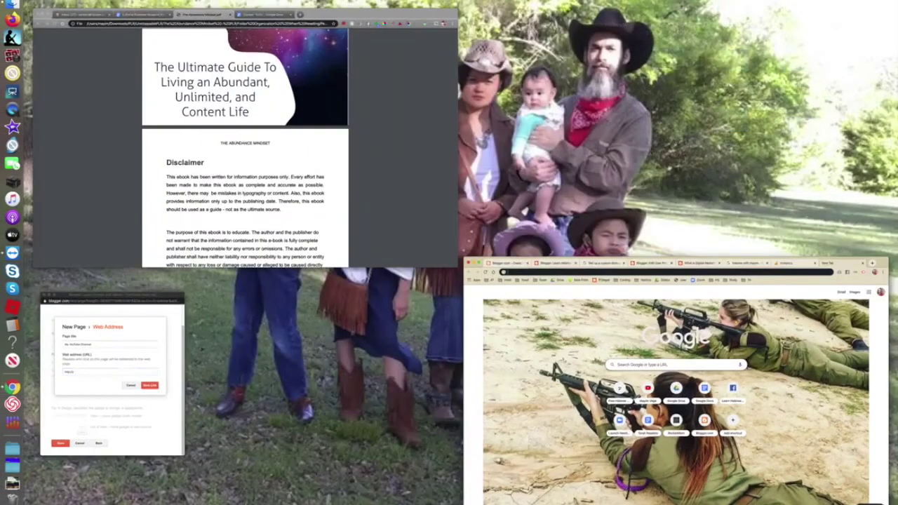
{"action": "left_click", "coordinate": [108, 414]}
{"action": "left_click_drag", "start_coordinate": [169, 8], "coordinate": [236, 37]}
{"action": "type", "text": "outube.hebrewmayim.com/"}
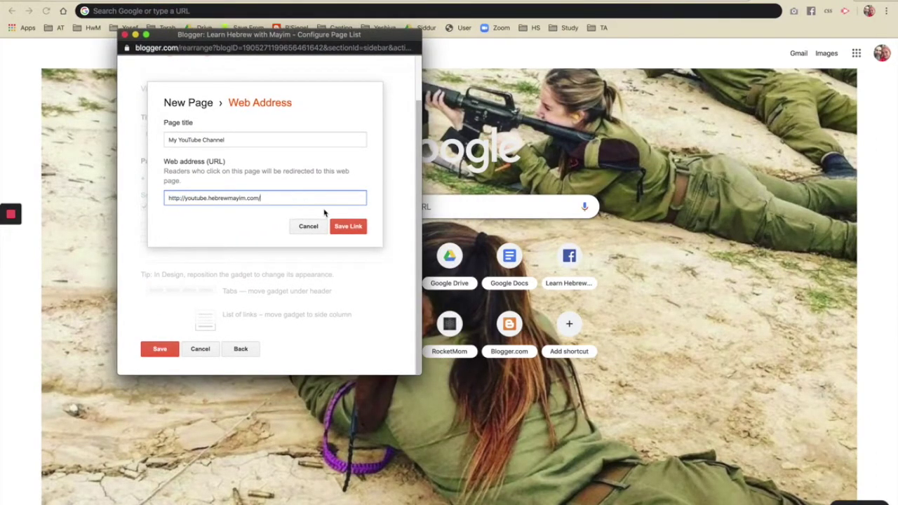
{"action": "left_click", "coordinate": [342, 226]}
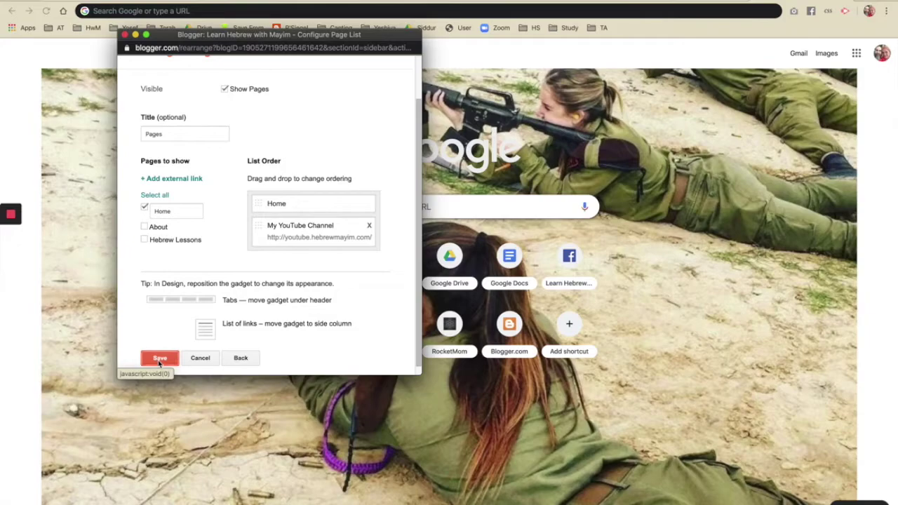
{"action": "left_click", "coordinate": [159, 359]}
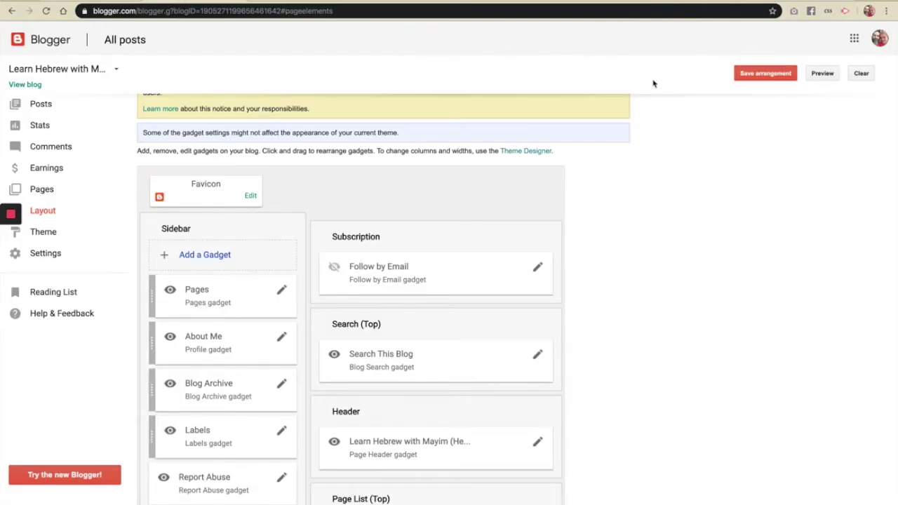
Move the Pages gadget directly below About Me in the sidebar and save the layout arrangement
{"action": "left_click", "coordinate": [765, 73]}
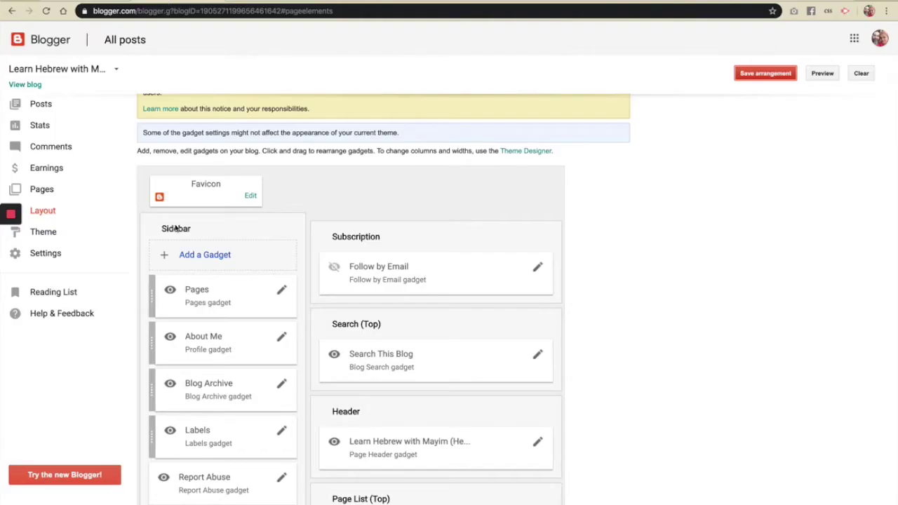
{"action": "left_click_drag", "start_coordinate": [154, 295], "coordinate": [154, 339]}
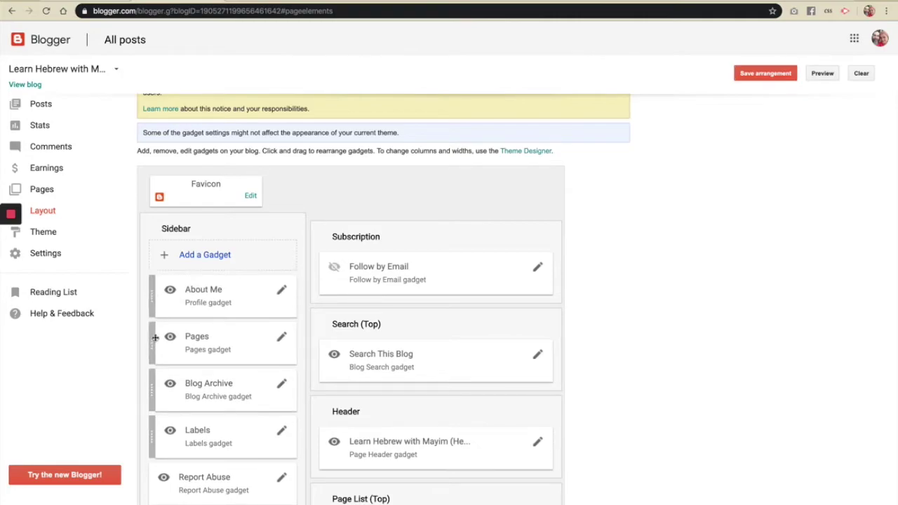
{"action": "left_click", "coordinate": [764, 72]}
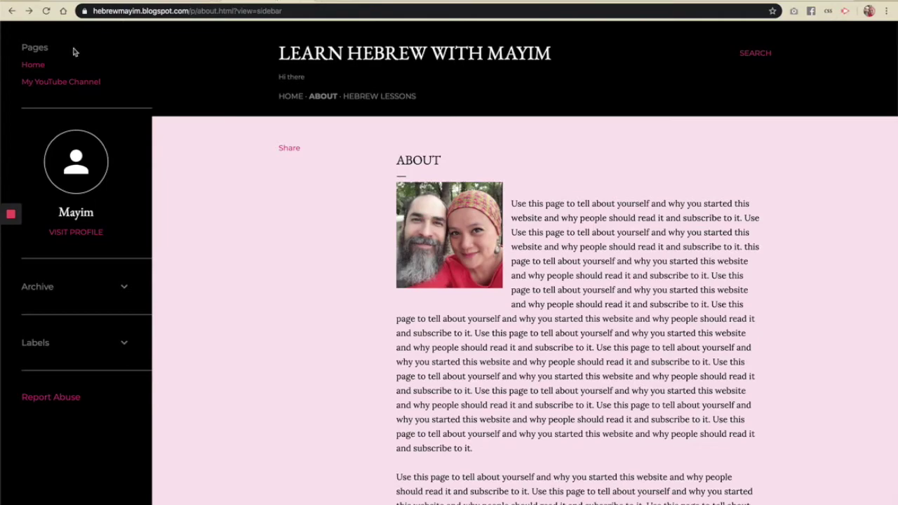
Reload the live About page, compare its sidebar with the example blog at blog.coralyn.com, and return to the layout
{"action": "left_click", "coordinate": [46, 12]}
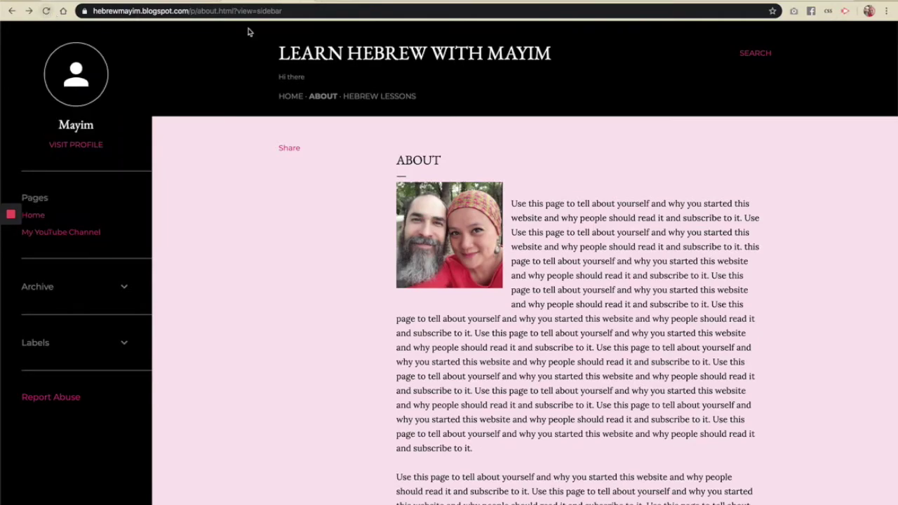
{"action": "left_click", "coordinate": [429, 4]}
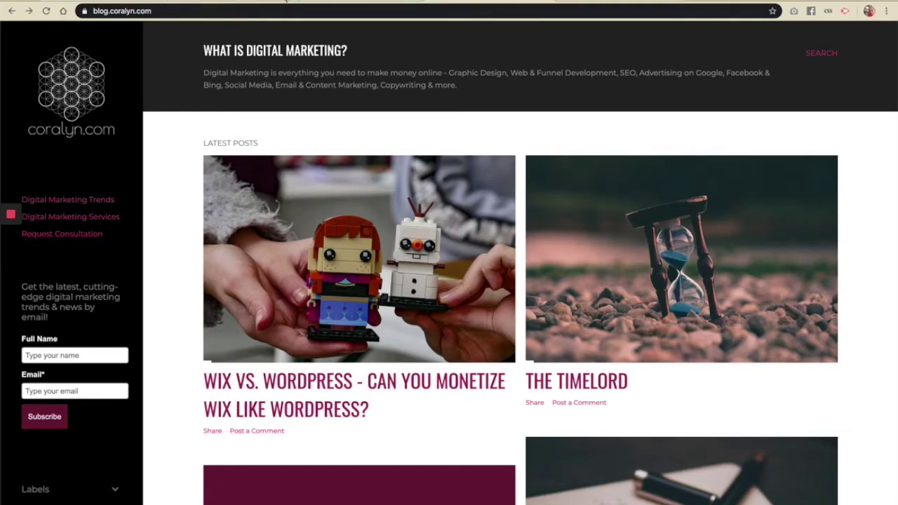
{"action": "left_click", "coordinate": [276, 2]}
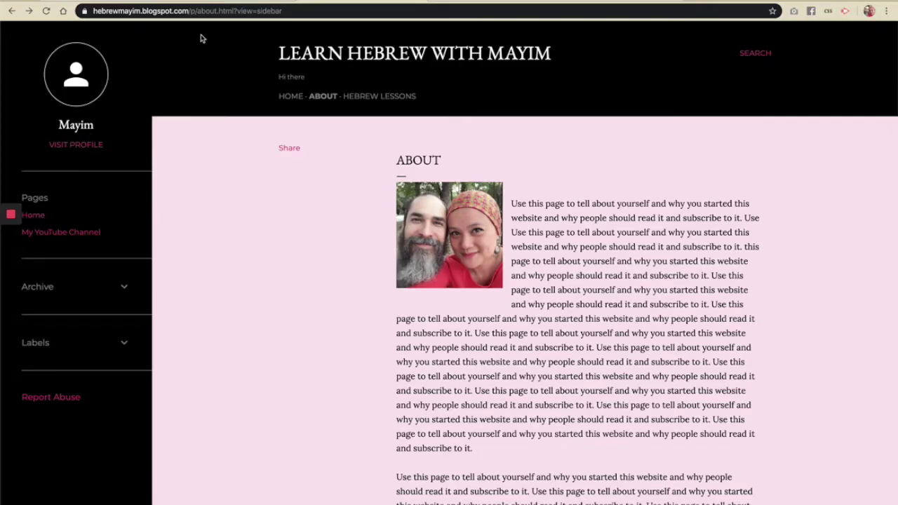
{"action": "left_click", "coordinate": [228, 2]}
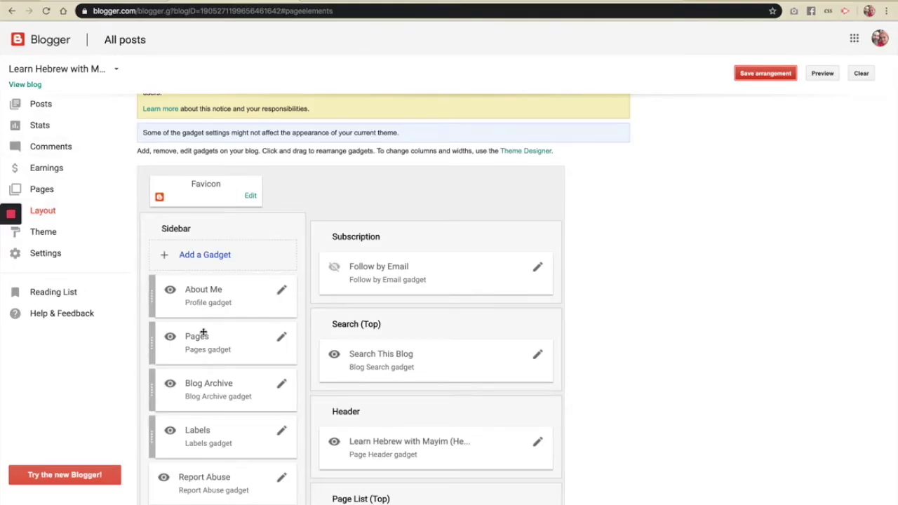
Turn off "Show about me" in the About Me profile gadget, save the arrangement, and reload the live About page
{"action": "left_click", "coordinate": [282, 290]}
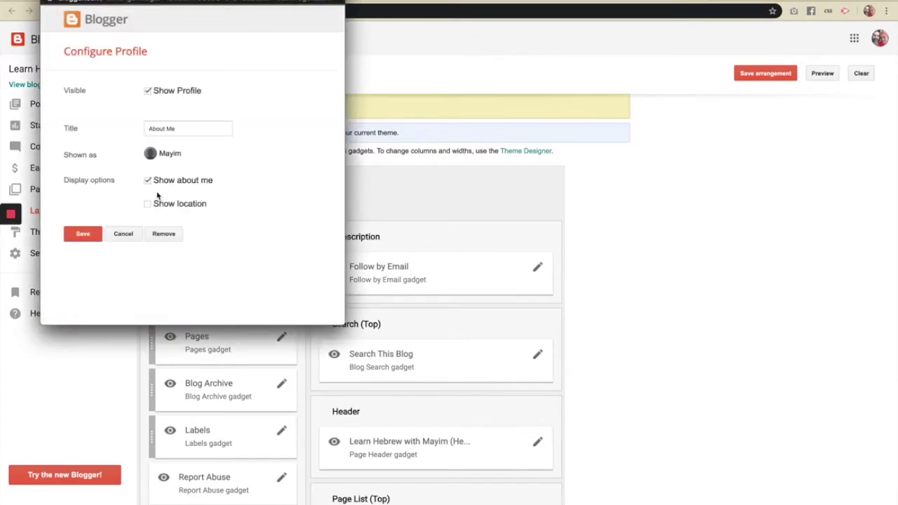
{"action": "left_click", "coordinate": [87, 233]}
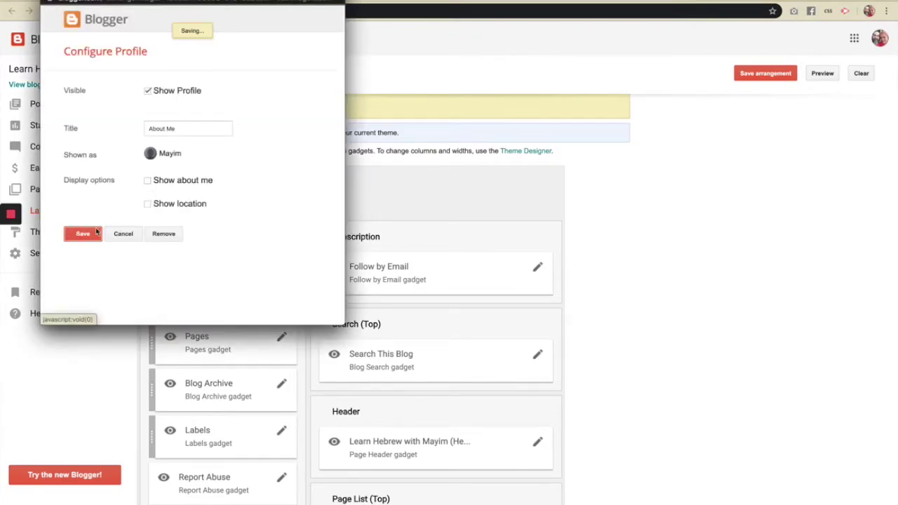
{"action": "left_click", "coordinate": [772, 74]}
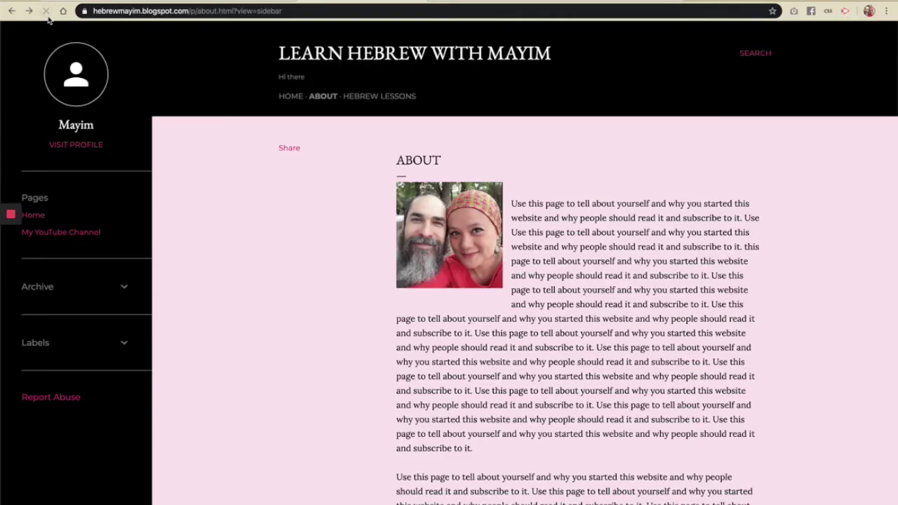
{"action": "left_click", "coordinate": [46, 11]}
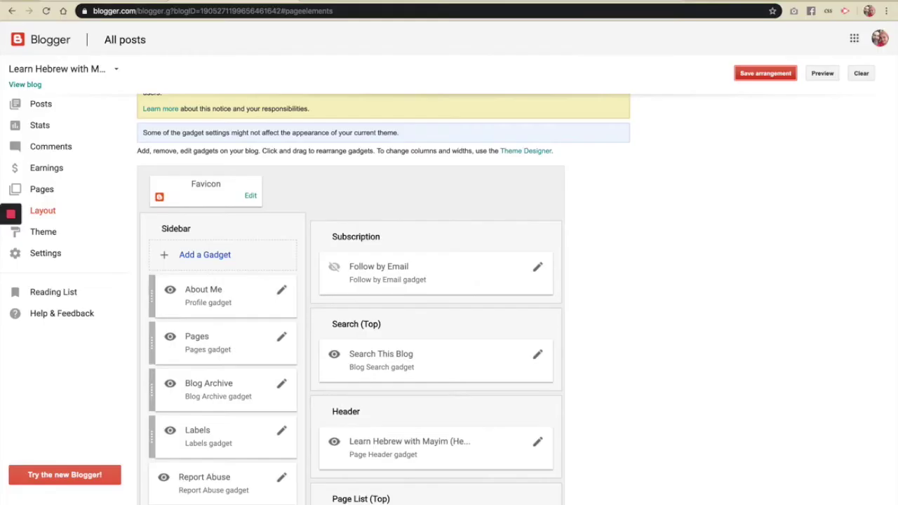
Hide the About Me profile gadget by turning off "Show Profile", save it, and reload the live About page
{"action": "left_click", "coordinate": [282, 291]}
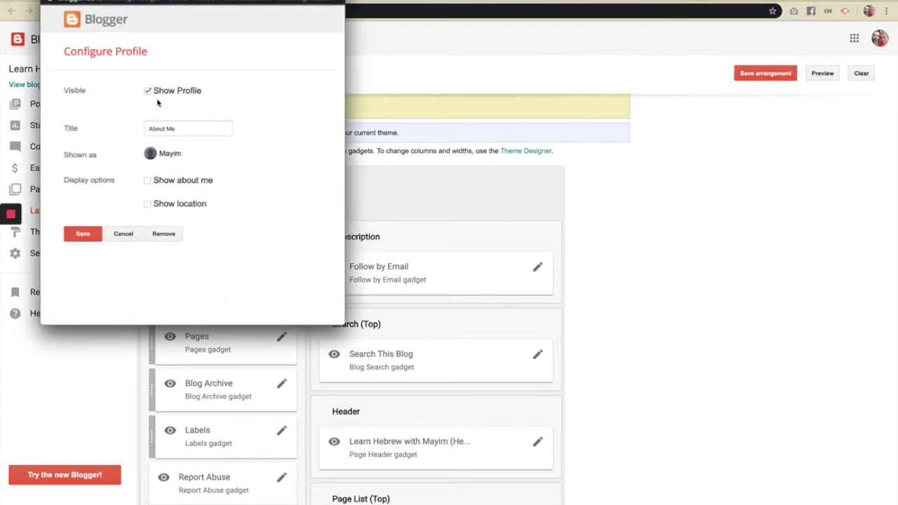
{"action": "left_click", "coordinate": [148, 91]}
{"action": "left_click", "coordinate": [81, 235]}
{"action": "left_click", "coordinate": [325, 2]}
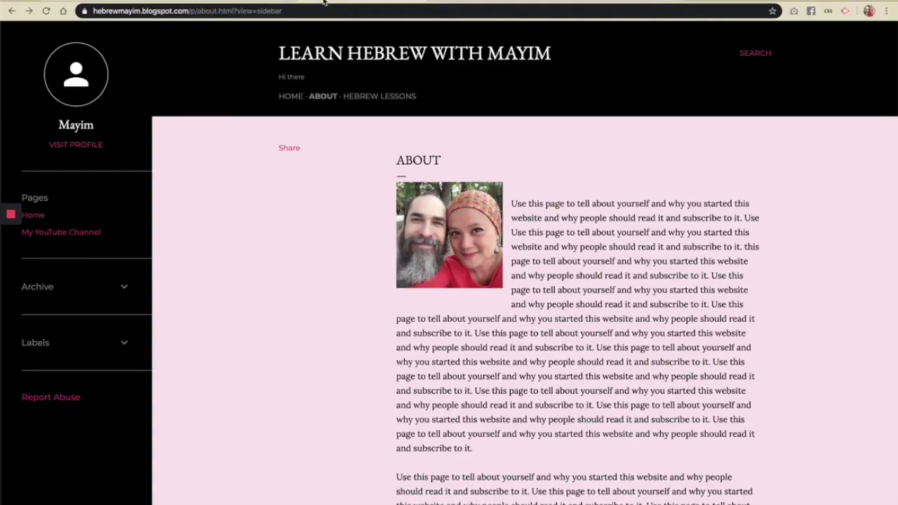
{"action": "left_click", "coordinate": [46, 11]}
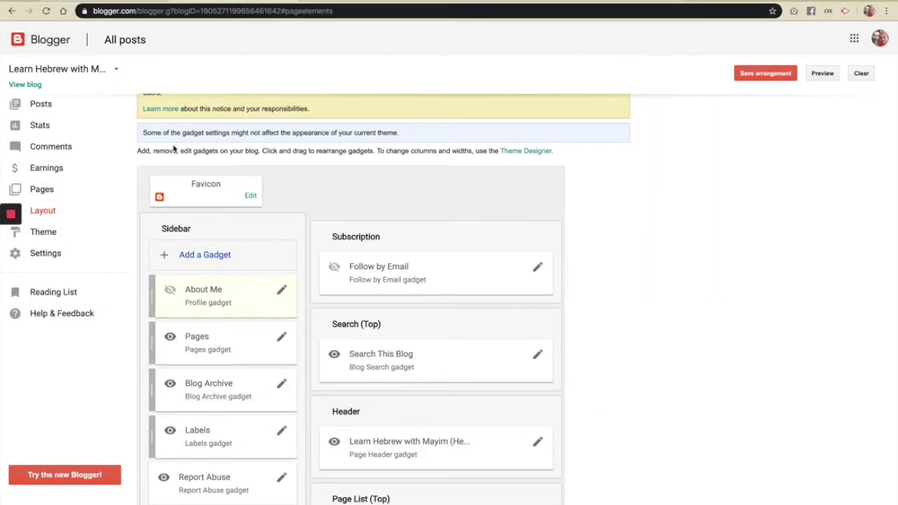
Add an Image gadget to the sidebar and review its link and image source settings
{"action": "left_click", "coordinate": [204, 255]}
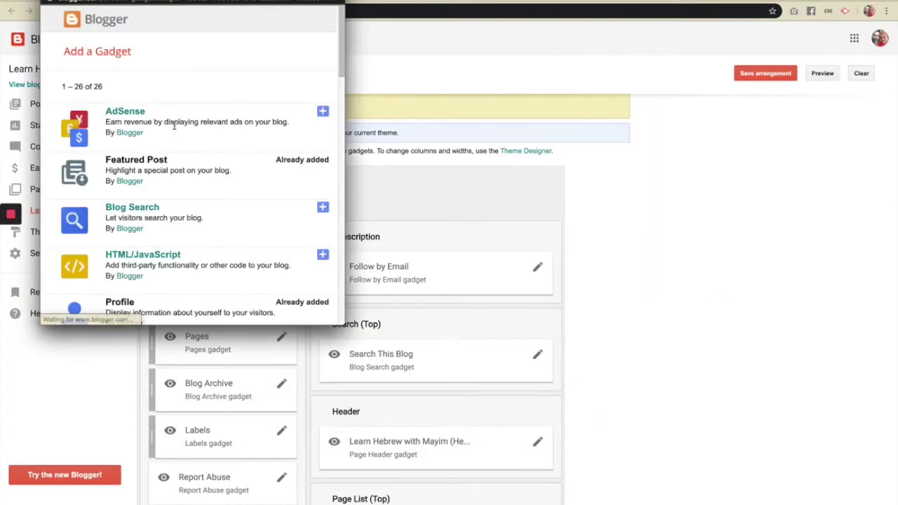
{"action": "scroll", "coordinate": [174, 125], "scroll_direction": "down", "scroll_amount": 5}
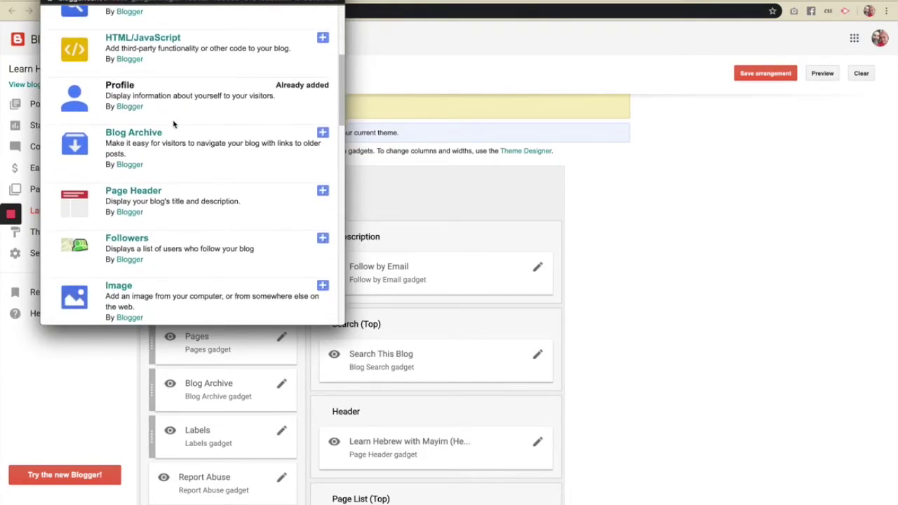
{"action": "left_click", "coordinate": [121, 288]}
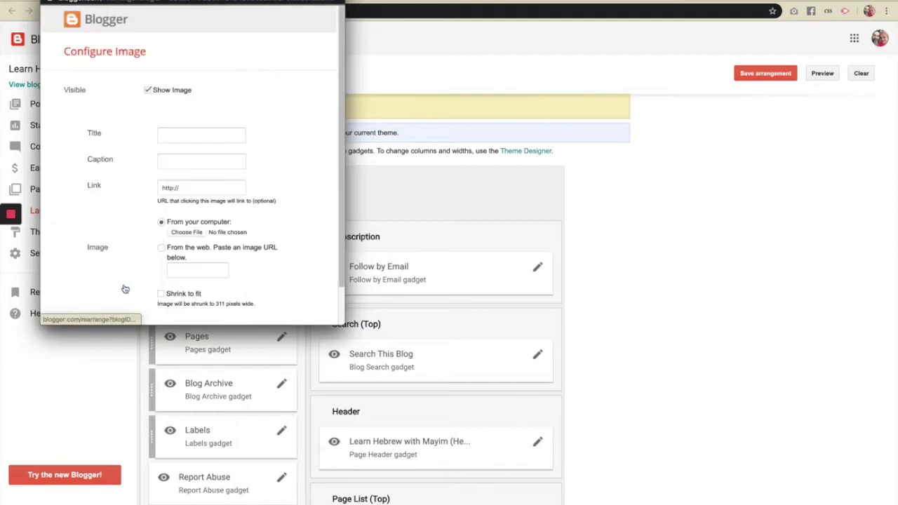
{"action": "left_click", "coordinate": [184, 188]}
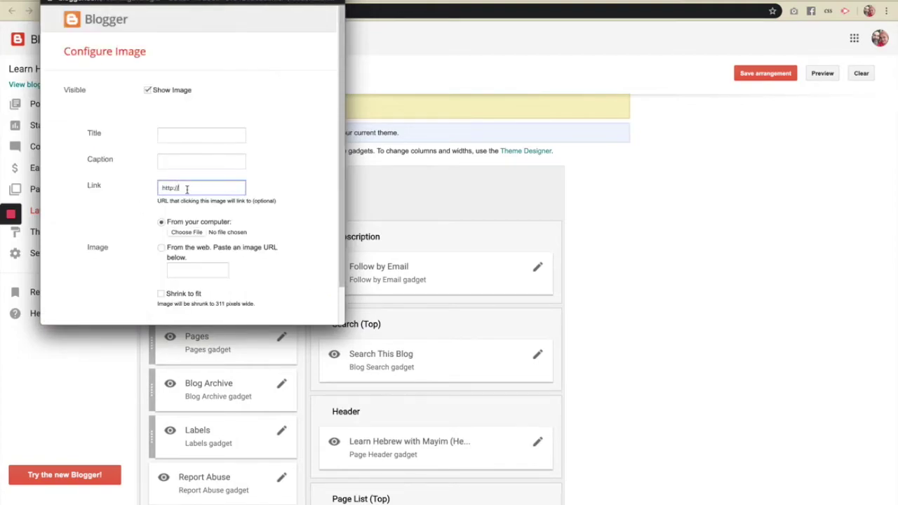
{"action": "scroll", "coordinate": [175, 129], "scroll_direction": "down", "scroll_amount": 2}
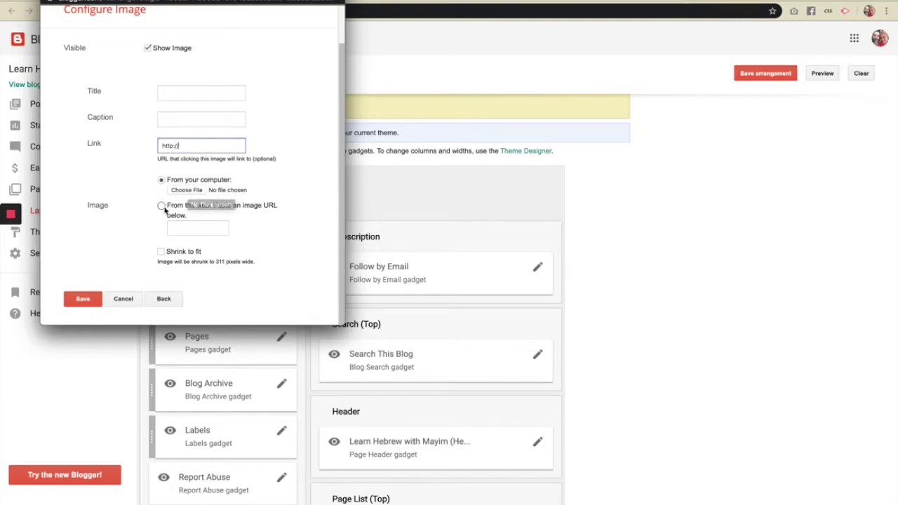
Upload mayim.jpg from the Profile folder inside Pictures as the gadget's image
{"action": "left_click", "coordinate": [185, 191]}
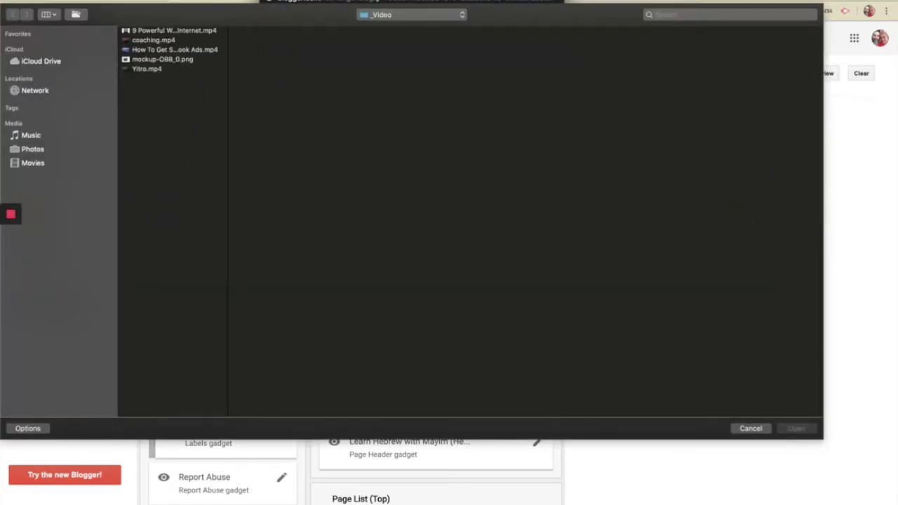
{"action": "left_click", "coordinate": [379, 19]}
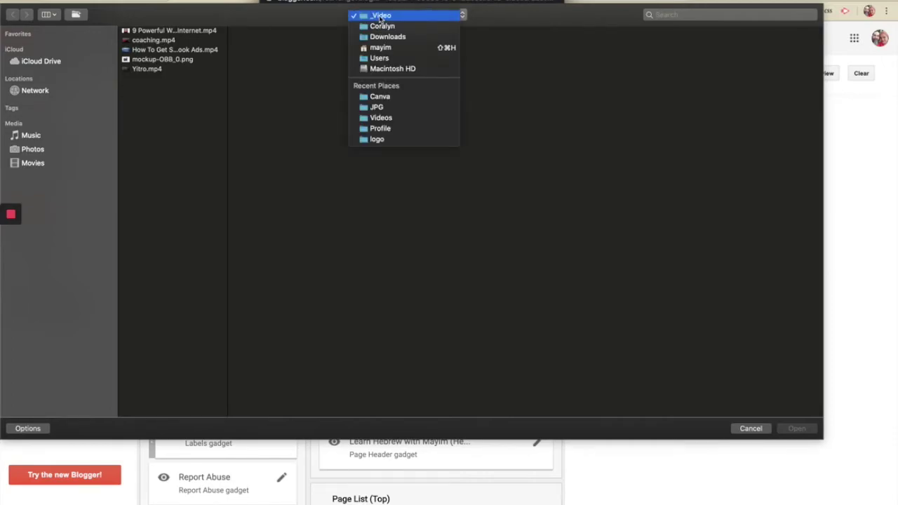
{"action": "left_click", "coordinate": [379, 48]}
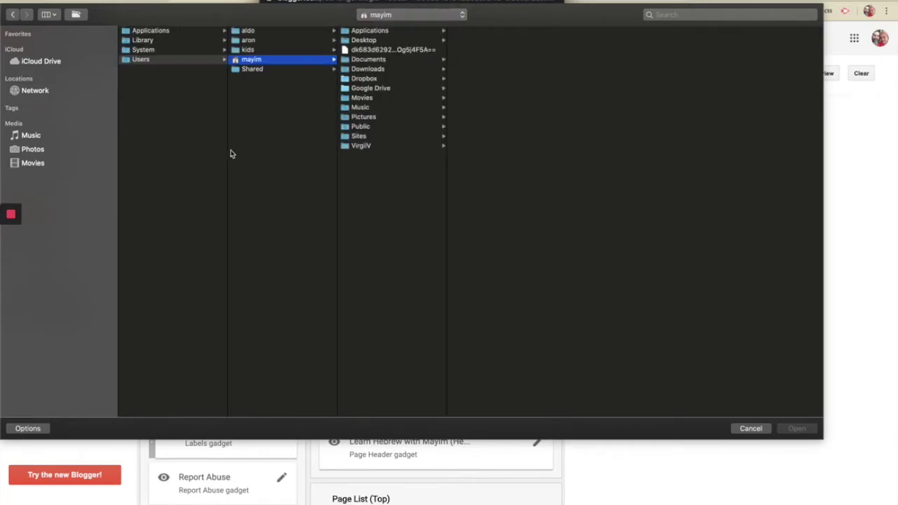
{"action": "left_click", "coordinate": [363, 118]}
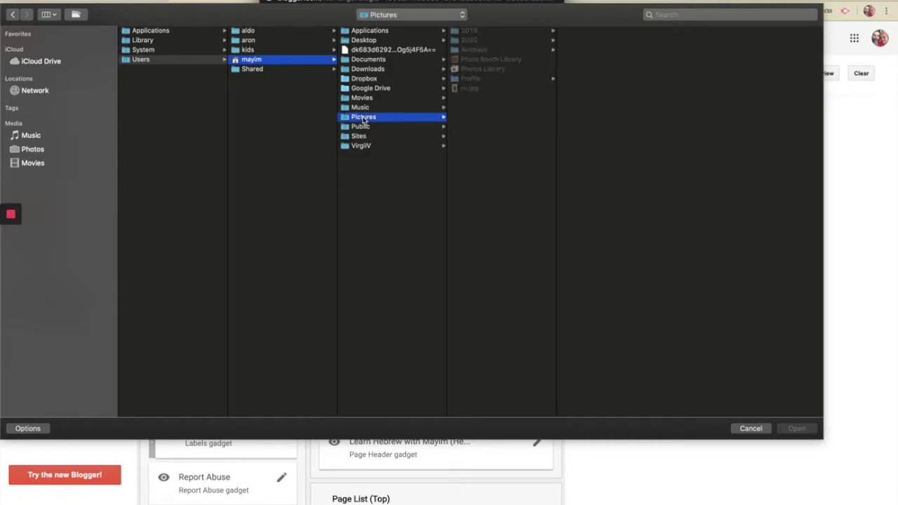
{"action": "left_click", "coordinate": [489, 82]}
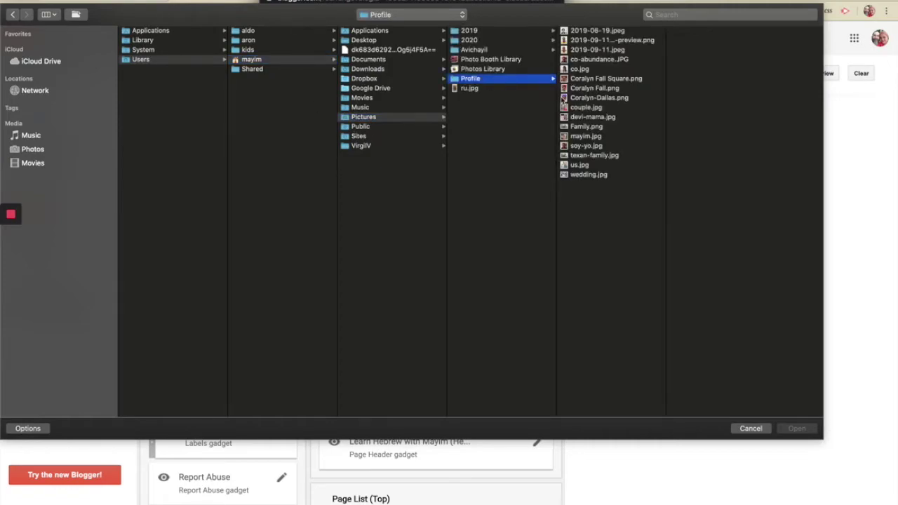
{"action": "double_click", "coordinate": [585, 138]}
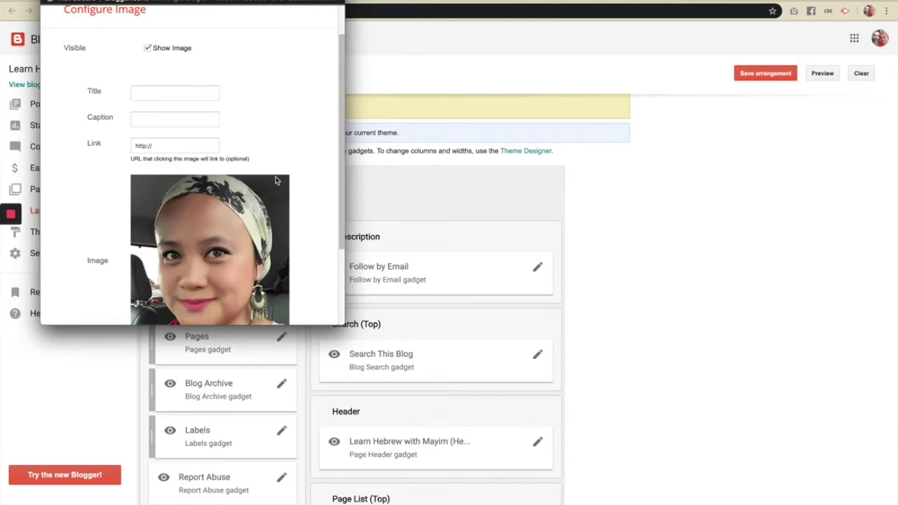
Enter hebrewmayim.com as the image's link and replace it with the blog owner's facebook.com profile address
{"action": "scroll", "coordinate": [276, 181], "scroll_direction": "down", "scroll_amount": 3}
{"action": "scroll", "coordinate": [277, 180], "scroll_direction": "up", "scroll_amount": 4}
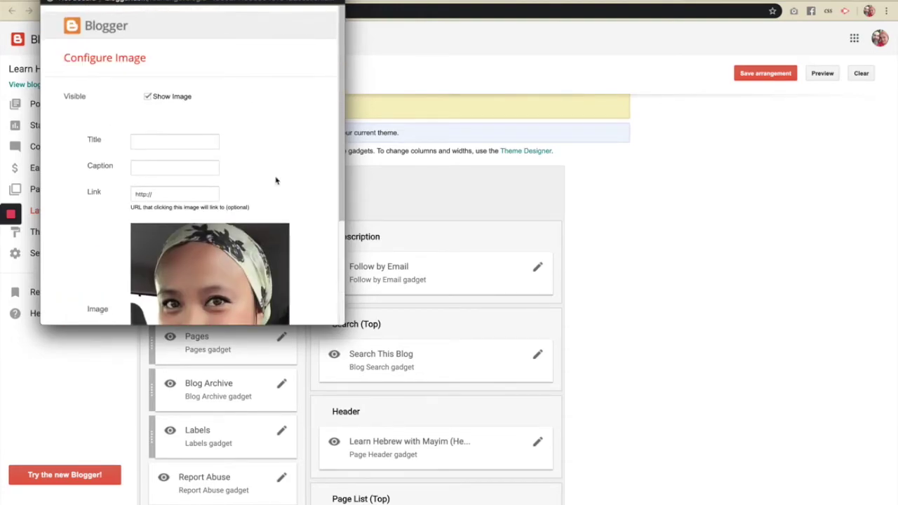
{"action": "left_click", "coordinate": [184, 186]}
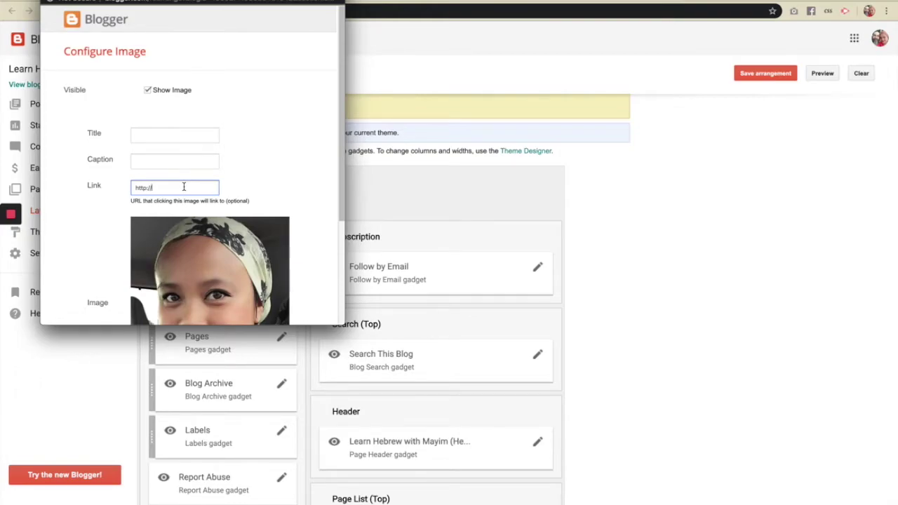
{"action": "type", "text": "hebrewmayim.com"}
{"action": "left_click_drag", "start_coordinate": [152, 188], "coordinate": [208, 193]}
{"action": "key", "text": "BackSpace"}
{"action": "type", "text": "facebook.com/coralyn.mayim"}
Turn on "Shrink to fit" for the image and save the Image gadget
{"action": "scroll", "coordinate": [174, 165], "scroll_direction": "down", "scroll_amount": 5}
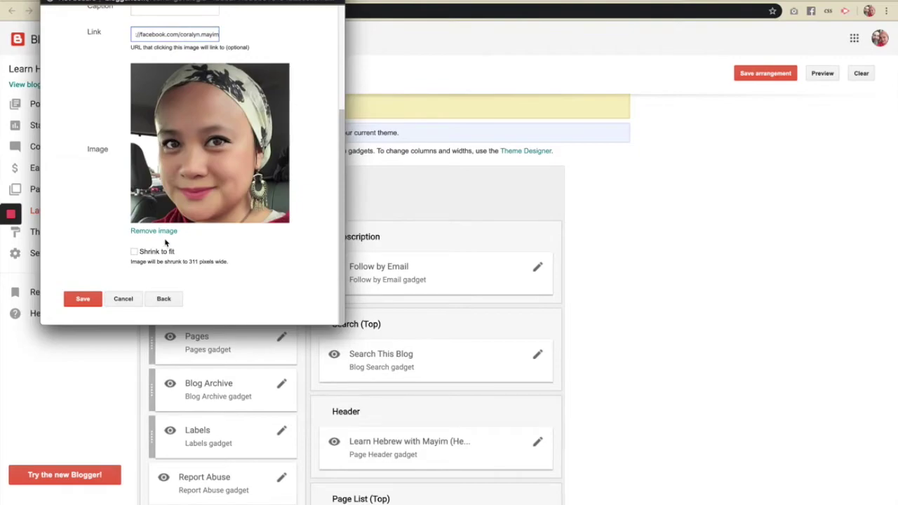
{"action": "left_click", "coordinate": [134, 252]}
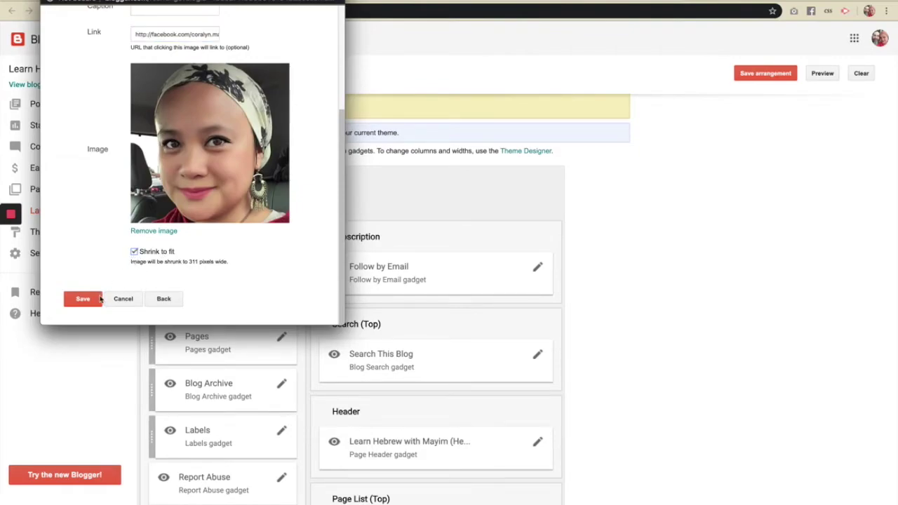
{"action": "left_click", "coordinate": [83, 300]}
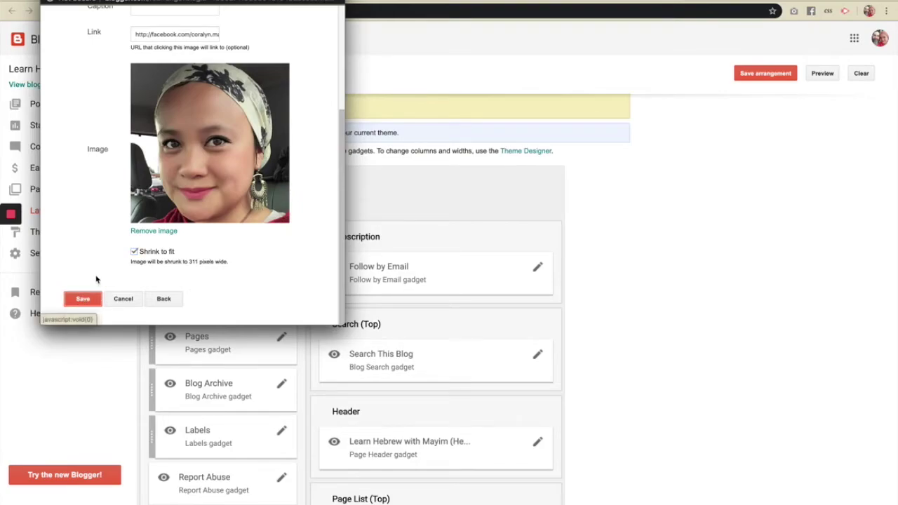
Save the layout arrangement, reload the live About page, and highlight the Pages heading in its sidebar
{"action": "left_click", "coordinate": [765, 73]}
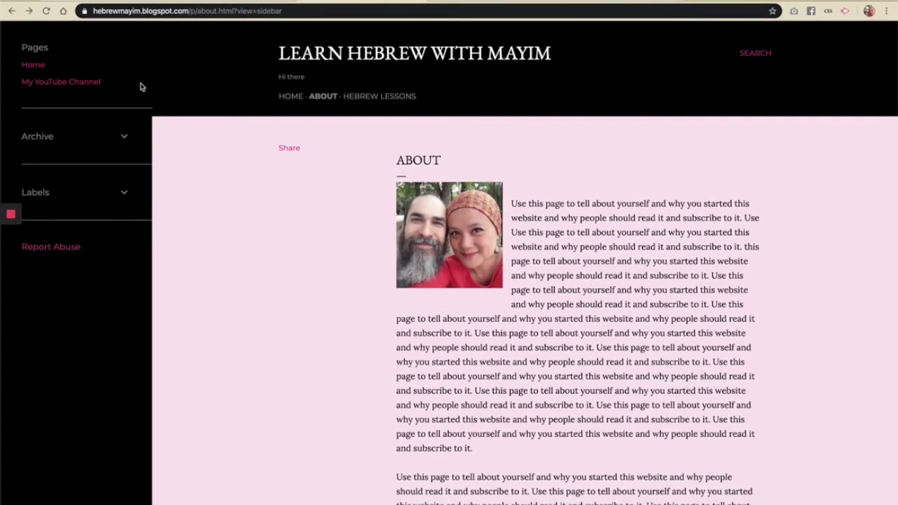
{"action": "left_click", "coordinate": [47, 11]}
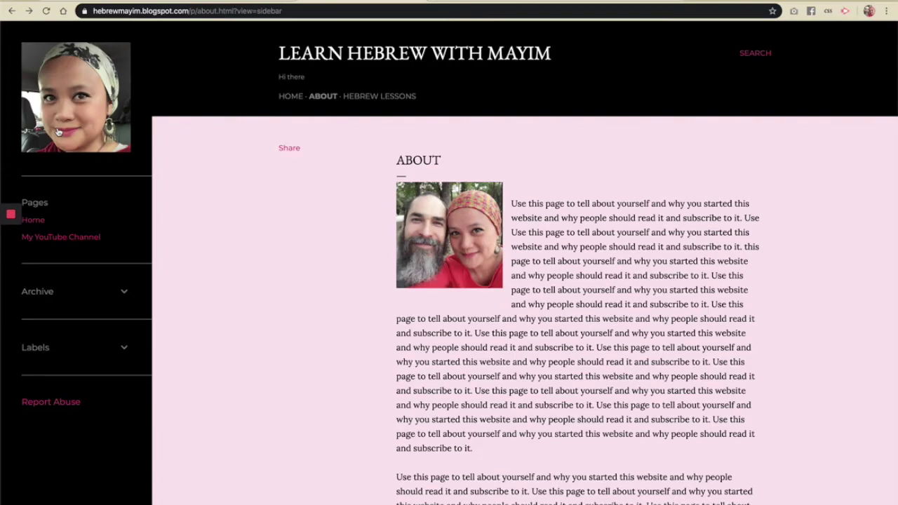
{"action": "double_click", "coordinate": [39, 203]}
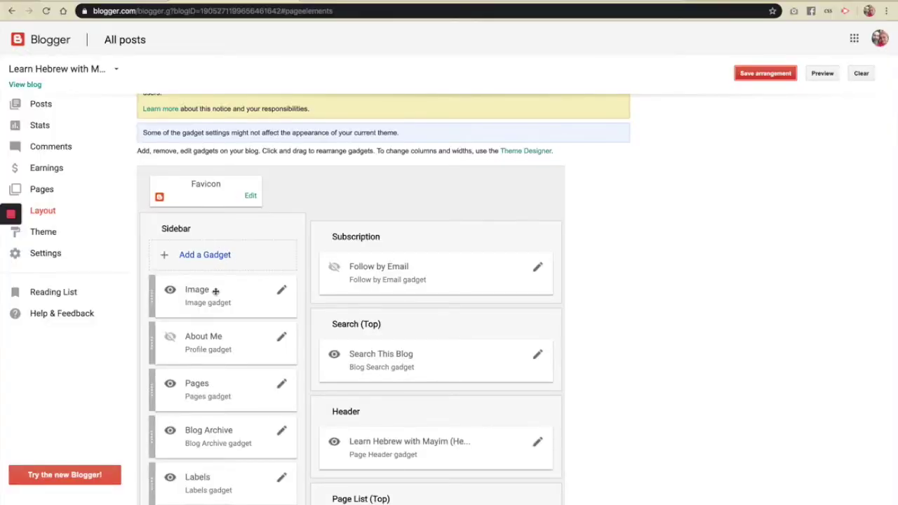
Clear the title of the sidebar's Pages gadget and save the gadget
{"action": "left_click", "coordinate": [282, 384]}
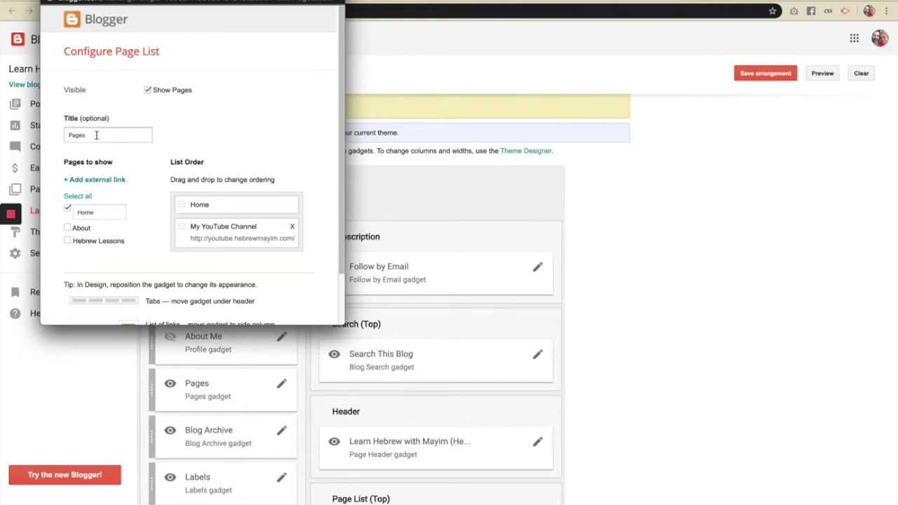
{"action": "double_click", "coordinate": [96, 135]}
{"action": "key", "text": "BackSpace"}
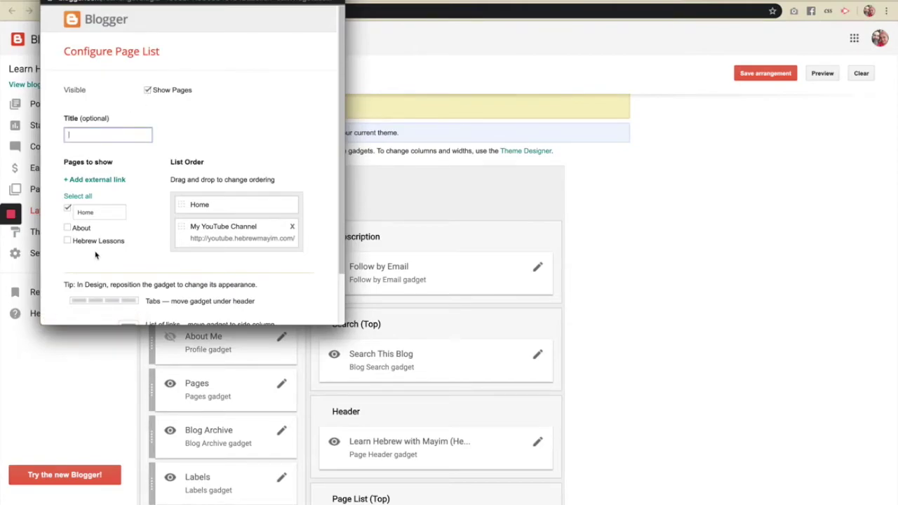
{"action": "scroll", "coordinate": [96, 260], "scroll_direction": "down", "scroll_amount": 2}
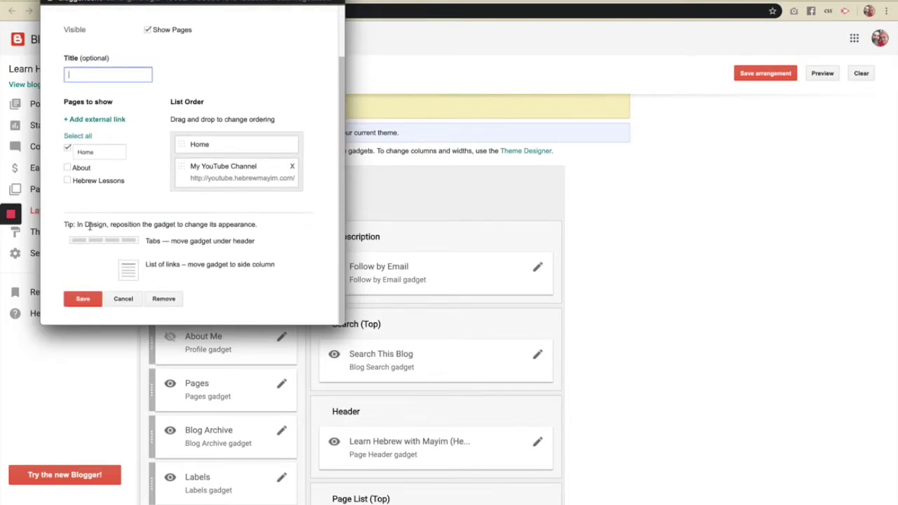
{"action": "left_click", "coordinate": [85, 299]}
Save the arrangement with the untitled Pages gadget and reload the live About page
{"action": "left_click", "coordinate": [765, 73]}
{"action": "left_click", "coordinate": [395, 2]}
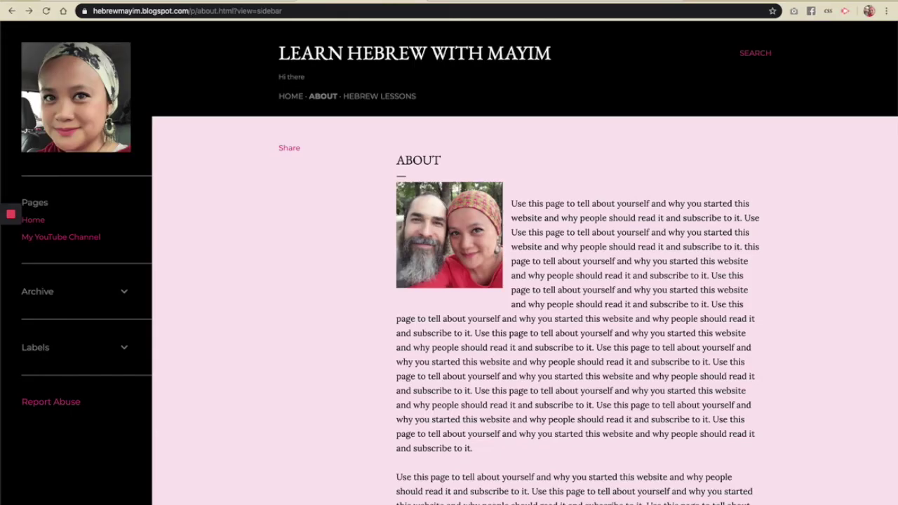
{"action": "left_click", "coordinate": [46, 11]}
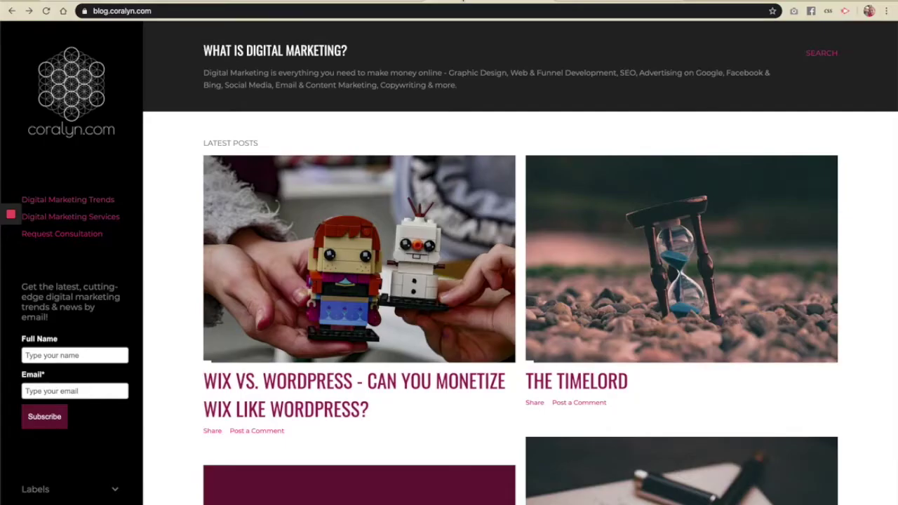
Examine the email sign-up form and the expandable Labels section in the sidebar of the example blog at blog.coralyn.com
{"action": "scroll", "coordinate": [69, 462], "scroll_direction": "down", "scroll_amount": 2}
{"action": "scroll", "coordinate": [69, 462], "scroll_direction": "down", "scroll_amount": 1}
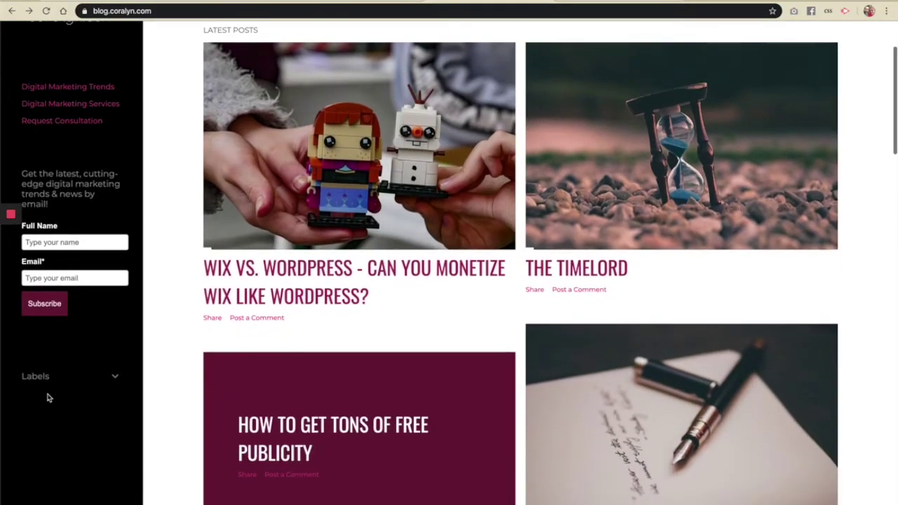
{"action": "left_click", "coordinate": [42, 379]}
{"action": "left_click", "coordinate": [42, 377]}
{"action": "left_click", "coordinate": [42, 377]}
{"action": "left_click", "coordinate": [42, 377]}
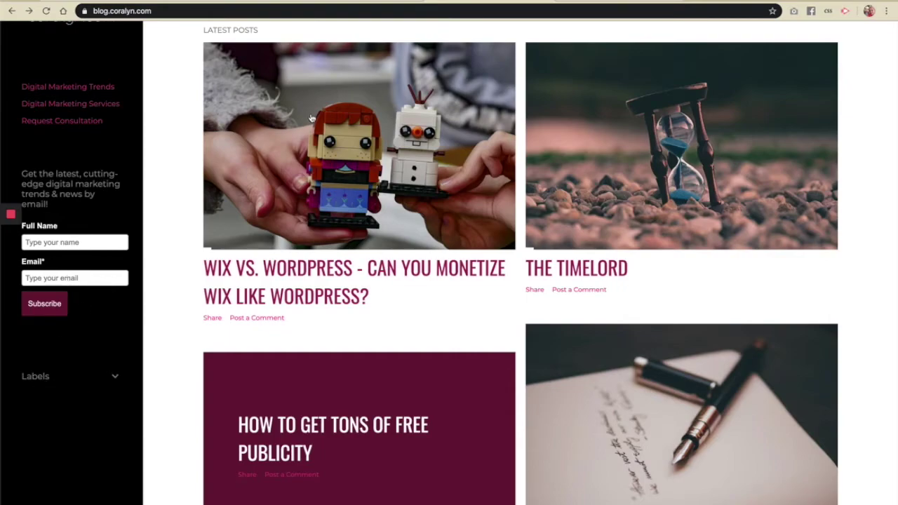
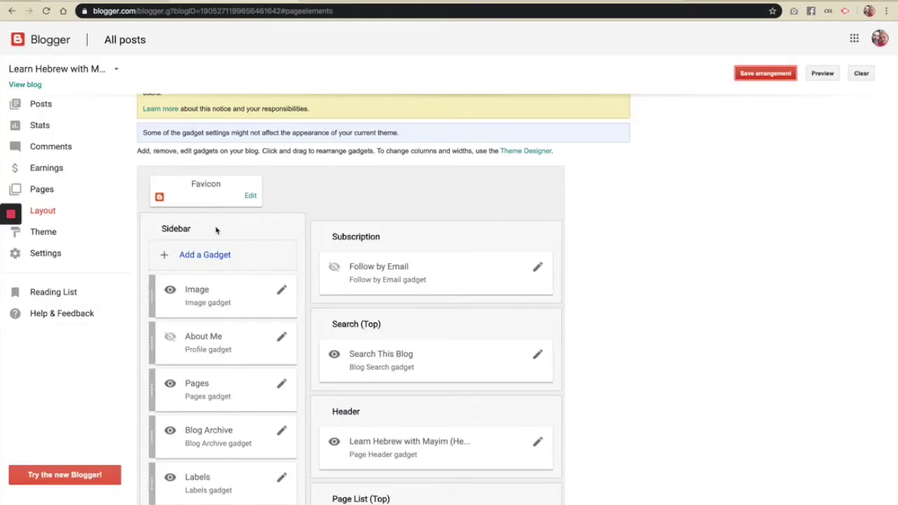
Begin adding an HTML/JavaScript gadget to the blog's sidebar from the layout
{"action": "left_click", "coordinate": [210, 255]}
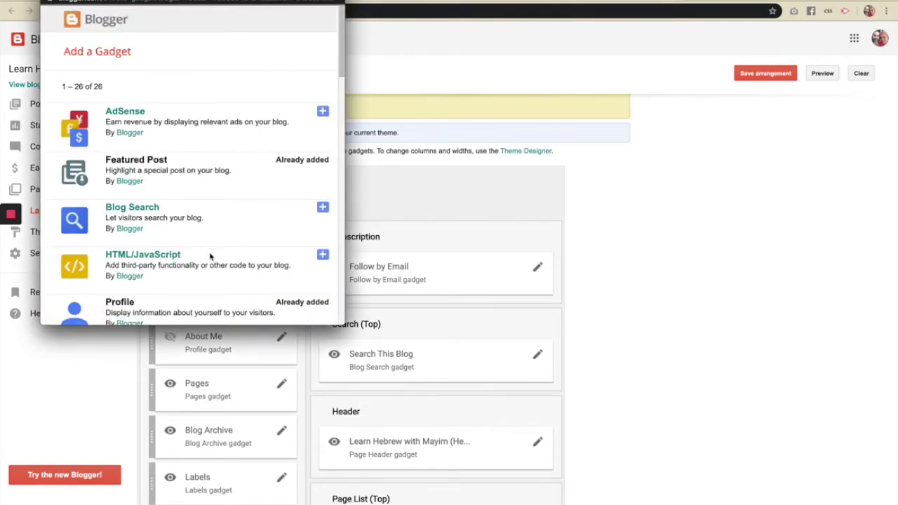
{"action": "left_click", "coordinate": [132, 257]}
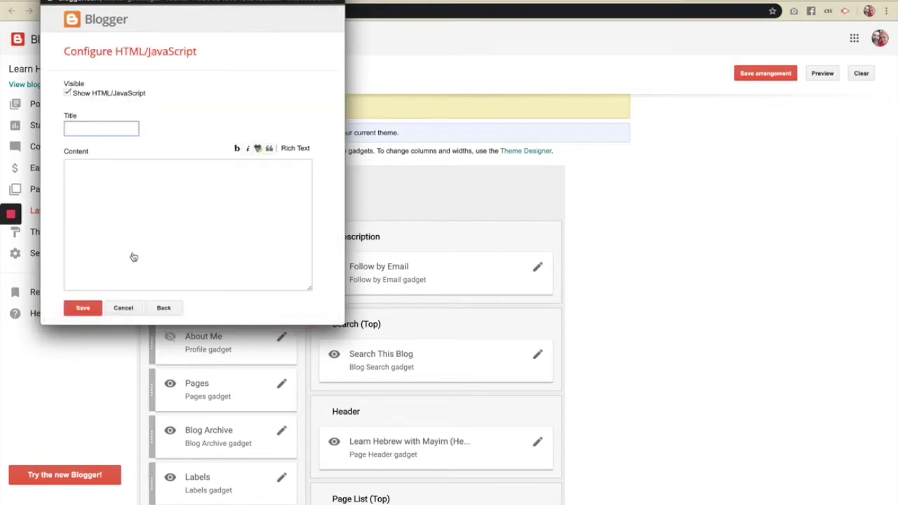
{"action": "left_click", "coordinate": [116, 128]}
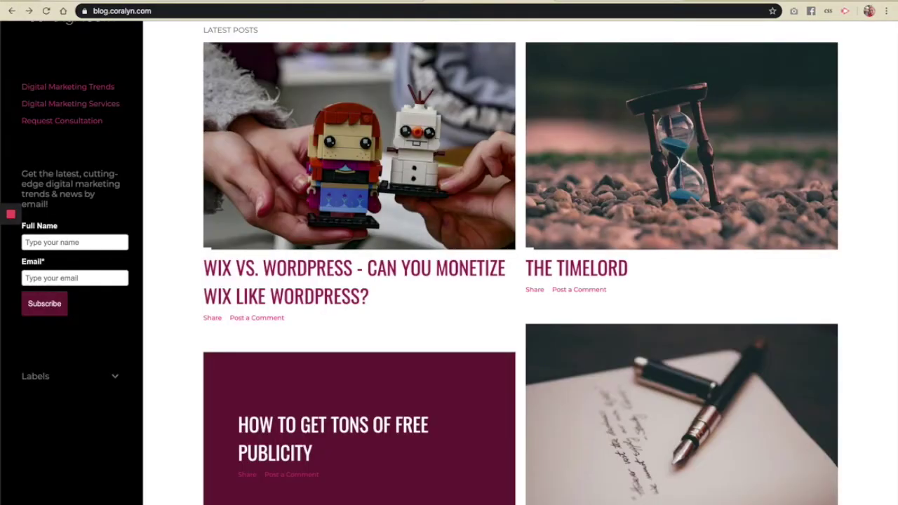
Inspect the heading text above the example blog's sign-up form and return to the HTML/JavaScript gadget configuration
{"action": "left_click_drag", "start_coordinate": [24, 173], "coordinate": [60, 210]}
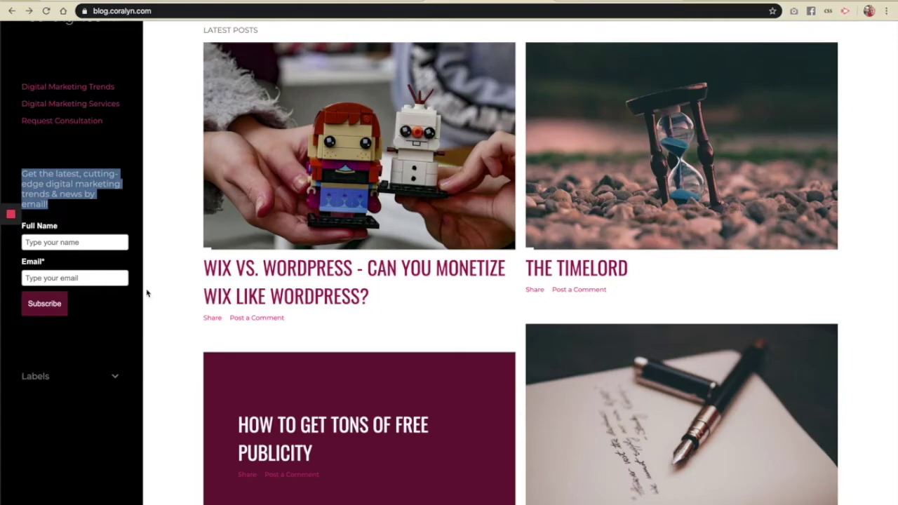
{"action": "left_click", "coordinate": [85, 186]}
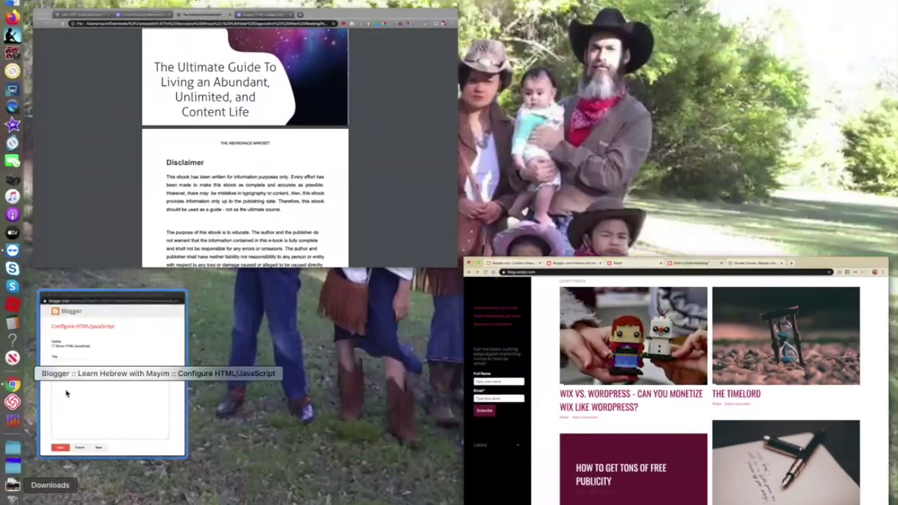
{"action": "left_click", "coordinate": [97, 336]}
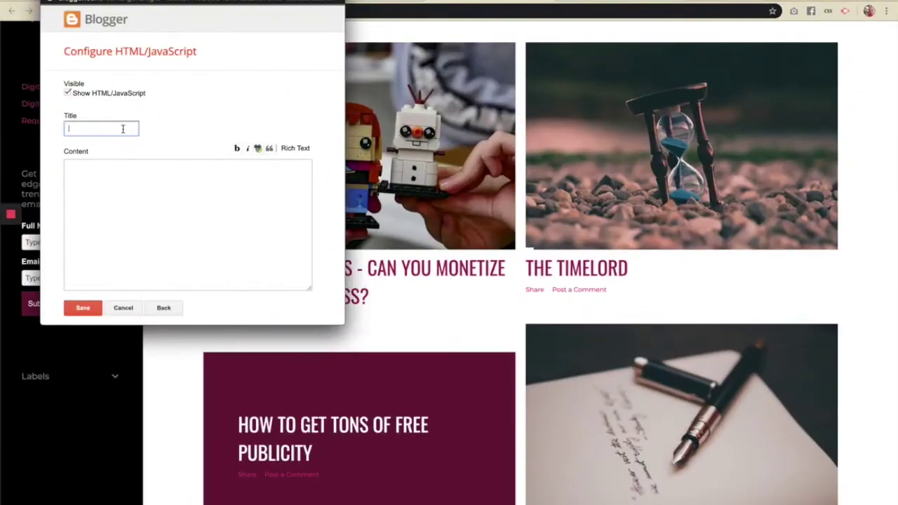
Title the HTML/JavaScript gadget "Test", set its content to "Form goes here", and save it
{"action": "type", "text": "Test"}
{"action": "left_click", "coordinate": [101, 215]}
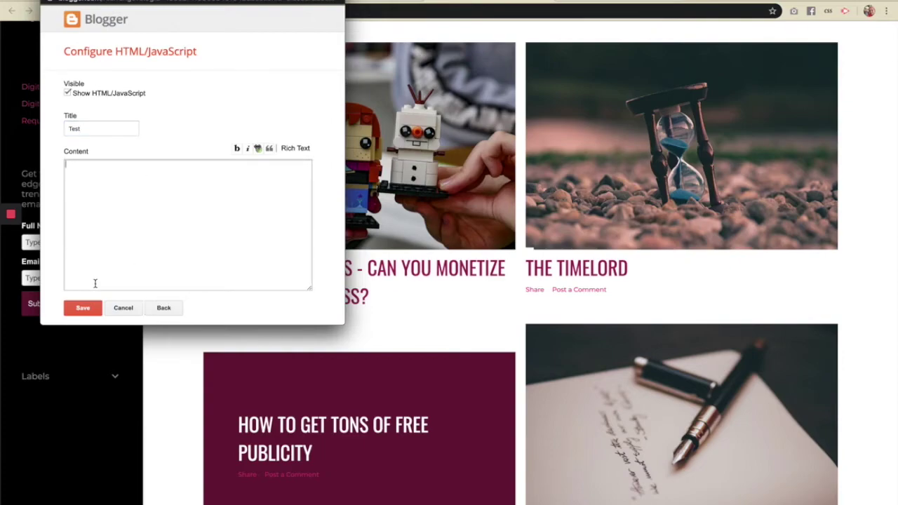
{"action": "type", "text": "Form goes here"}
{"action": "left_click", "coordinate": [85, 309]}
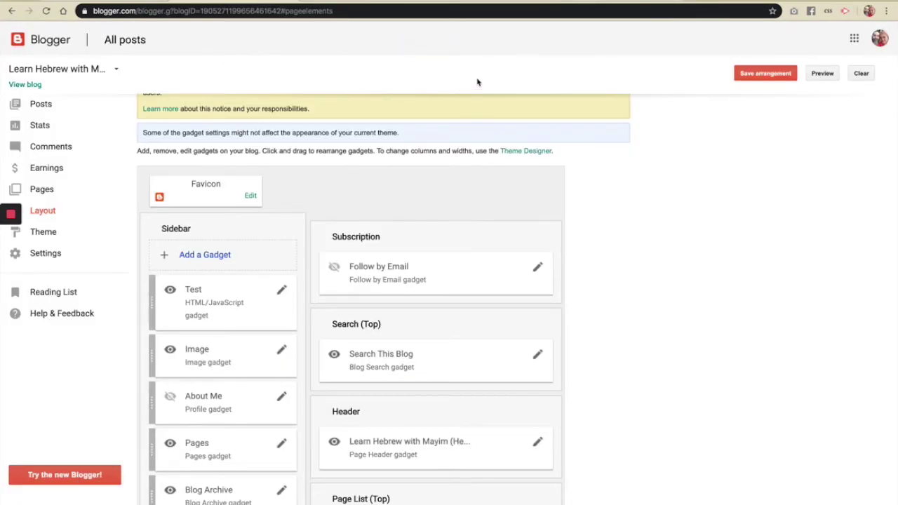
Save the layout arrangement with the new Test gadget and reload the live blog
{"action": "left_click", "coordinate": [752, 73]}
{"action": "left_click", "coordinate": [338, 1]}
{"action": "left_click", "coordinate": [46, 12]}
Move the Test gadget directly below the sidebar's Pages gadget, save the arrangement, and reload the live blog
{"action": "scroll", "coordinate": [188, 277], "scroll_direction": "down", "scroll_amount": 2}
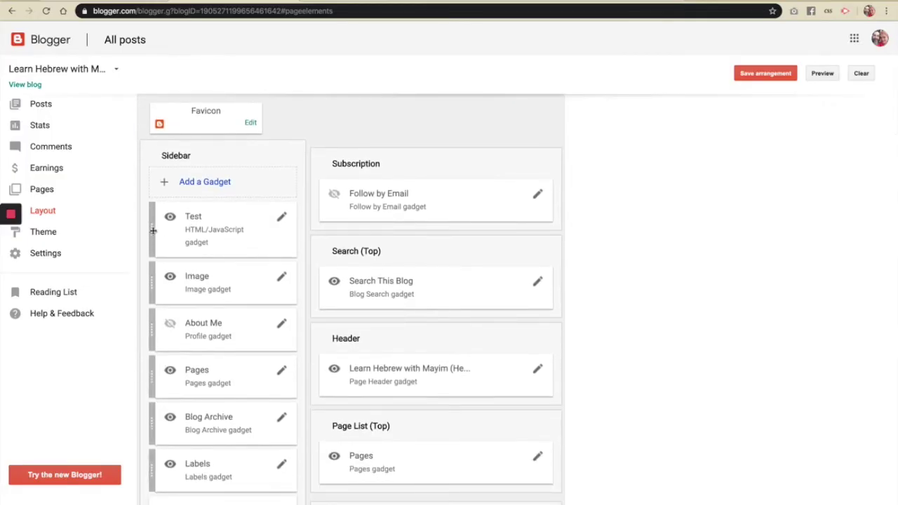
{"action": "left_click_drag", "start_coordinate": [150, 228], "coordinate": [152, 370]}
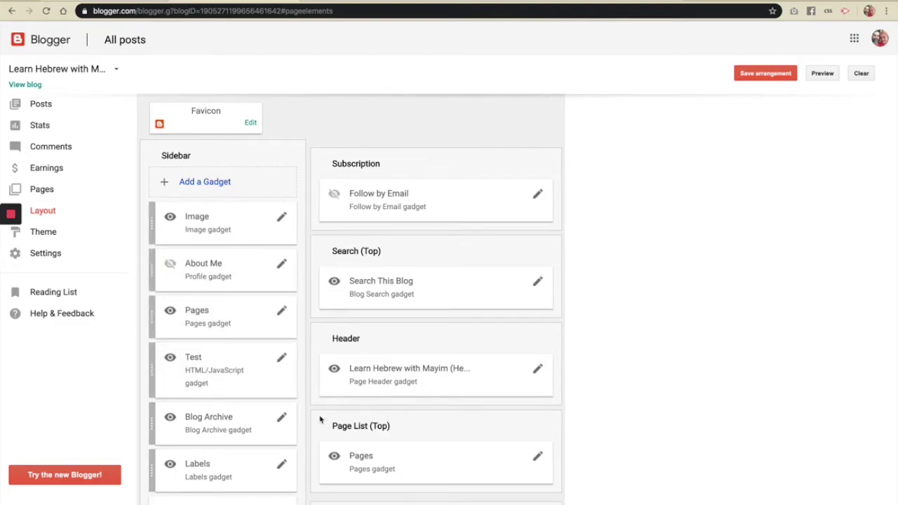
{"action": "left_click", "coordinate": [747, 75]}
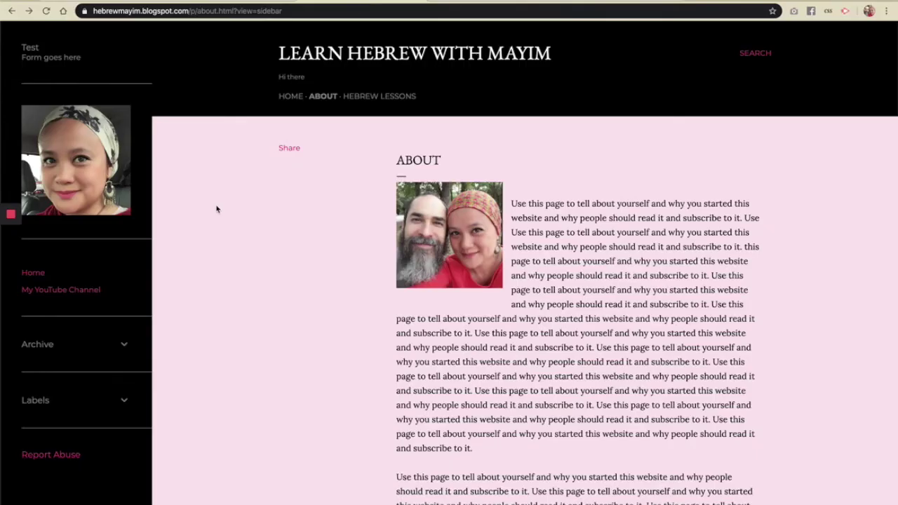
{"action": "left_click", "coordinate": [46, 11]}
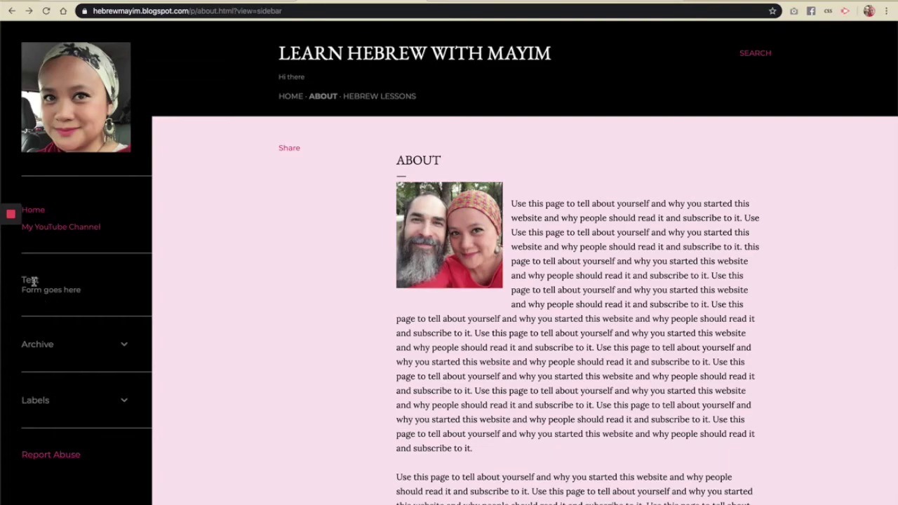
Turn off Show Blog Archive in the sidebar's Blog Archive gadget, save it, and reload the live blog
{"action": "left_click", "coordinate": [196, 5]}
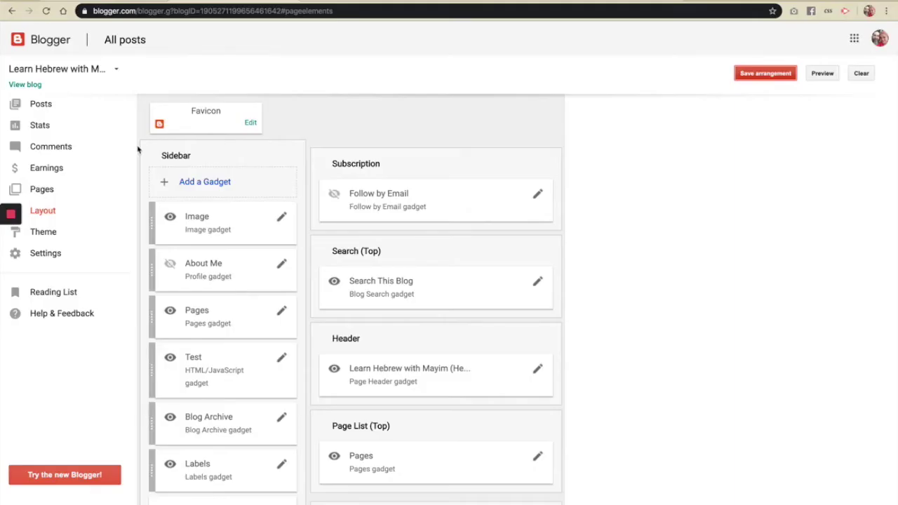
{"action": "left_click", "coordinate": [281, 419]}
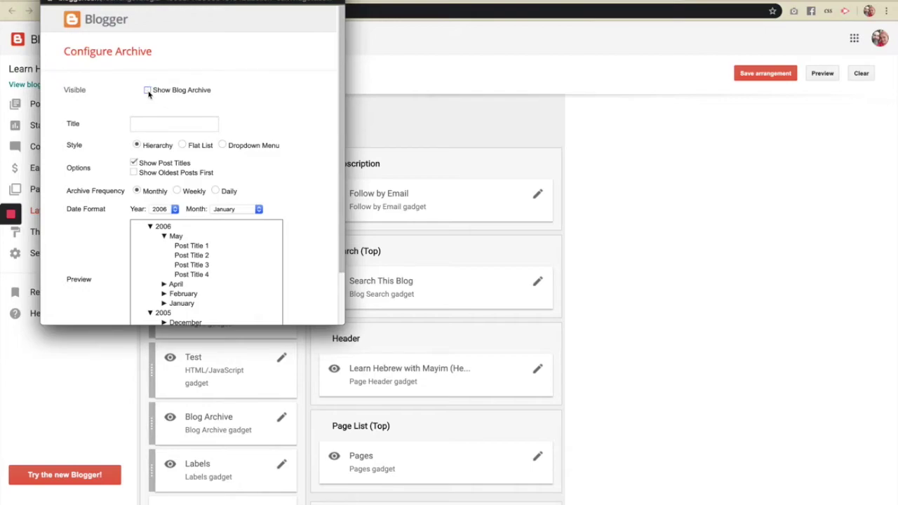
{"action": "scroll", "coordinate": [149, 175], "scroll_direction": "down", "scroll_amount": 3}
{"action": "scroll", "coordinate": [140, 281], "scroll_direction": "up", "scroll_amount": 1}
{"action": "left_click", "coordinate": [82, 300]}
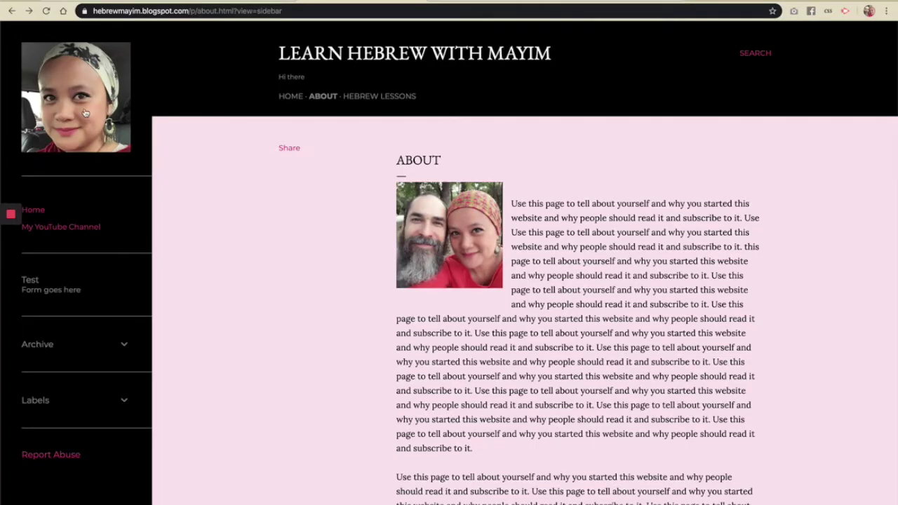
{"action": "left_click", "coordinate": [46, 12]}
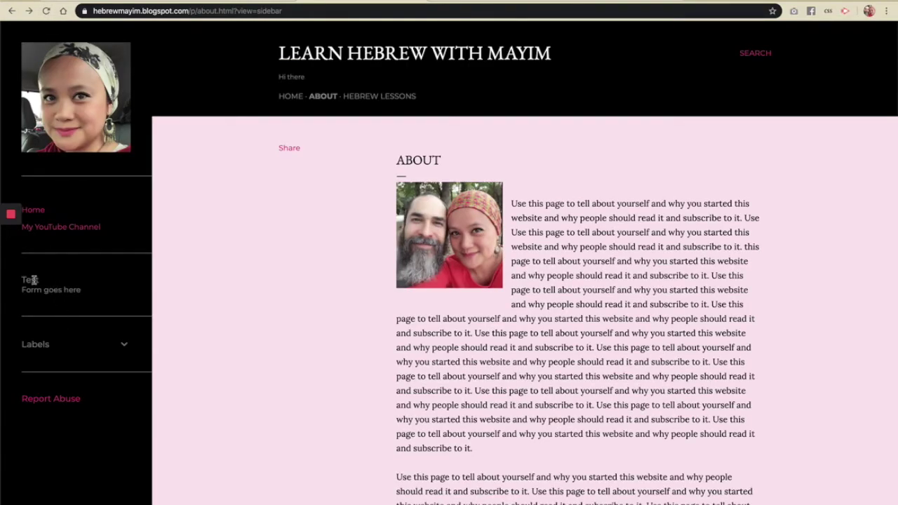
Compare the "Form goes here" placeholder in the sidebar with the sign-up form on the example blog
{"action": "left_click_drag", "start_coordinate": [22, 289], "coordinate": [70, 289]}
{"action": "left_click", "coordinate": [462, 2]}
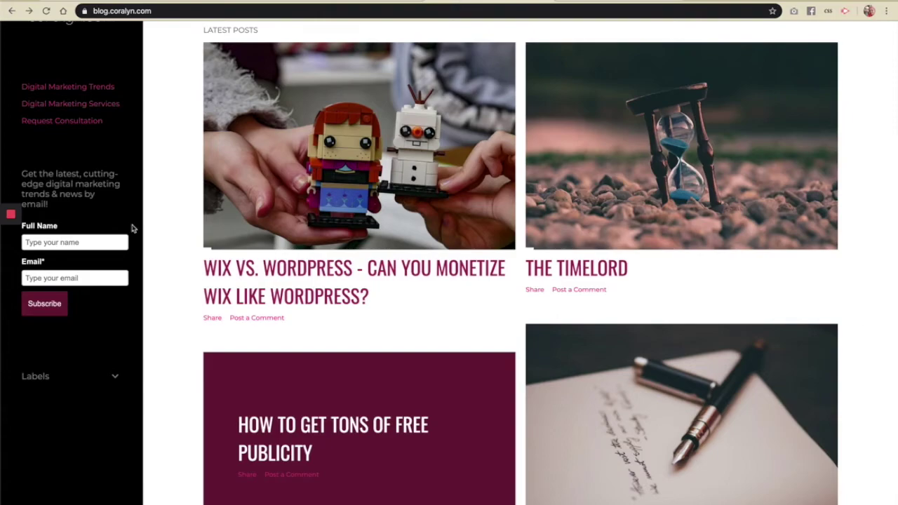
{"action": "left_click", "coordinate": [327, 3]}
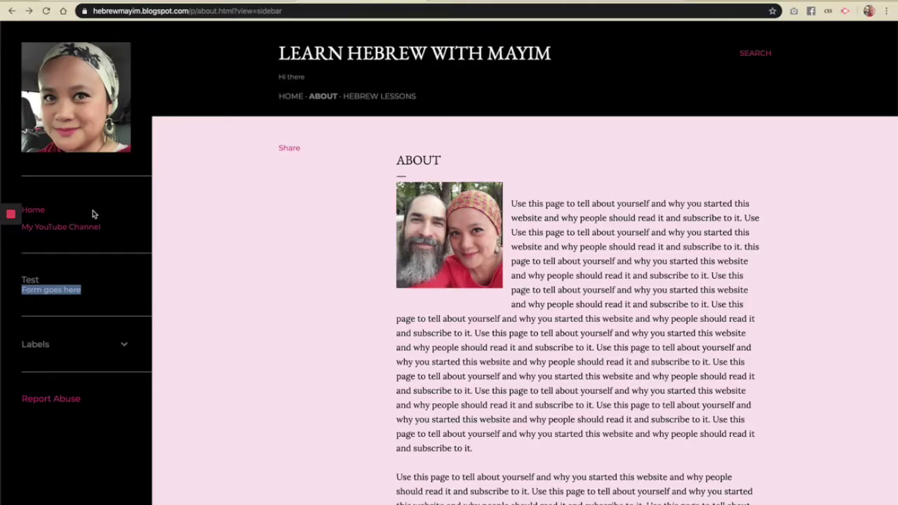
Try black (#000000) and then grey (#cccccc) as the sidebar separator color in the Theme Designer's advanced settings
{"action": "left_click", "coordinate": [251, 2]}
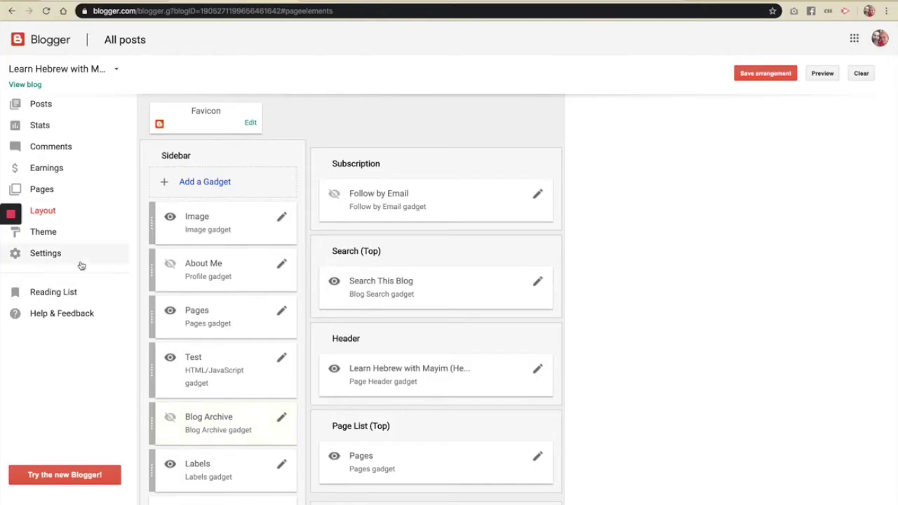
{"action": "left_click", "coordinate": [64, 235]}
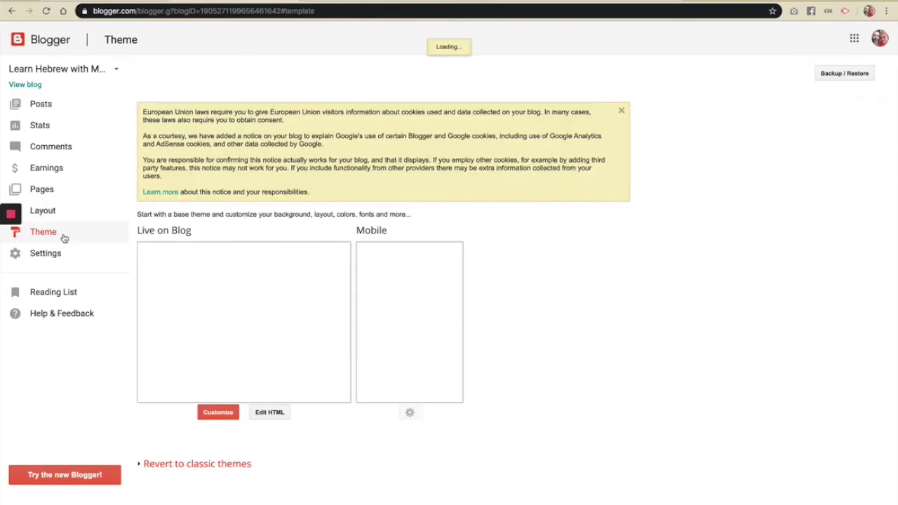
{"action": "left_click", "coordinate": [216, 413]}
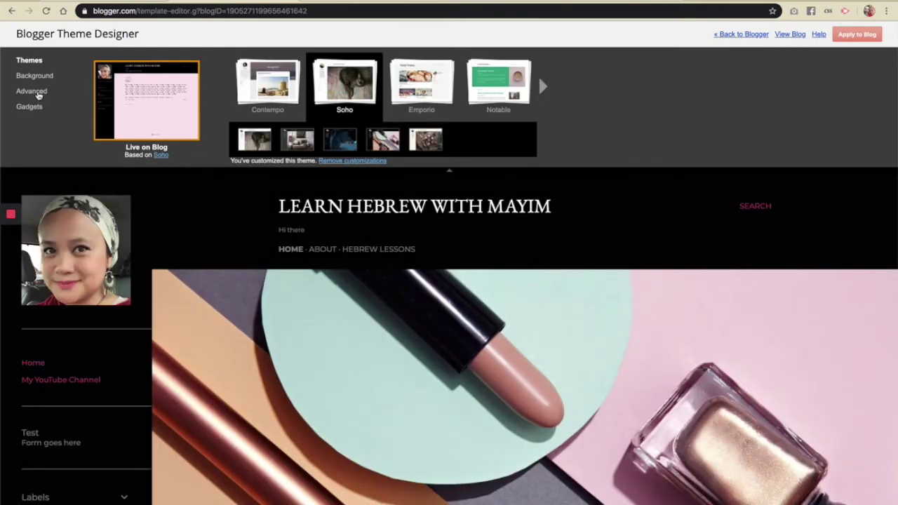
{"action": "left_click", "coordinate": [36, 93]}
{"action": "left_click", "coordinate": [103, 110]}
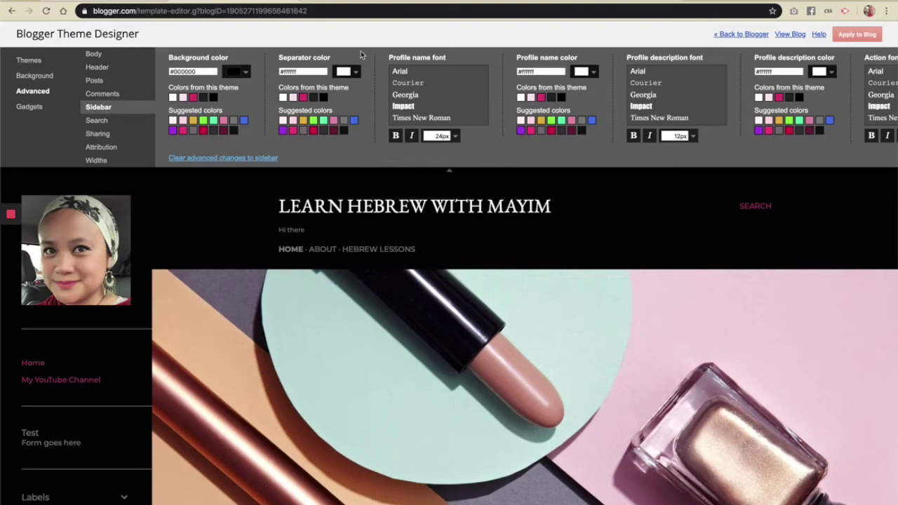
{"action": "left_click", "coordinate": [345, 72]}
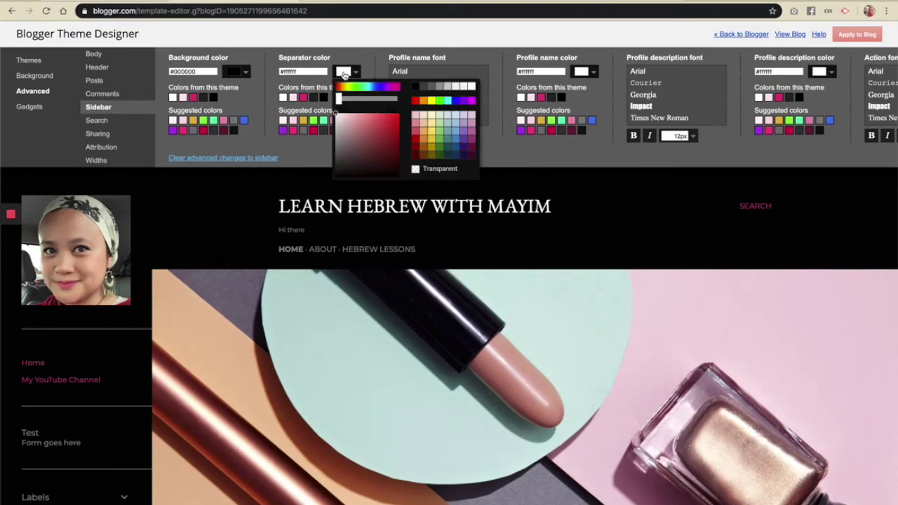
{"action": "left_click", "coordinate": [414, 87]}
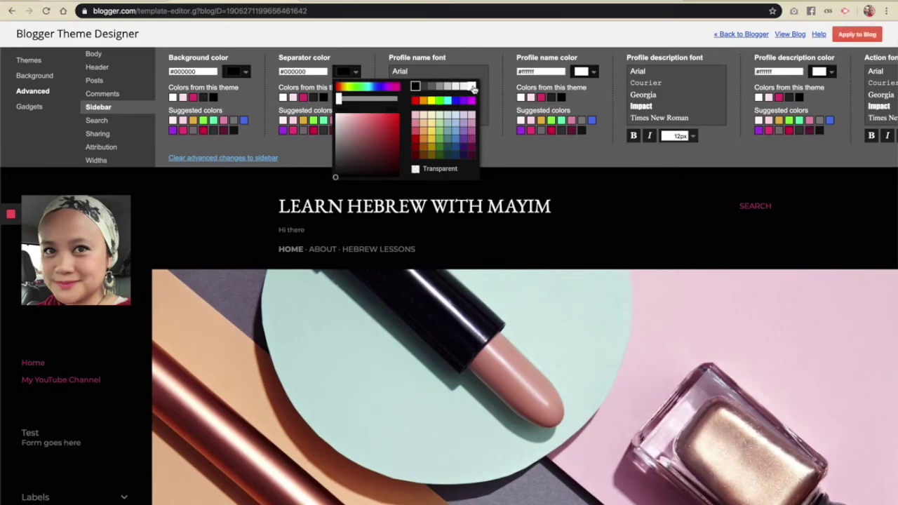
{"action": "left_click", "coordinate": [447, 86]}
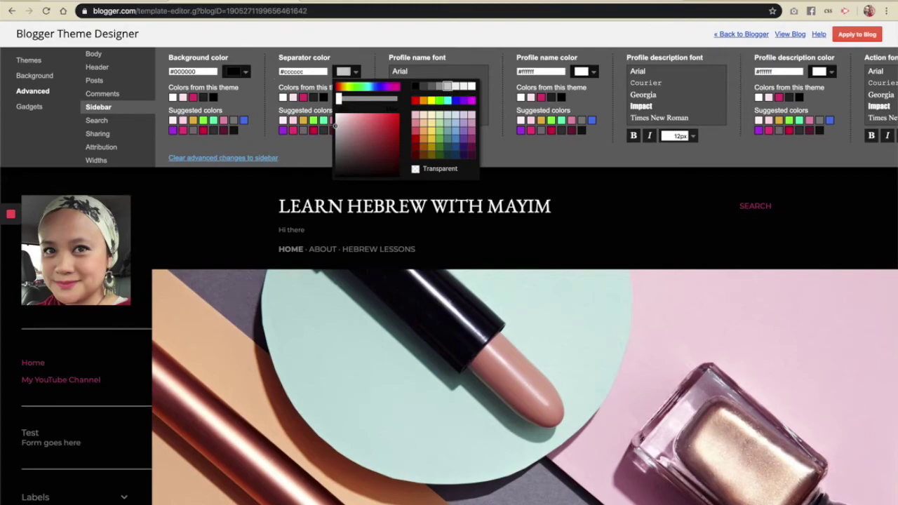
Compare the sidebar separators on the live blog with the example blog's sidebar, and return to the Theme Designer
{"action": "left_click", "coordinate": [336, 1]}
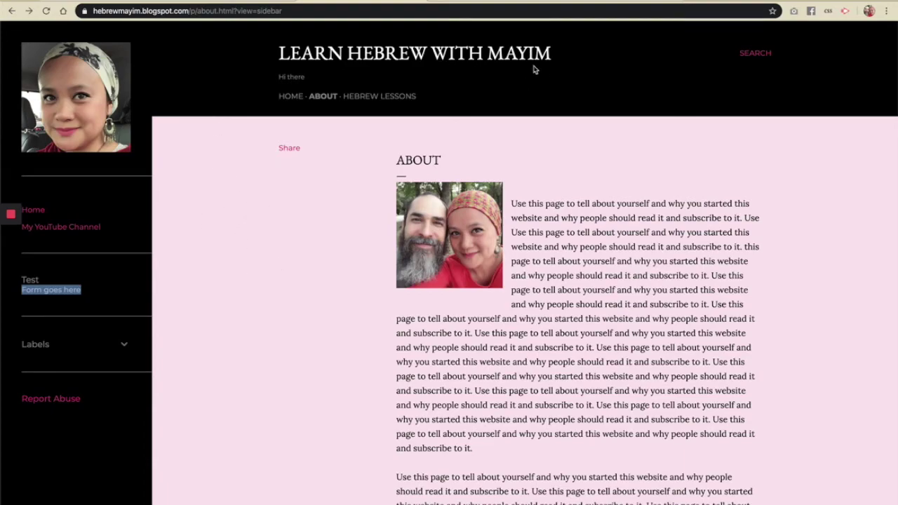
{"action": "left_click", "coordinate": [494, 1]}
{"action": "scroll", "coordinate": [185, 307], "scroll_direction": "up", "scroll_amount": 2}
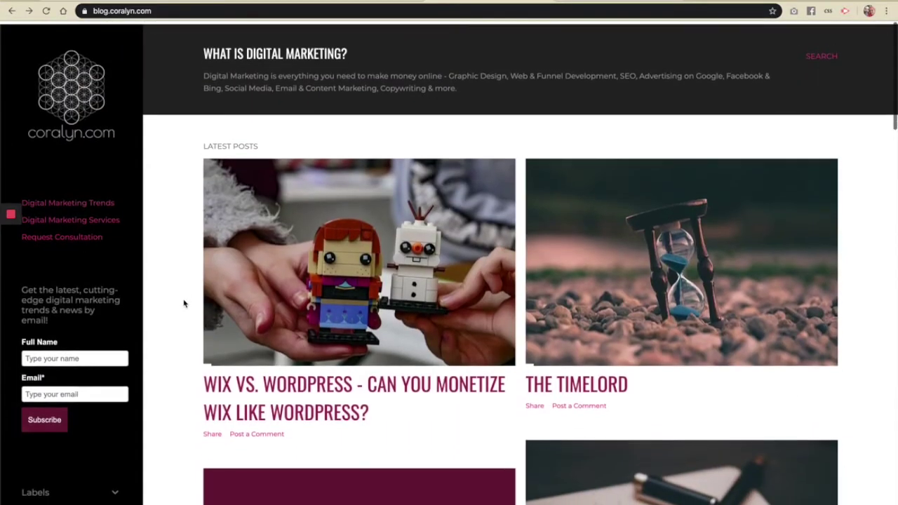
{"action": "left_click", "coordinate": [315, 1]}
{"action": "key", "text": "ctrl+Tab"}
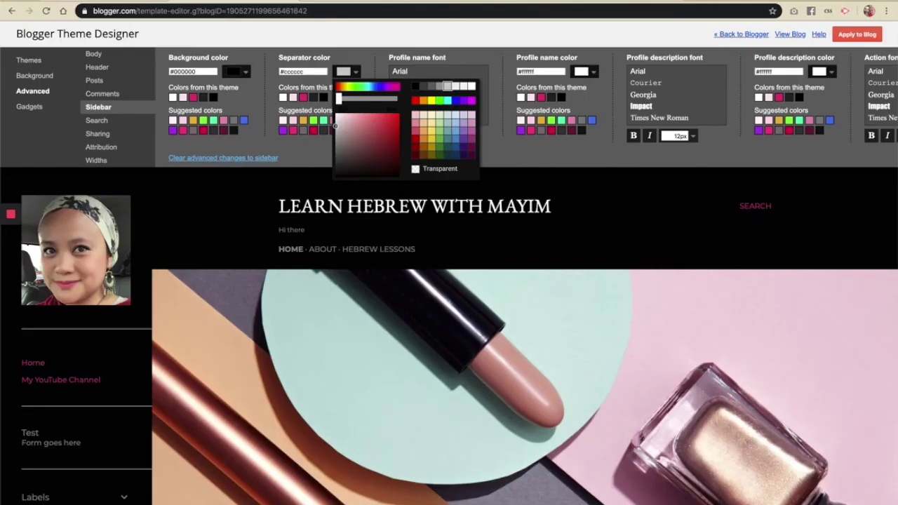
Check the sidebar in the theme preview and leave the Theme Designer without applying the separator color change
{"action": "scroll", "coordinate": [232, 365], "scroll_direction": "down", "scroll_amount": 10}
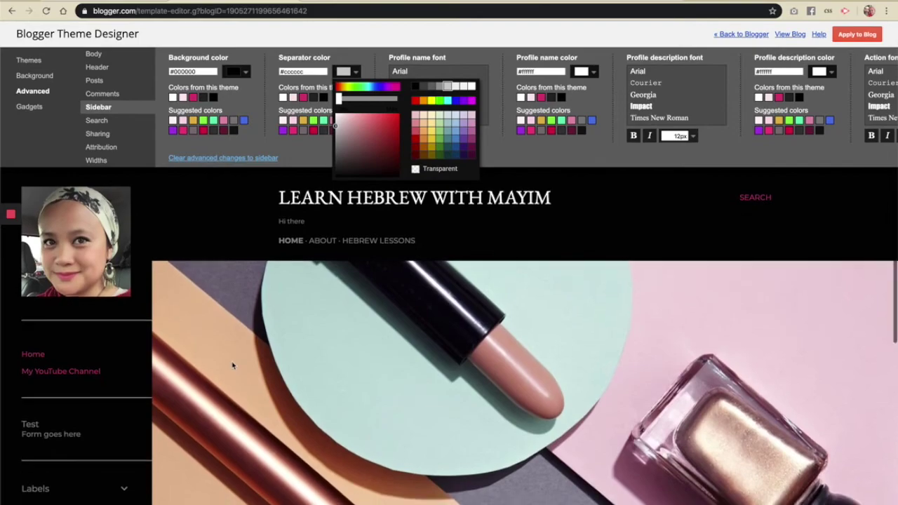
{"action": "scroll", "coordinate": [234, 365], "scroll_direction": "up", "scroll_amount": 10}
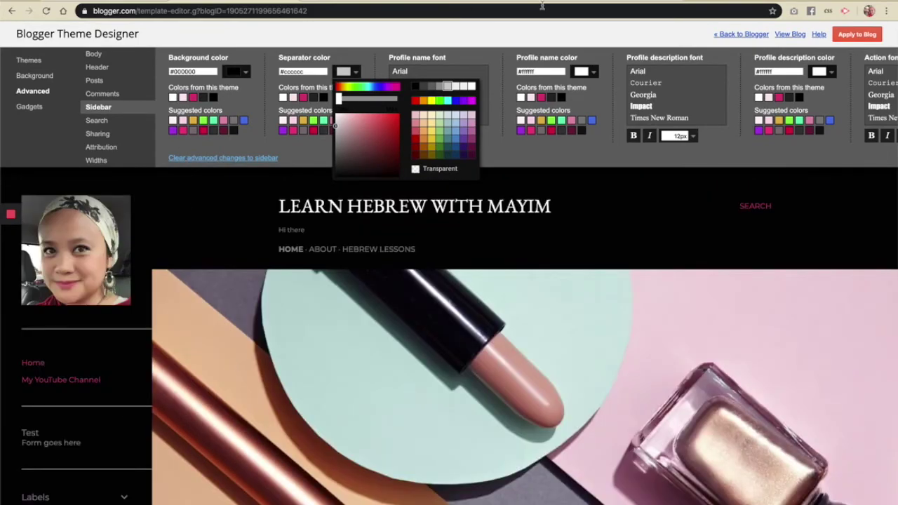
{"action": "left_click", "coordinate": [748, 35]}
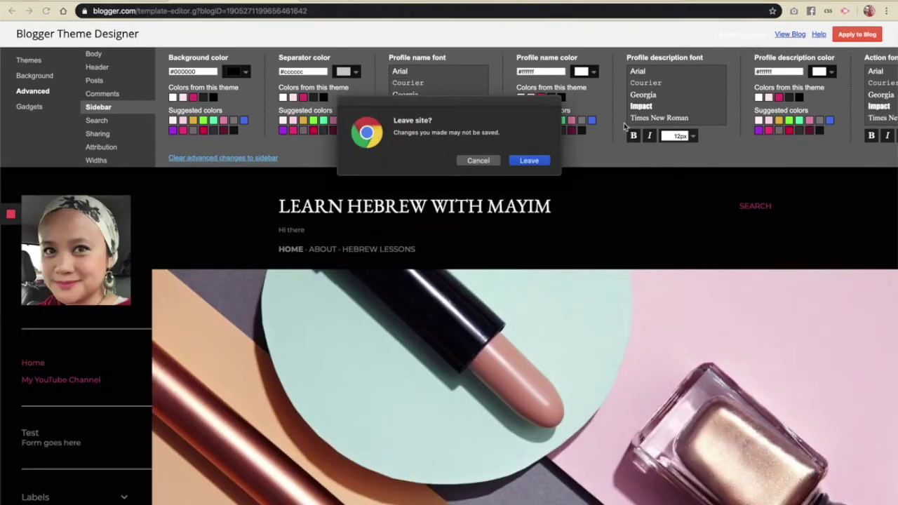
{"action": "left_click", "coordinate": [526, 162]}
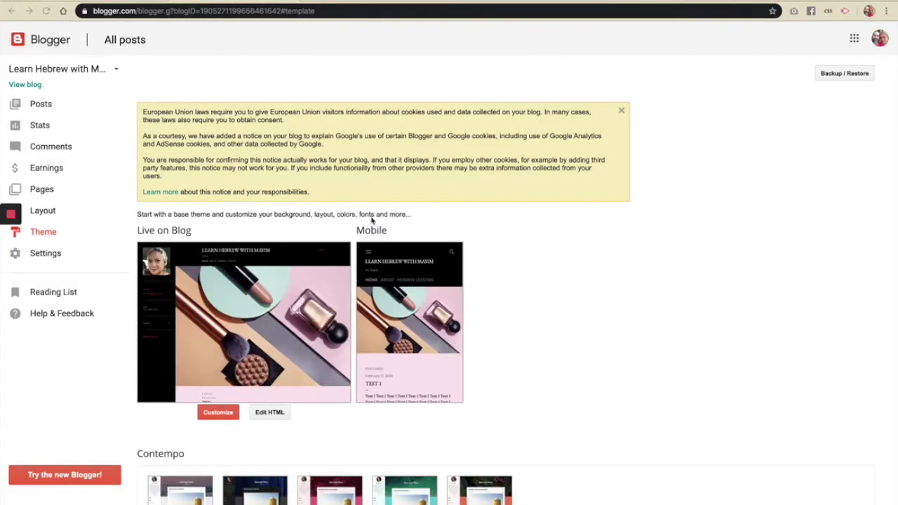
Reopen the Theme Designer and examine the Background options, the advanced Body color and font options, and the lower part of the blog preview
{"action": "left_click", "coordinate": [216, 416]}
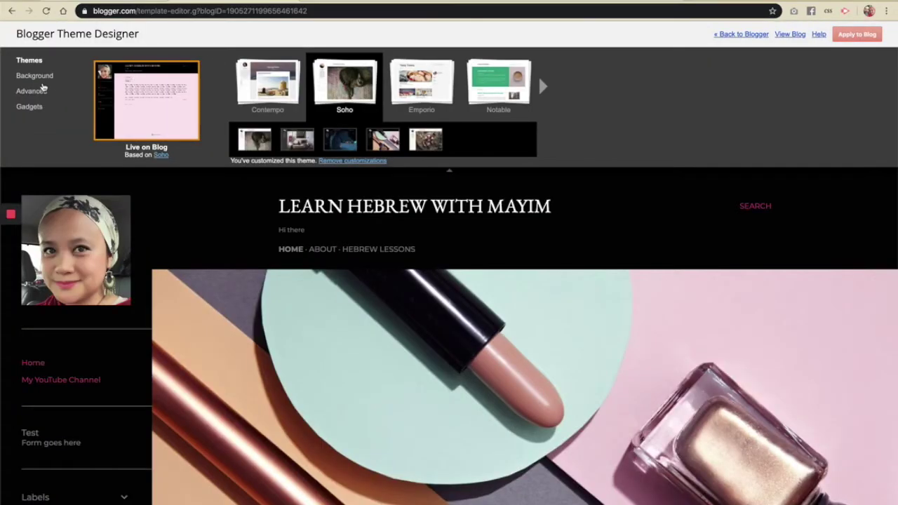
{"action": "left_click", "coordinate": [35, 77]}
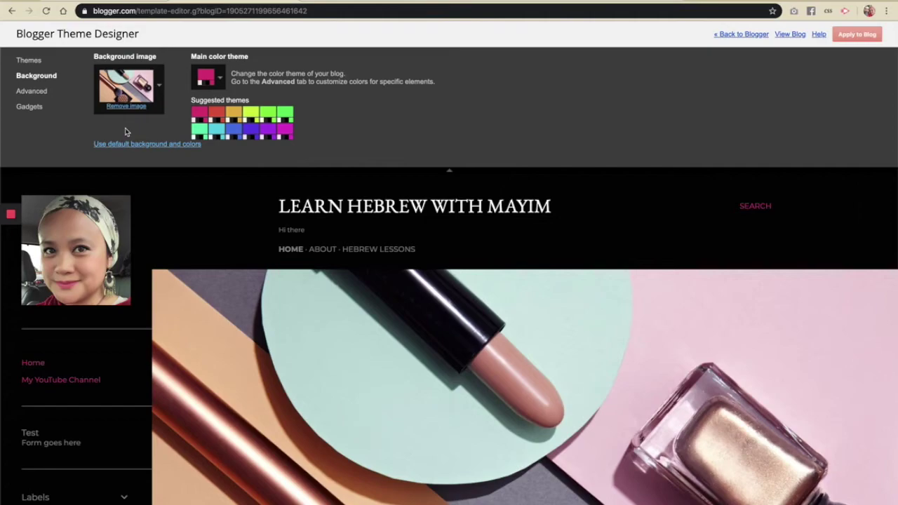
{"action": "left_click", "coordinate": [28, 90]}
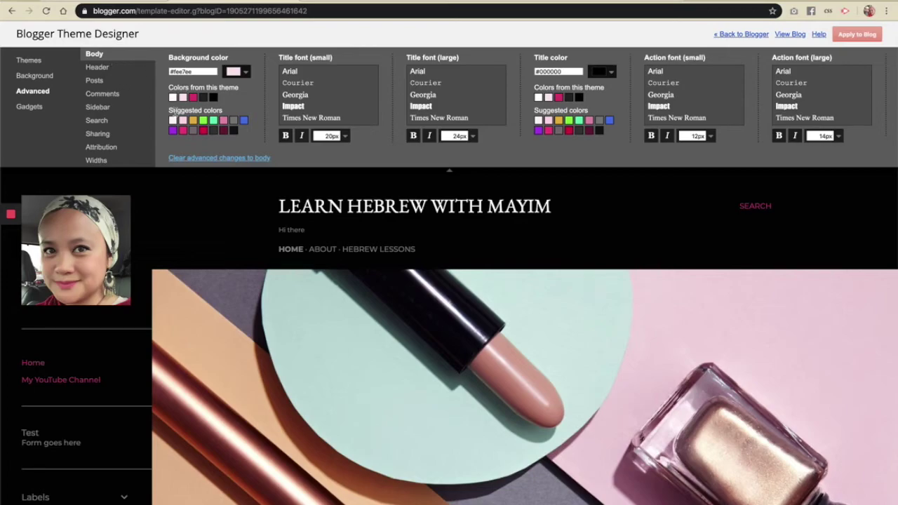
{"action": "scroll", "coordinate": [591, 114], "scroll_direction": "right", "scroll_amount": 8}
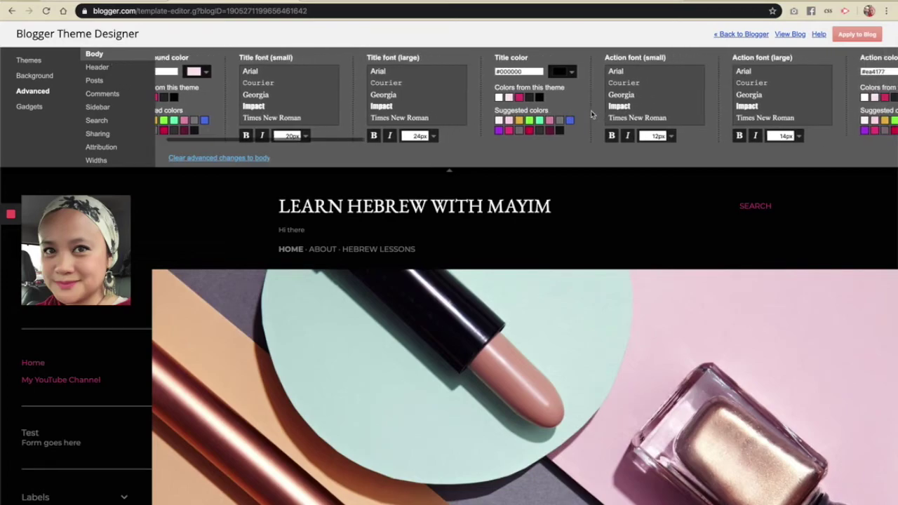
{"action": "scroll", "coordinate": [591, 114], "scroll_direction": "right", "scroll_amount": 12}
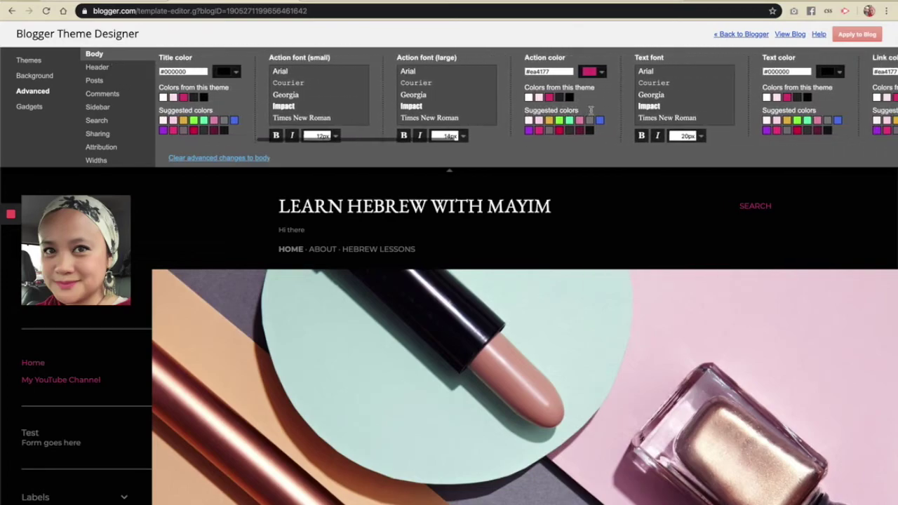
{"action": "scroll", "coordinate": [592, 115], "scroll_direction": "right", "scroll_amount": 11}
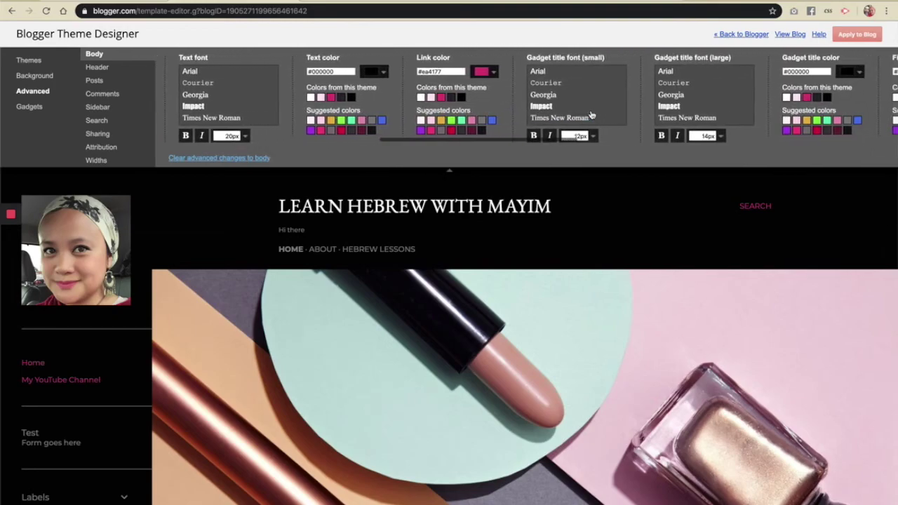
{"action": "scroll", "coordinate": [591, 112], "scroll_direction": "right", "scroll_amount": 2}
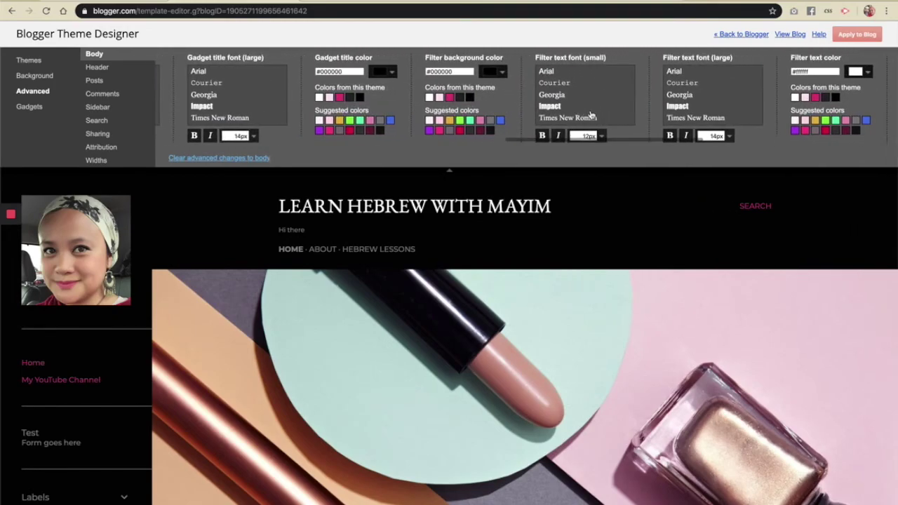
{"action": "scroll", "coordinate": [591, 114], "scroll_direction": "right", "scroll_amount": 8}
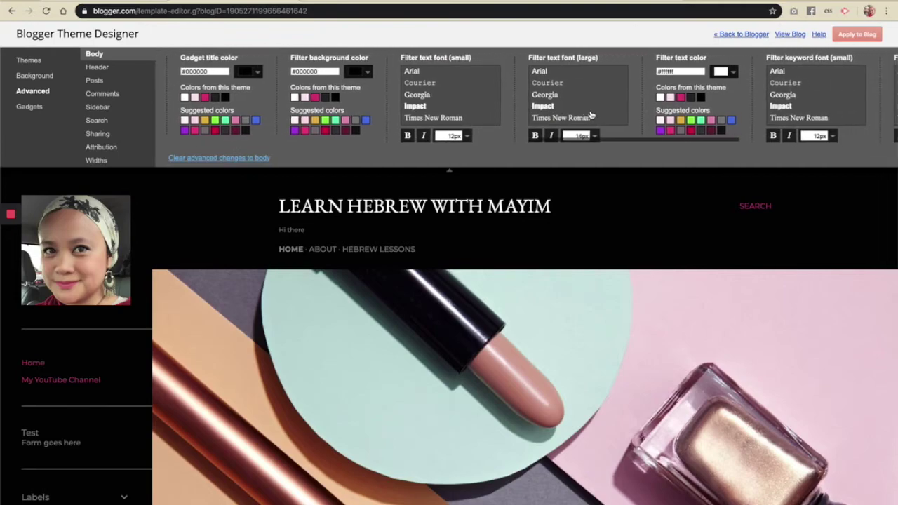
{"action": "scroll", "coordinate": [592, 115], "scroll_direction": "right", "scroll_amount": 10}
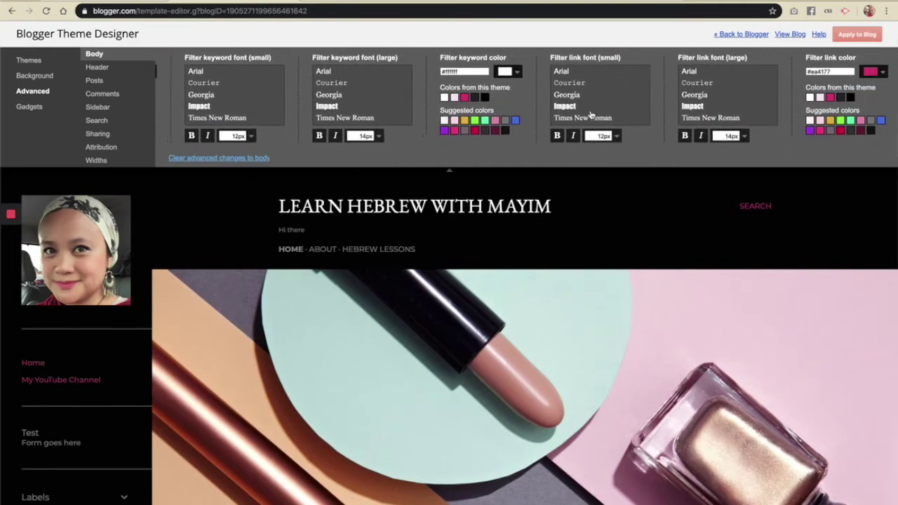
{"action": "scroll", "coordinate": [589, 114], "scroll_direction": "left", "scroll_amount": 15}
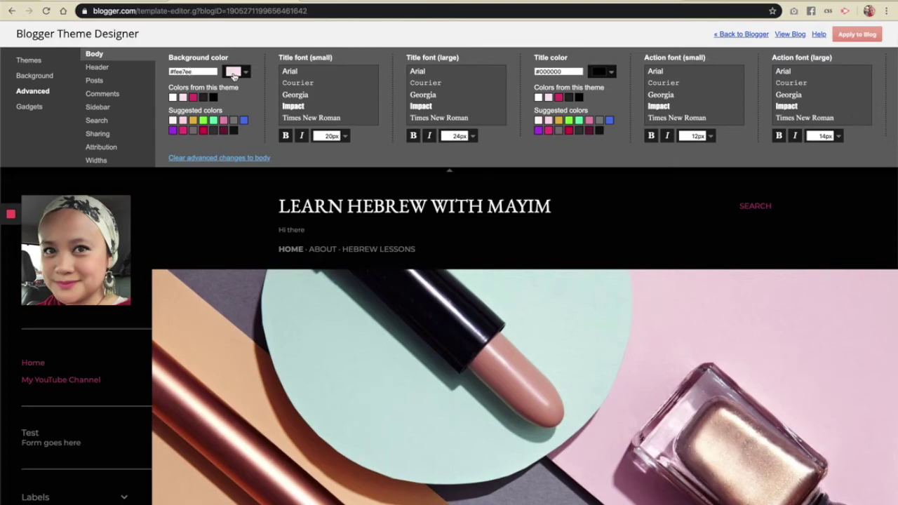
{"action": "scroll", "coordinate": [218, 263], "scroll_direction": "down", "scroll_amount": 5}
{"action": "scroll", "coordinate": [216, 260], "scroll_direction": "down", "scroll_amount": 2}
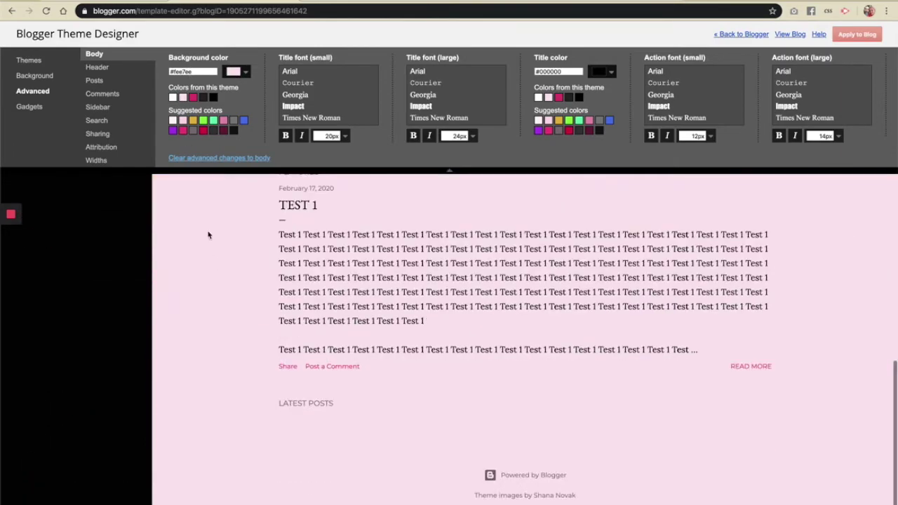
Try white (#ffffff) and pale pink (#fef2f6) as the body background color using the theme and suggested swatches
{"action": "left_click", "coordinate": [173, 97]}
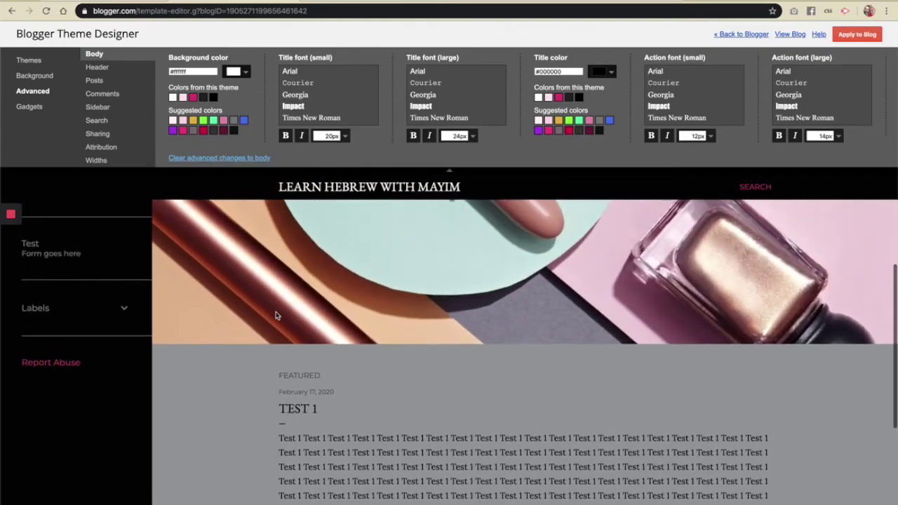
{"action": "left_click", "coordinate": [172, 120]}
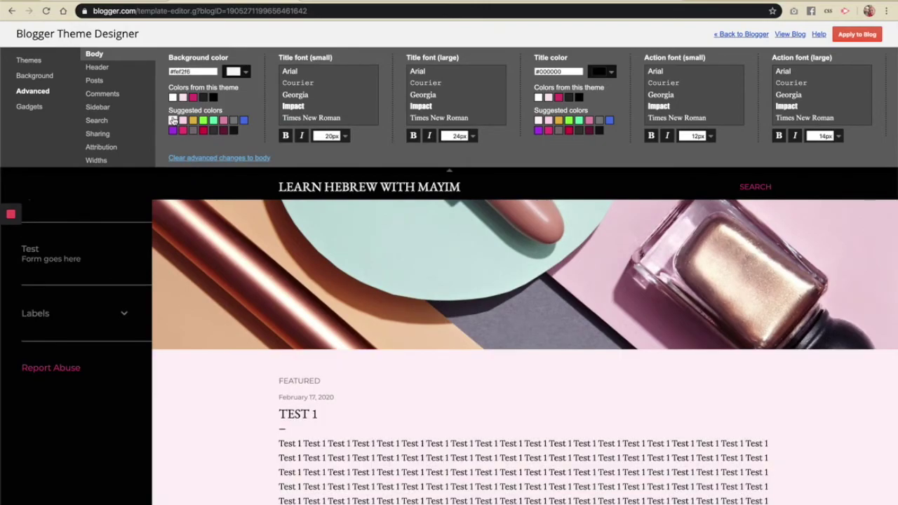
{"action": "left_click", "coordinate": [172, 98]}
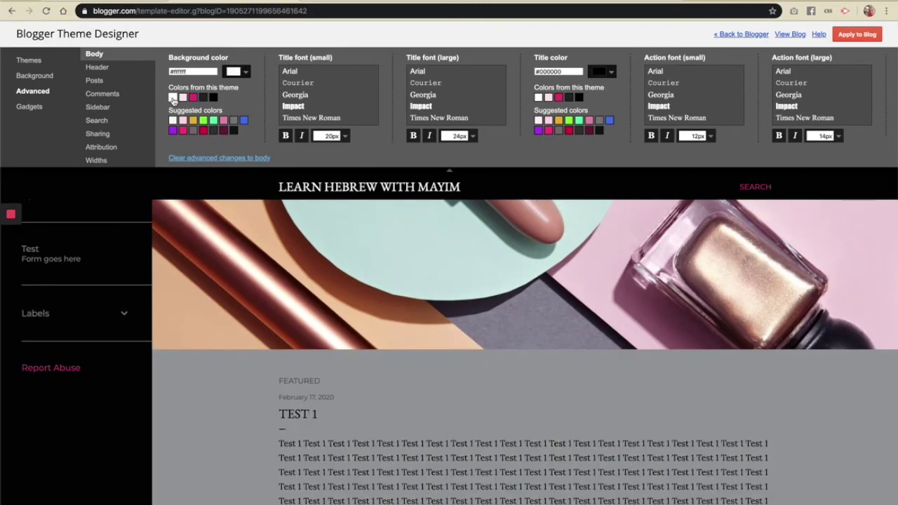
{"action": "left_click", "coordinate": [172, 120]}
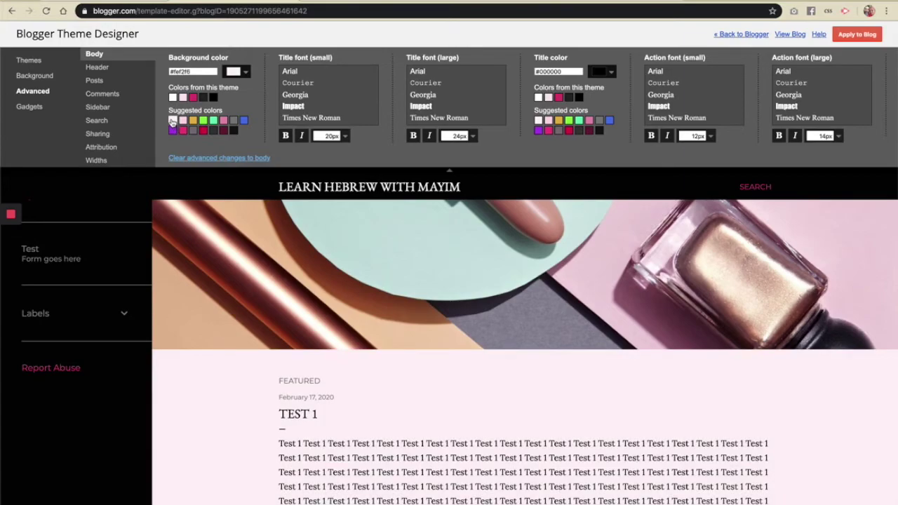
Set the body background color to white (#ffffff), apply it to the blog, and return to the Blogger dashboard
{"action": "left_click", "coordinate": [234, 72]}
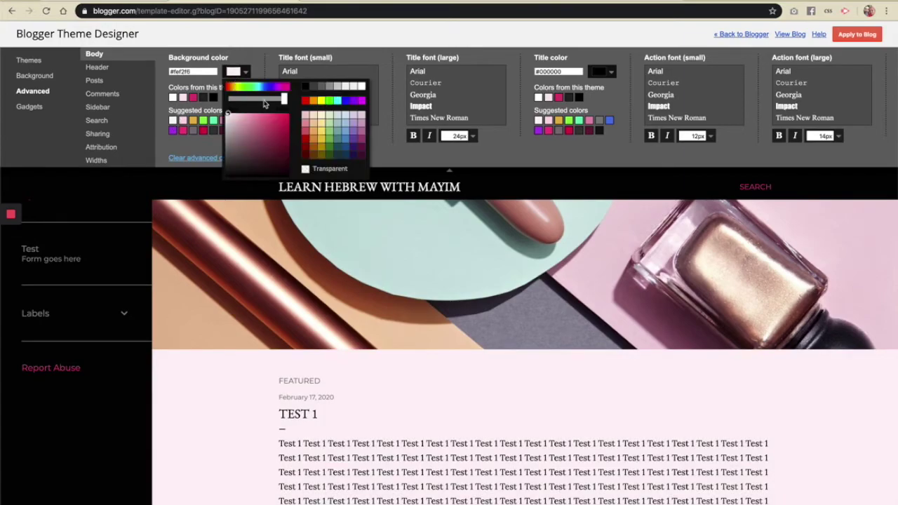
{"action": "left_click", "coordinate": [359, 88]}
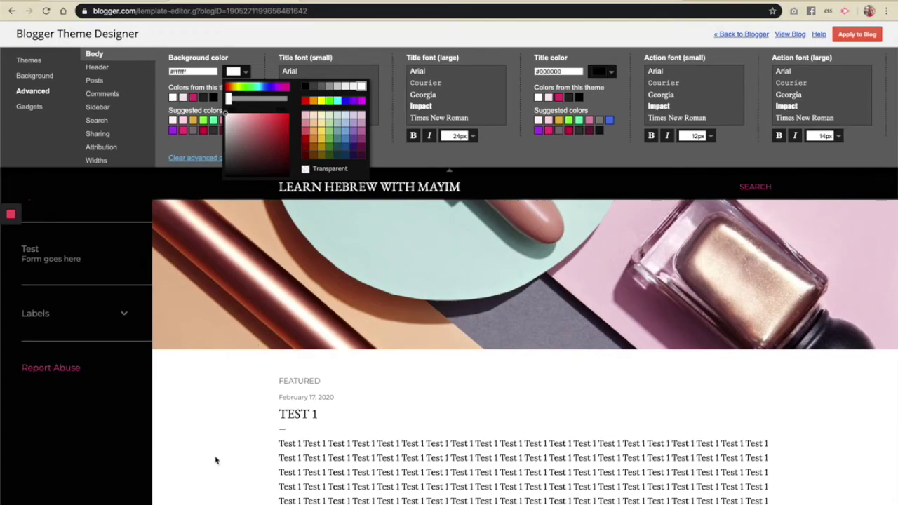
{"action": "left_click", "coordinate": [205, 146]}
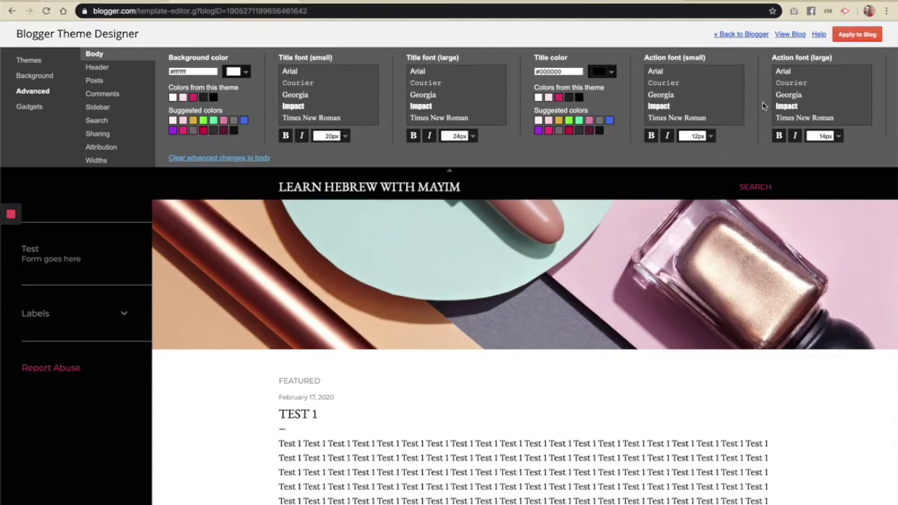
{"action": "left_click", "coordinate": [857, 33]}
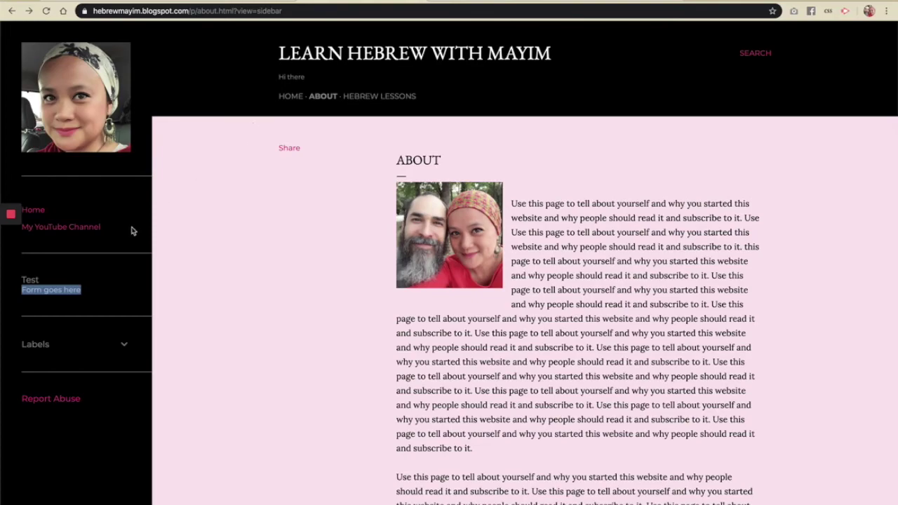
{"action": "left_click", "coordinate": [249, 0]}
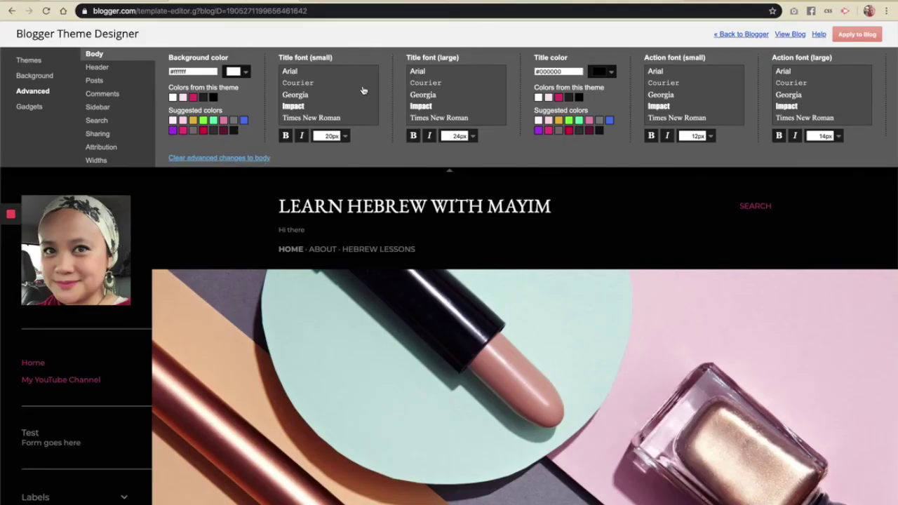
{"action": "left_click", "coordinate": [744, 34]}
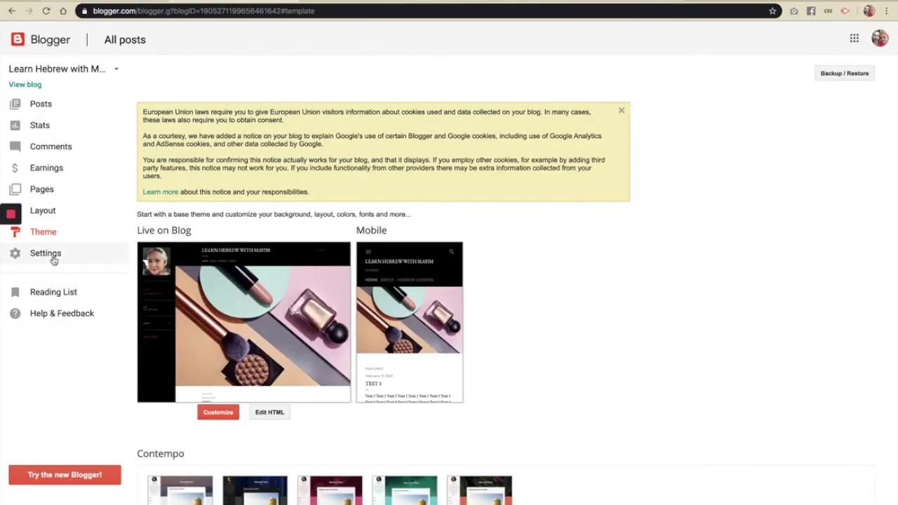
{"action": "left_click", "coordinate": [46, 253]}
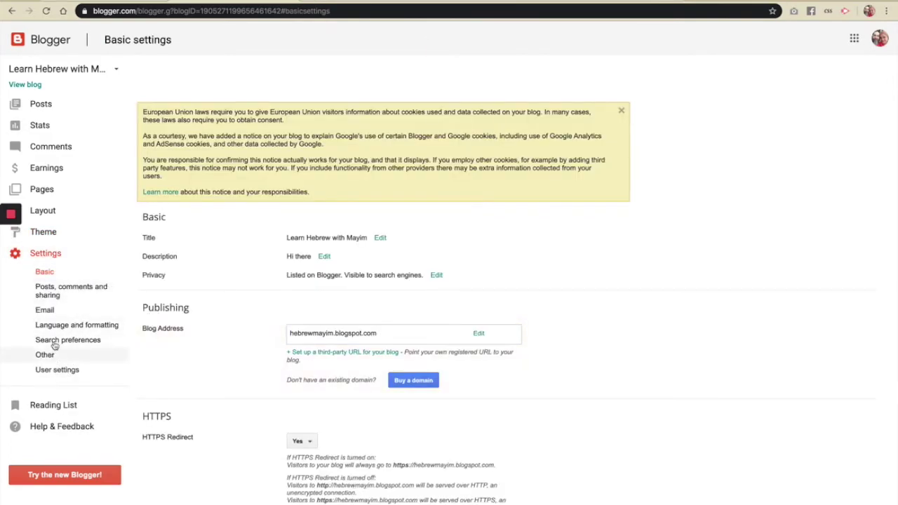
{"action": "left_click", "coordinate": [51, 237]}
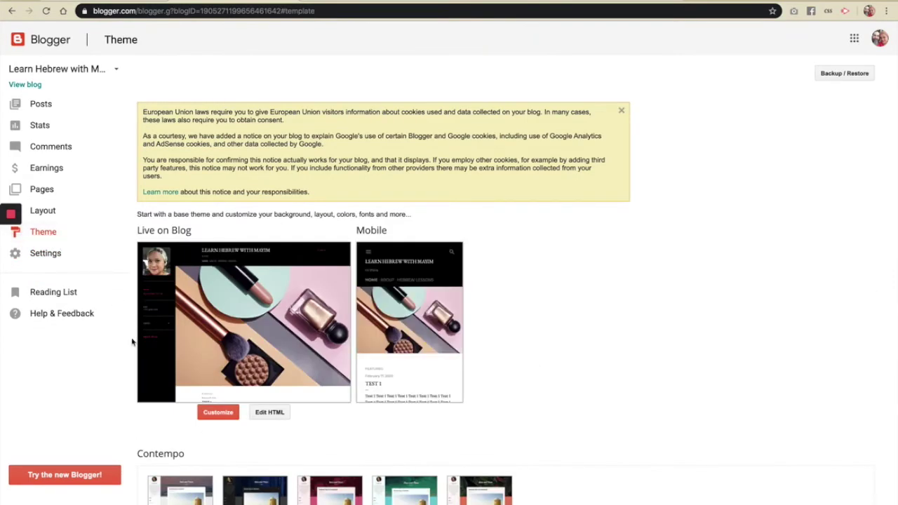
{"action": "scroll", "coordinate": [233, 361], "scroll_direction": "down", "scroll_amount": 1}
{"action": "scroll", "coordinate": [233, 361], "scroll_direction": "down", "scroll_amount": 1}
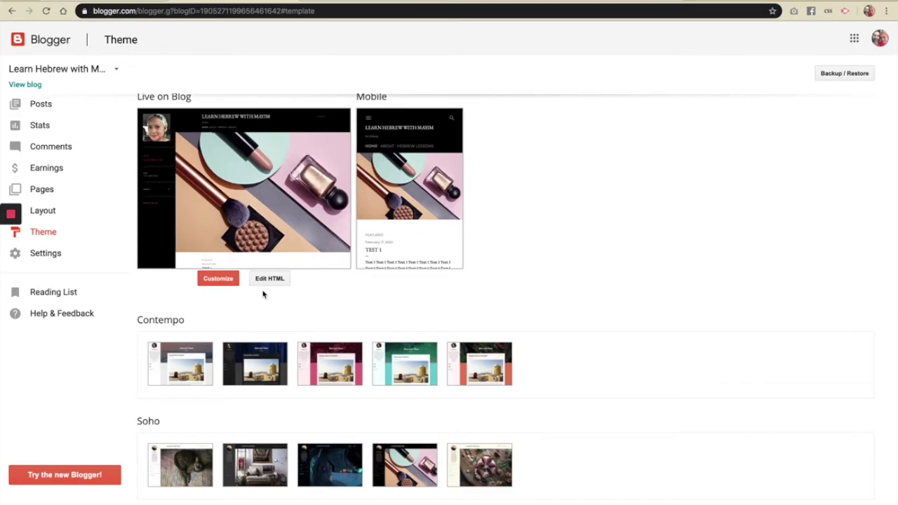
Hide the Pages gadget in the layout's Page List (Top) section and save its configuration
{"action": "left_click", "coordinate": [43, 211]}
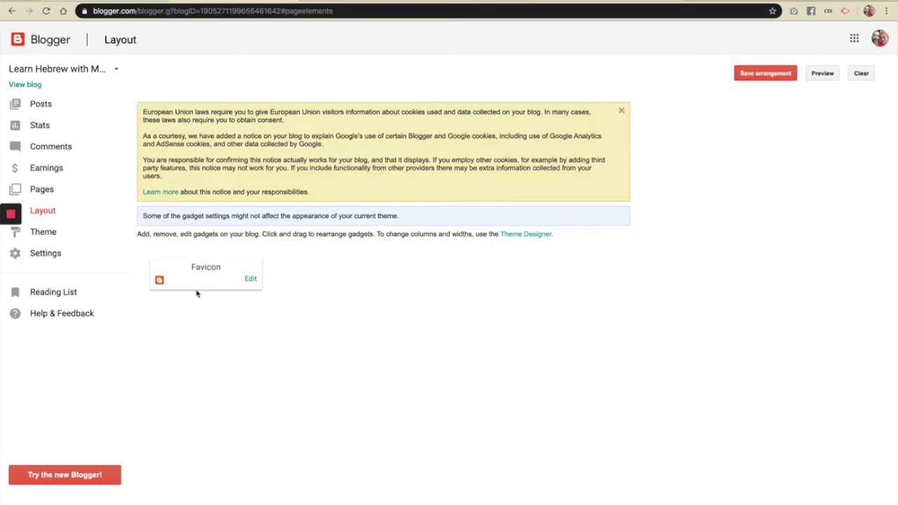
{"action": "scroll", "coordinate": [209, 360], "scroll_direction": "down", "scroll_amount": 2}
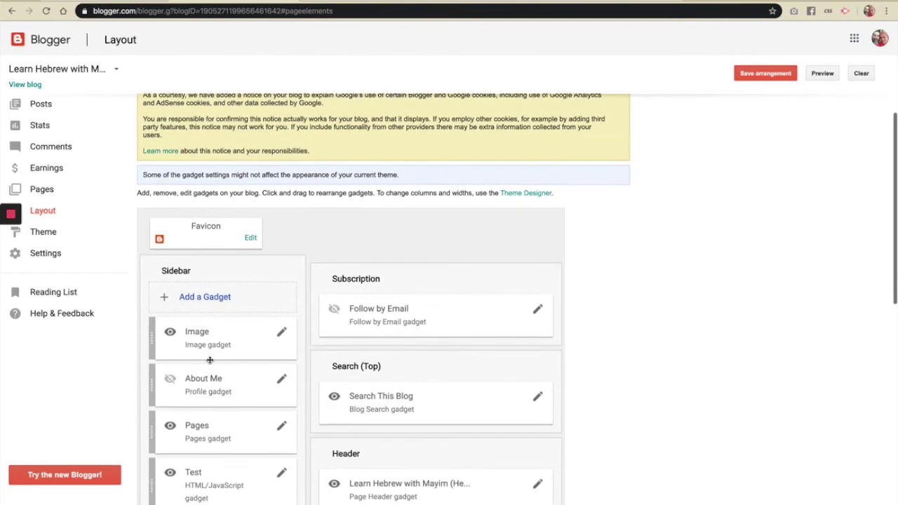
{"action": "scroll", "coordinate": [209, 359], "scroll_direction": "down", "scroll_amount": 3}
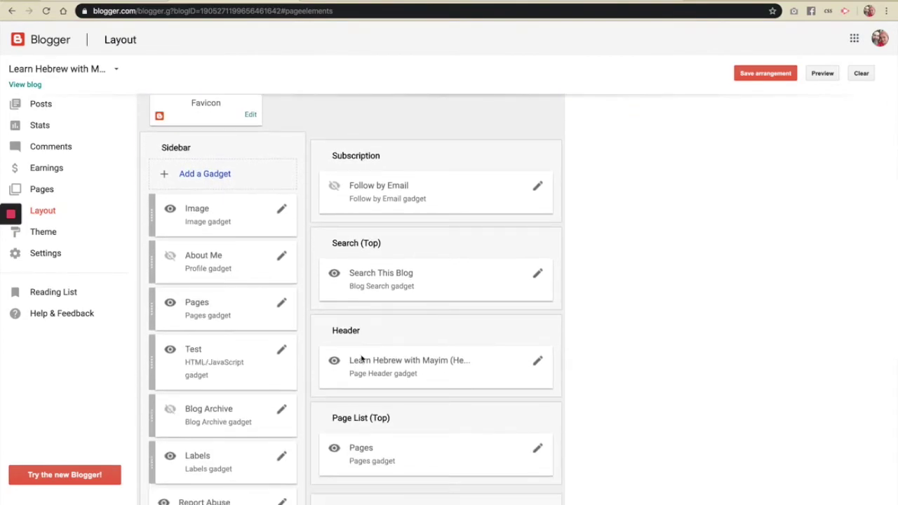
{"action": "scroll", "coordinate": [362, 359], "scroll_direction": "down", "scroll_amount": 2}
{"action": "scroll", "coordinate": [361, 359], "scroll_direction": "down", "scroll_amount": 1}
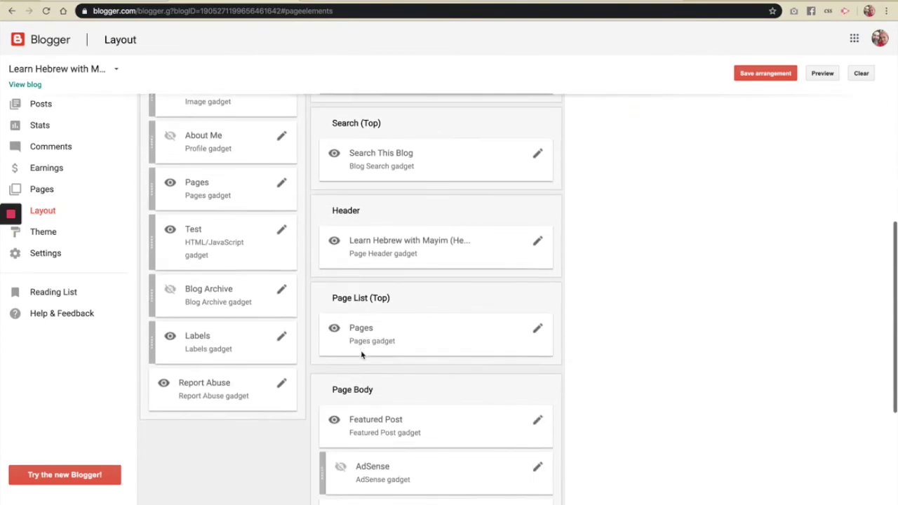
{"action": "left_click", "coordinate": [538, 318]}
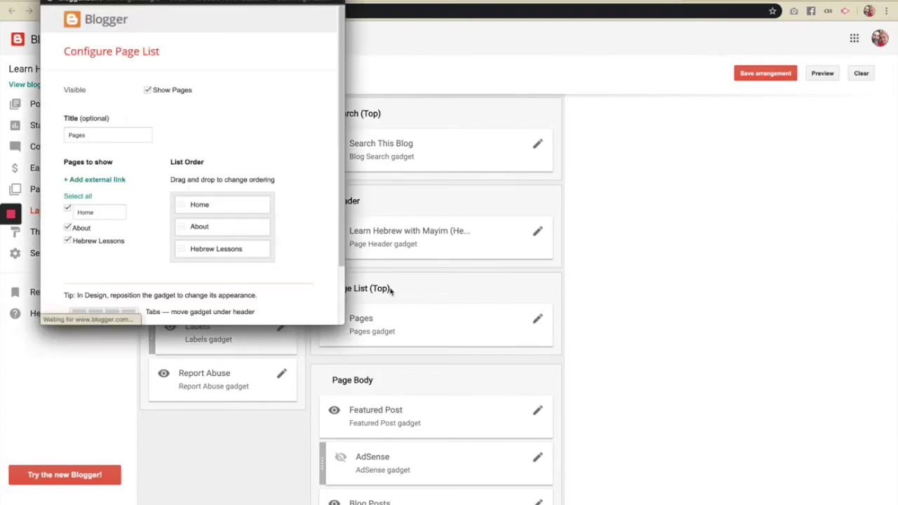
{"action": "left_click", "coordinate": [147, 90]}
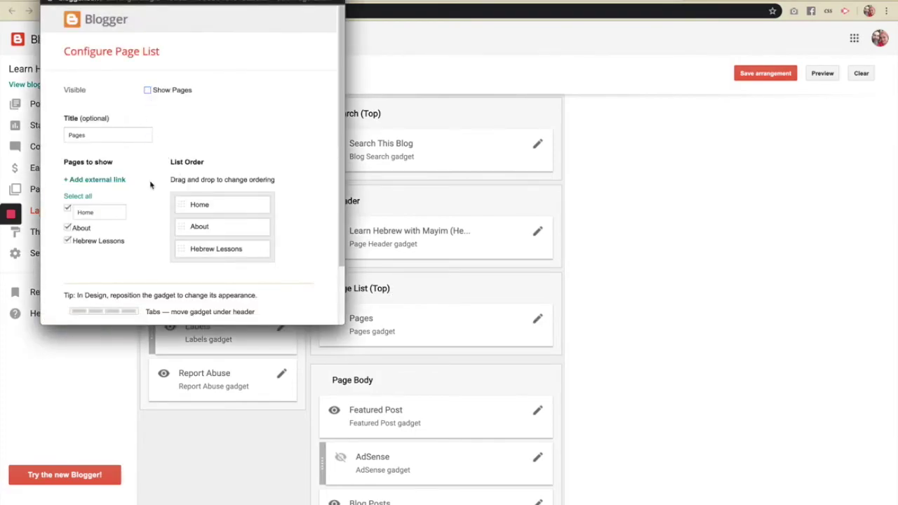
{"action": "scroll", "coordinate": [150, 185], "scroll_direction": "down", "scroll_amount": 2}
{"action": "left_click", "coordinate": [82, 296]}
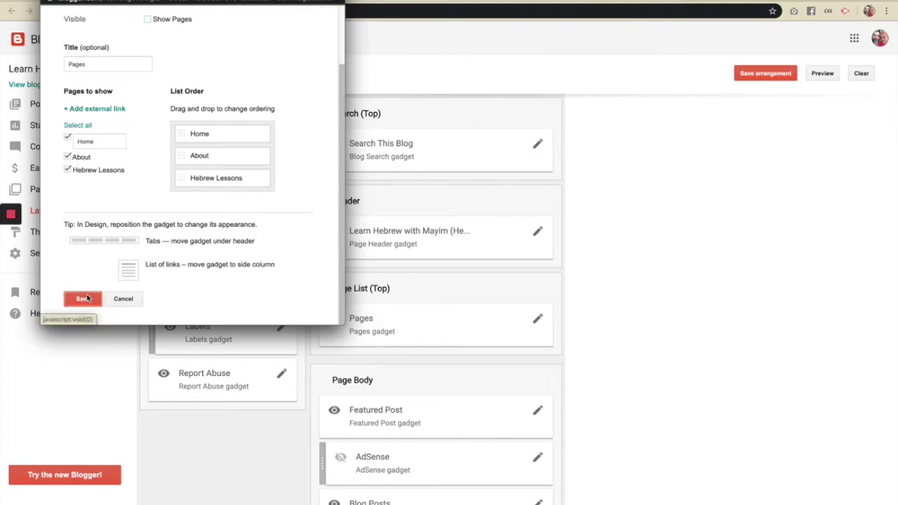
Reload the live blog's About page and compare its header title and description with the example blog's header
{"action": "left_click", "coordinate": [359, 1]}
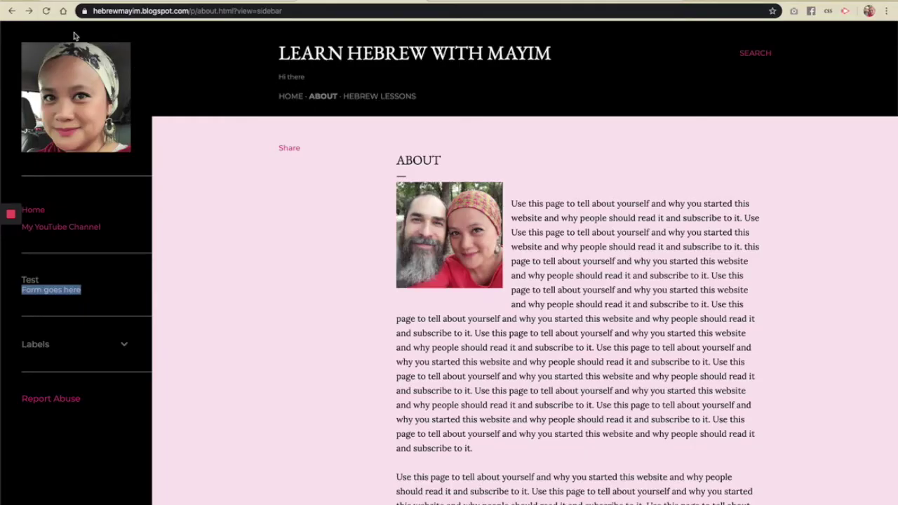
{"action": "left_click", "coordinate": [46, 11]}
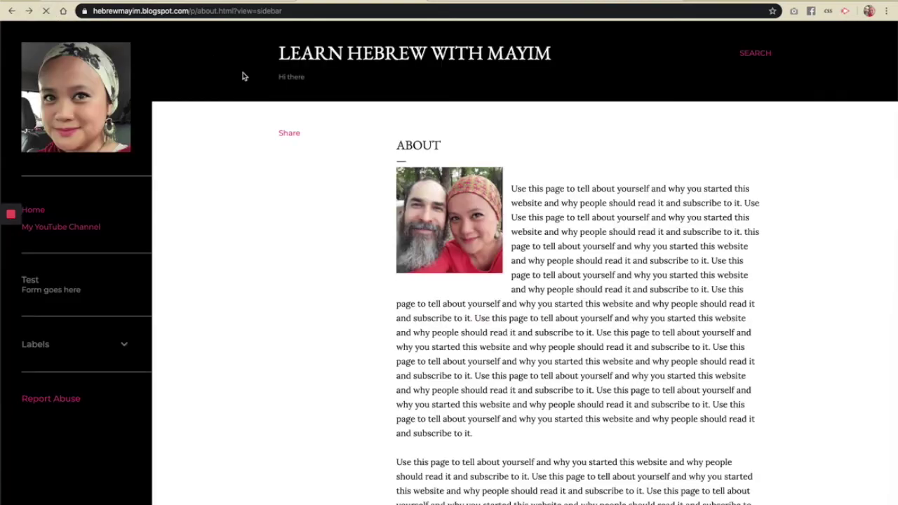
{"action": "left_click_drag", "start_coordinate": [278, 77], "coordinate": [305, 77]}
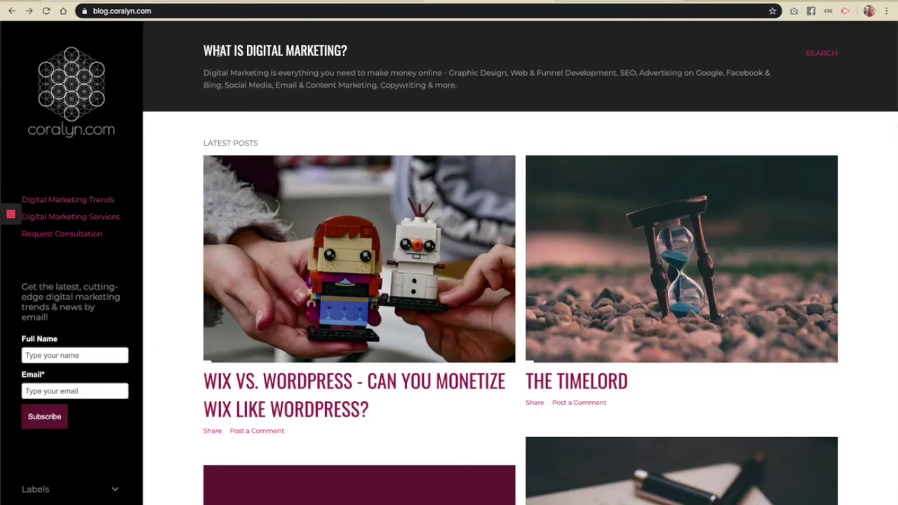
{"action": "left_click_drag", "start_coordinate": [218, 50], "coordinate": [351, 55]}
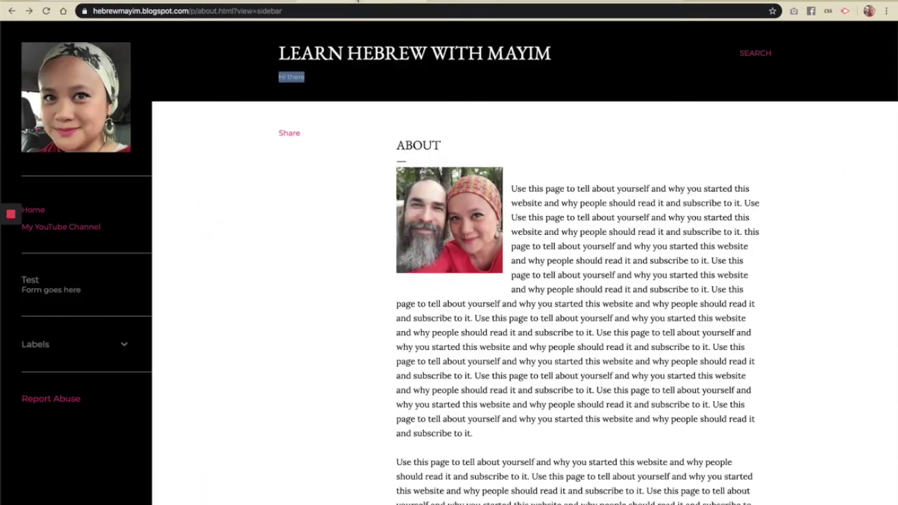
{"action": "left_click", "coordinate": [293, 82]}
{"action": "left_click", "coordinate": [299, 77]}
{"action": "left_click_drag", "start_coordinate": [298, 77], "coordinate": [281, 77]}
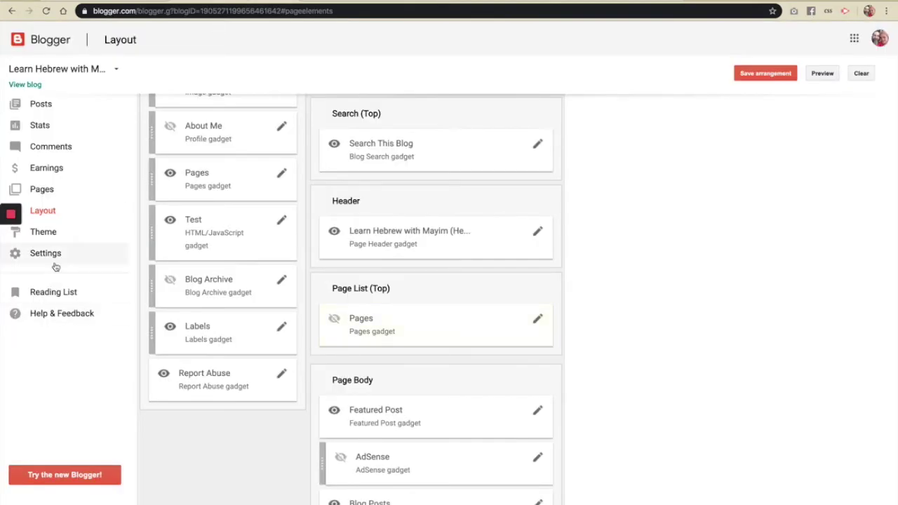
Check the Description entry in the blog's Basic settings against the text under the live blog's title
{"action": "left_click", "coordinate": [54, 261]}
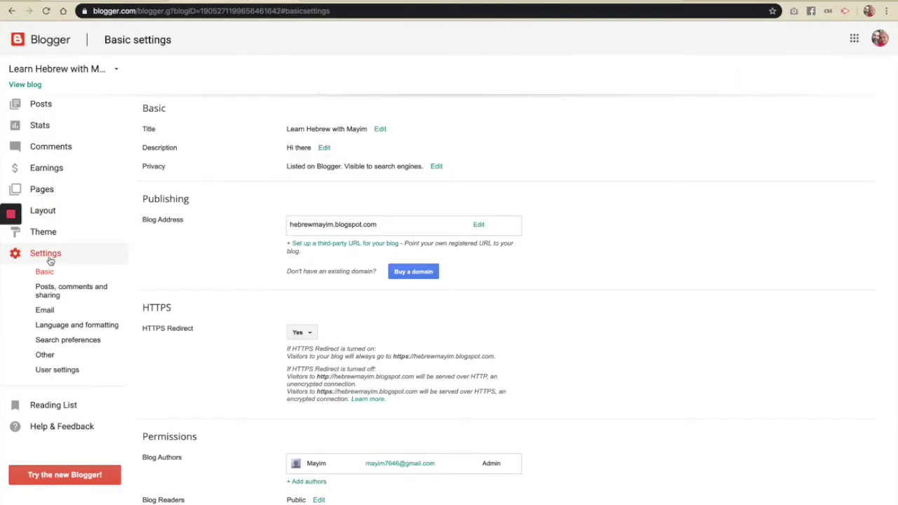
{"action": "left_click_drag", "start_coordinate": [293, 144], "coordinate": [312, 147]}
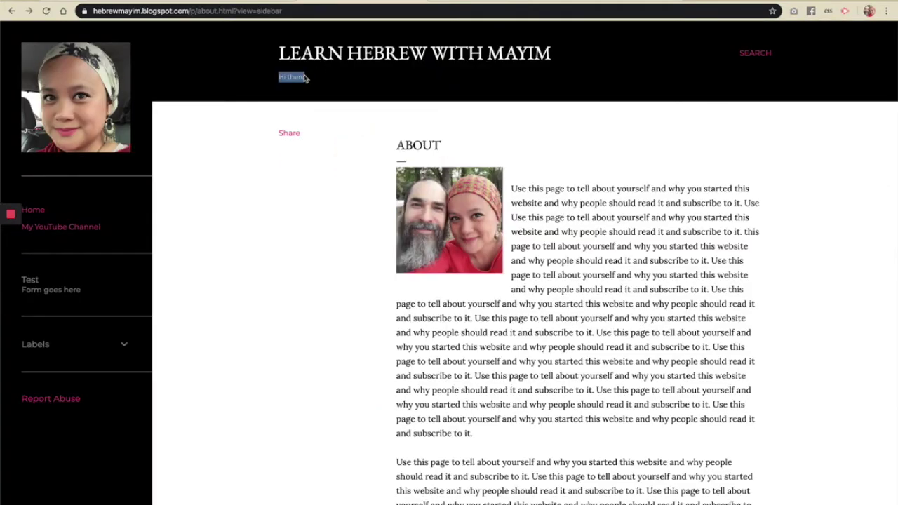
{"action": "double_click", "coordinate": [293, 77]}
{"action": "left_click", "coordinate": [240, 9]}
{"action": "left_click", "coordinate": [240, 1]}
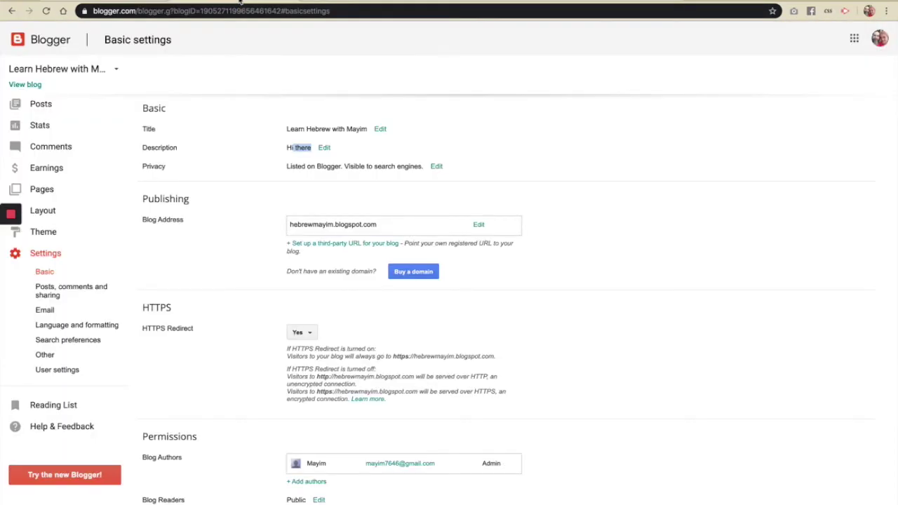
Review the header fonts of the example blog and the live blog again, and return to the Basic settings
{"action": "left_click", "coordinate": [491, 2]}
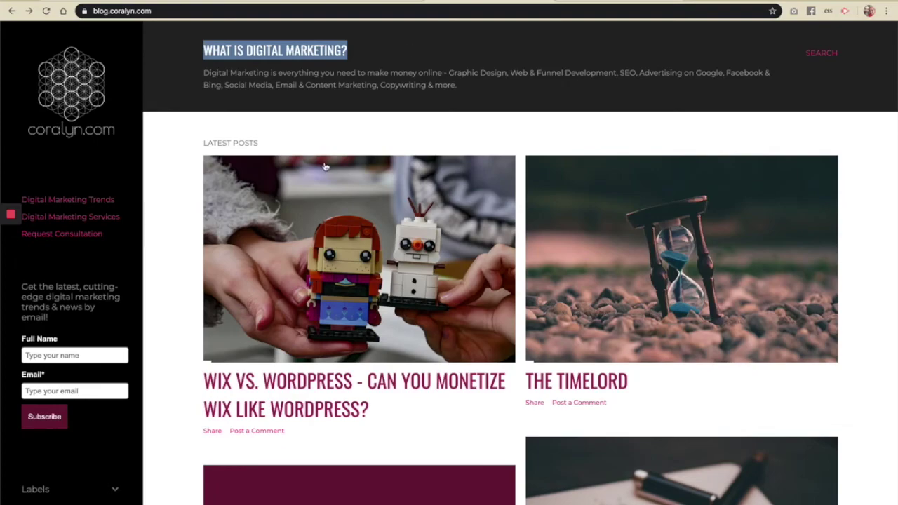
{"action": "key", "text": "ctrl+Tab"}
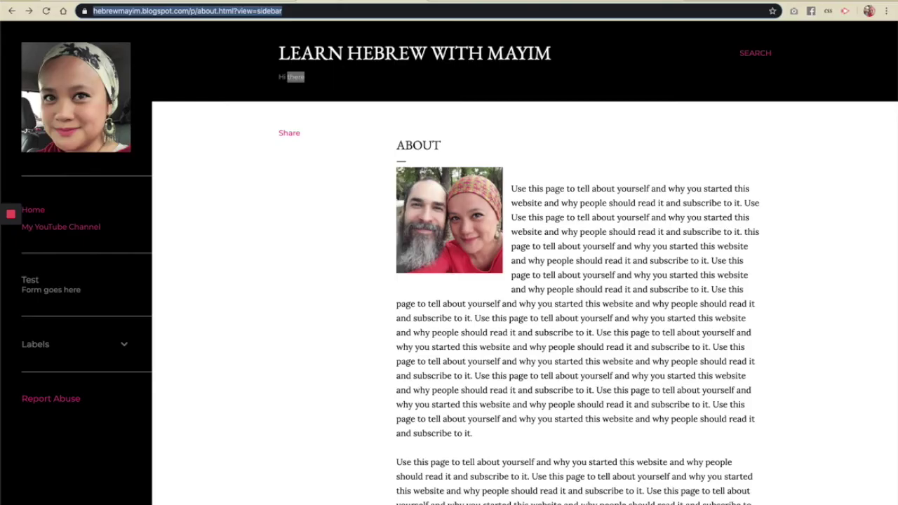
{"action": "left_click", "coordinate": [445, 3]}
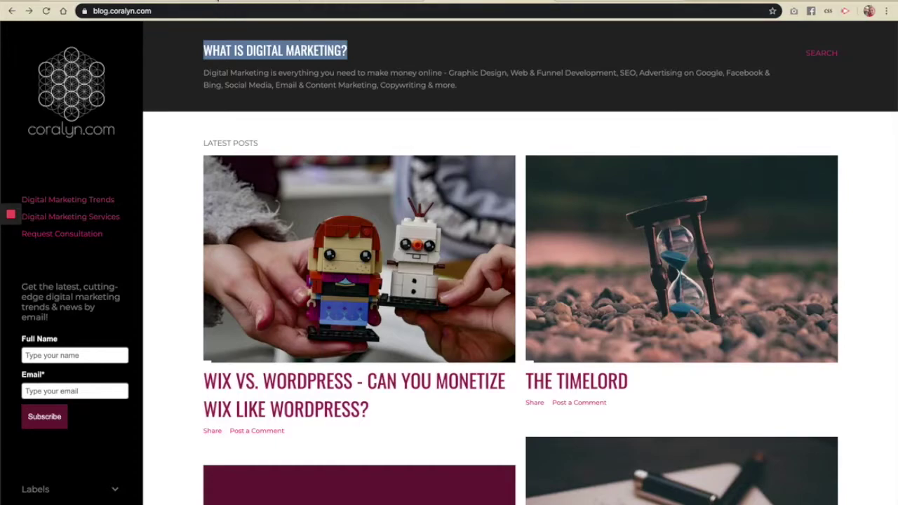
{"action": "left_click", "coordinate": [218, 3]}
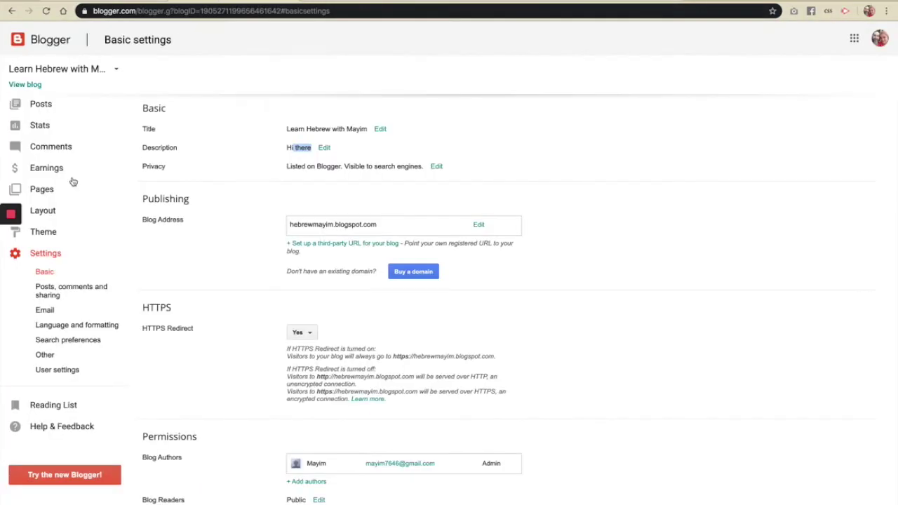
Open the theme's advanced header options in the Theme Designer and browse the fonts available for the small title
{"action": "left_click", "coordinate": [44, 231]}
{"action": "left_click", "coordinate": [220, 138]}
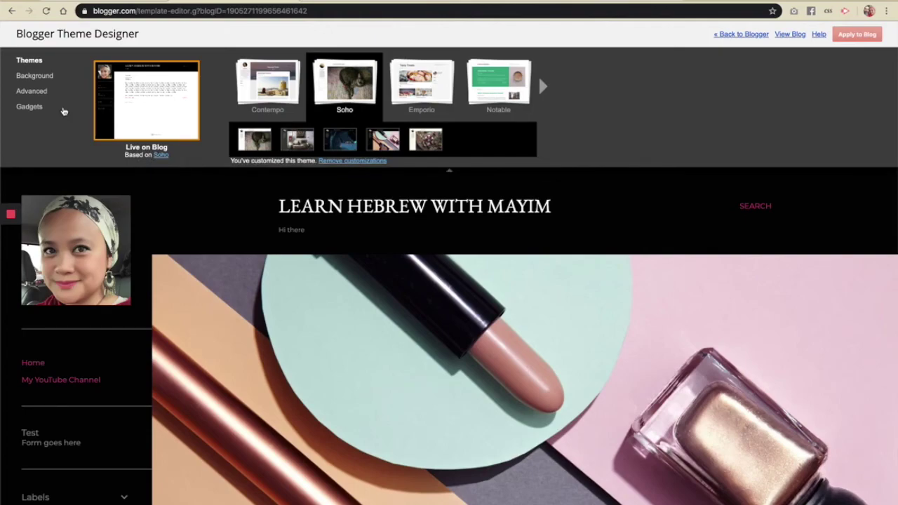
{"action": "left_click", "coordinate": [40, 93]}
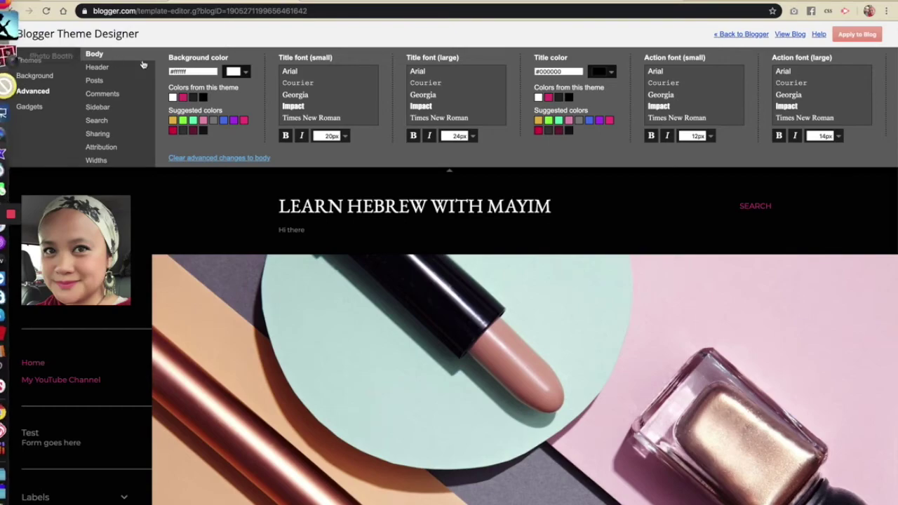
{"action": "left_click", "coordinate": [120, 70]}
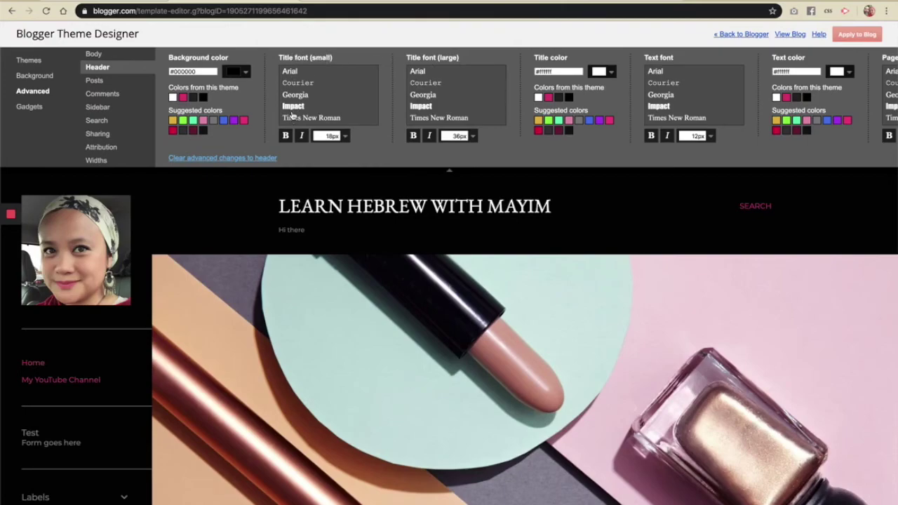
{"action": "scroll", "coordinate": [292, 105], "scroll_direction": "down", "scroll_amount": 3}
{"action": "scroll", "coordinate": [291, 102], "scroll_direction": "down", "scroll_amount": 10}
{"action": "scroll", "coordinate": [292, 102], "scroll_direction": "down", "scroll_amount": 10}
{"action": "scroll", "coordinate": [291, 102], "scroll_direction": "up", "scroll_amount": 8}
{"action": "scroll", "coordinate": [291, 102], "scroll_direction": "up", "scroll_amount": 10}
Set the header's small title font to Impact, apply it to the blog and reload the live About page
{"action": "left_click", "coordinate": [292, 106]}
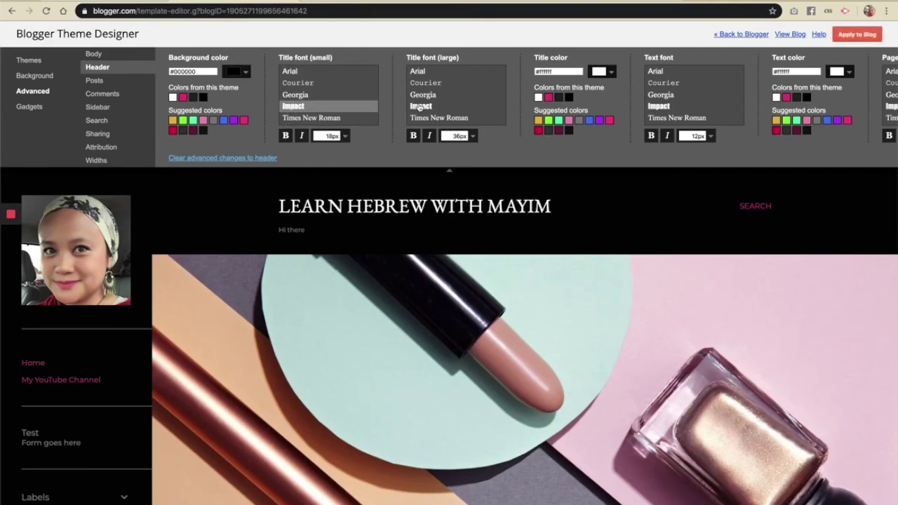
{"action": "left_click", "coordinate": [867, 34]}
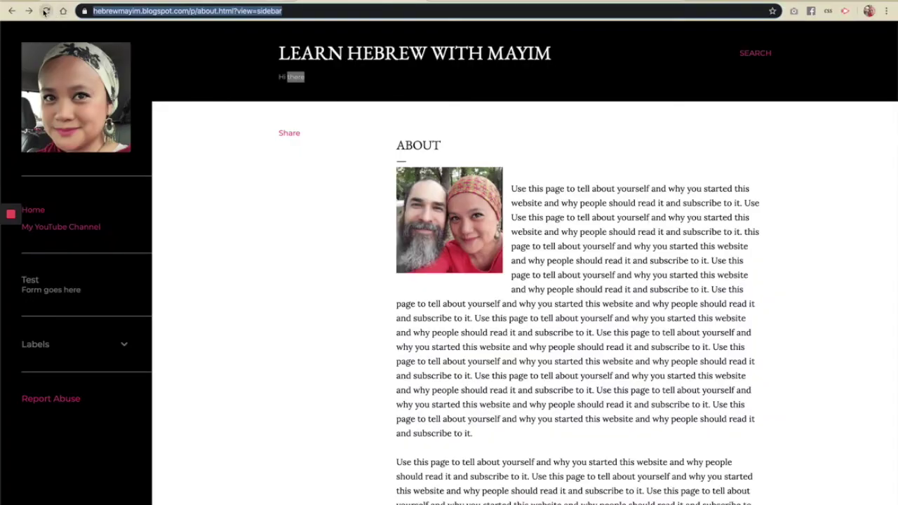
{"action": "left_click", "coordinate": [46, 12]}
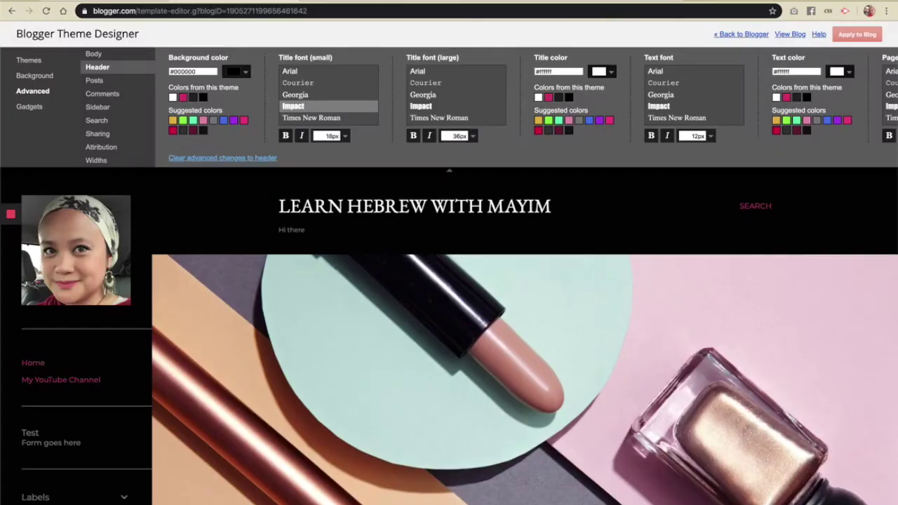
Try Impact, Georgia, Times New Roman, Arial and Cantarell as the header's large title font
{"action": "left_click", "coordinate": [423, 107]}
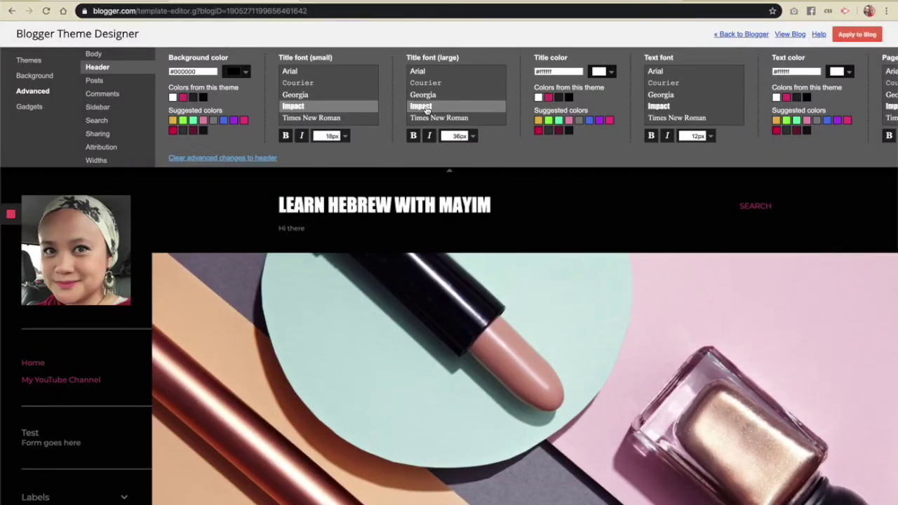
{"action": "left_click", "coordinate": [311, 99]}
{"action": "left_click", "coordinate": [313, 107]}
{"action": "left_click", "coordinate": [427, 94]}
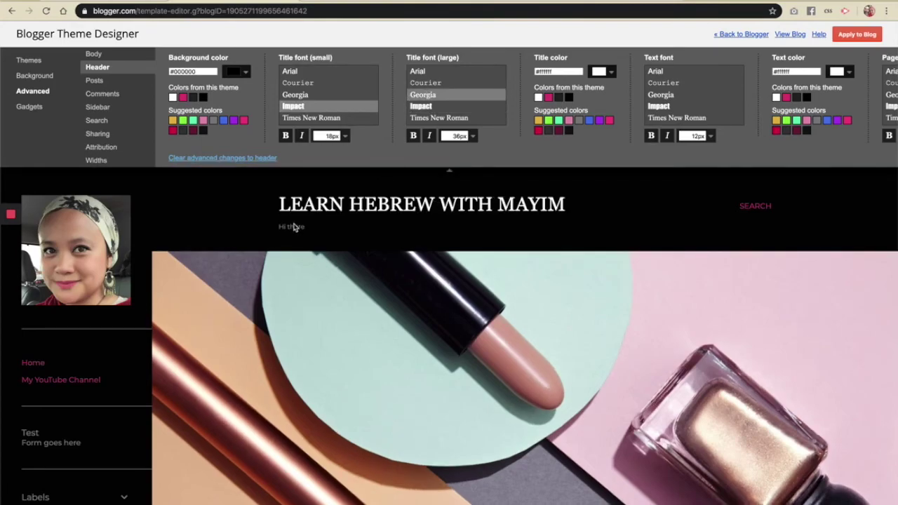
{"action": "left_click", "coordinate": [421, 118]}
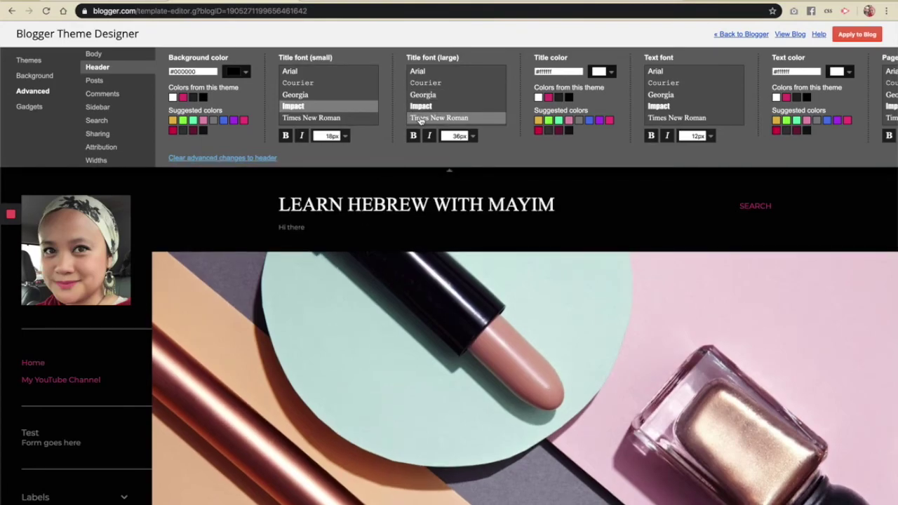
{"action": "left_click", "coordinate": [420, 71]}
{"action": "scroll", "coordinate": [420, 112], "scroll_direction": "down", "scroll_amount": 5}
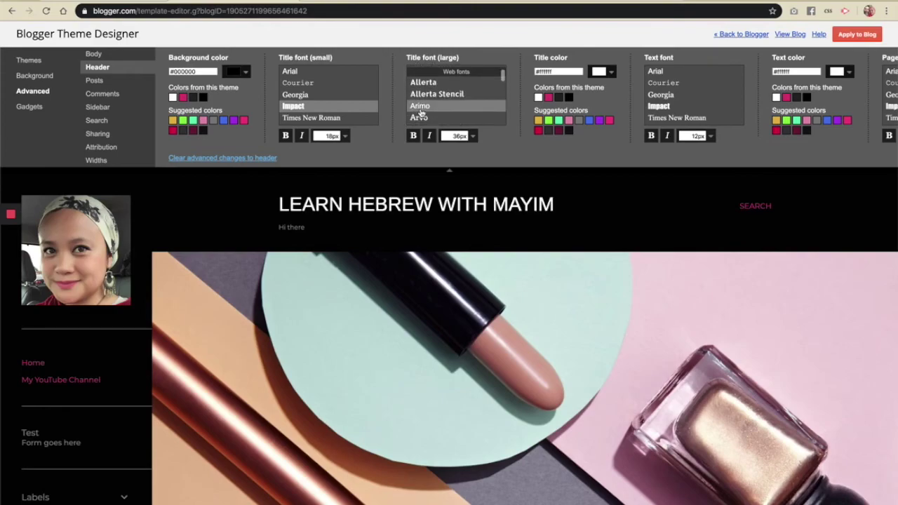
{"action": "left_click", "coordinate": [424, 110]}
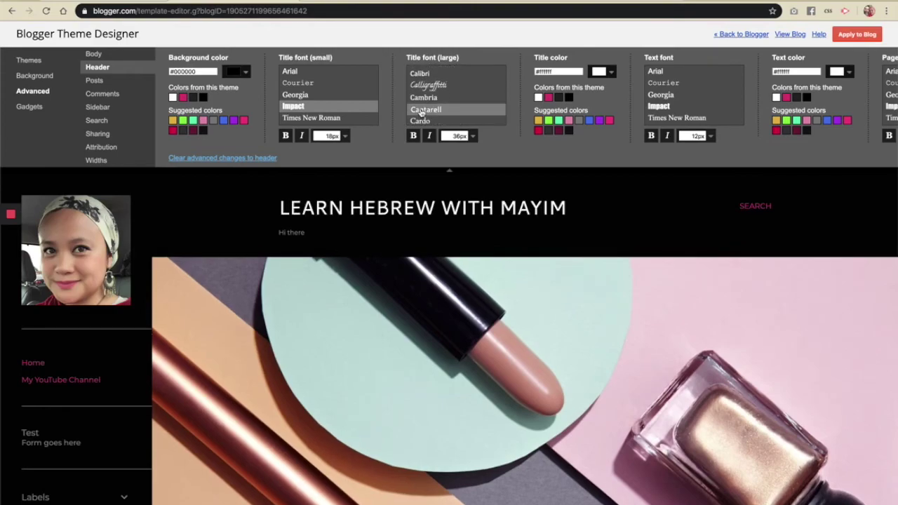
Set the header's large title font to Corsiva
{"action": "scroll", "coordinate": [421, 112], "scroll_direction": "down", "scroll_amount": 4}
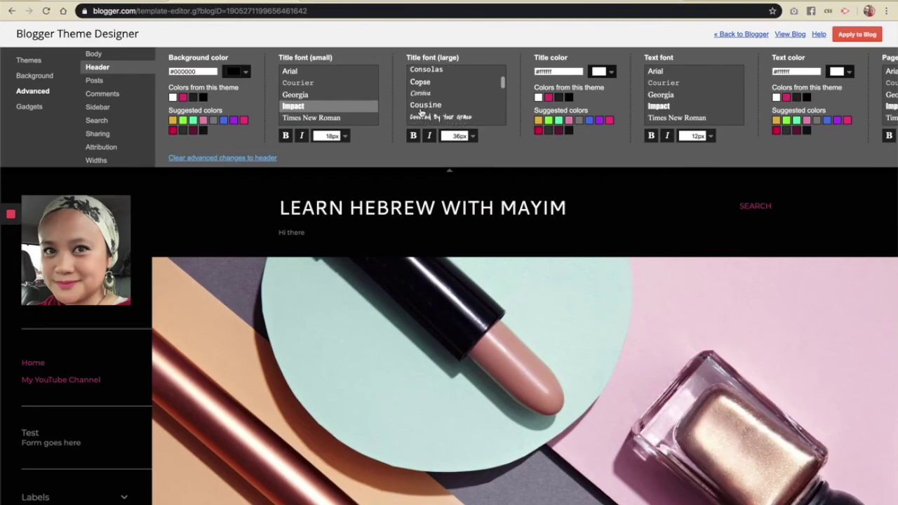
{"action": "left_click", "coordinate": [419, 96]}
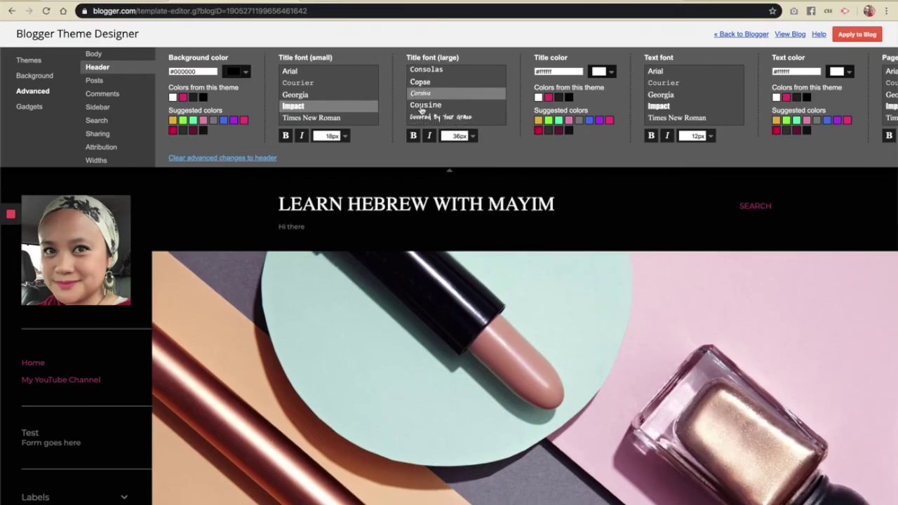
{"action": "scroll", "coordinate": [422, 110], "scroll_direction": "down", "scroll_amount": 2}
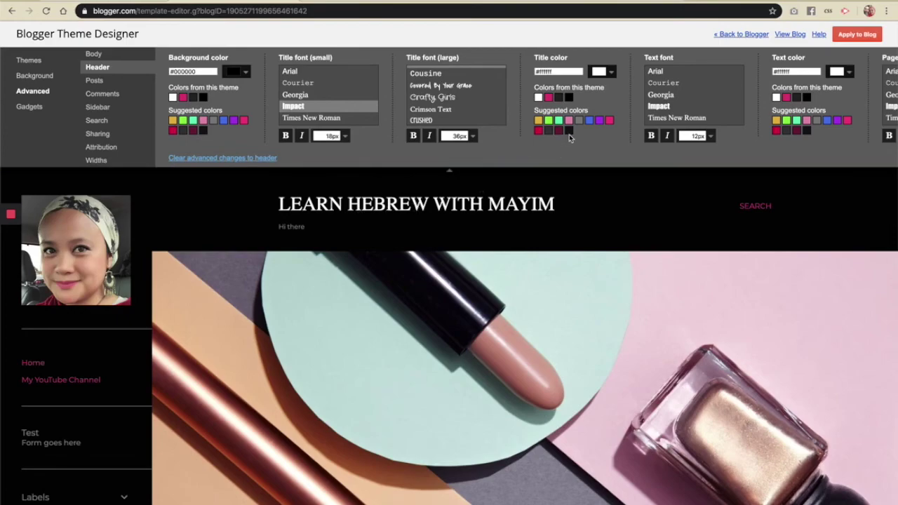
Look through the remaining header font and color options, and review the blog preview's posts and sidebar
{"action": "scroll", "coordinate": [571, 130], "scroll_direction": "right", "scroll_amount": 6}
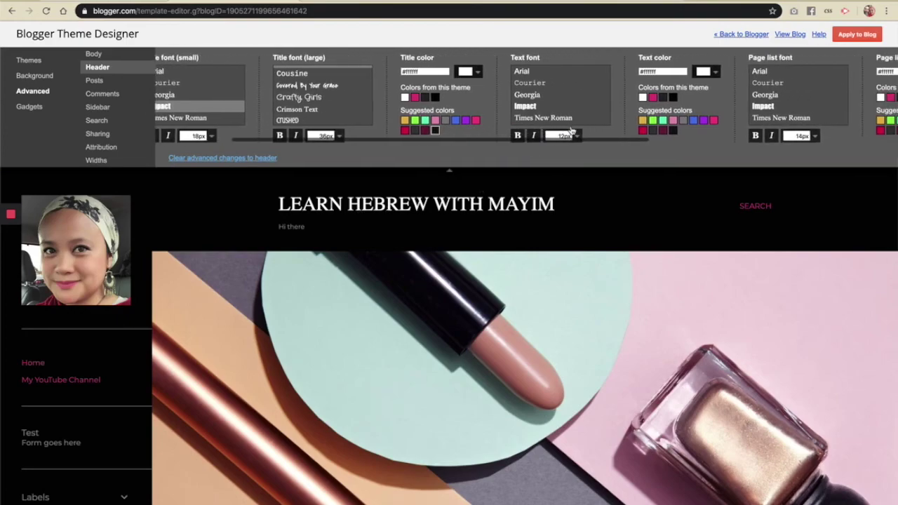
{"action": "scroll", "coordinate": [570, 130], "scroll_direction": "right", "scroll_amount": 9}
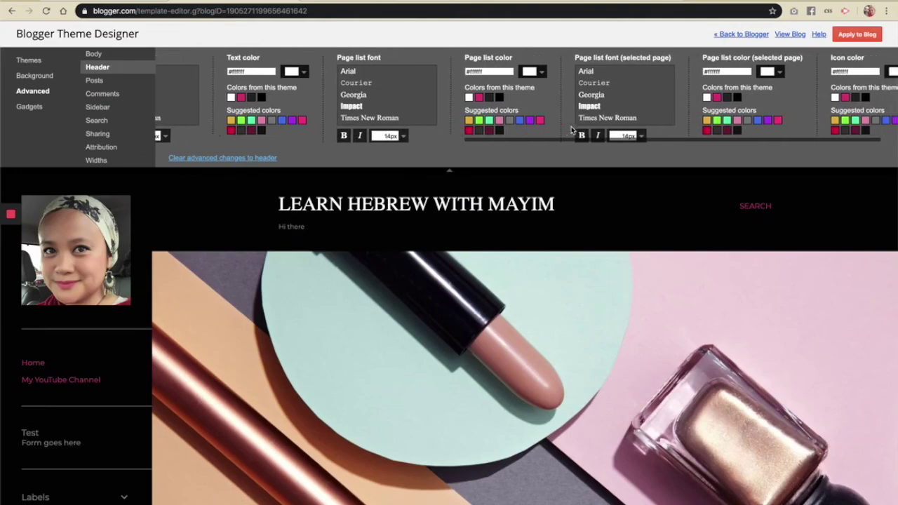
{"action": "scroll", "coordinate": [570, 130], "scroll_direction": "left", "scroll_amount": 16}
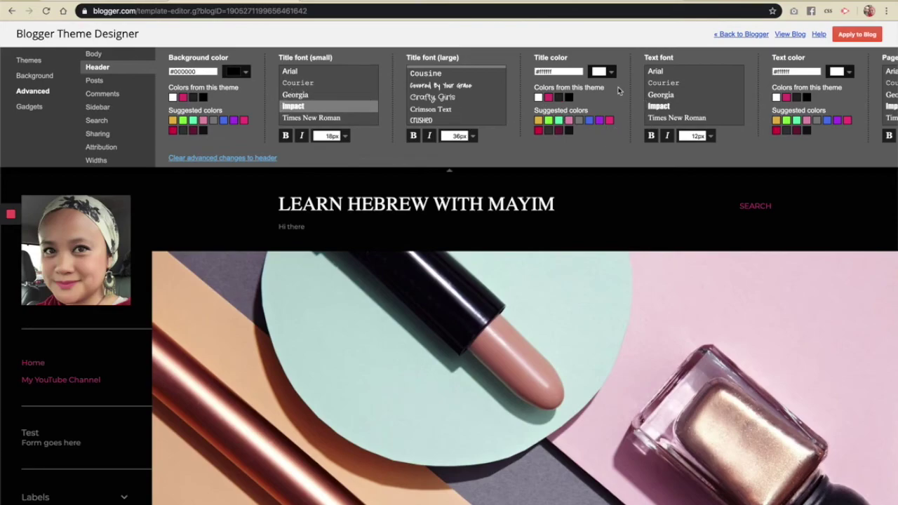
{"action": "scroll", "coordinate": [454, 368], "scroll_direction": "down", "scroll_amount": 10}
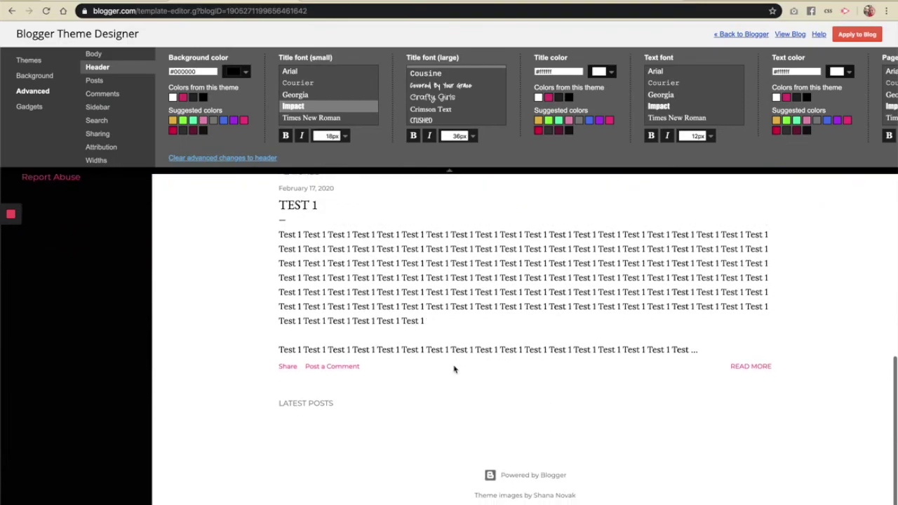
{"action": "scroll", "coordinate": [454, 369], "scroll_direction": "up", "scroll_amount": 10}
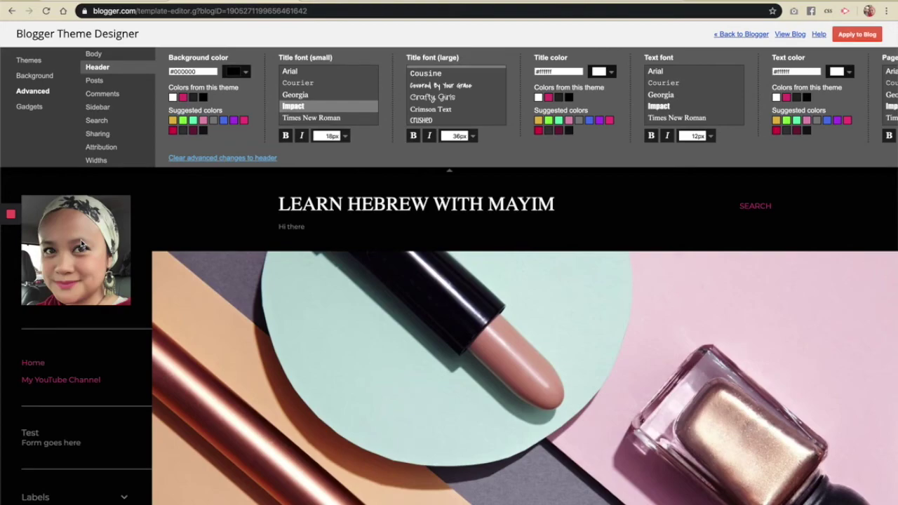
{"action": "scroll", "coordinate": [82, 244], "scroll_direction": "down", "scroll_amount": 15}
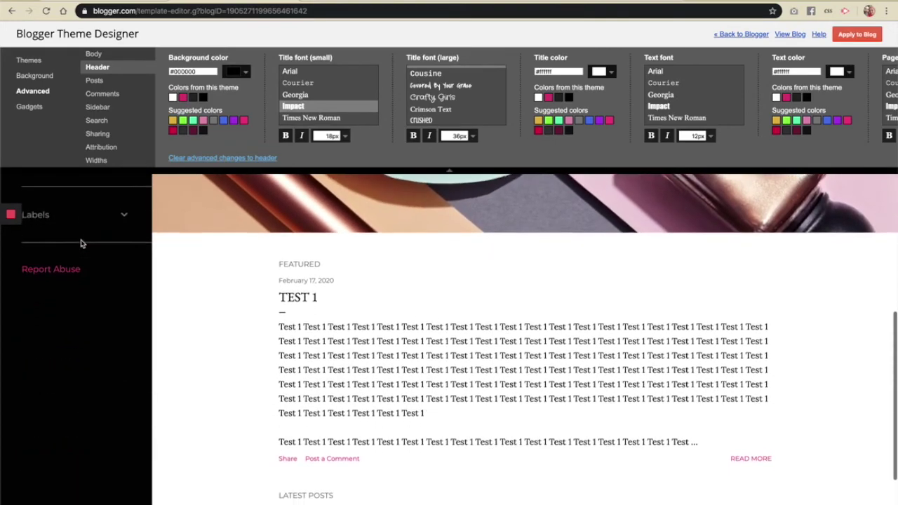
{"action": "scroll", "coordinate": [82, 244], "scroll_direction": "up", "scroll_amount": 15}
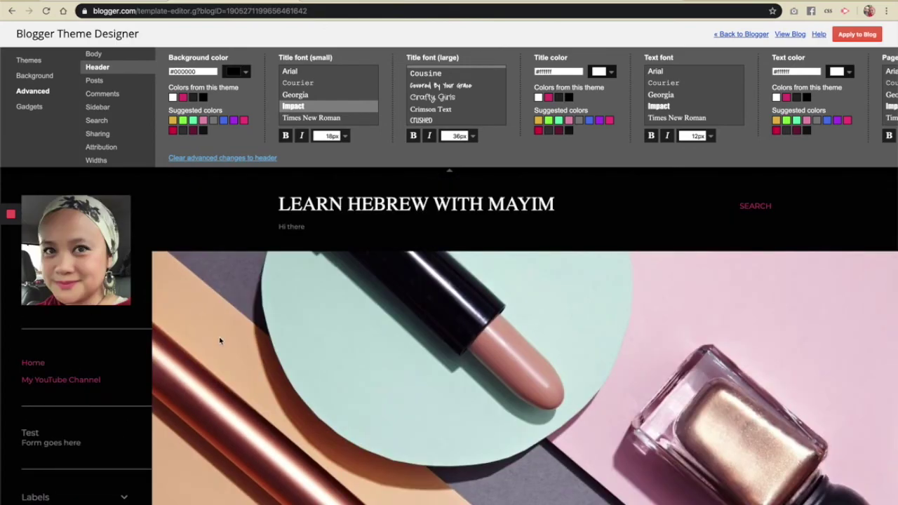
Remove the theme's current background image and confirm the removal
{"action": "left_click", "coordinate": [33, 61]}
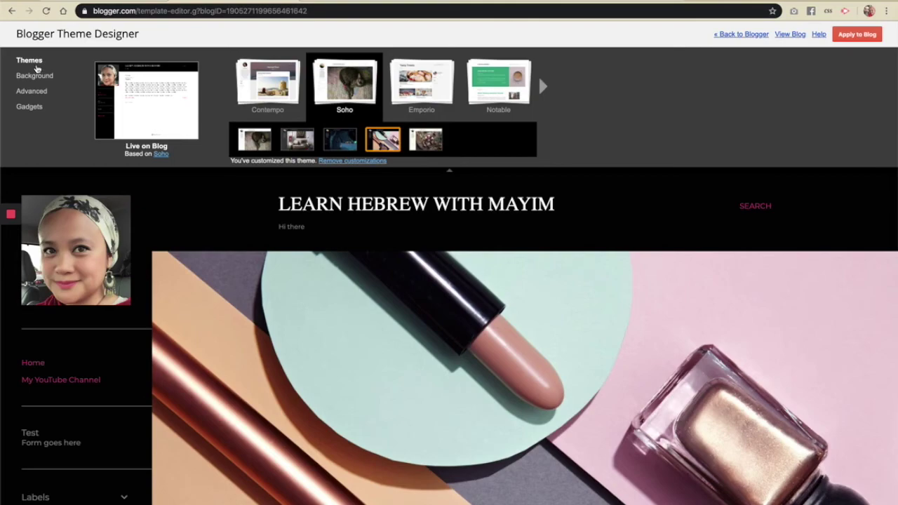
{"action": "left_click", "coordinate": [36, 79]}
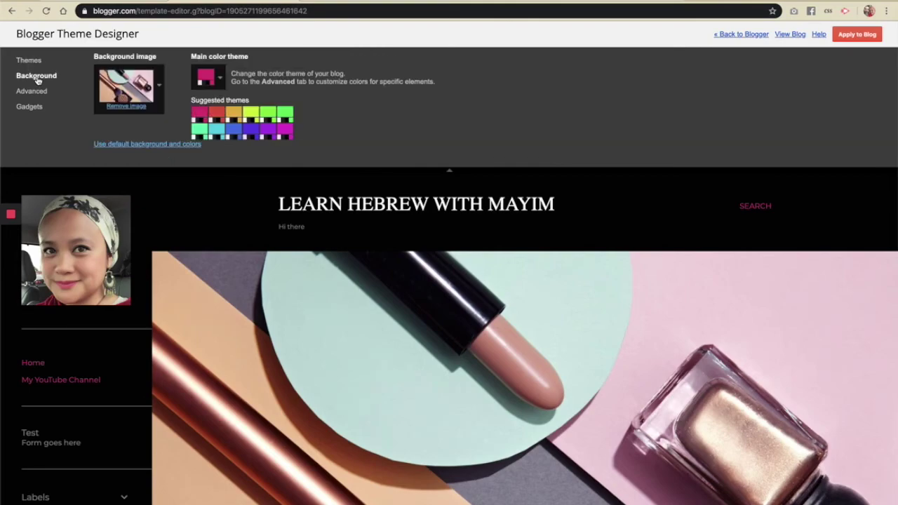
{"action": "left_click", "coordinate": [121, 107]}
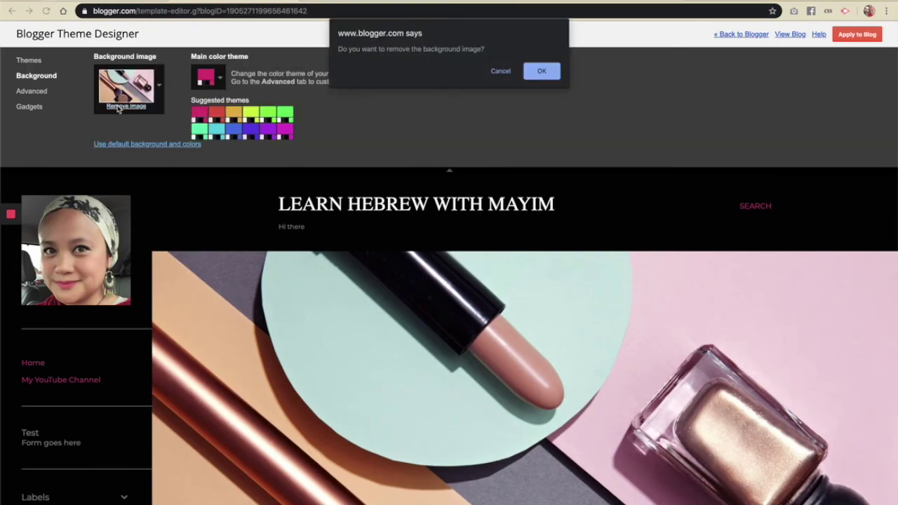
{"action": "left_click", "coordinate": [541, 73]}
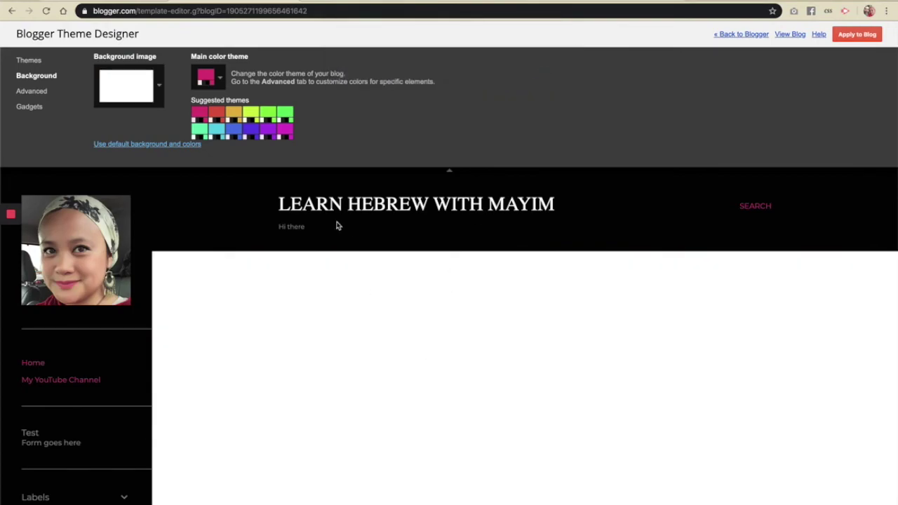
Try several Abstract background images on the blog, including the orange circuit, blue light fibers and purple smoke pictures
{"action": "left_click", "coordinate": [160, 92]}
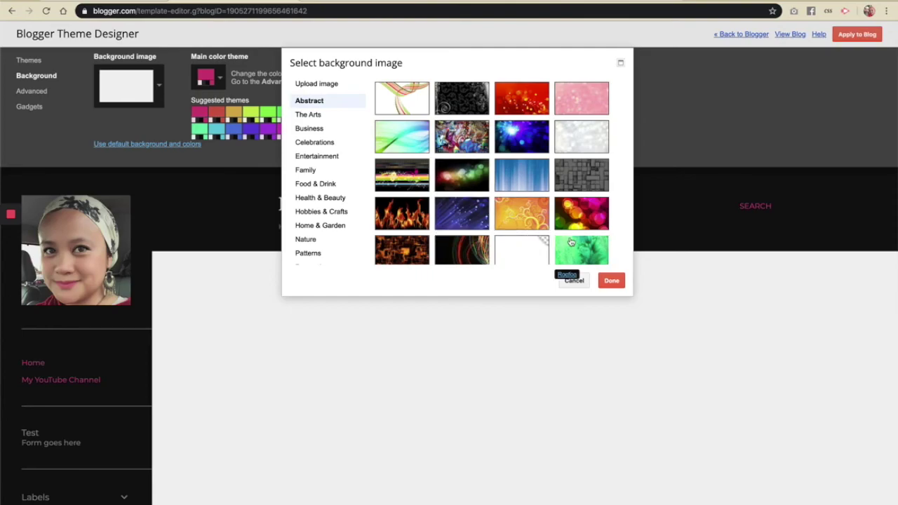
{"action": "left_click", "coordinate": [401, 250]}
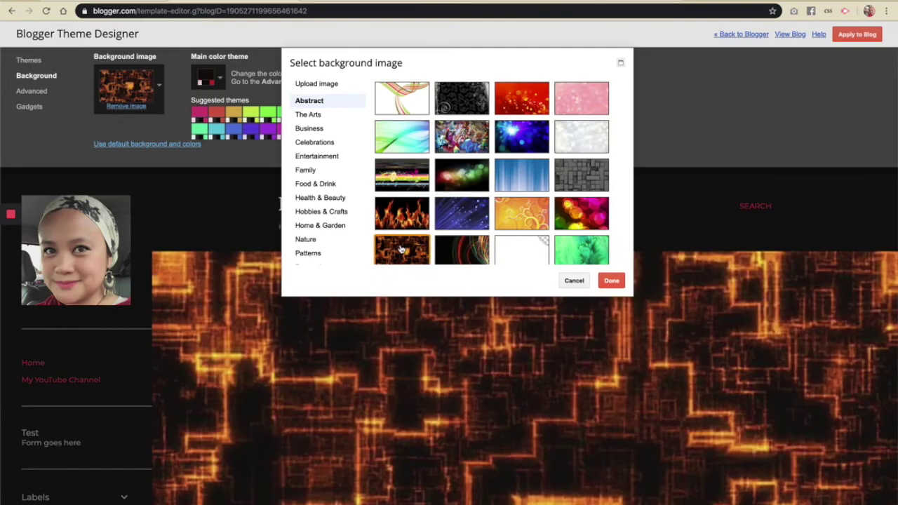
{"action": "left_click", "coordinate": [400, 180]}
{"action": "left_click", "coordinate": [463, 179]}
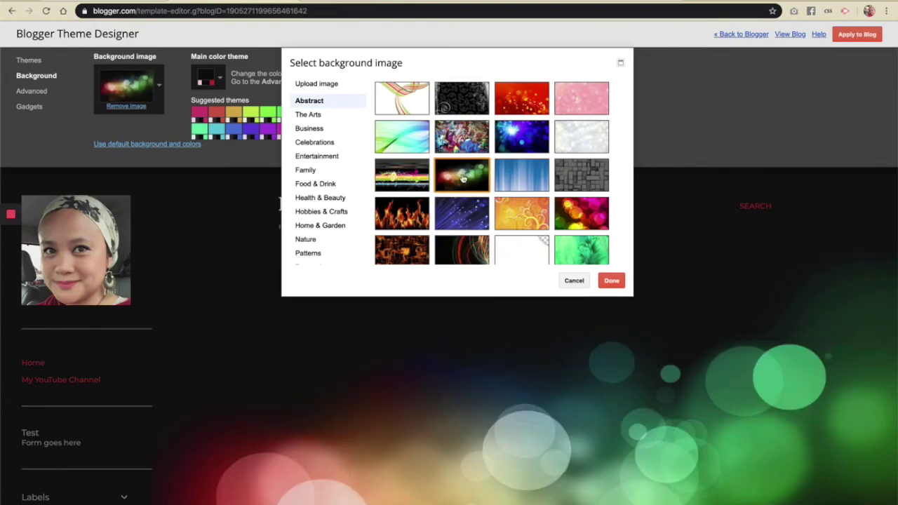
{"action": "left_click", "coordinate": [467, 217]}
{"action": "scroll", "coordinate": [503, 181], "scroll_direction": "down", "scroll_amount": 5}
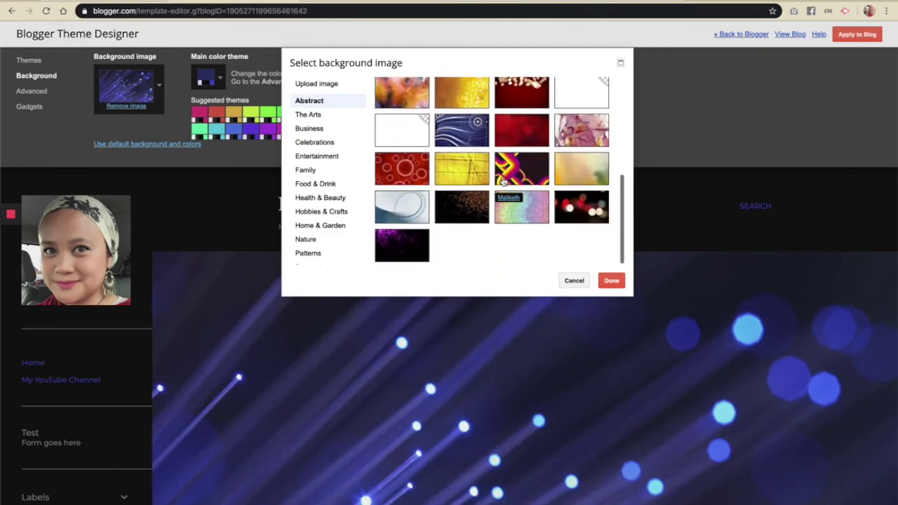
{"action": "left_click", "coordinate": [418, 245]}
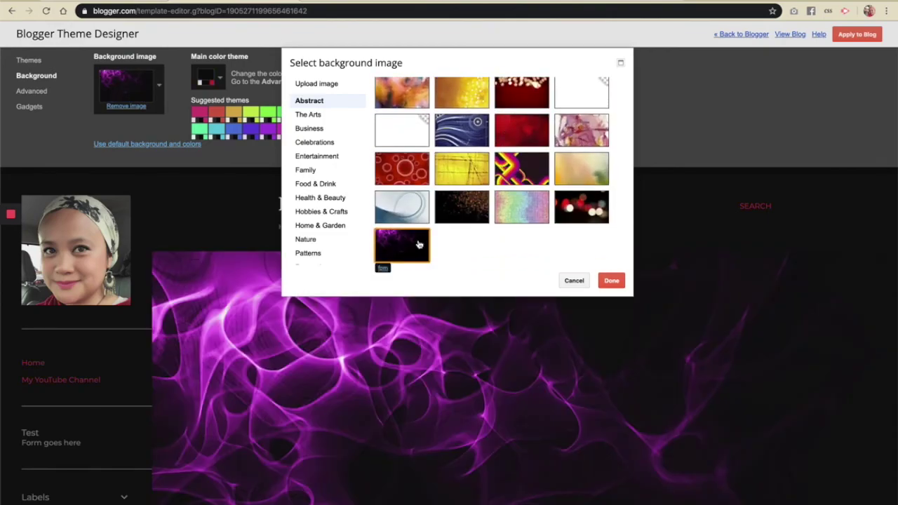
{"action": "scroll", "coordinate": [456, 203], "scroll_direction": "up", "scroll_amount": 5}
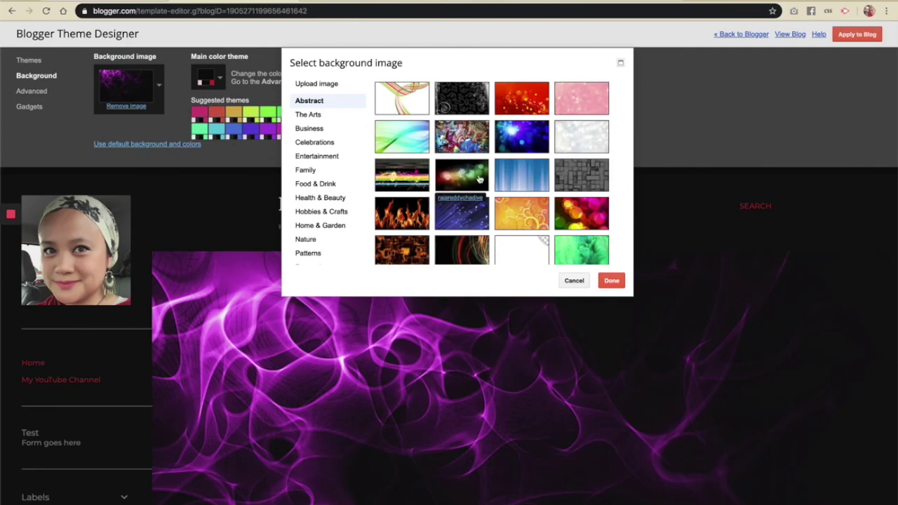
Set the blog's background to the Abstract image with red and green light circles and check it in the preview
{"action": "left_click", "coordinate": [460, 174]}
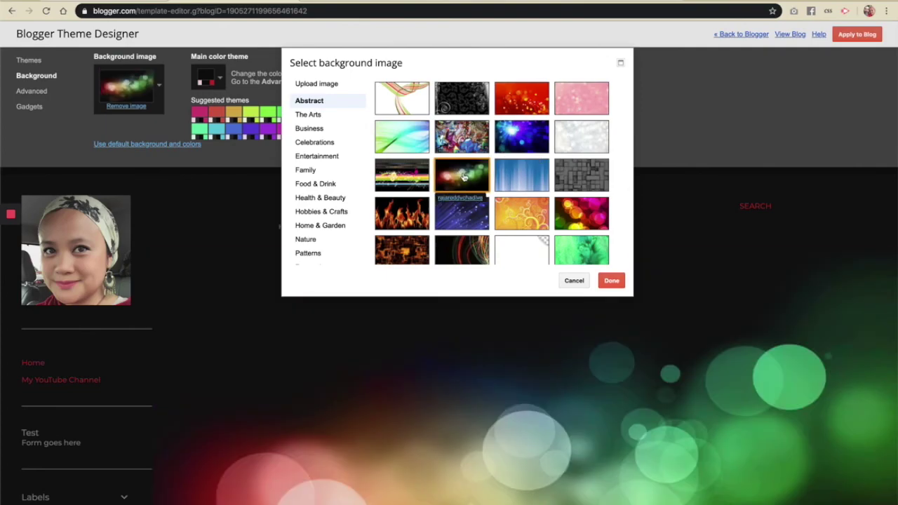
{"action": "left_click", "coordinate": [610, 280]}
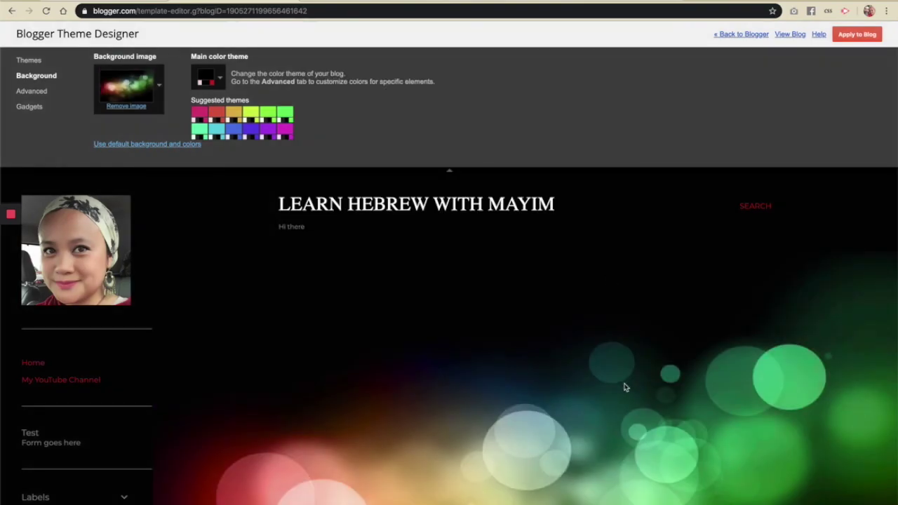
{"action": "scroll", "coordinate": [619, 366], "scroll_direction": "down", "scroll_amount": 1}
{"action": "scroll", "coordinate": [619, 366], "scroll_direction": "down", "scroll_amount": 4}
{"action": "scroll", "coordinate": [617, 366], "scroll_direction": "up", "scroll_amount": 5}
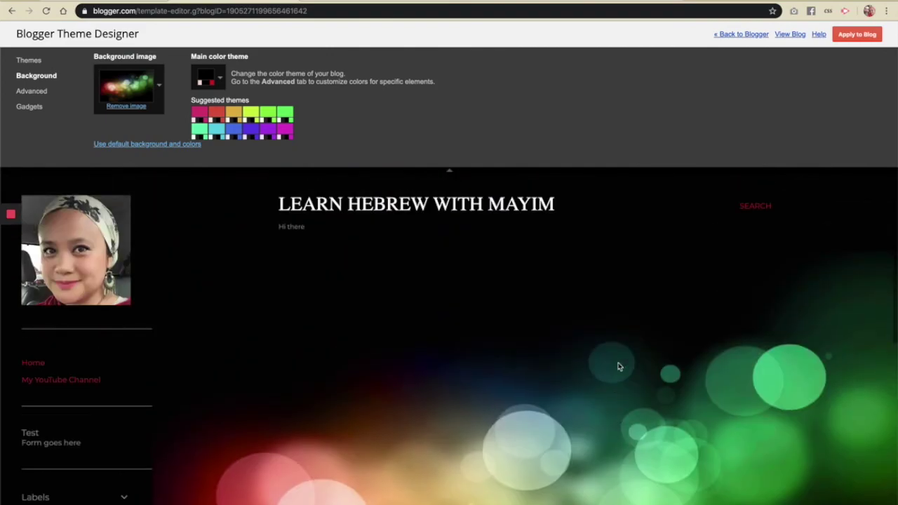
{"action": "right_click", "coordinate": [581, 361]}
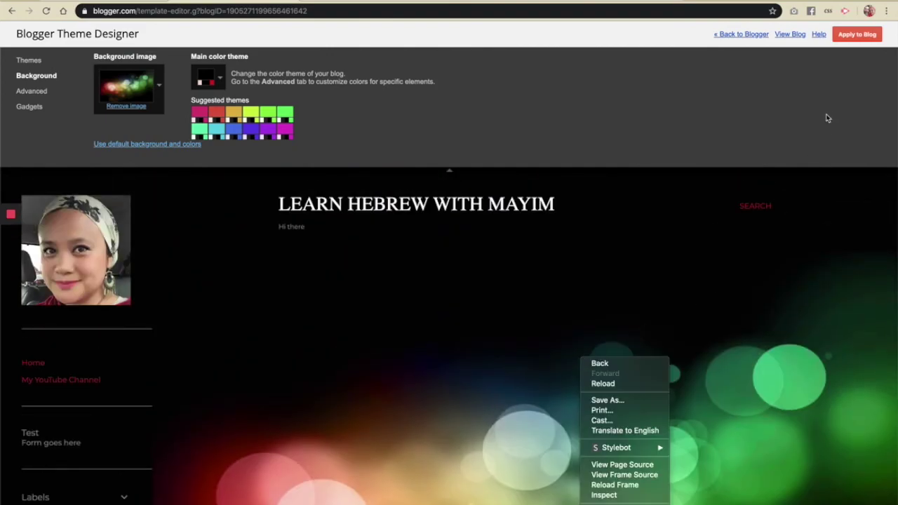
Inspect the makeup hero image on the live blog and examine its background-image rule in the page styles
{"action": "left_click", "coordinate": [776, 64]}
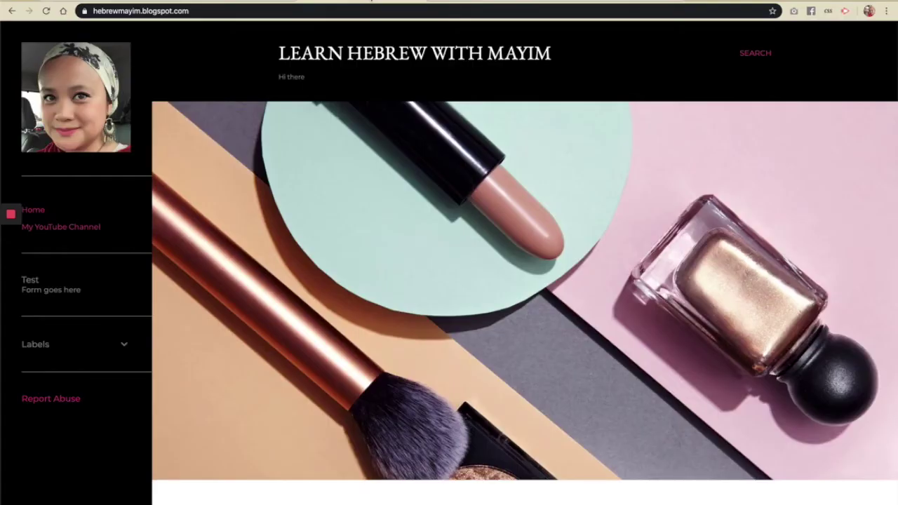
{"action": "right_click", "coordinate": [378, 237]}
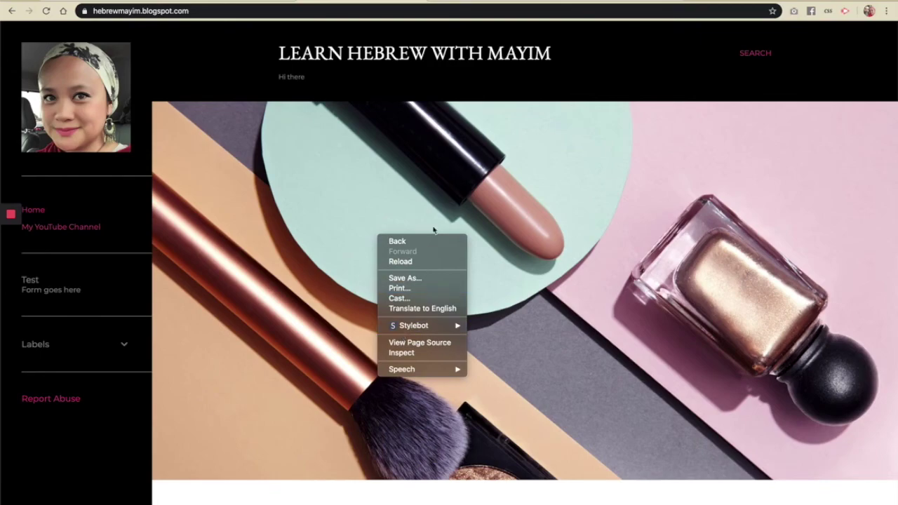
{"action": "left_click", "coordinate": [435, 173]}
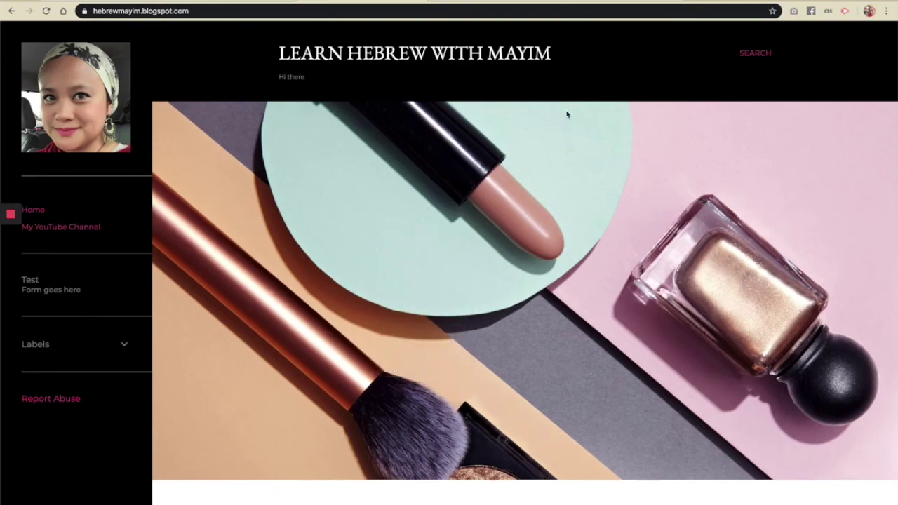
{"action": "right_click", "coordinate": [435, 226]}
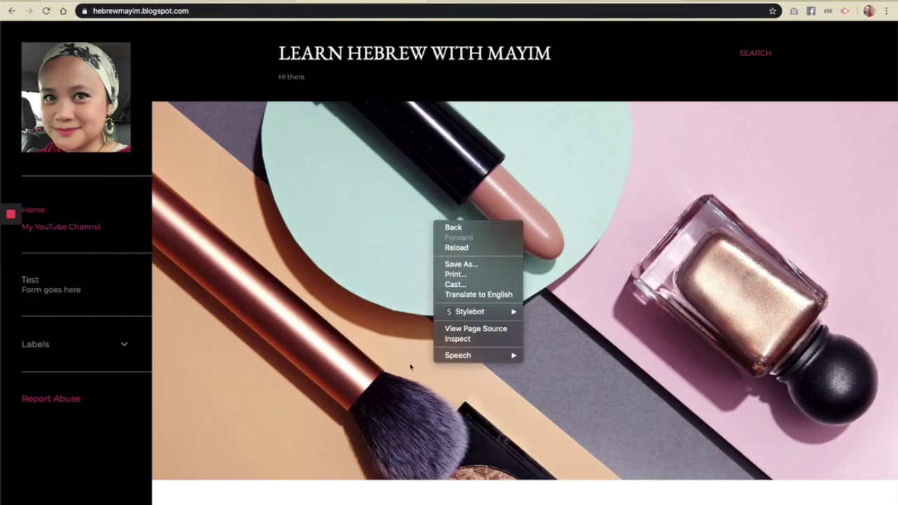
{"action": "left_click", "coordinate": [455, 340]}
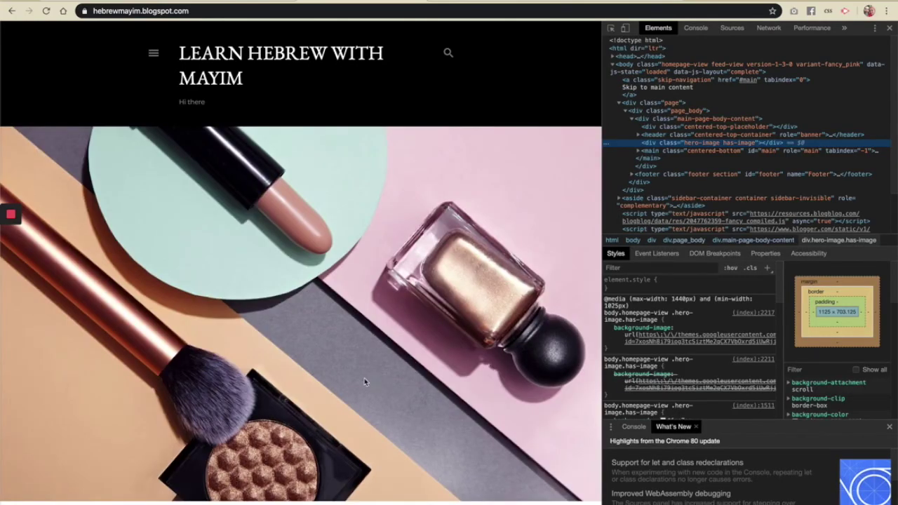
{"action": "left_click", "coordinate": [391, 372]}
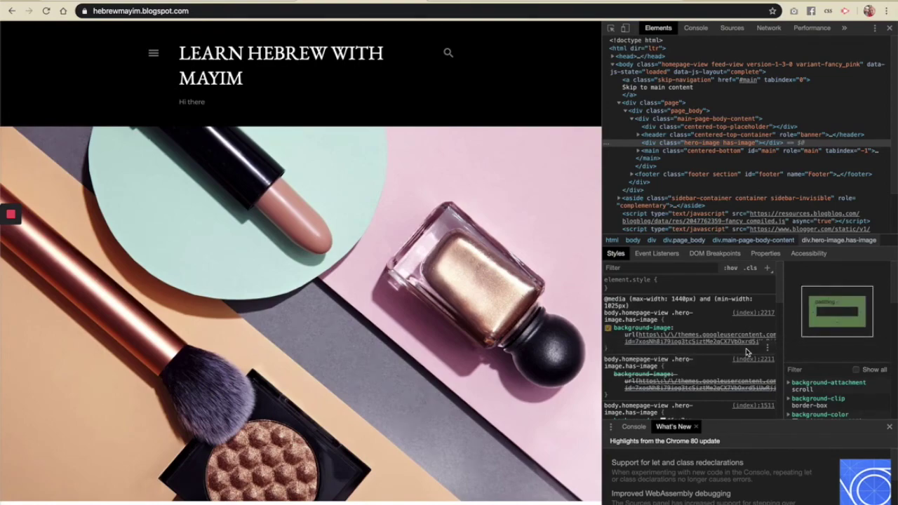
{"action": "left_click", "coordinate": [733, 335]}
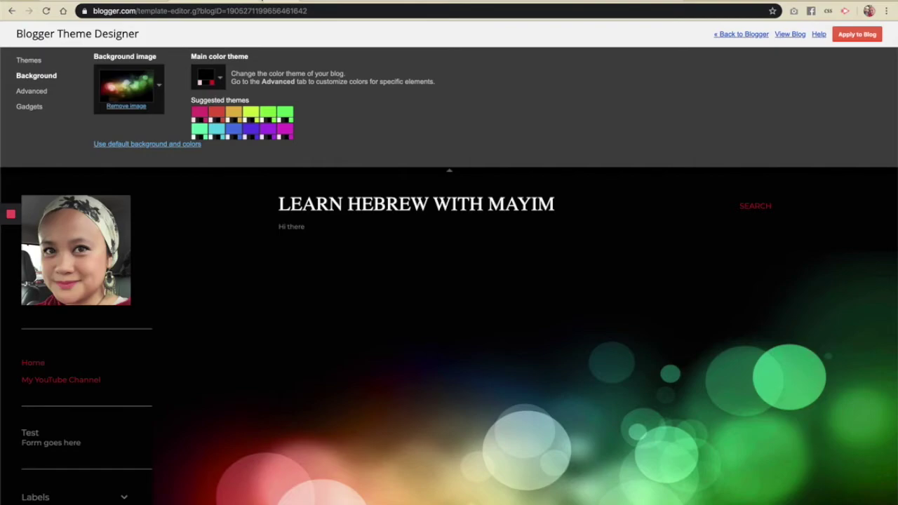
{"action": "scroll", "coordinate": [353, 333], "scroll_direction": "down", "scroll_amount": 1}
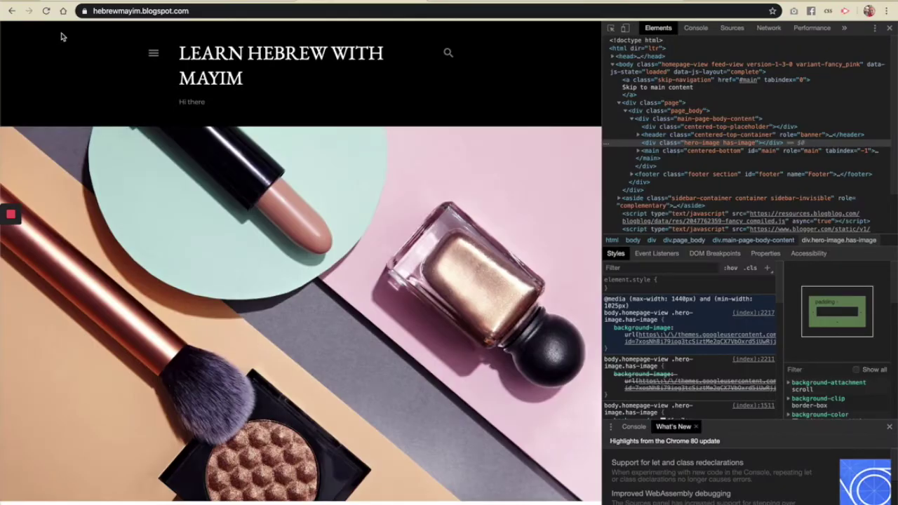
View the blog's About page without the developer tools, and return to the home page
{"action": "left_click", "coordinate": [11, 11]}
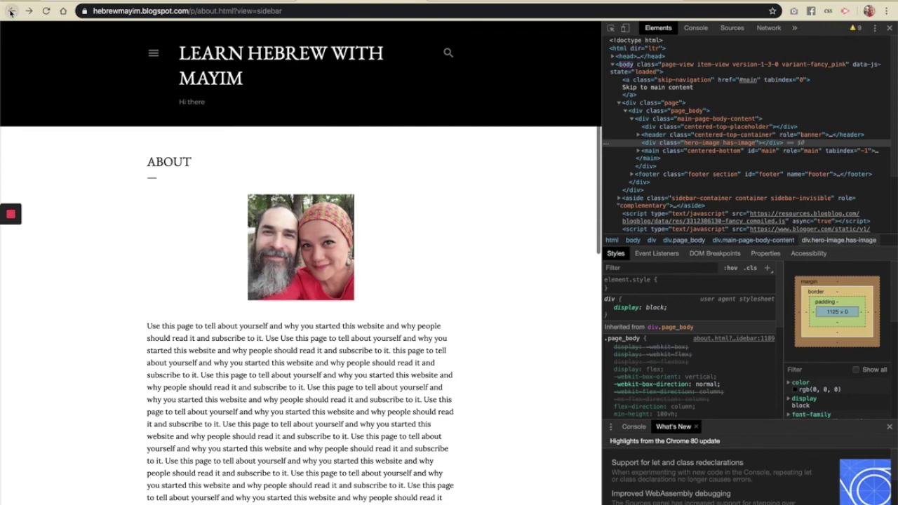
{"action": "left_click", "coordinate": [889, 28]}
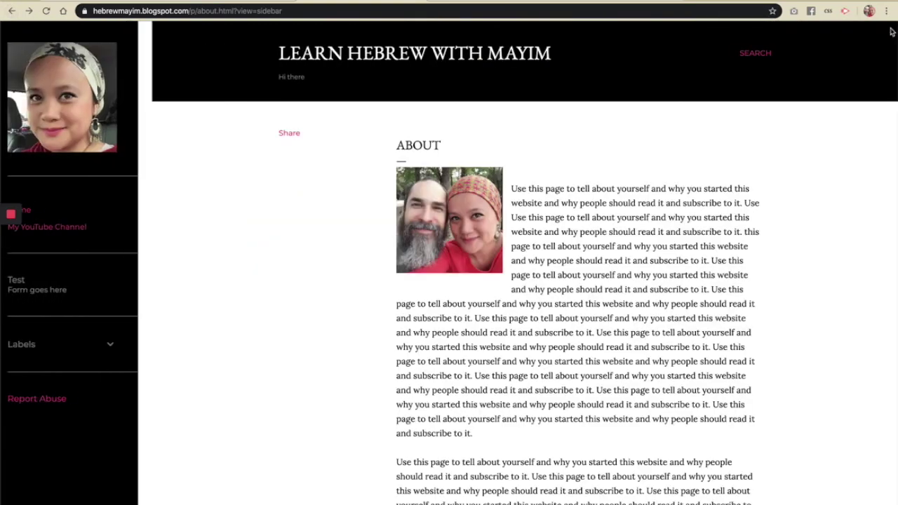
{"action": "left_click", "coordinate": [33, 211]}
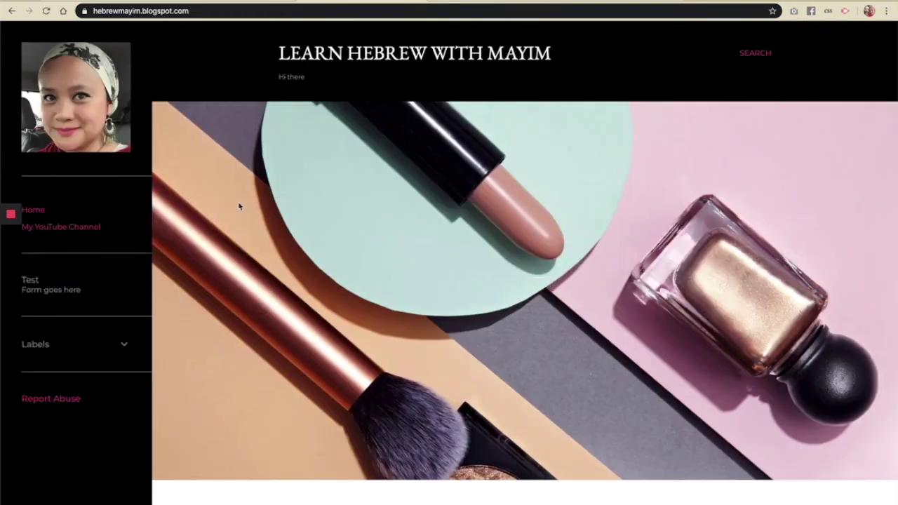
Inspect the home page's hero image element again, and close the developer tools
{"action": "right_click", "coordinate": [454, 256]}
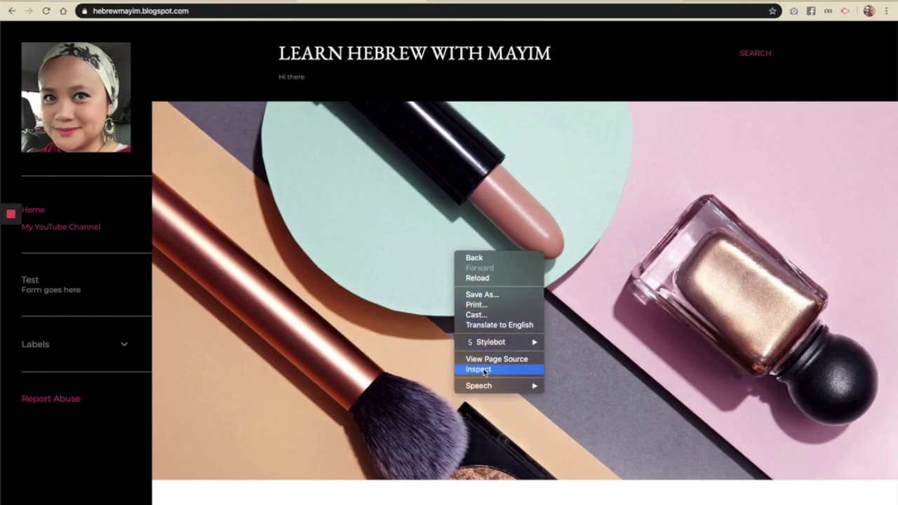
{"action": "left_click", "coordinate": [480, 370]}
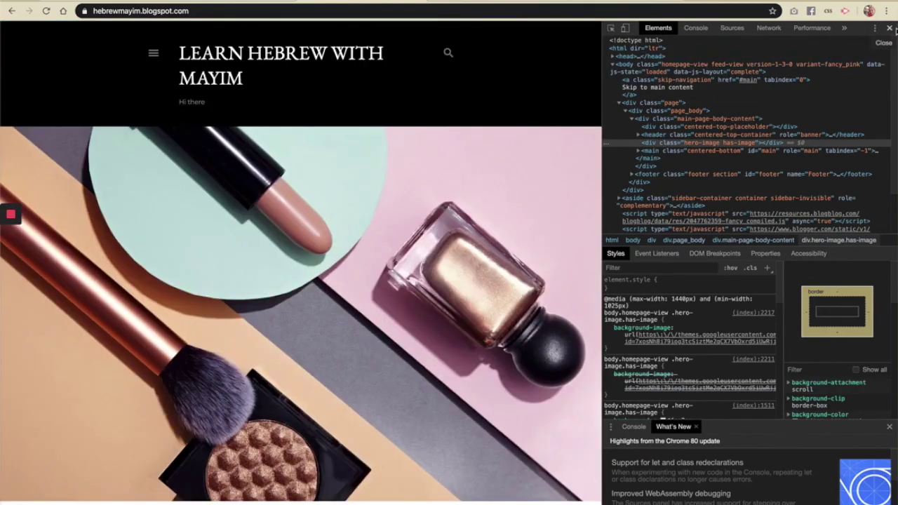
{"action": "left_click", "coordinate": [891, 28]}
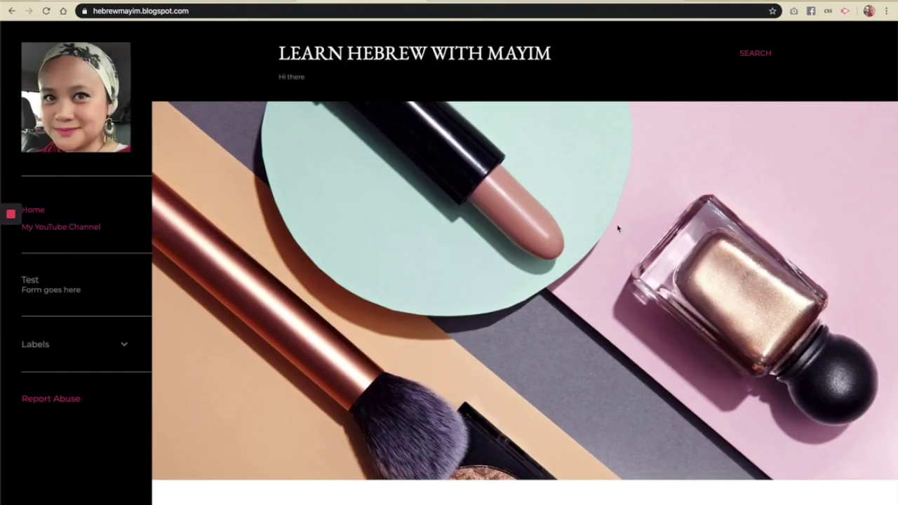
Compare the live blog's hero image and featured post area with the light-circles background preview in the Theme Designer
{"action": "scroll", "coordinate": [618, 228], "scroll_direction": "down", "scroll_amount": 1}
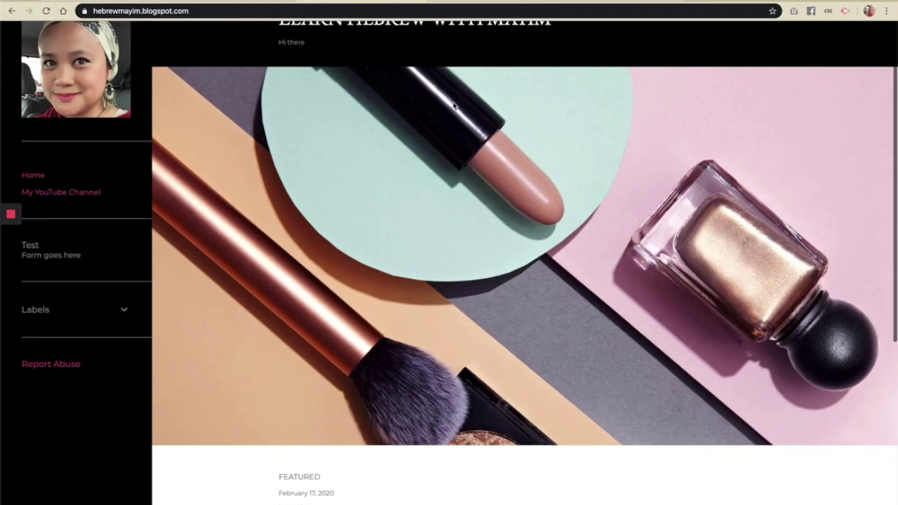
{"action": "left_click", "coordinate": [199, 0]}
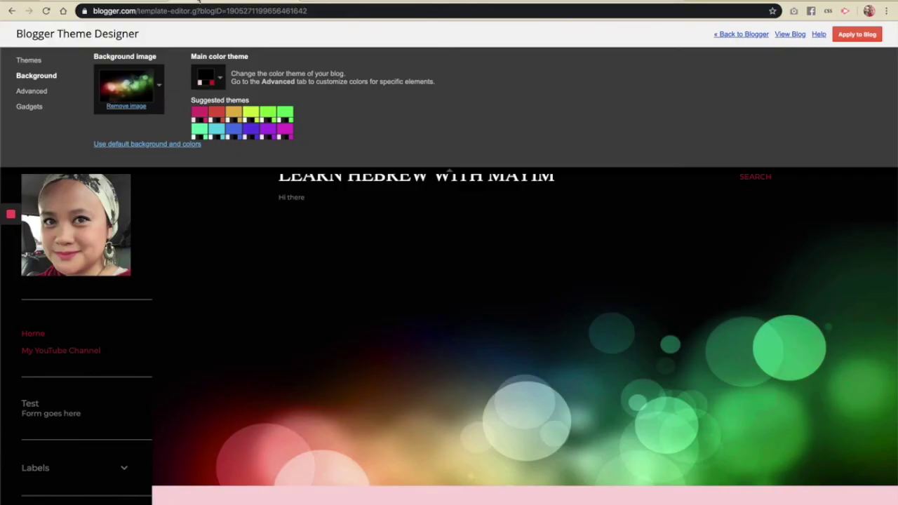
{"action": "left_click", "coordinate": [323, 1]}
{"action": "scroll", "coordinate": [230, 154], "scroll_direction": "up", "scroll_amount": 2}
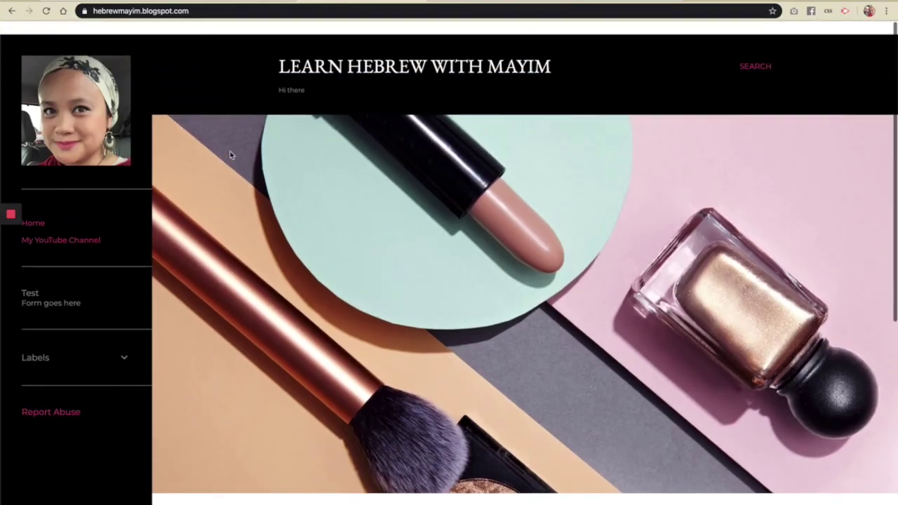
{"action": "scroll", "coordinate": [230, 154], "scroll_direction": "down", "scroll_amount": 5}
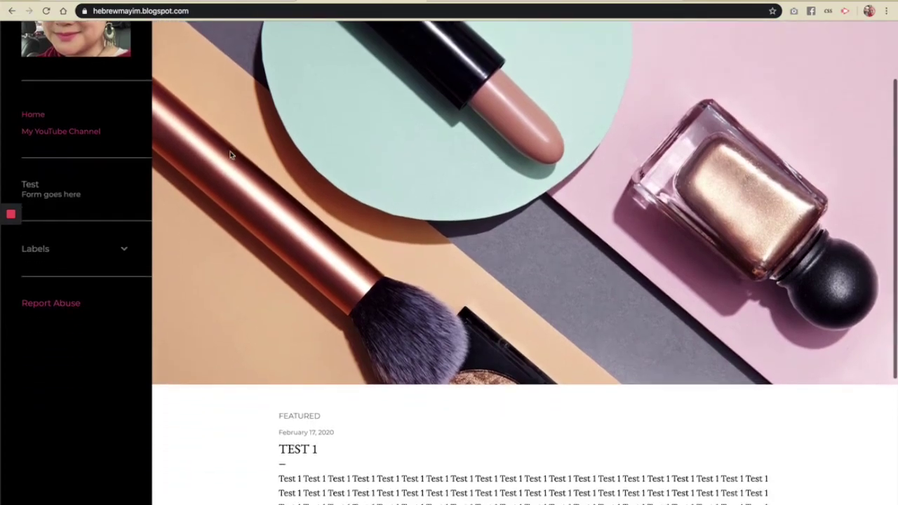
{"action": "scroll", "coordinate": [231, 154], "scroll_direction": "up", "scroll_amount": 5}
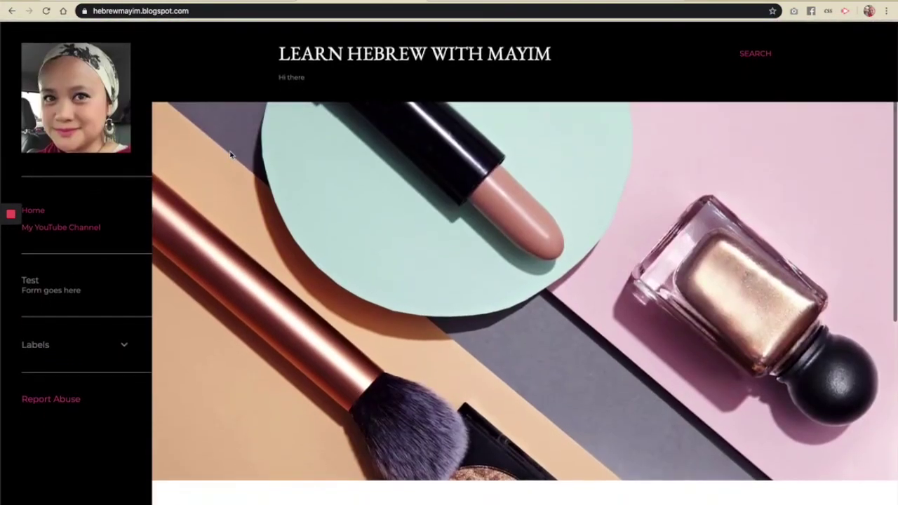